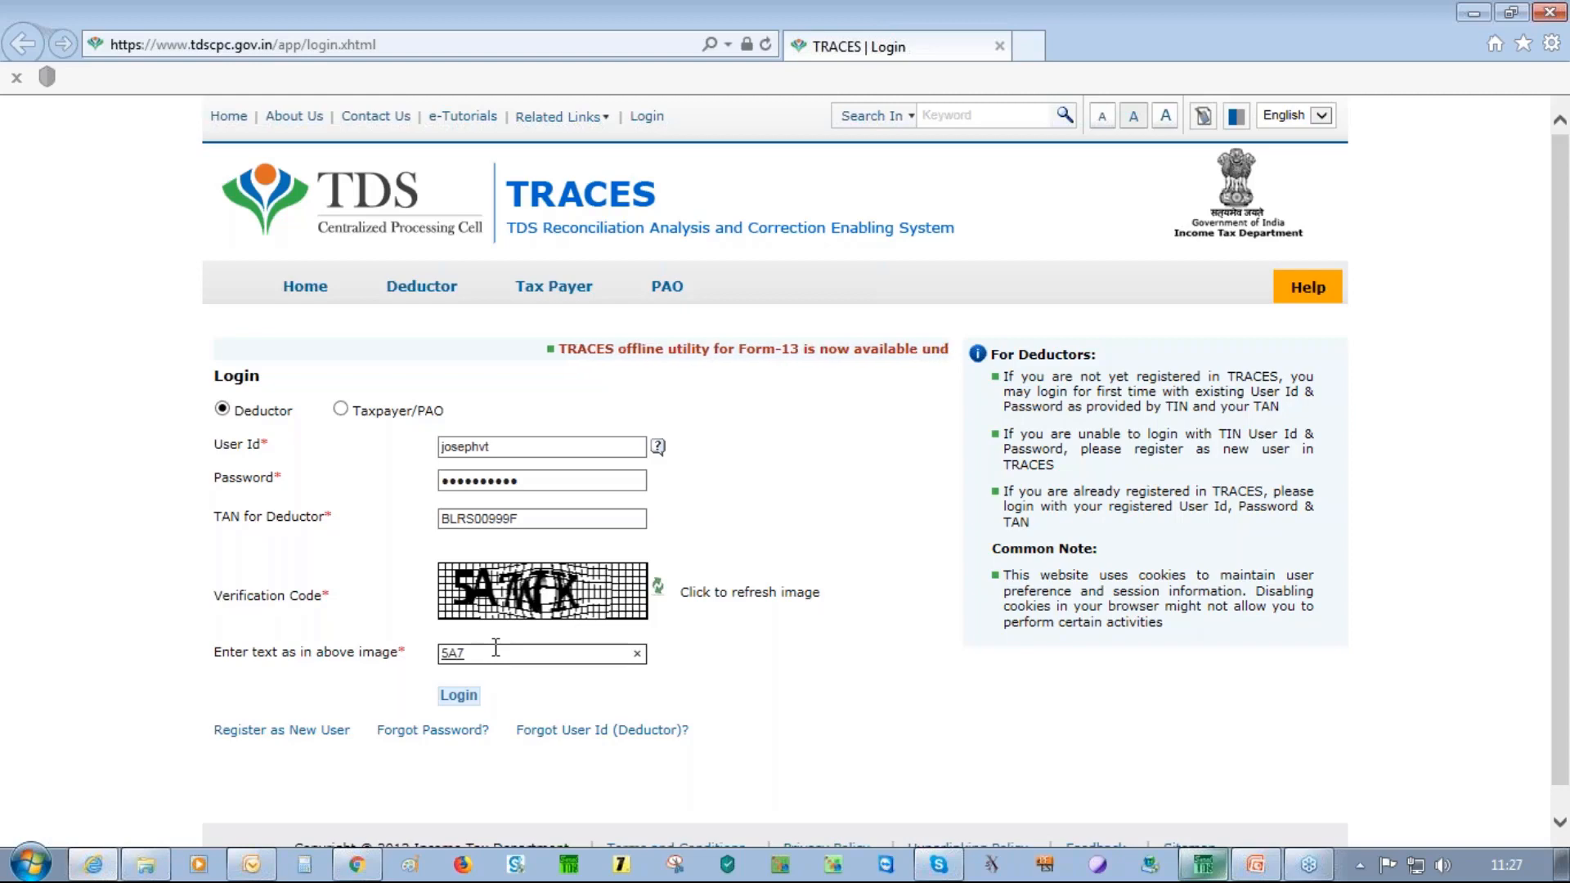
# Log into TRACES and list all seven requested downloads, including the Bulk Form 16 Part A and B files
pyautogui.click(461, 697)
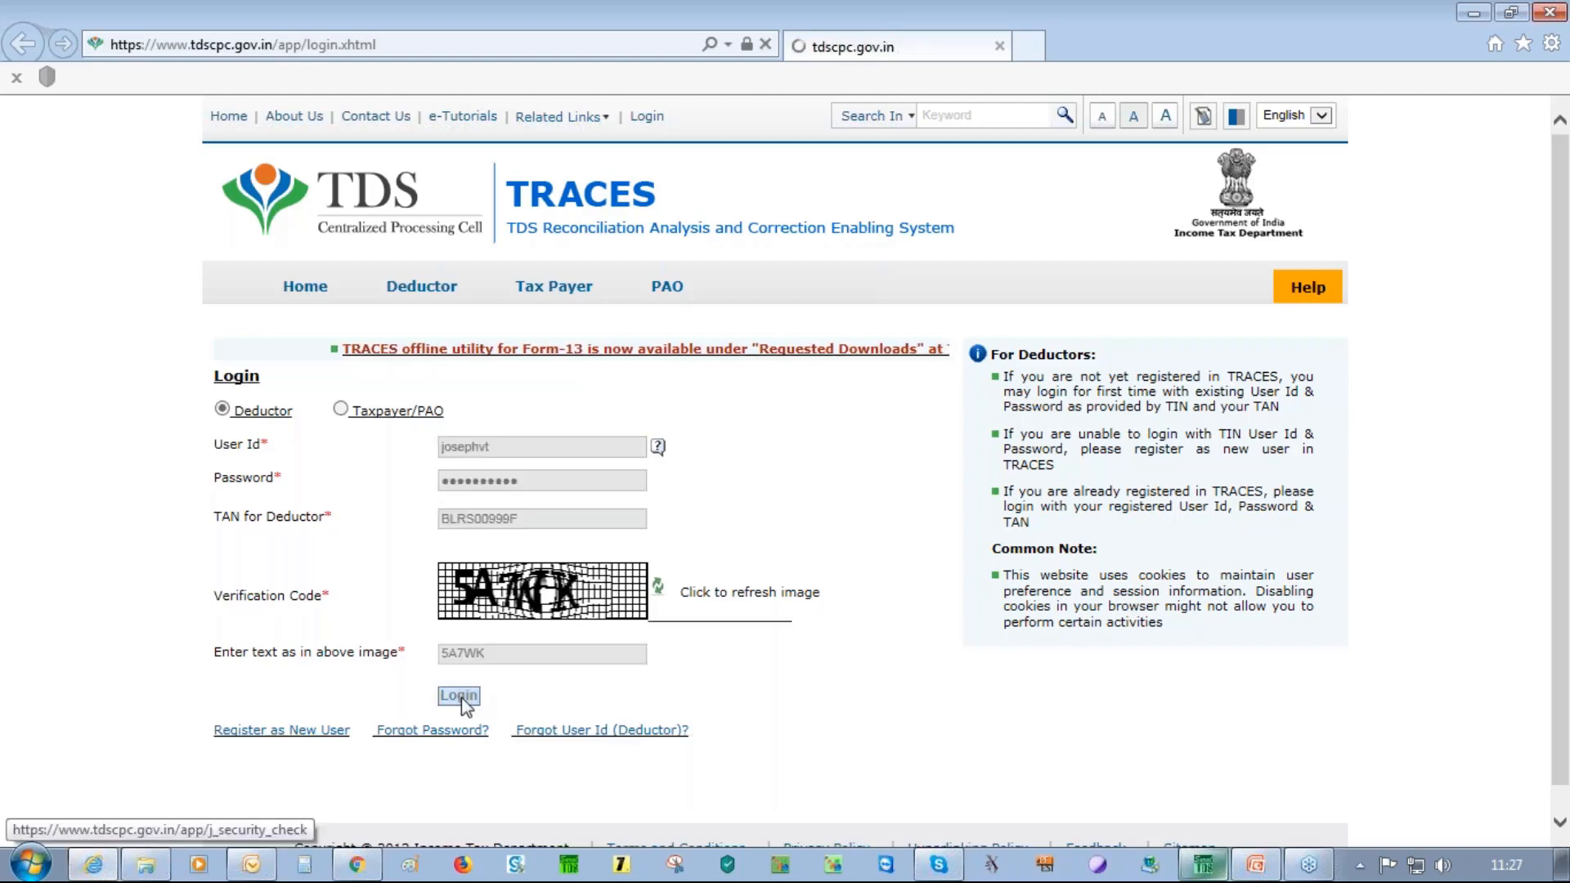
pyautogui.moveTo(1034, 290)
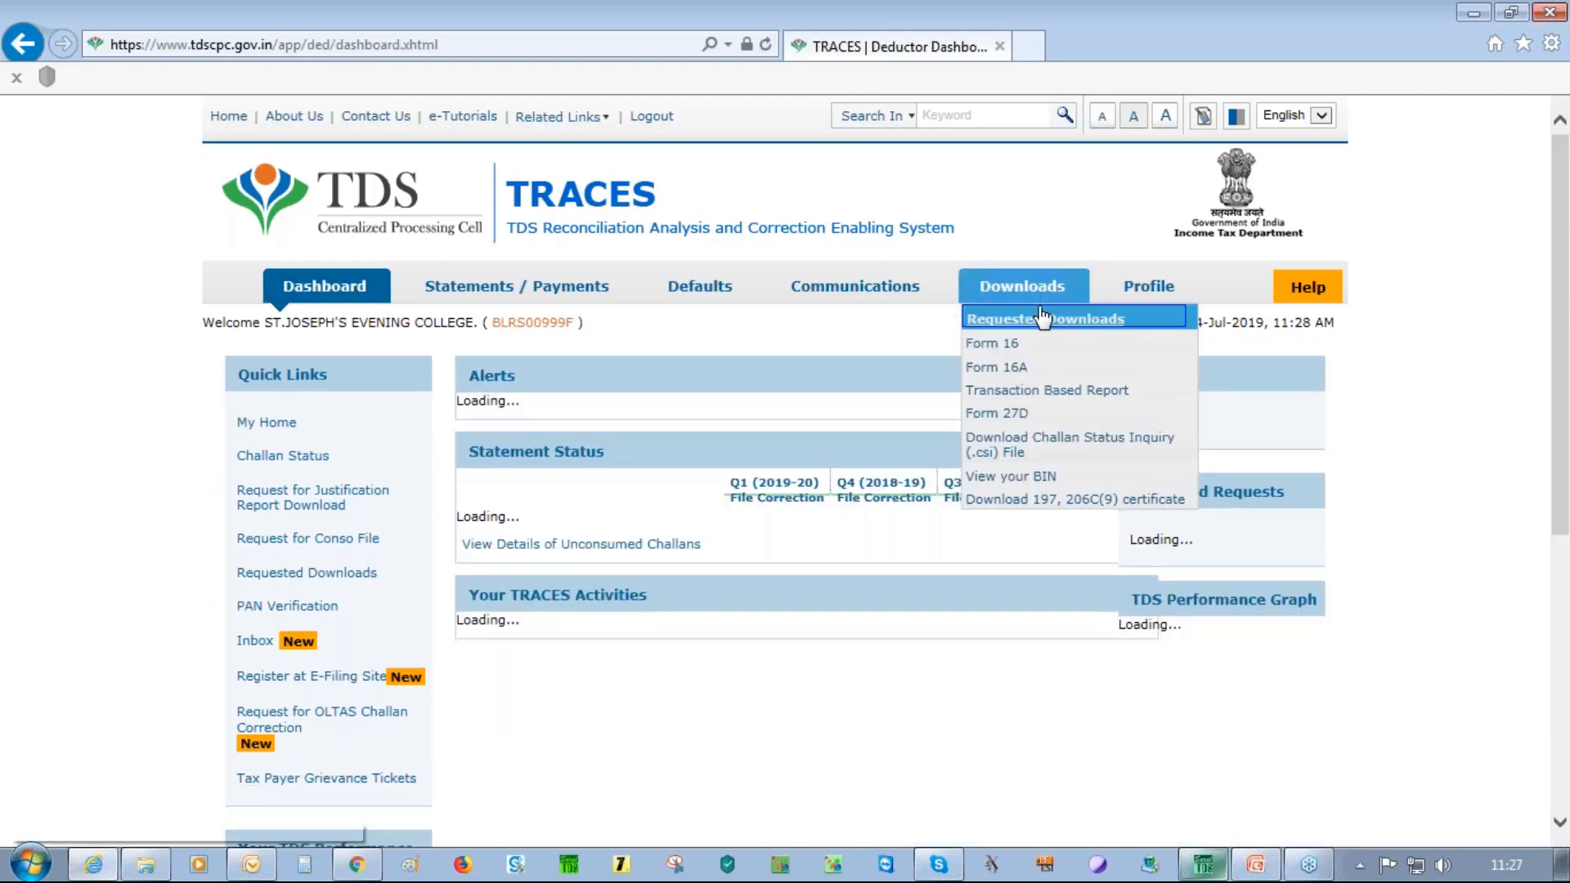
pyautogui.click(1042, 321)
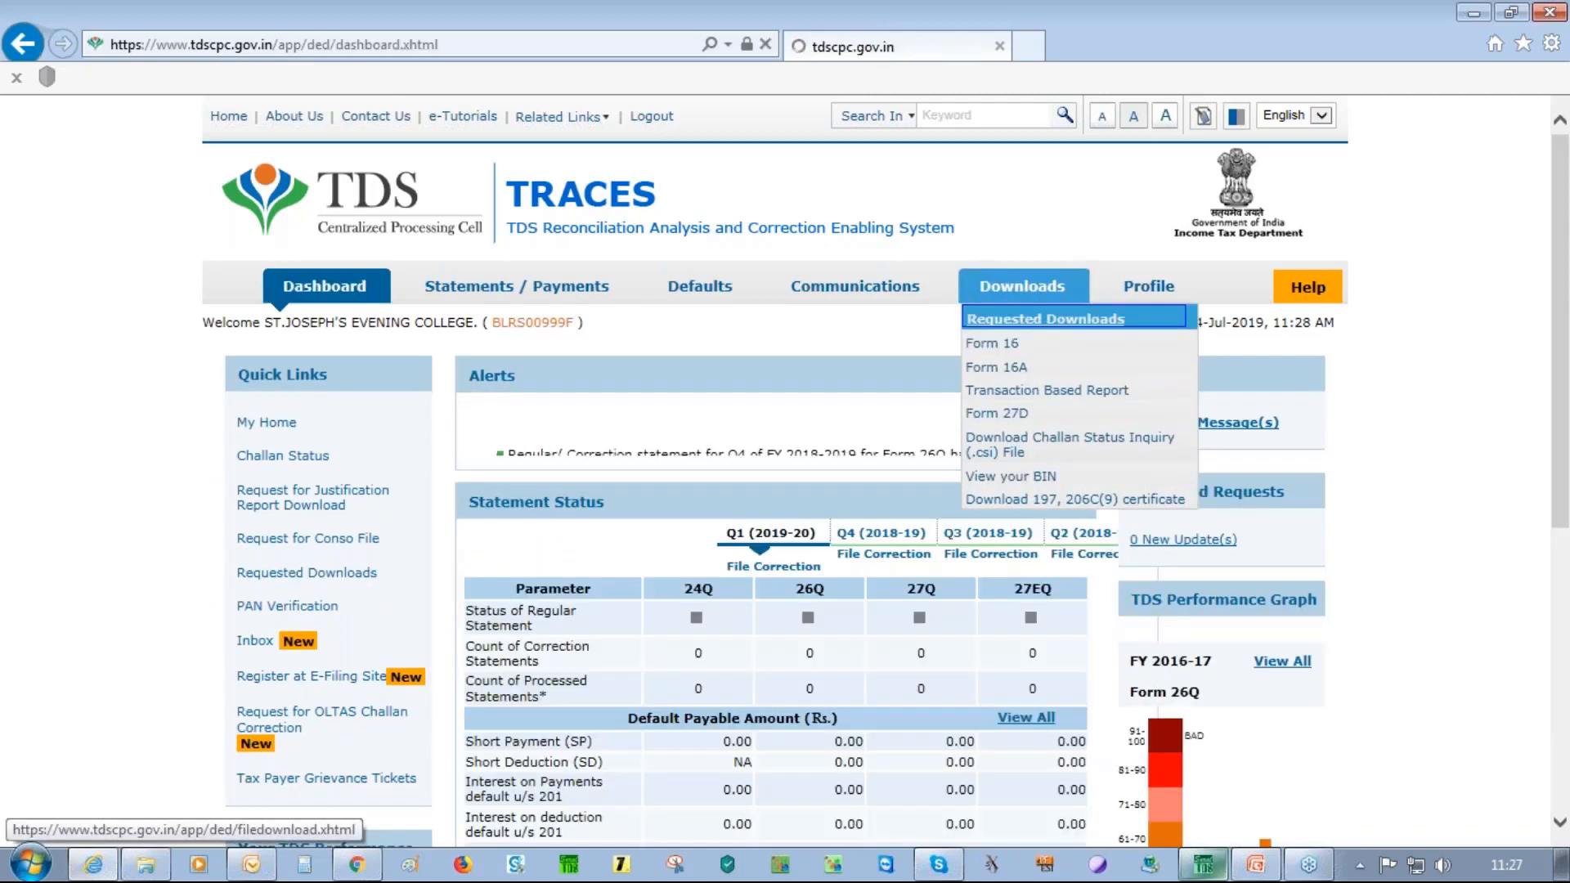
pyautogui.click(472, 652)
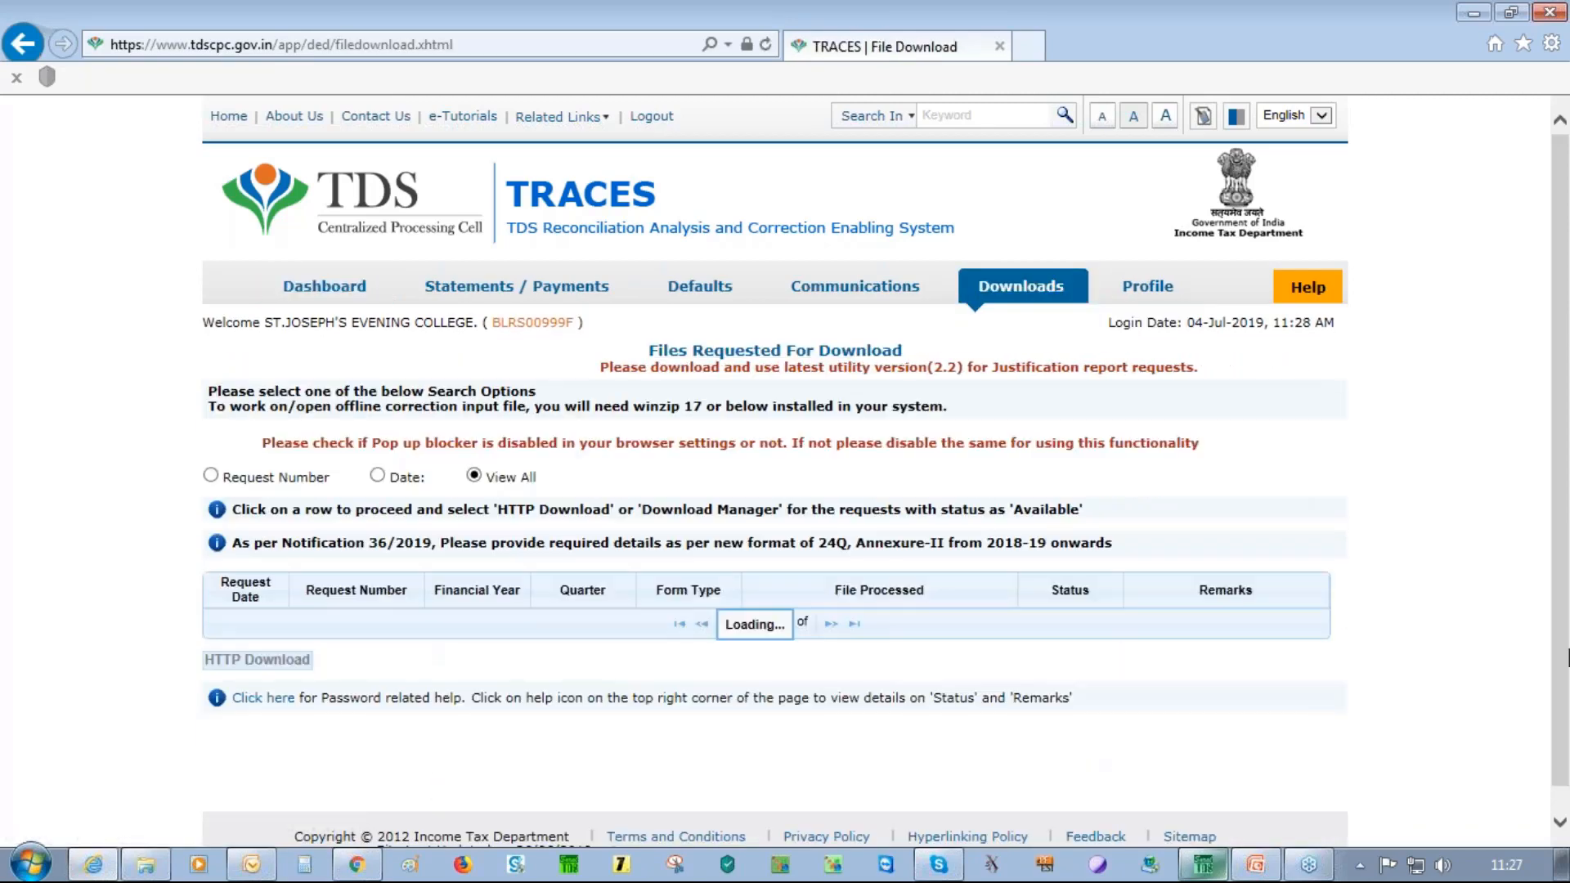
pyautogui.scroll(-2, 1562, 473)
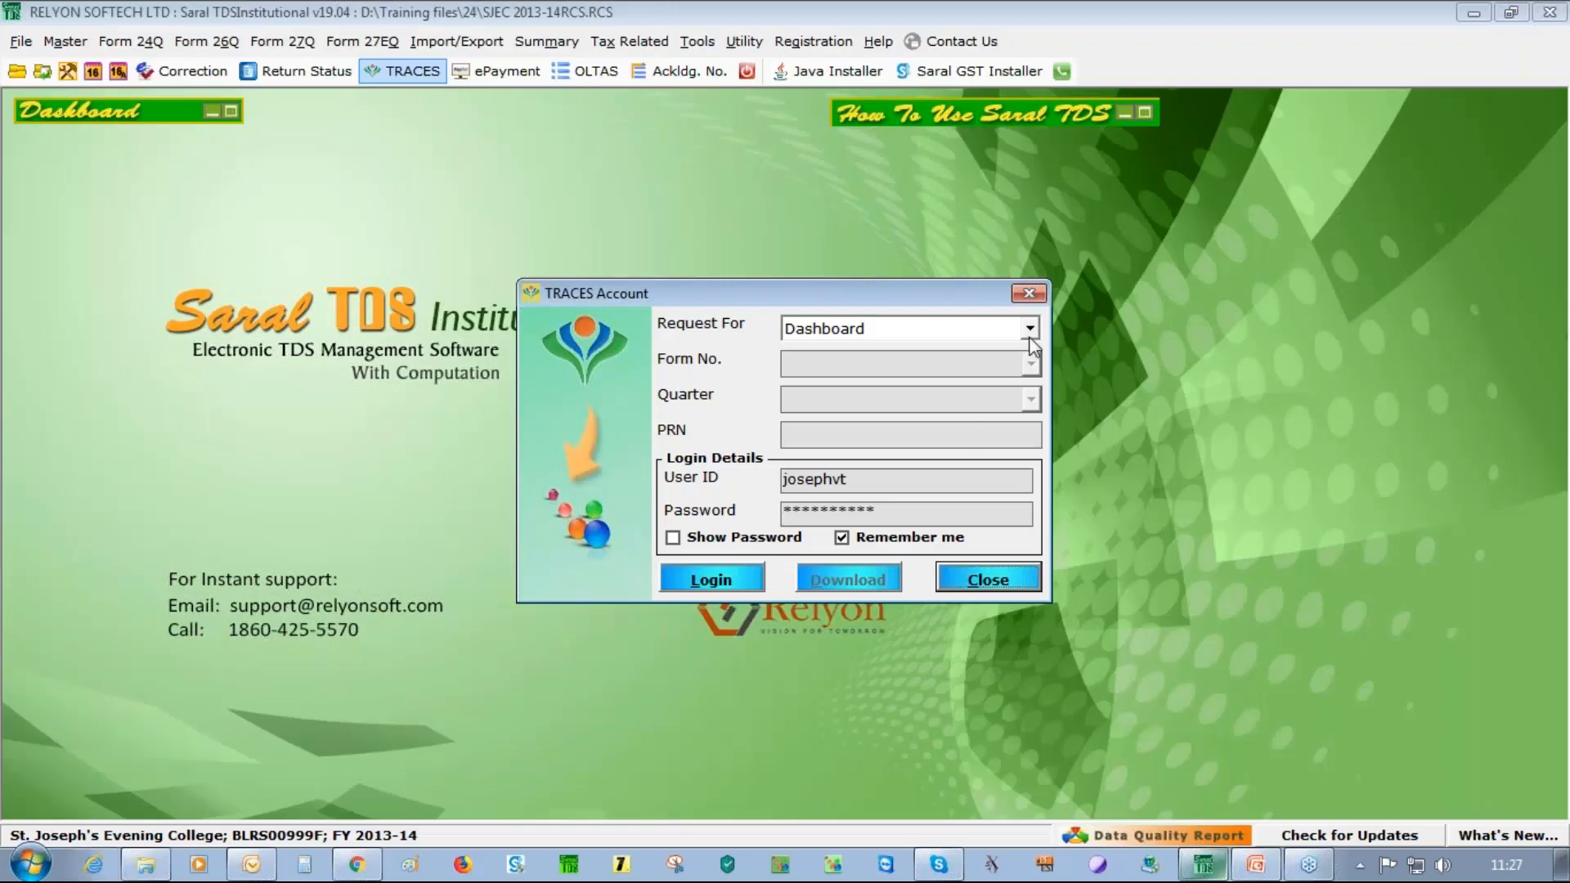
# Request a Bulk Form 16 File for Form 24Q, quarter Q4, and dismiss the page-not-loaded message
pyautogui.click(1030, 335)
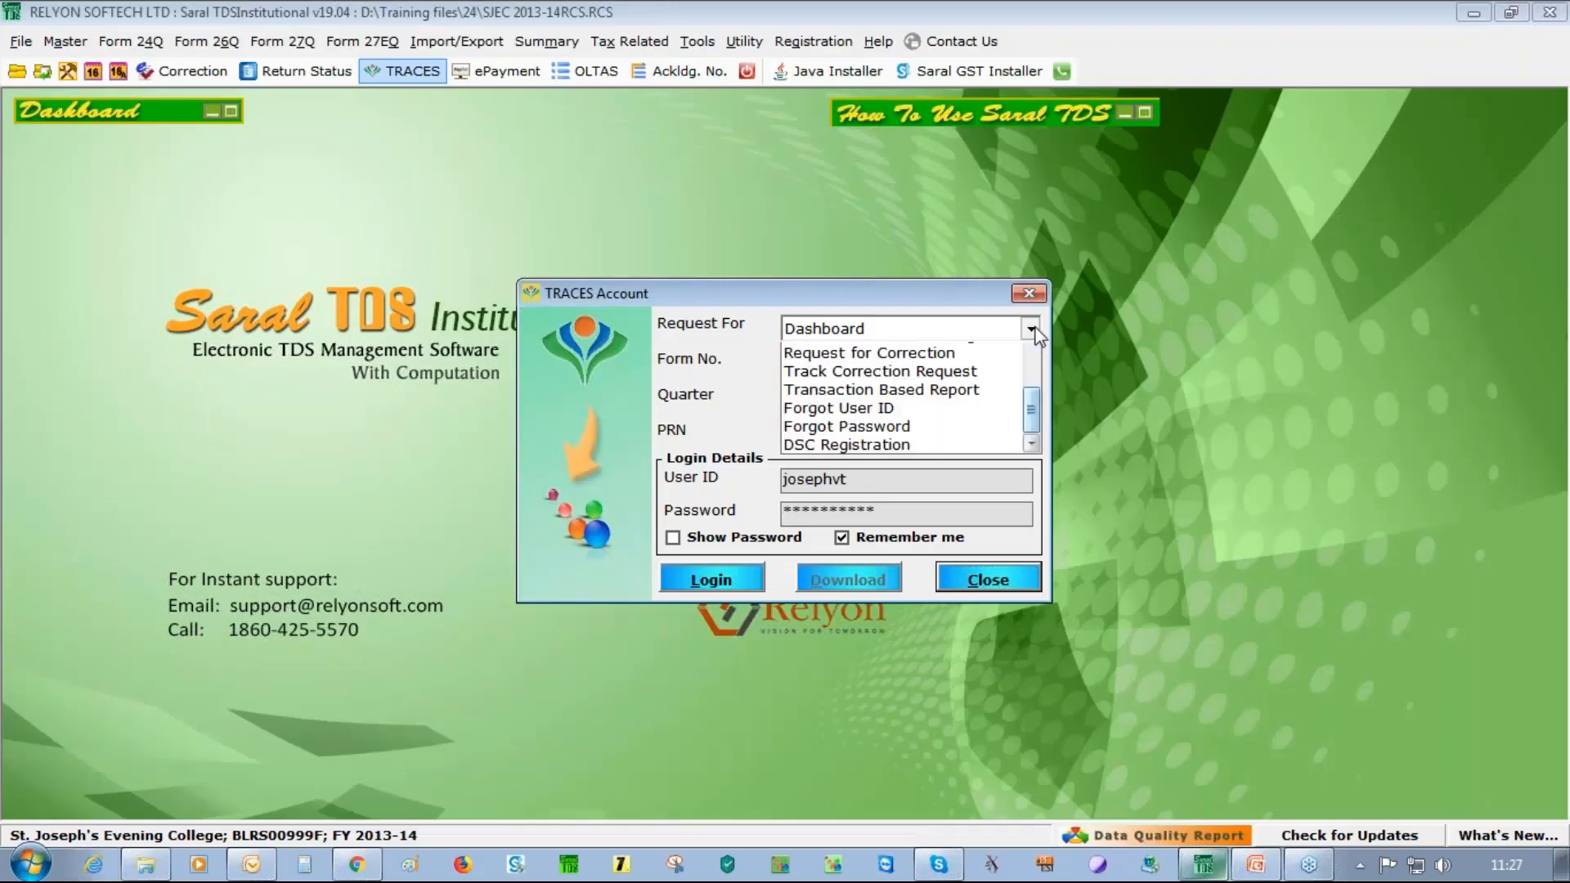
pyautogui.scroll(1, 1018, 433)
pyautogui.scroll(3, 1018, 409)
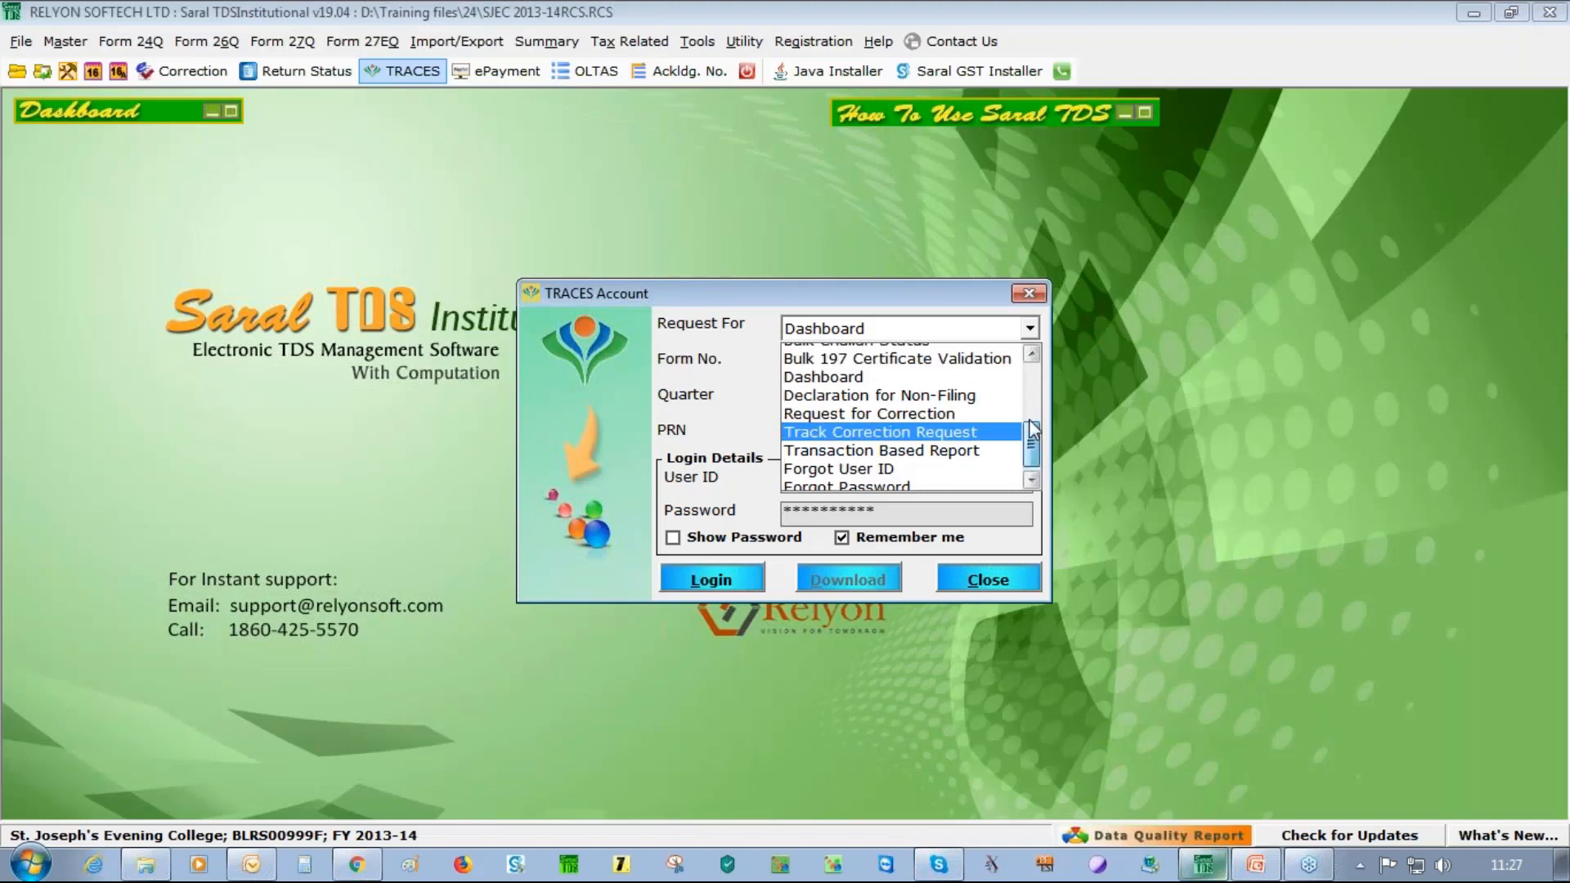
pyautogui.click(919, 389)
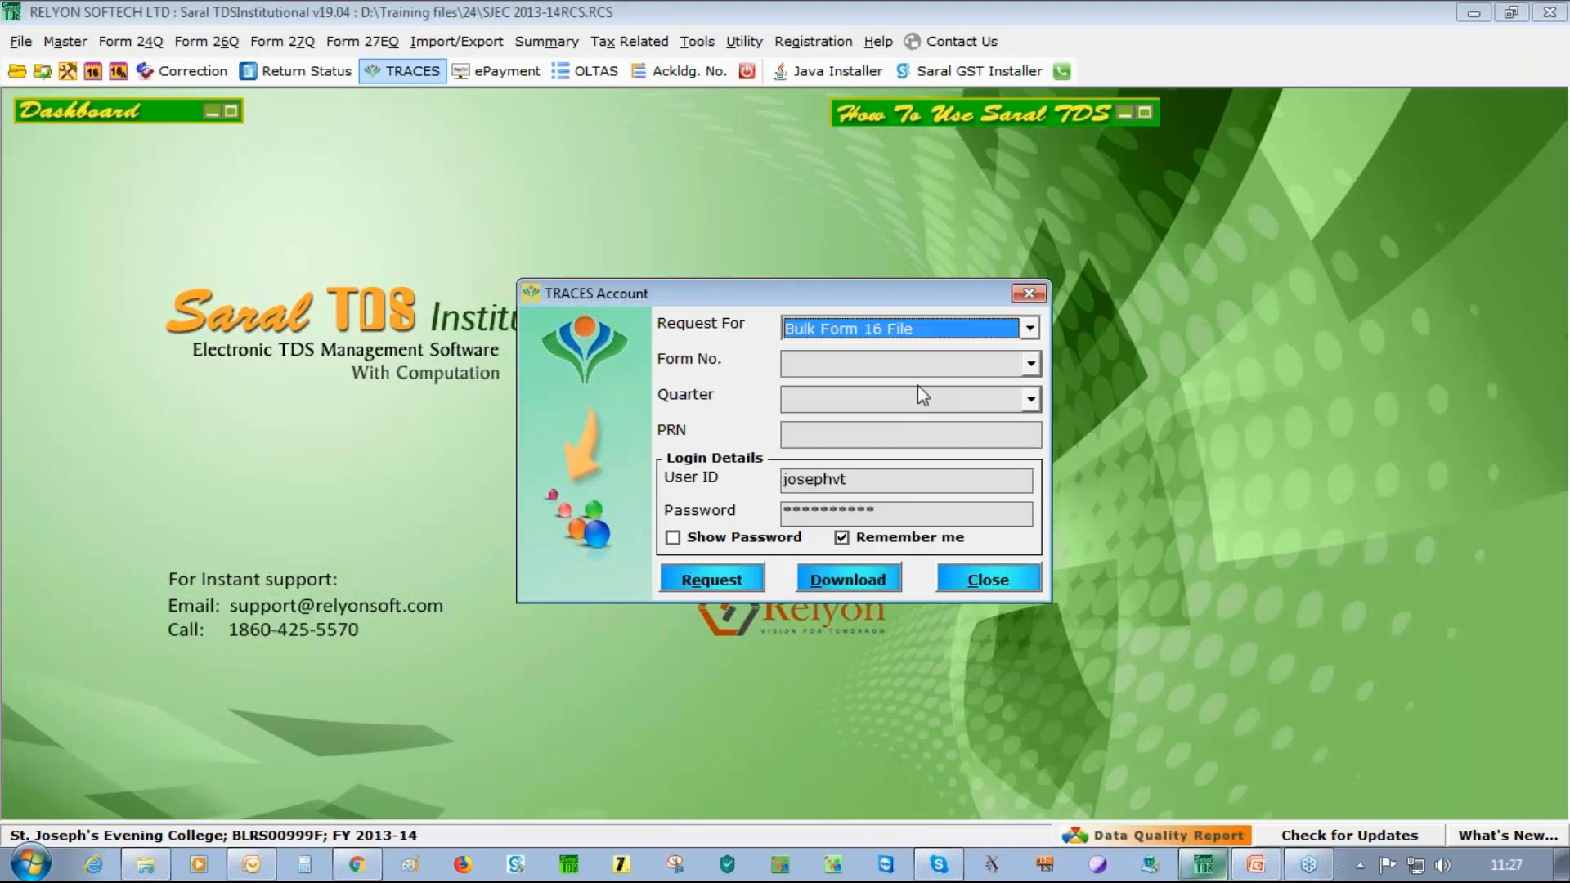
pyautogui.click(1028, 368)
pyautogui.click(974, 389)
pyautogui.click(994, 401)
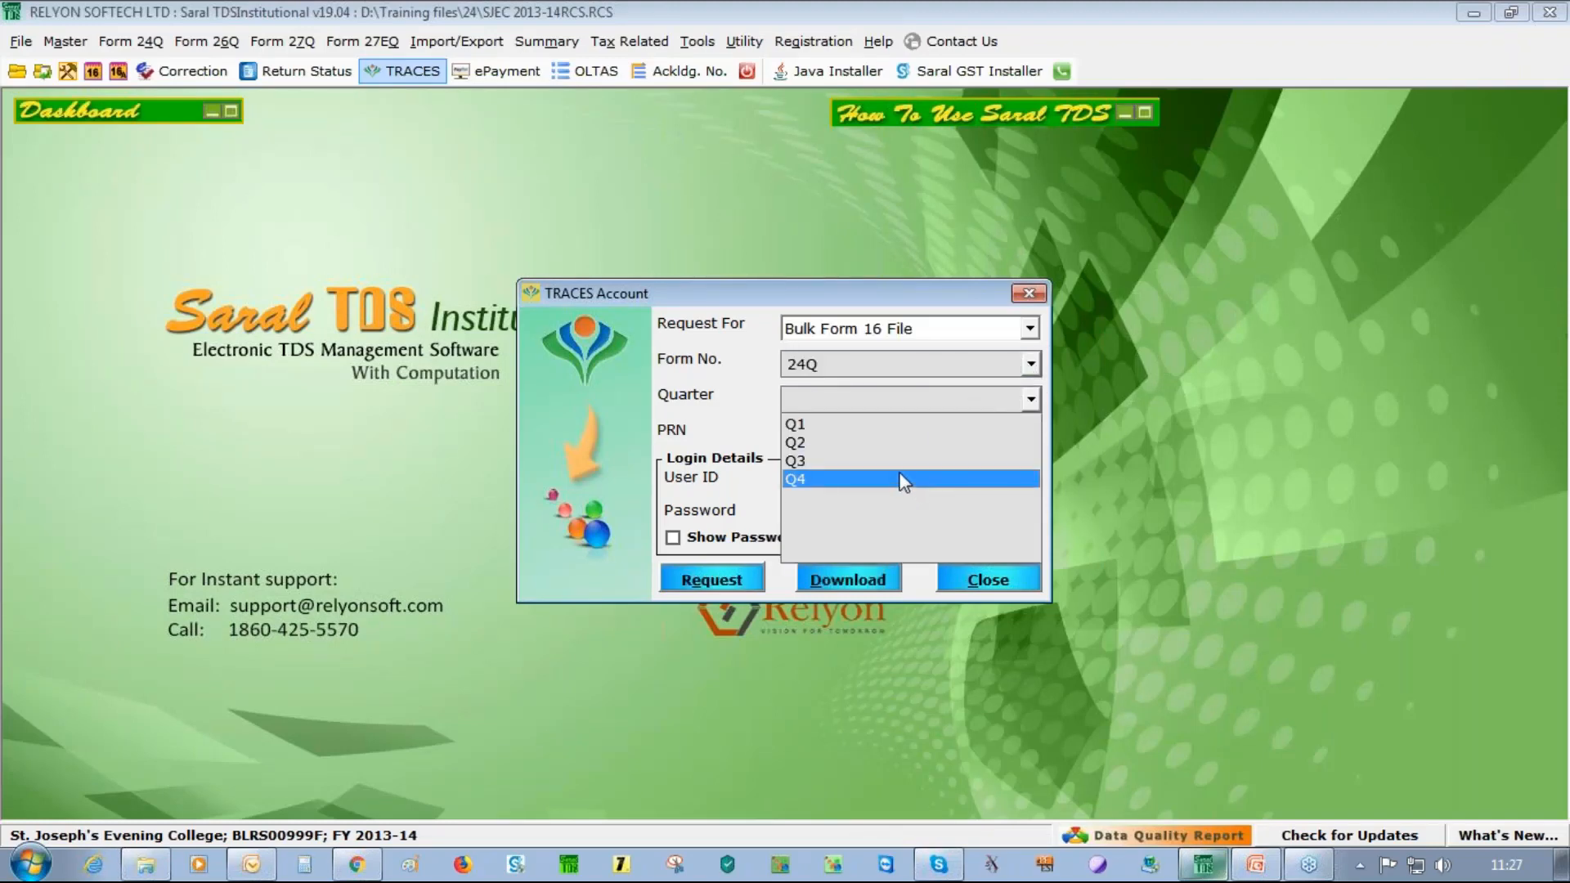
pyautogui.click(904, 479)
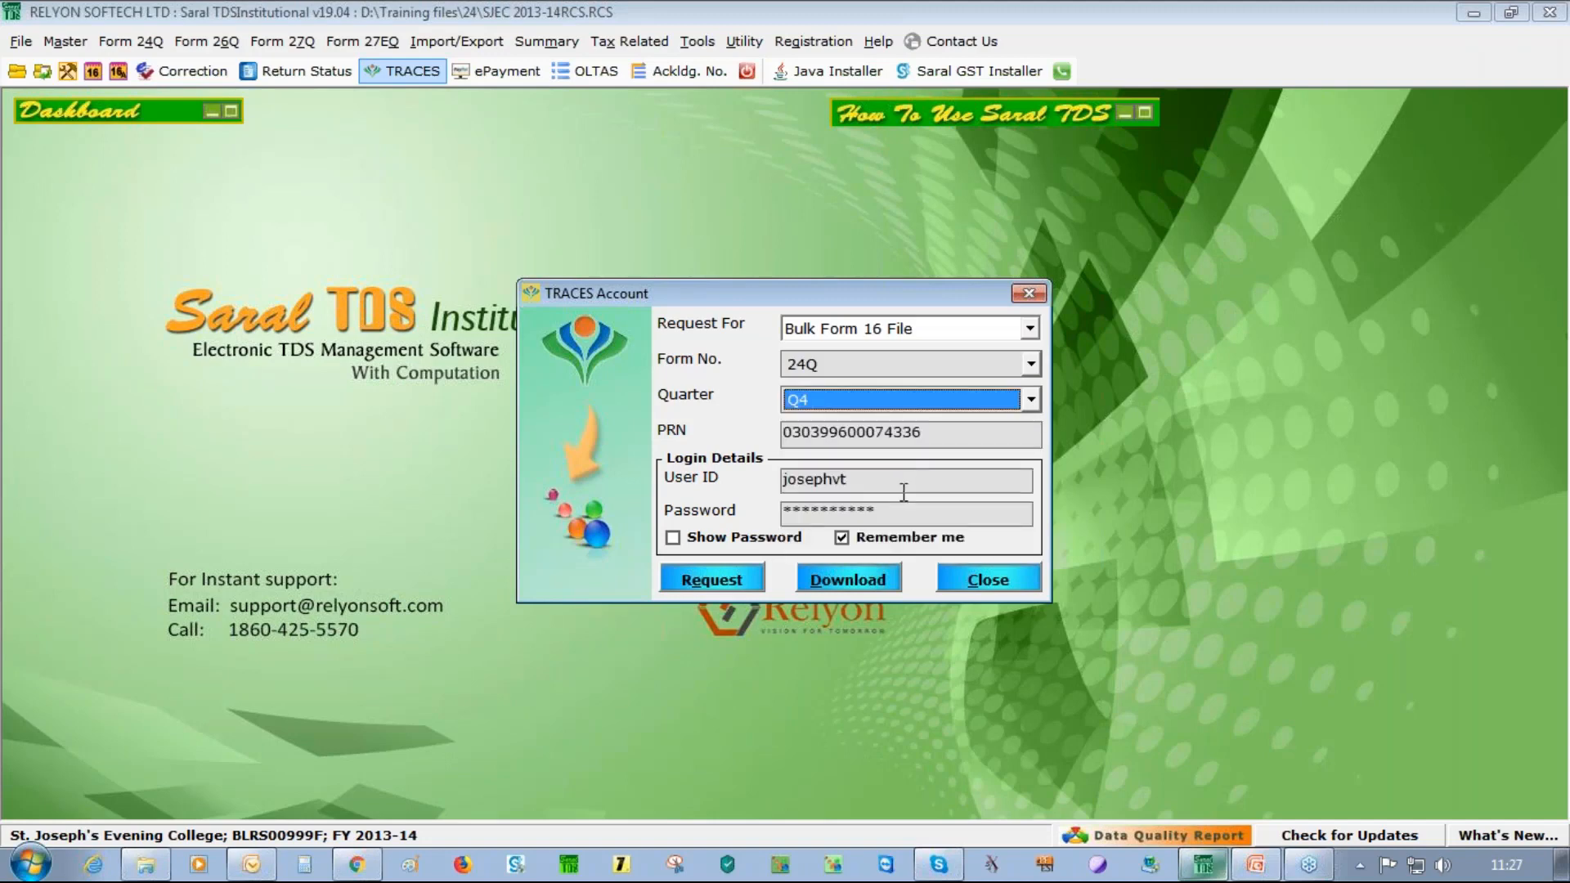
pyautogui.click(732, 582)
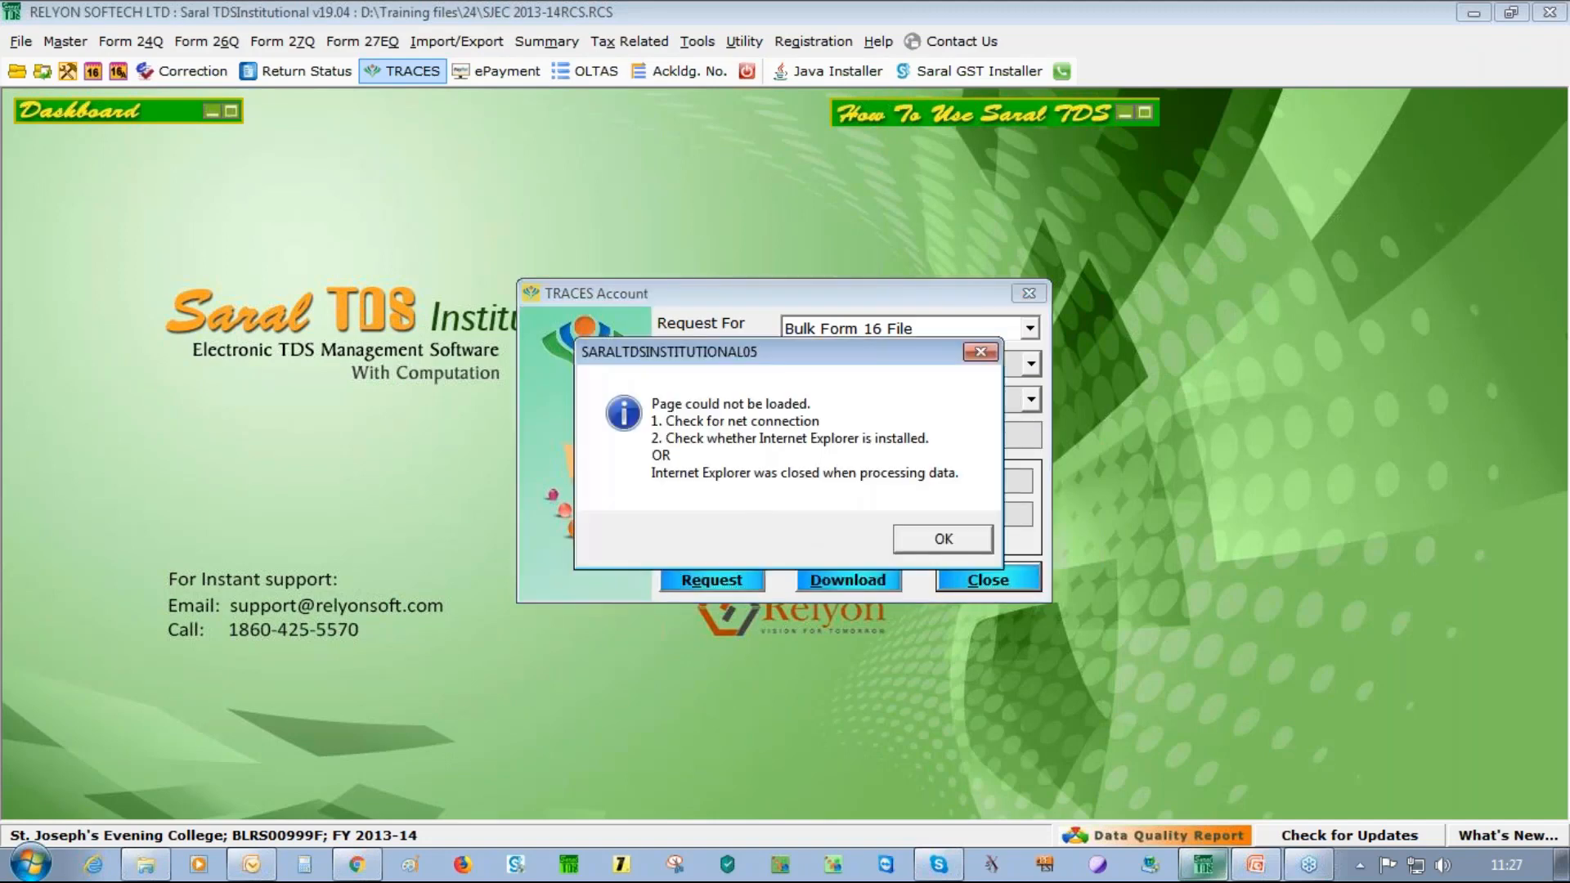
pyautogui.click(941, 539)
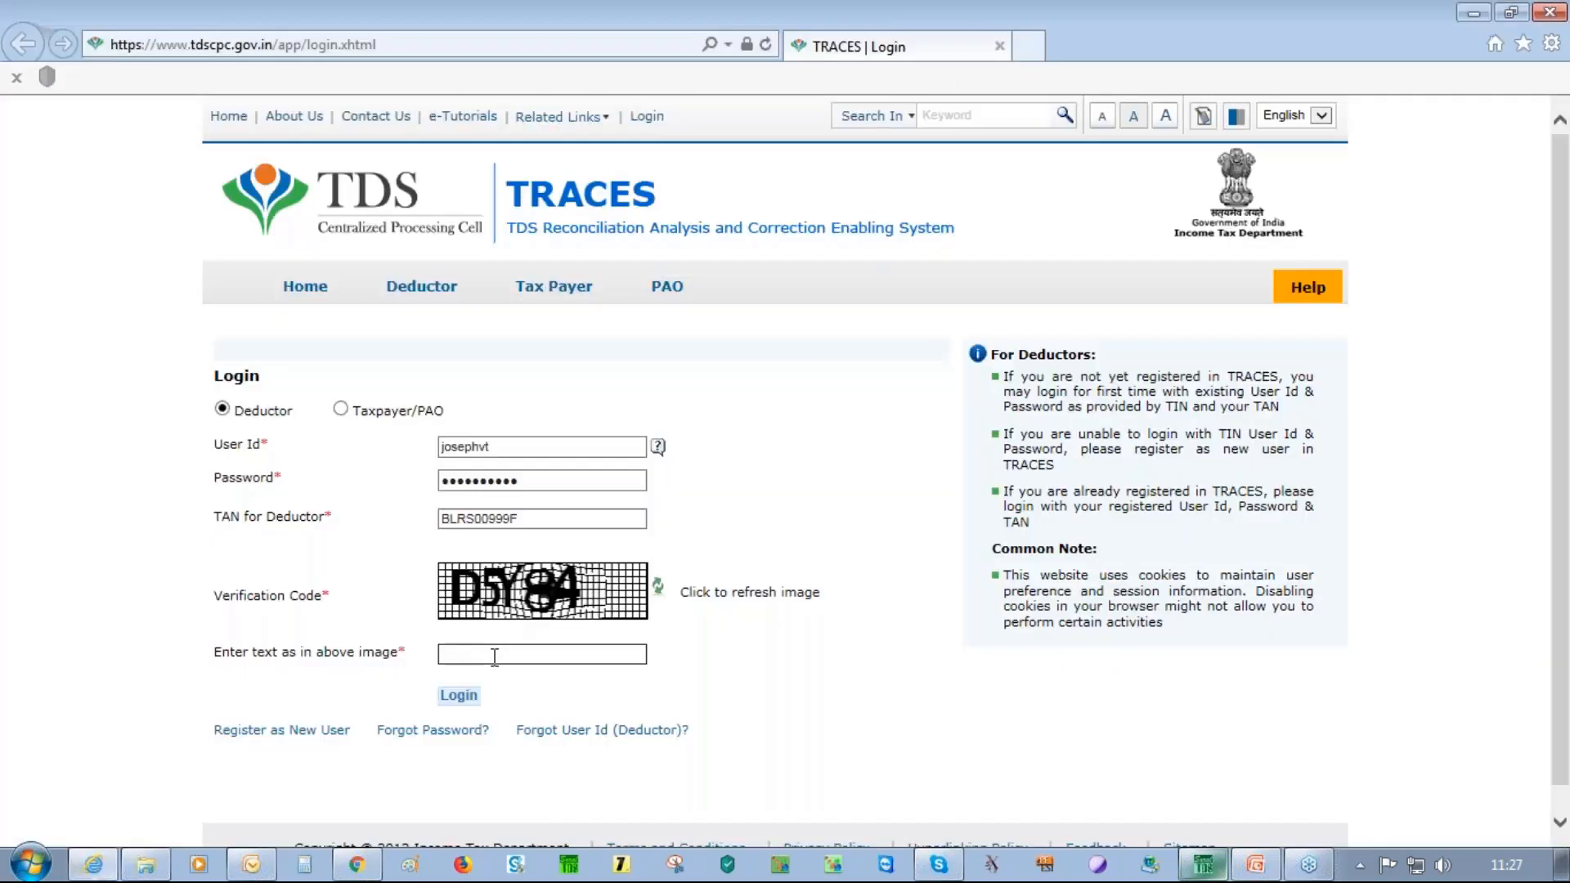
# Enter the captcha verification code and log into TRACES
pyautogui.click(496, 652)
pyautogui.write('D5')
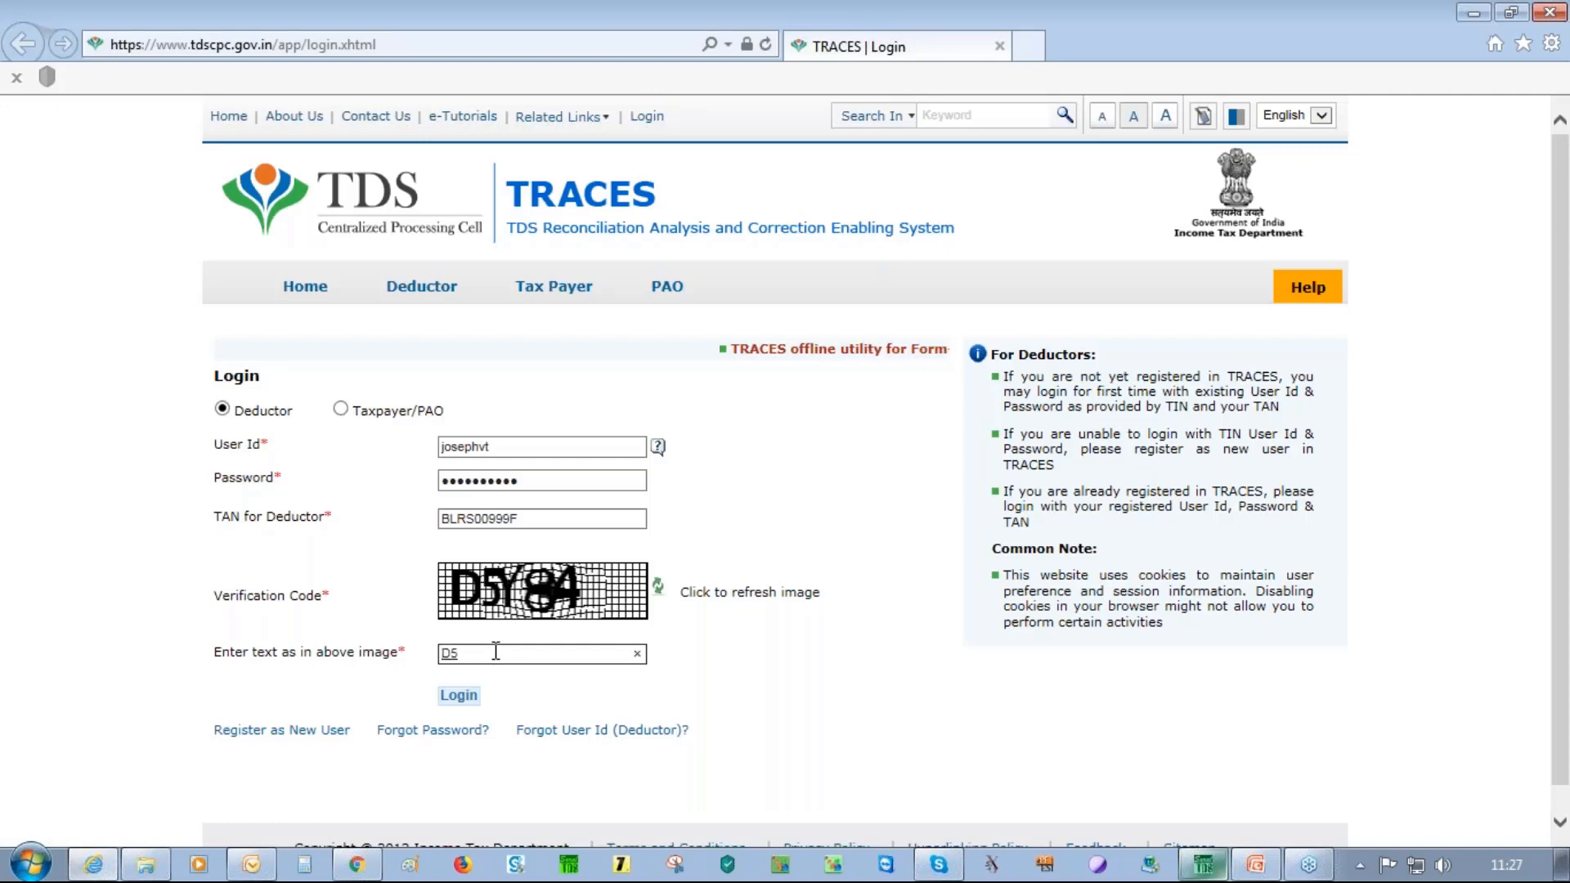
pyautogui.write('Y')
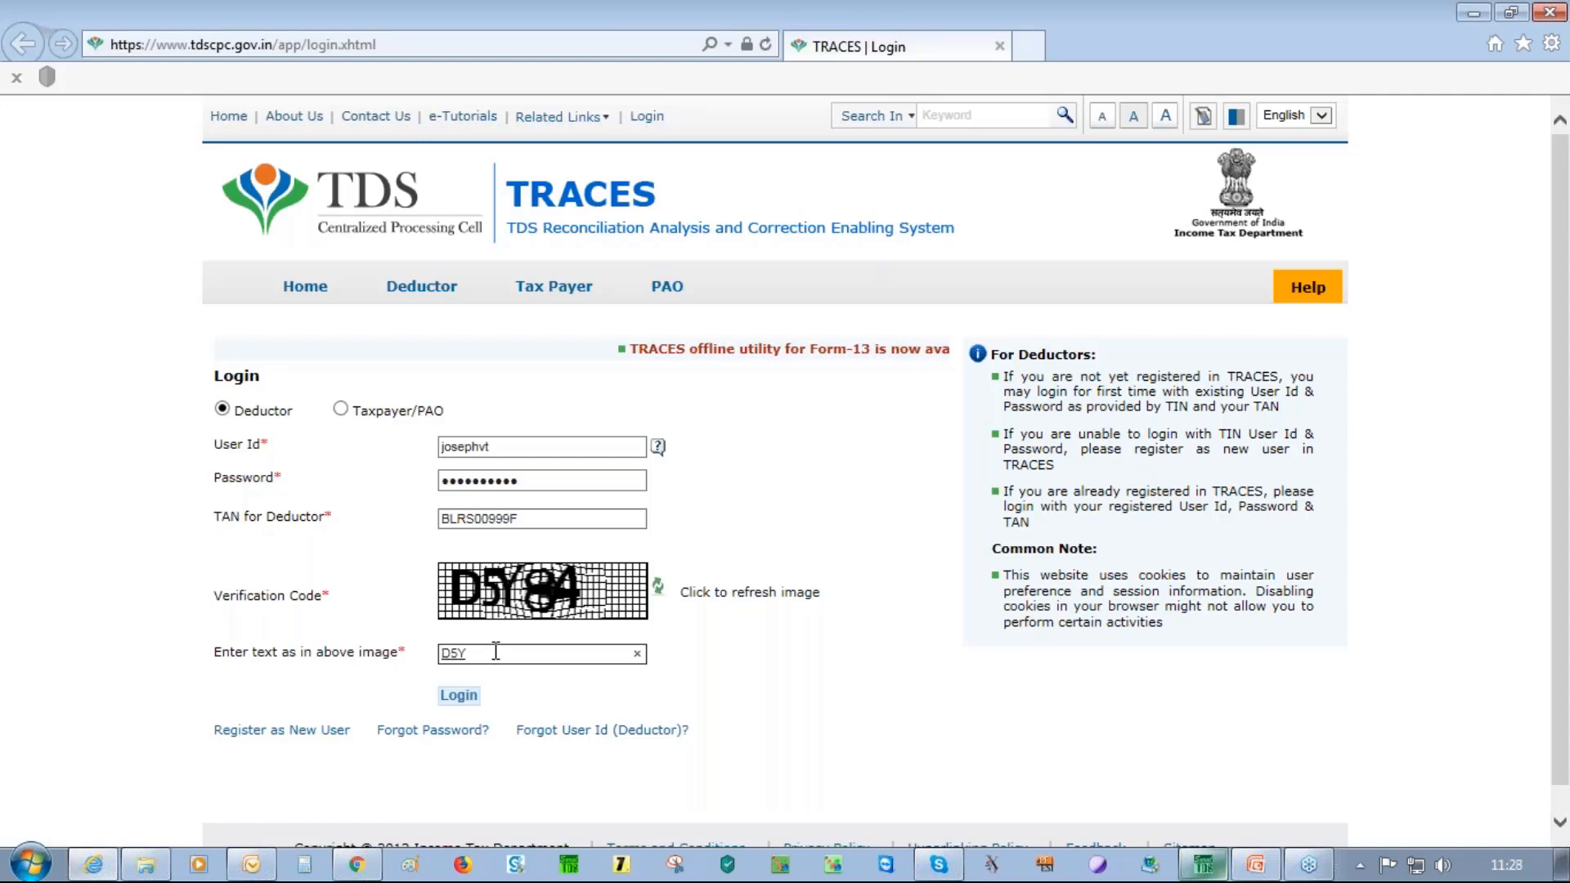
pyautogui.write('84')
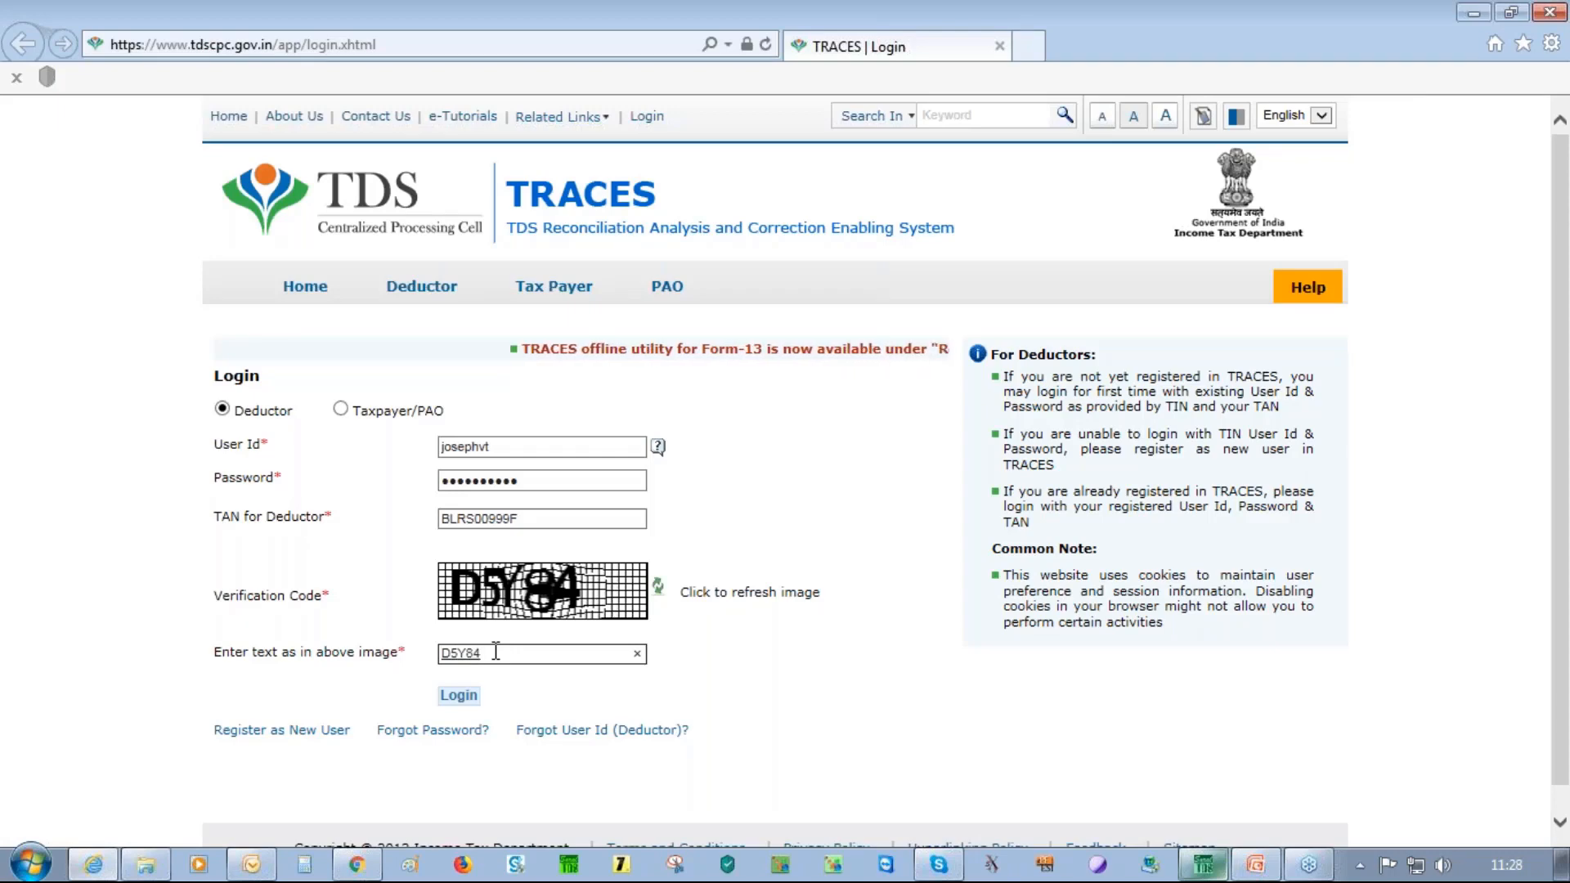
pyautogui.press('Return')
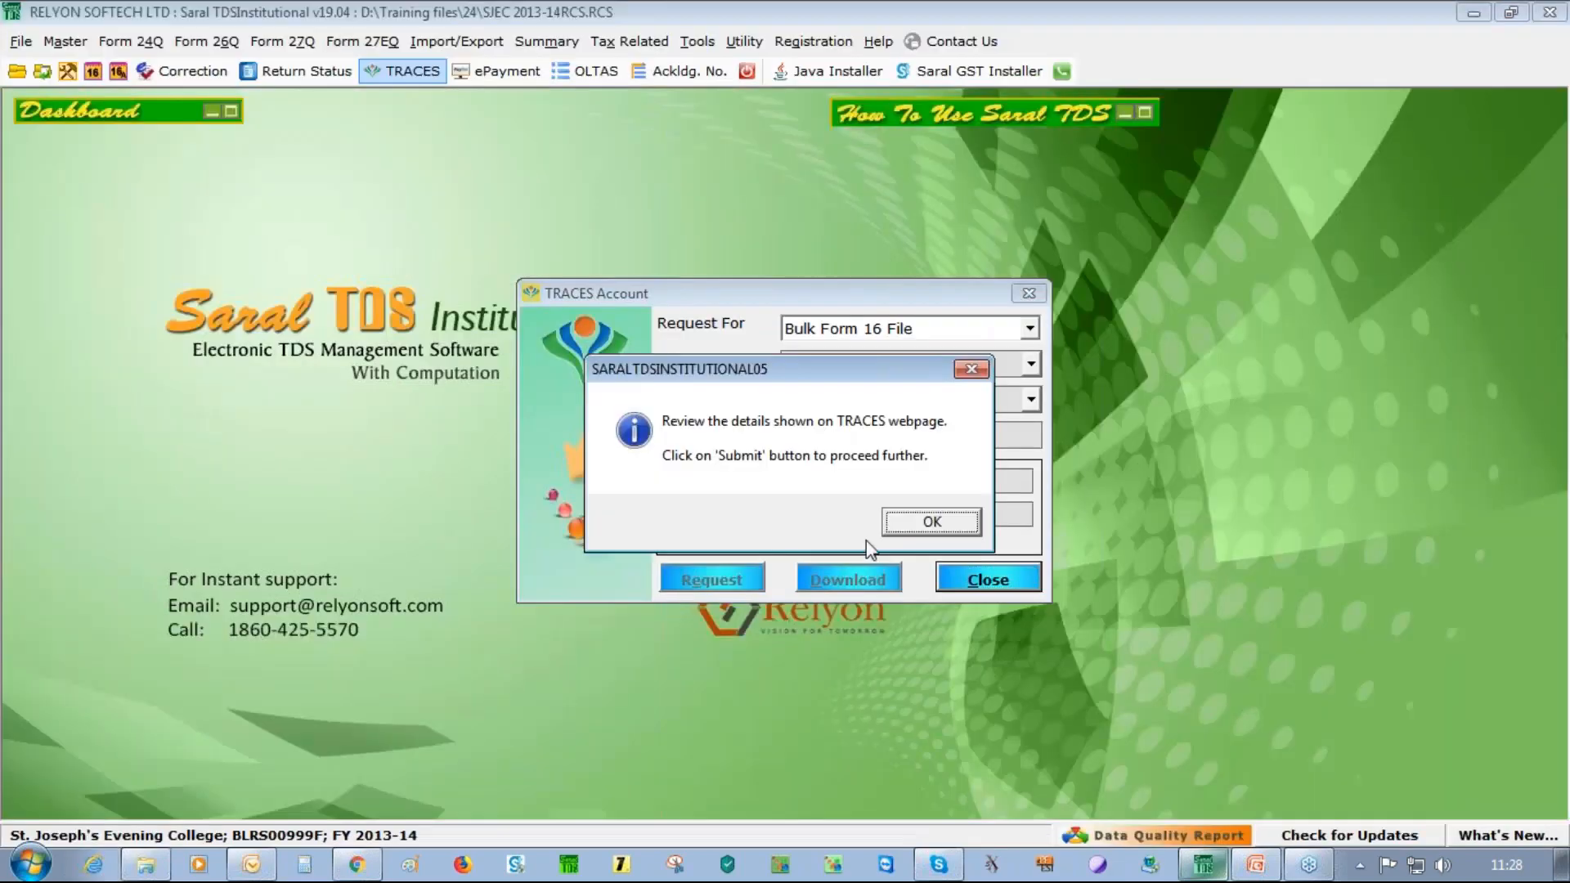
# Acknowledge the Saral message and submit the authorised-person details to be printed on Form 16
pyautogui.click(908, 521)
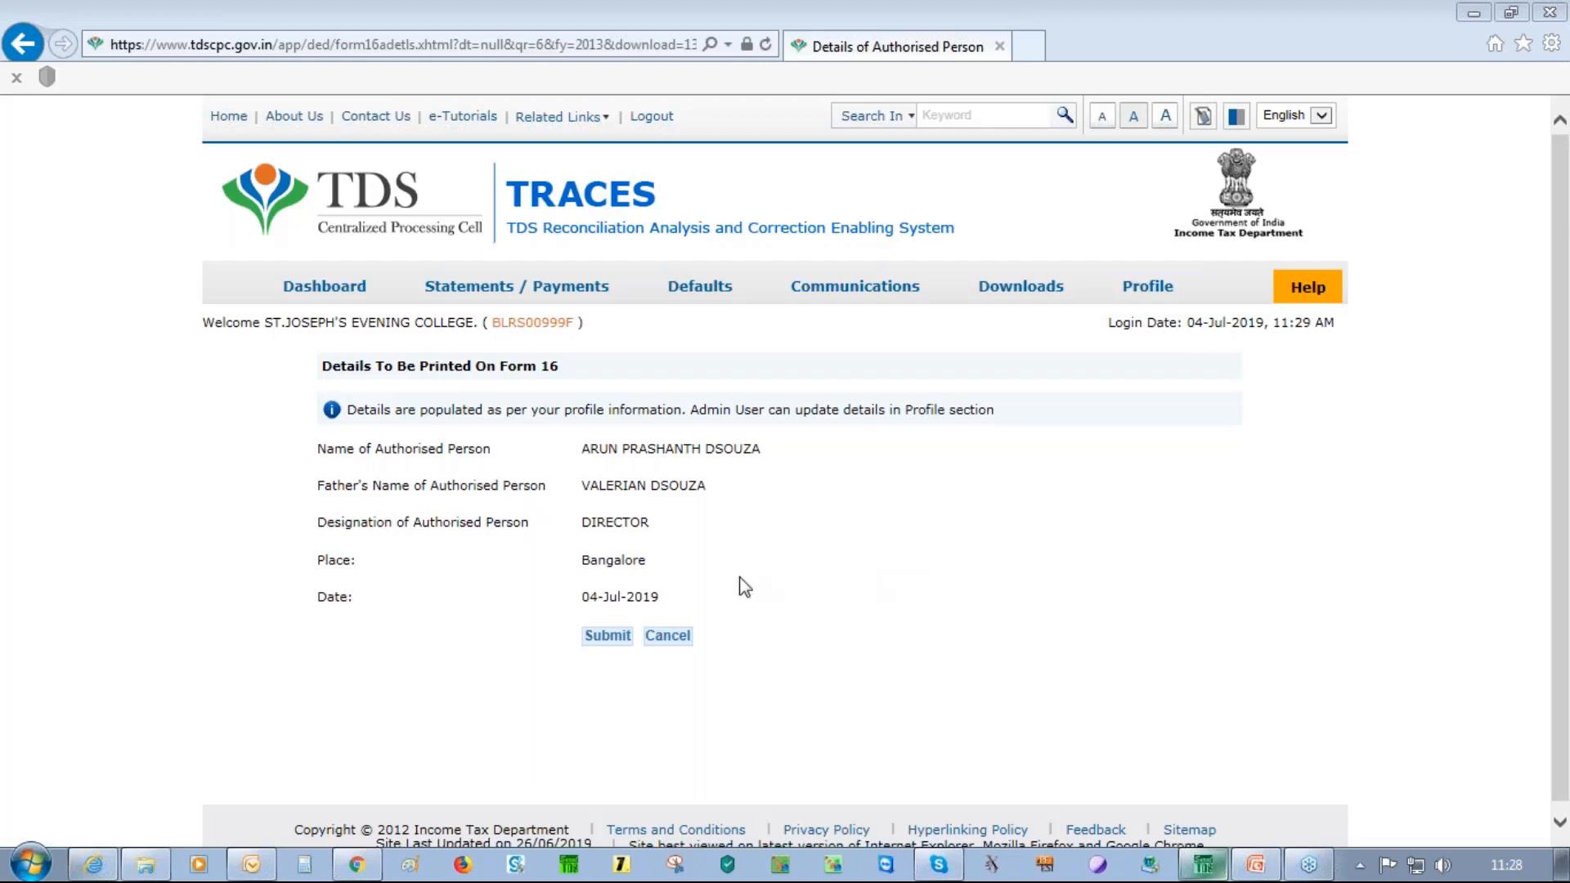
pyautogui.click(606, 639)
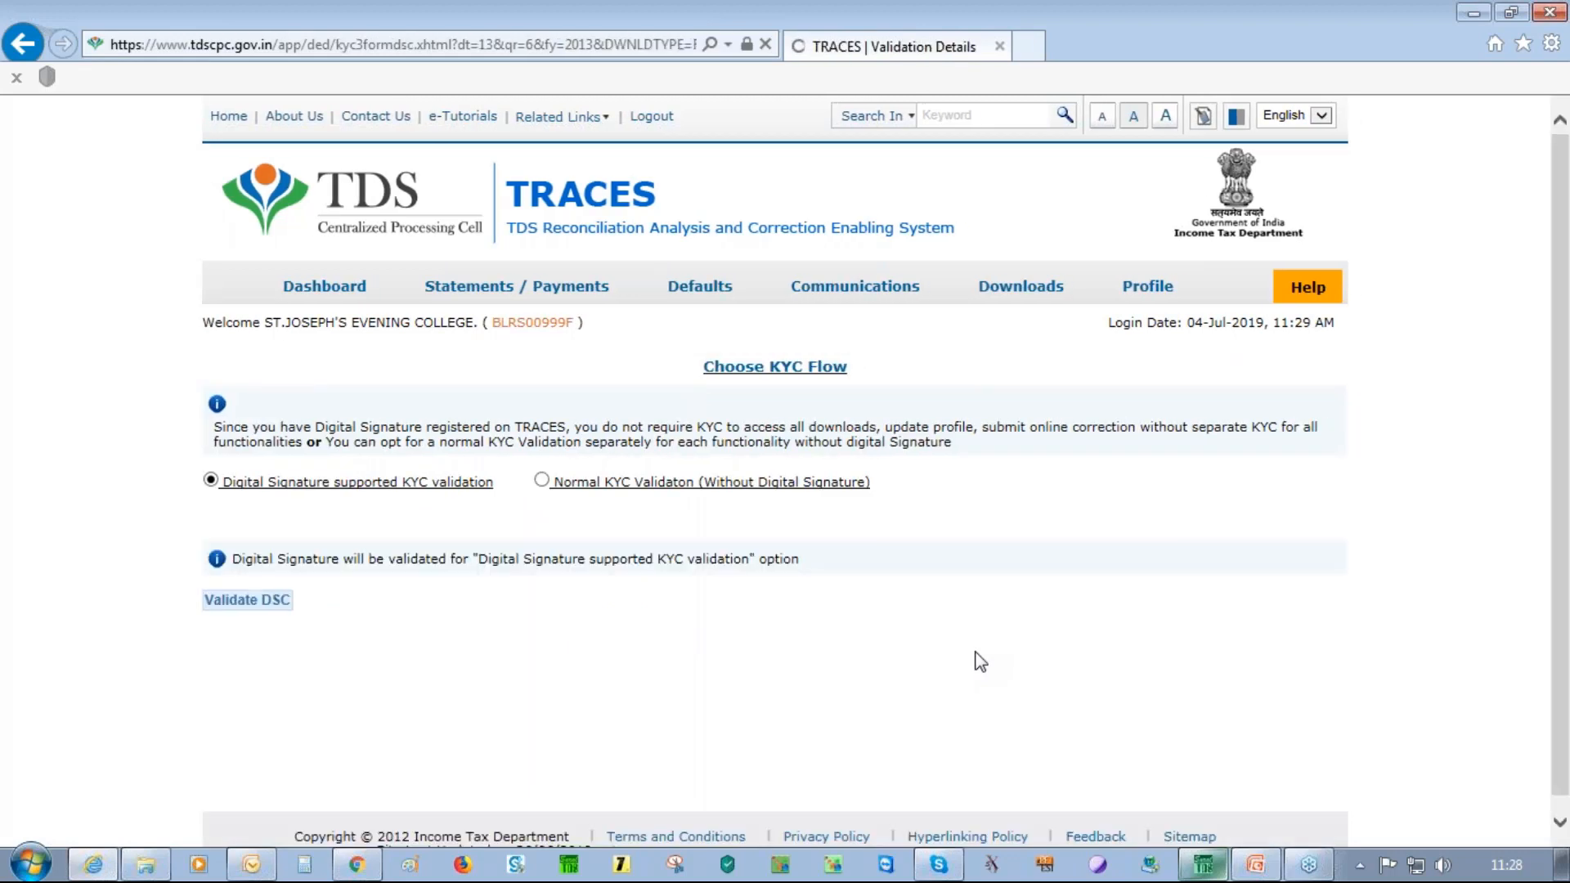
# Choose Normal KYC Validation and run the DSC validation, which fails with a Websocket Esigner error
pyautogui.click(542, 480)
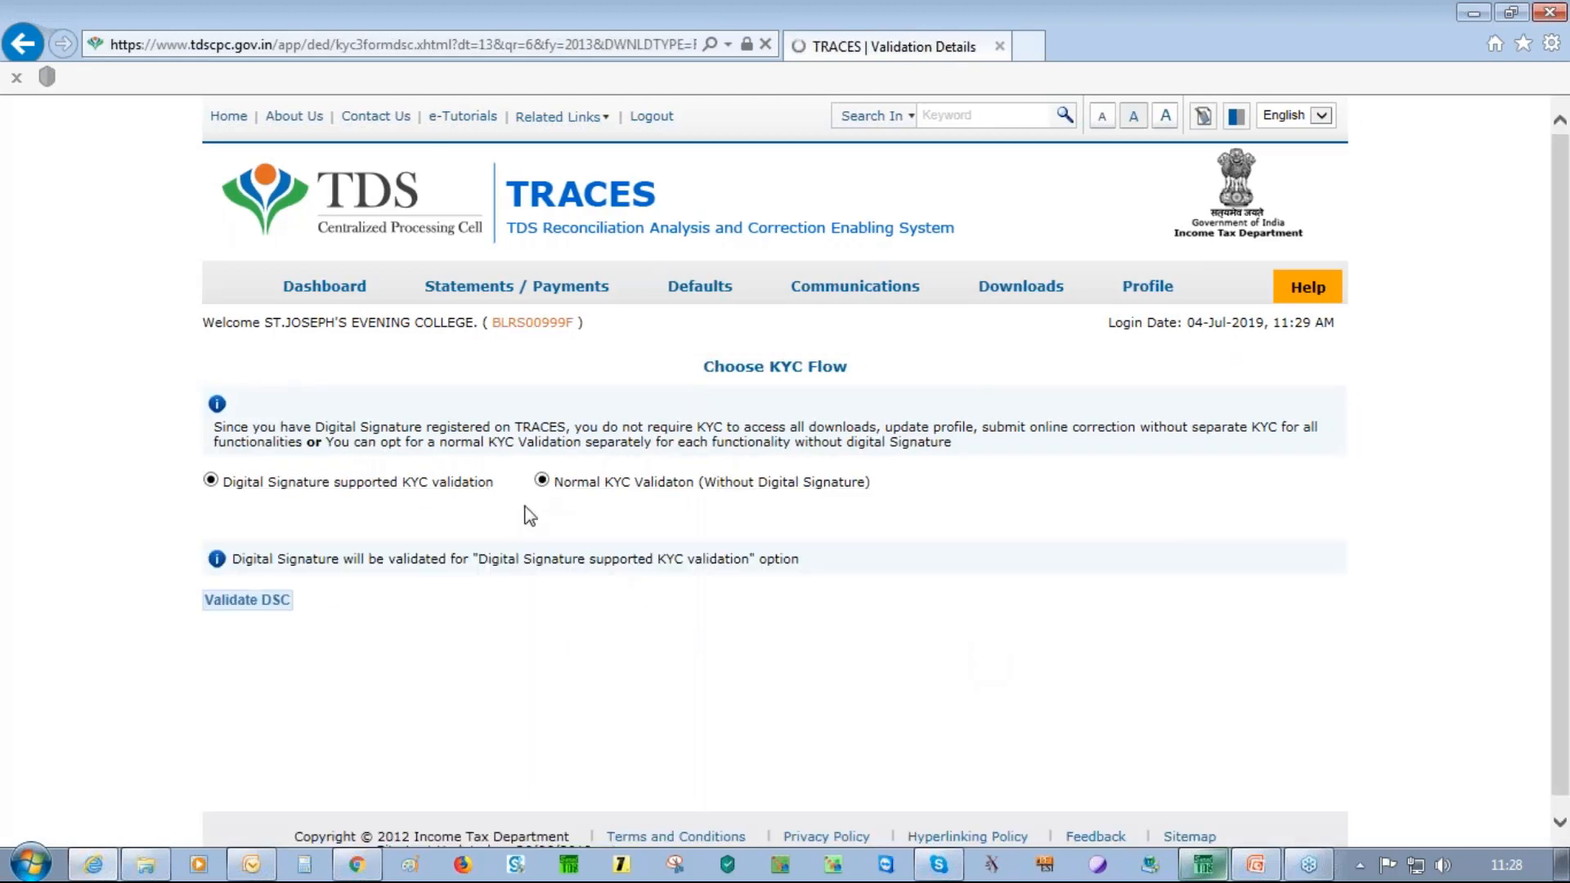
pyautogui.click(274, 604)
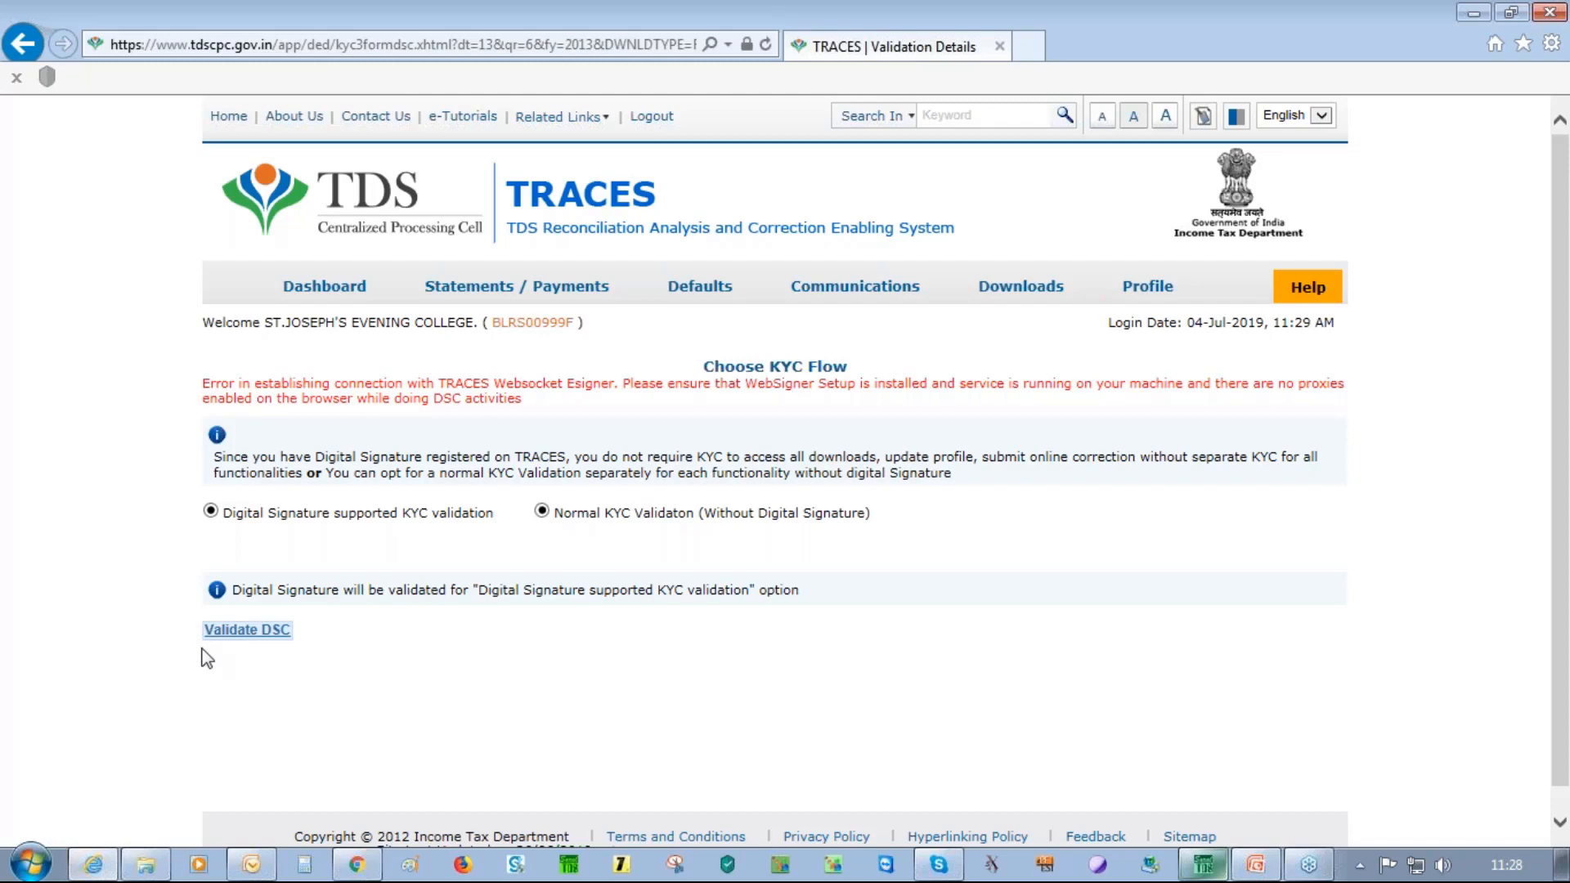
# Close the TRACES browser tab and the TRACES Account dialog without staying logged in
pyautogui.click(1000, 48)
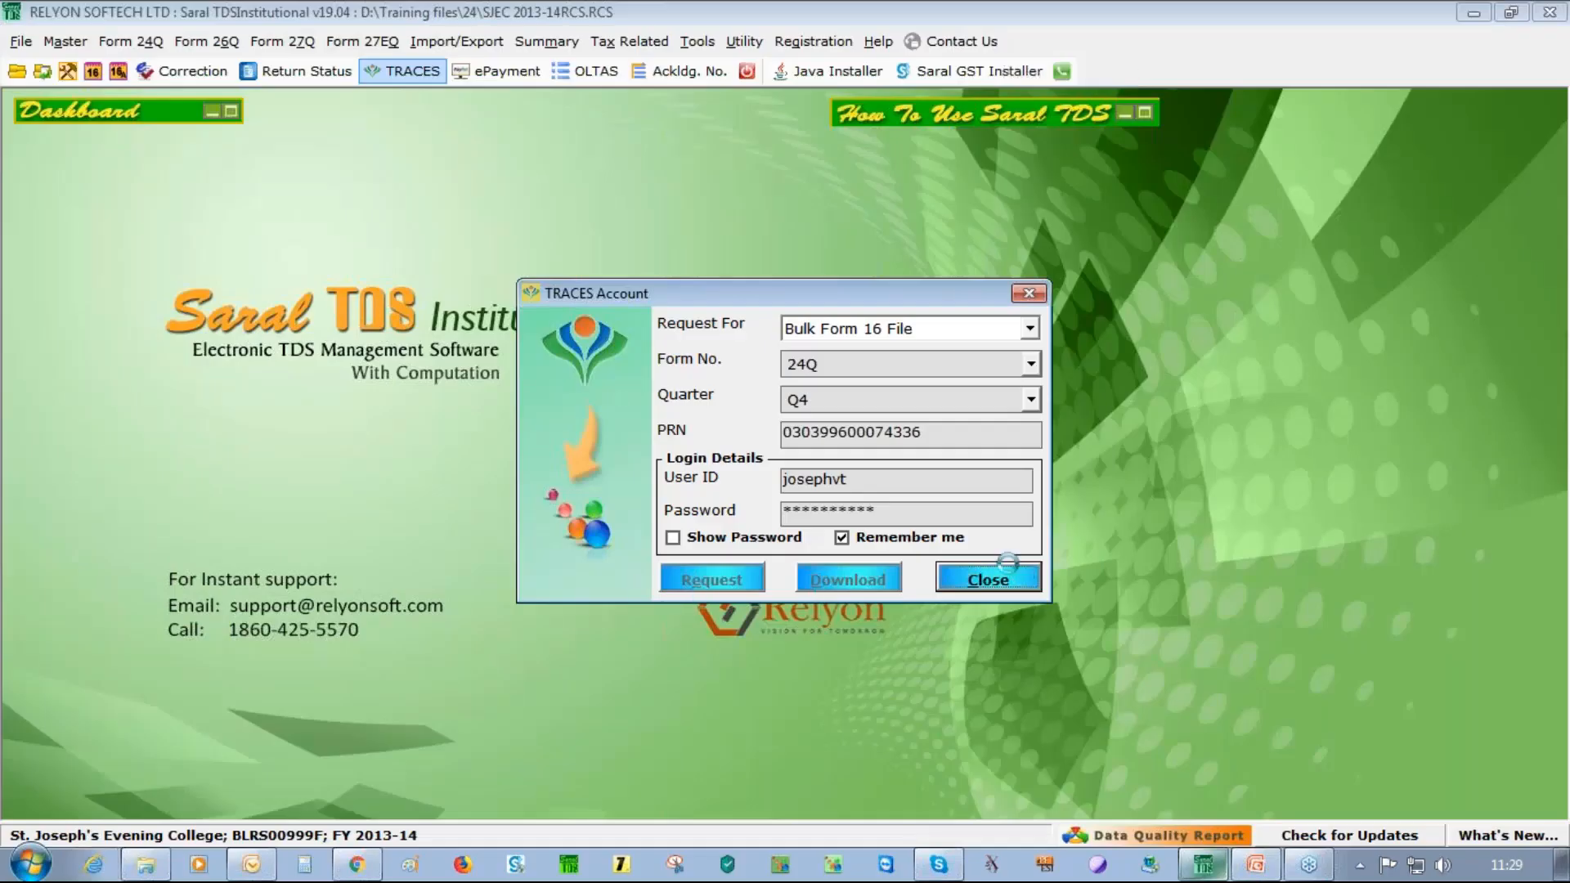
pyautogui.click(1029, 293)
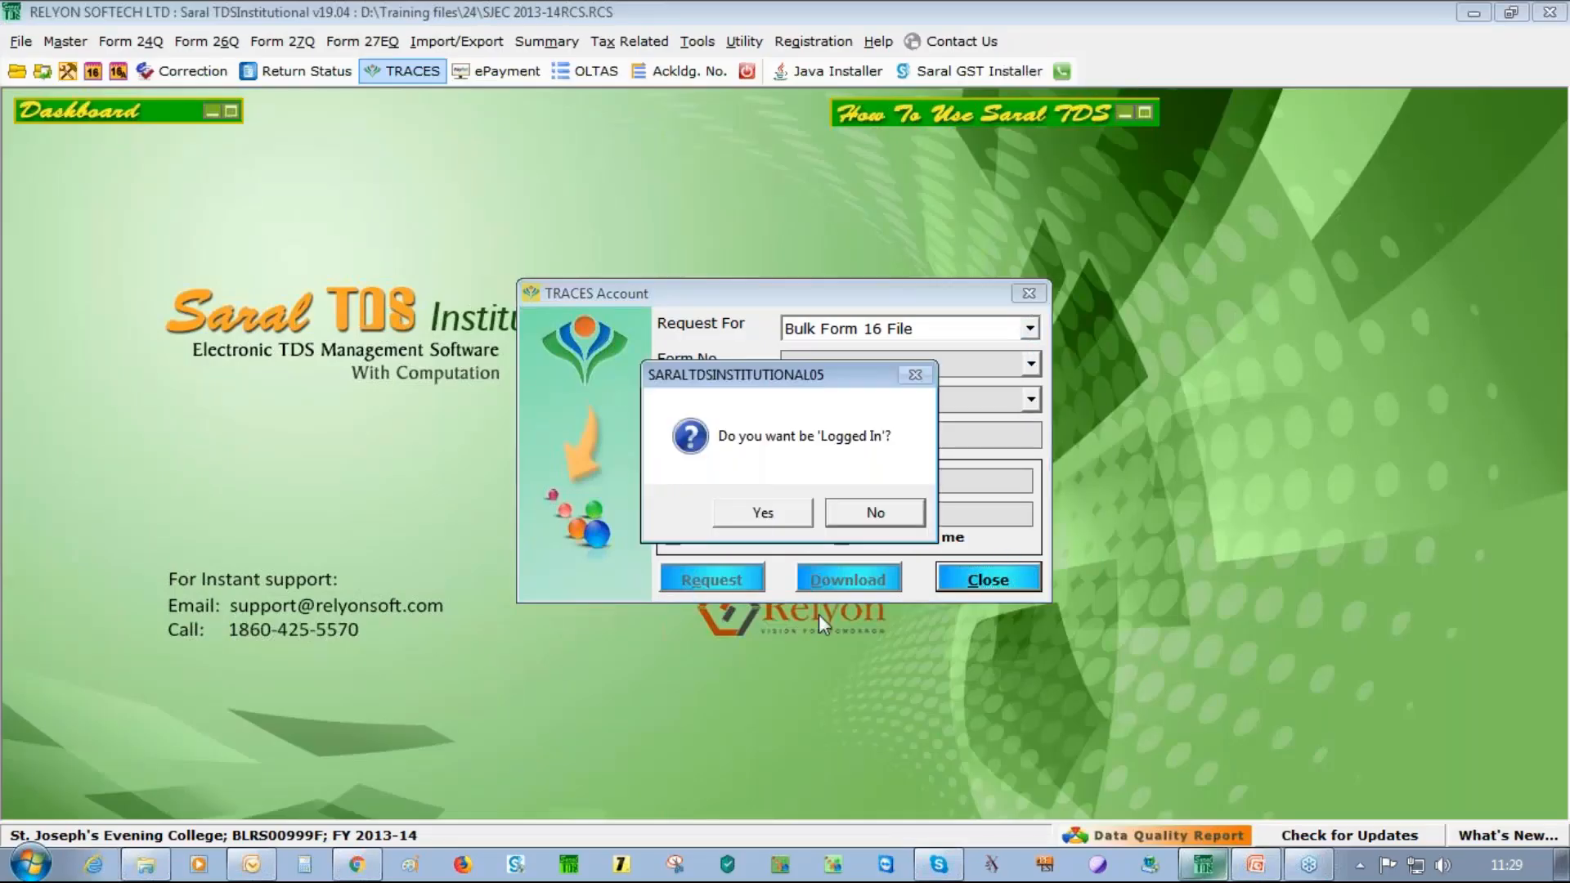
pyautogui.click(876, 513)
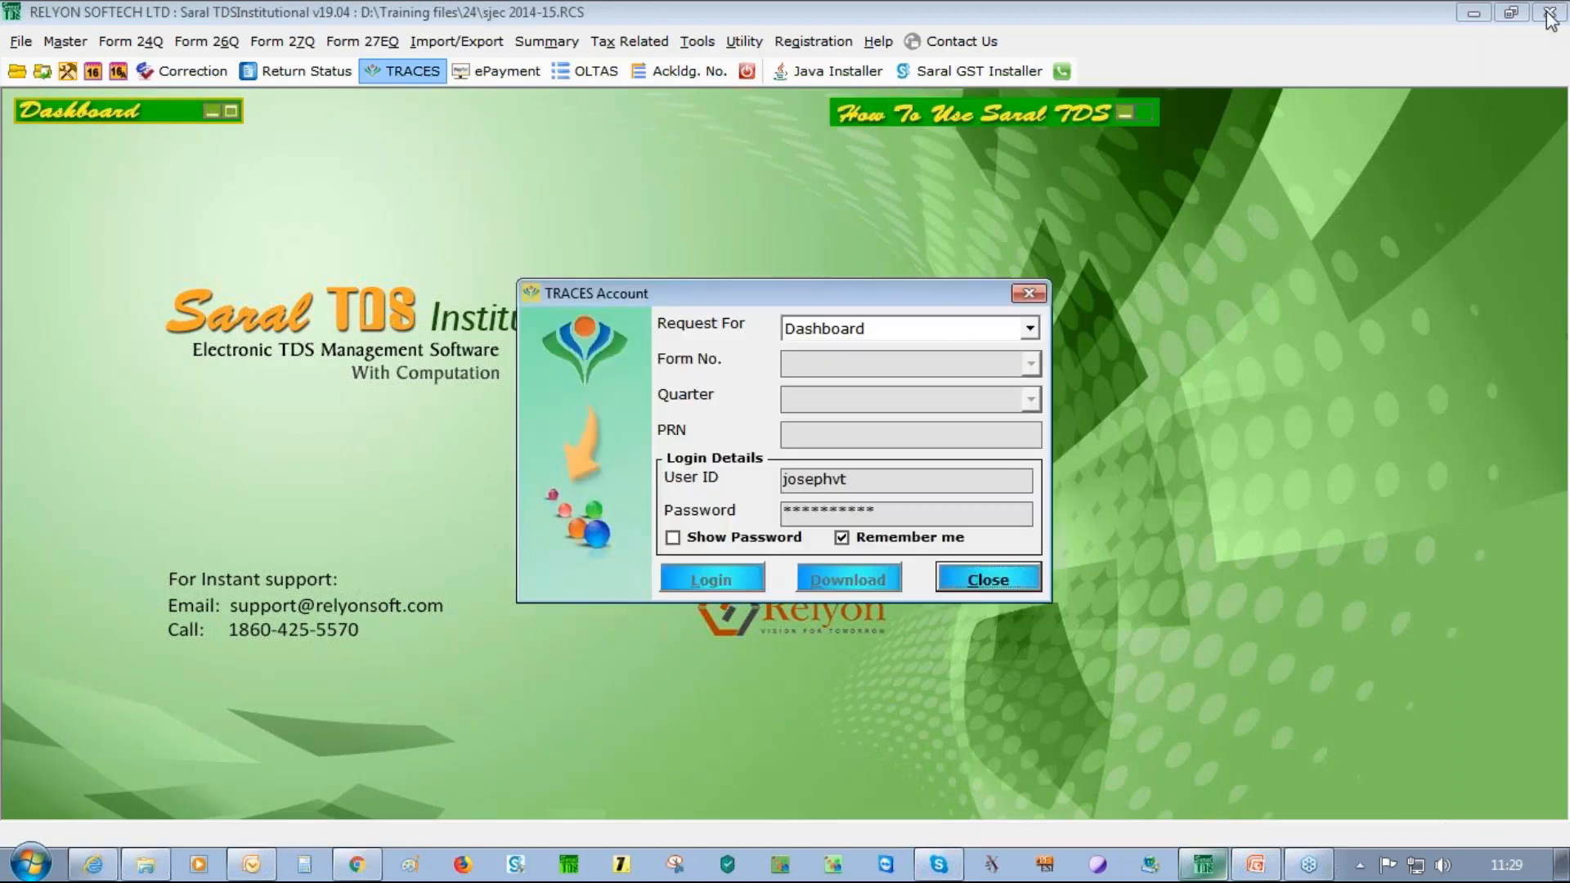
# Request a Bulk Form 16 File for Form 24Q, quarter Q4, choosing to stay logged in
pyautogui.click(1030, 328)
pyautogui.scroll(5, 980, 376)
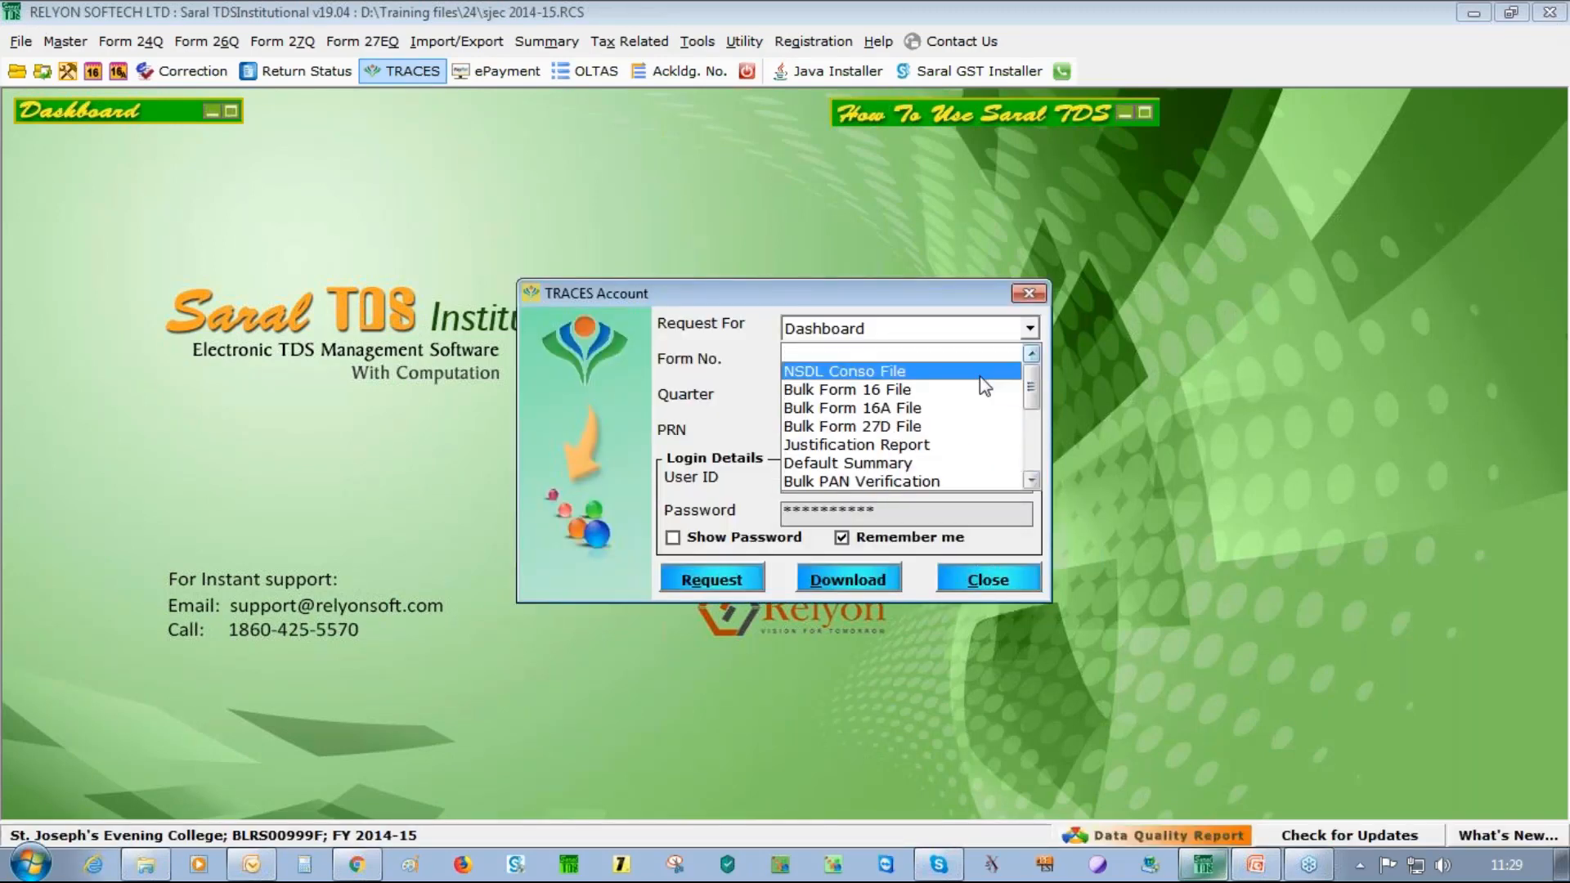
pyautogui.click(974, 359)
pyautogui.click(1014, 365)
pyautogui.click(931, 390)
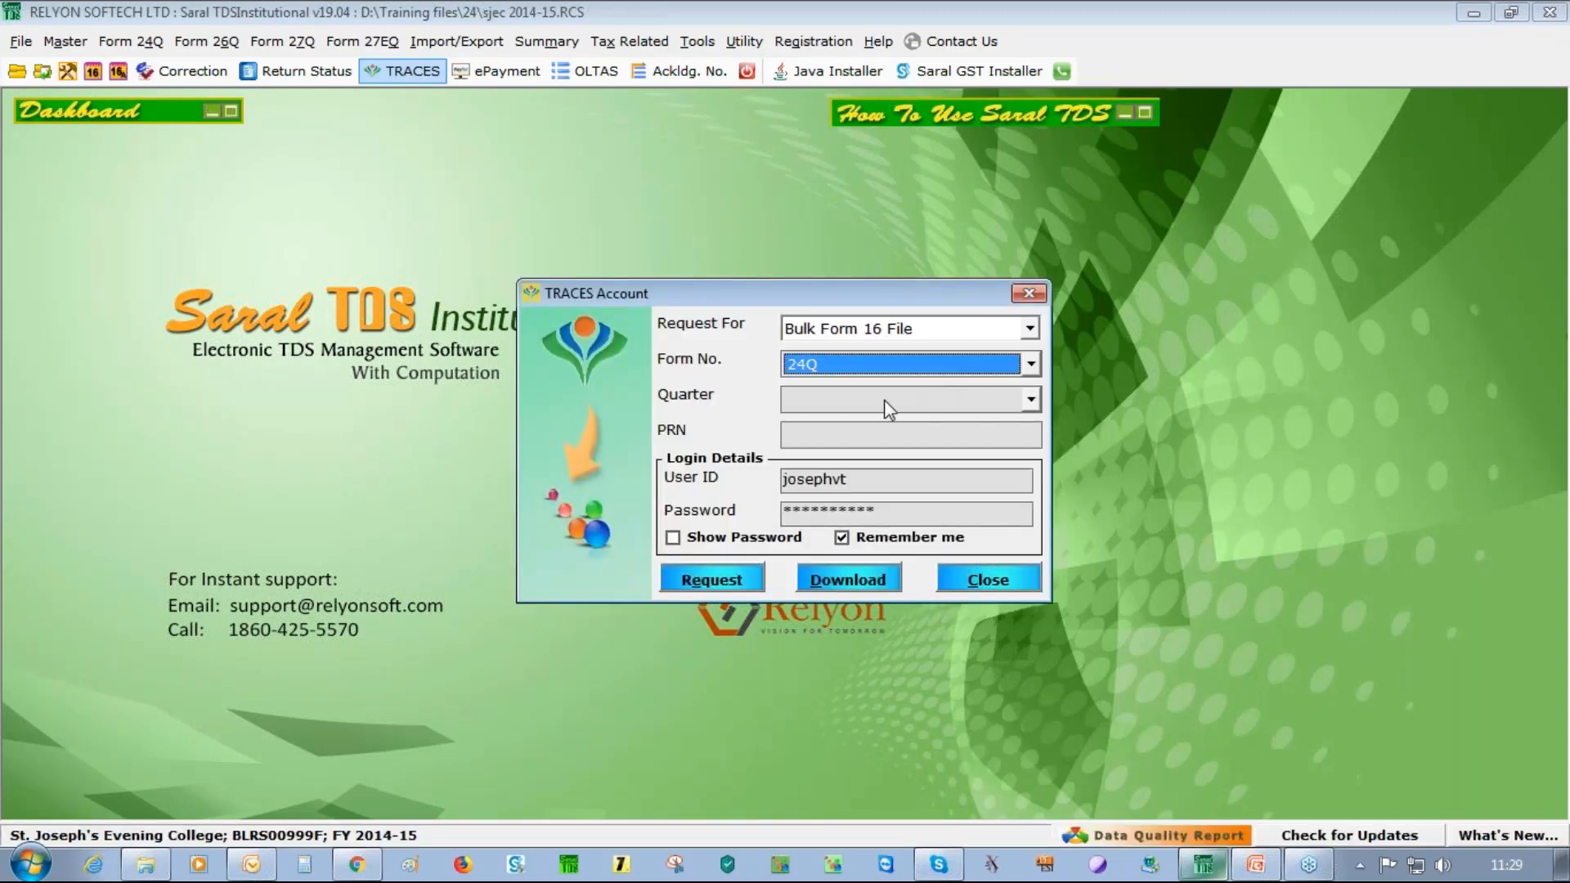
pyautogui.click(885, 399)
pyautogui.click(861, 483)
pyautogui.click(711, 576)
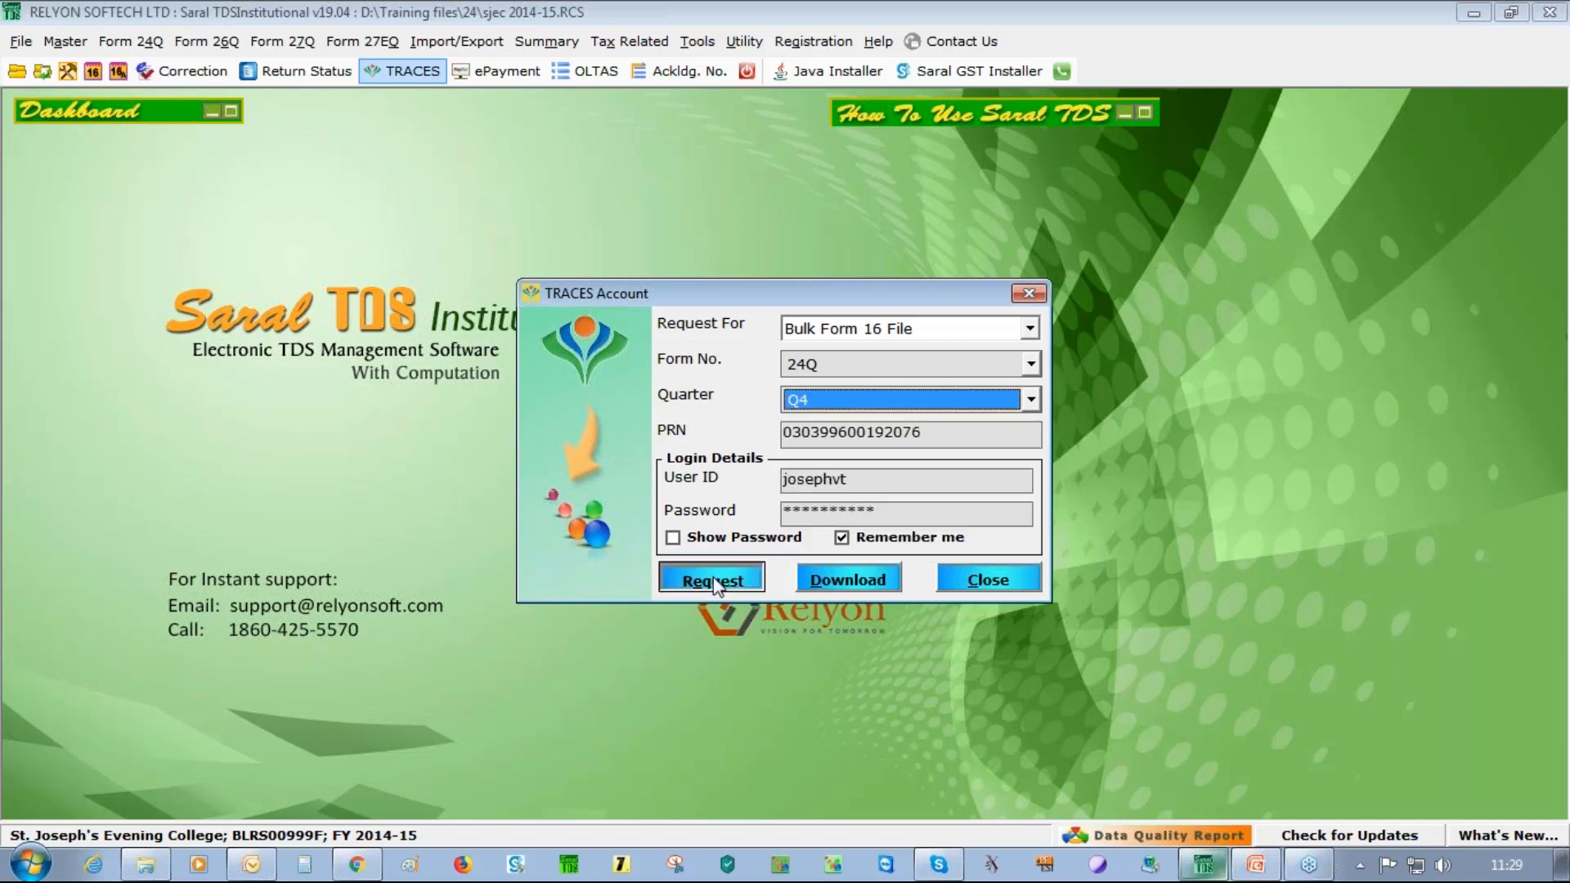
pyautogui.click(798, 513)
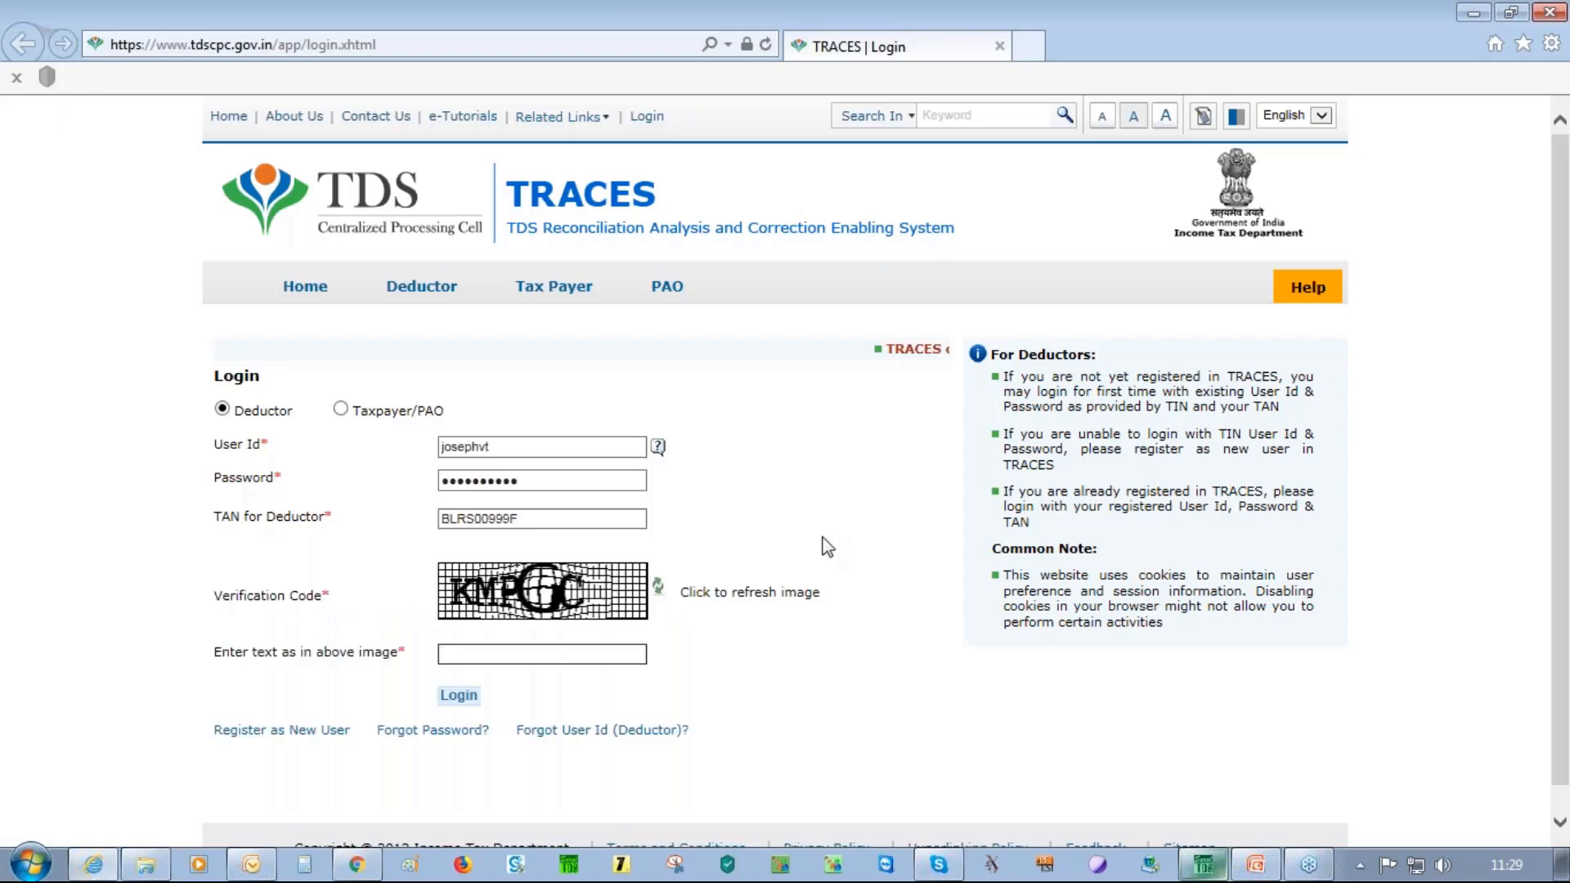
# Enter the captcha to log into TRACES and submit the Form 16 authorised-person details
pyautogui.write('KMP')
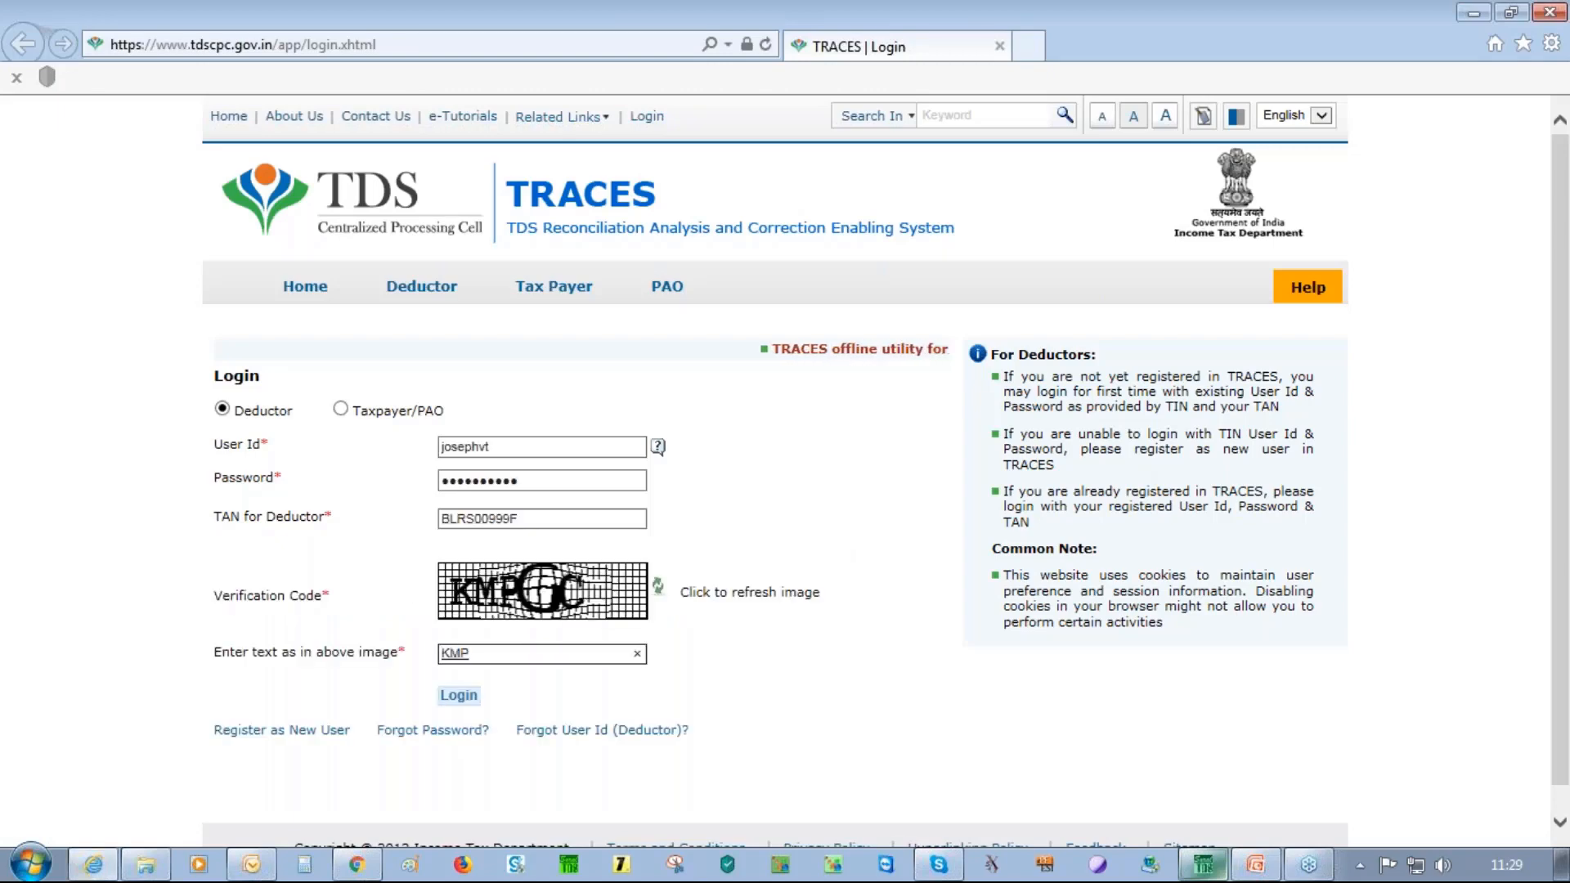
pyautogui.write('GC')
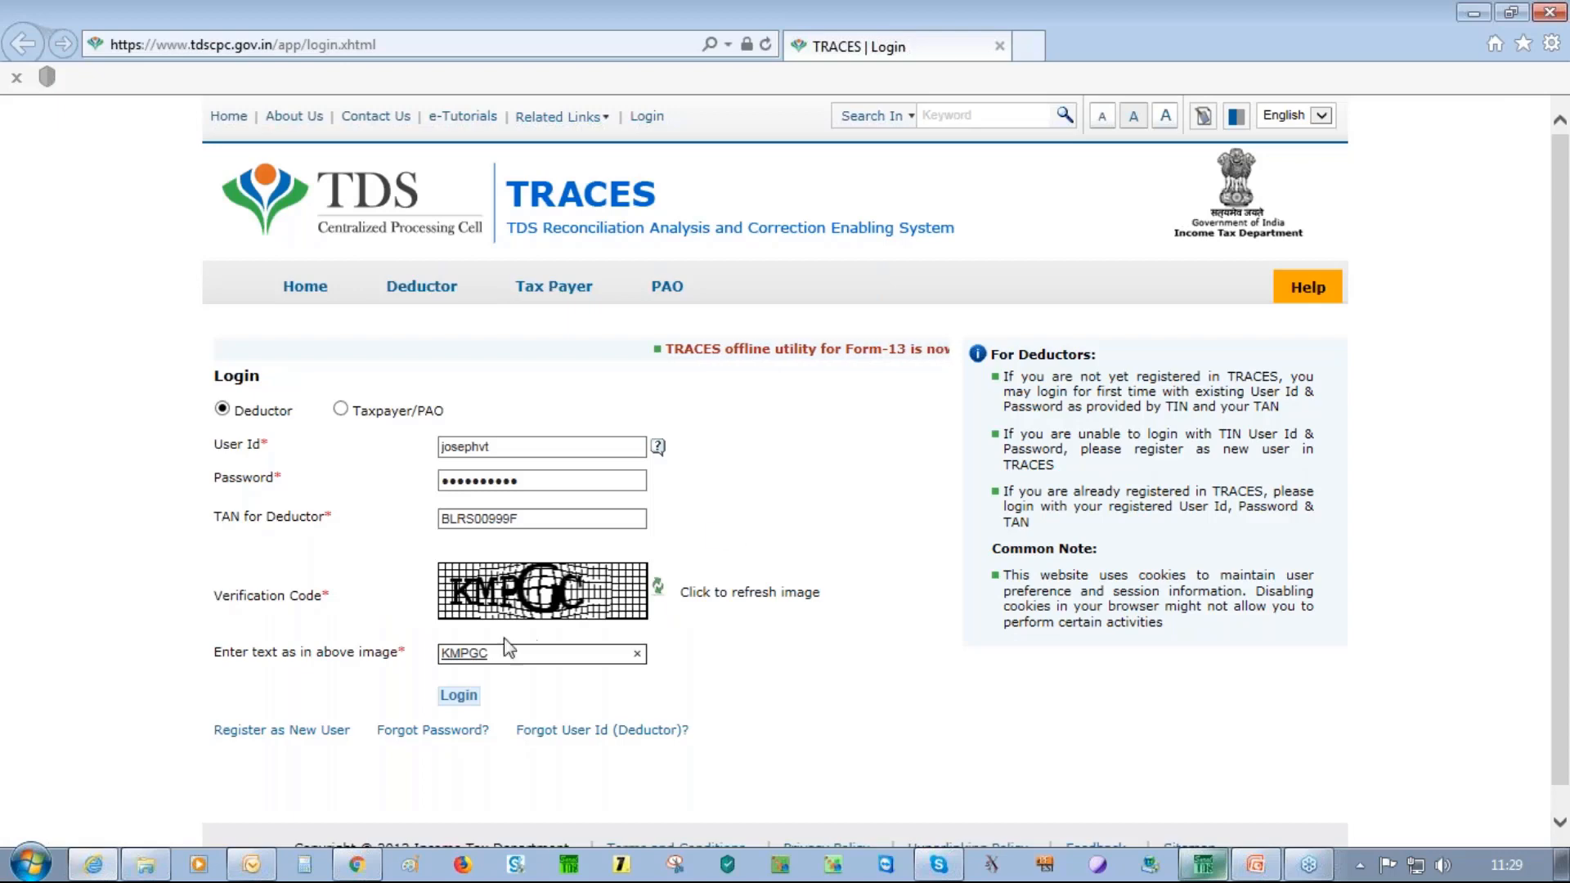
pyautogui.click(449, 696)
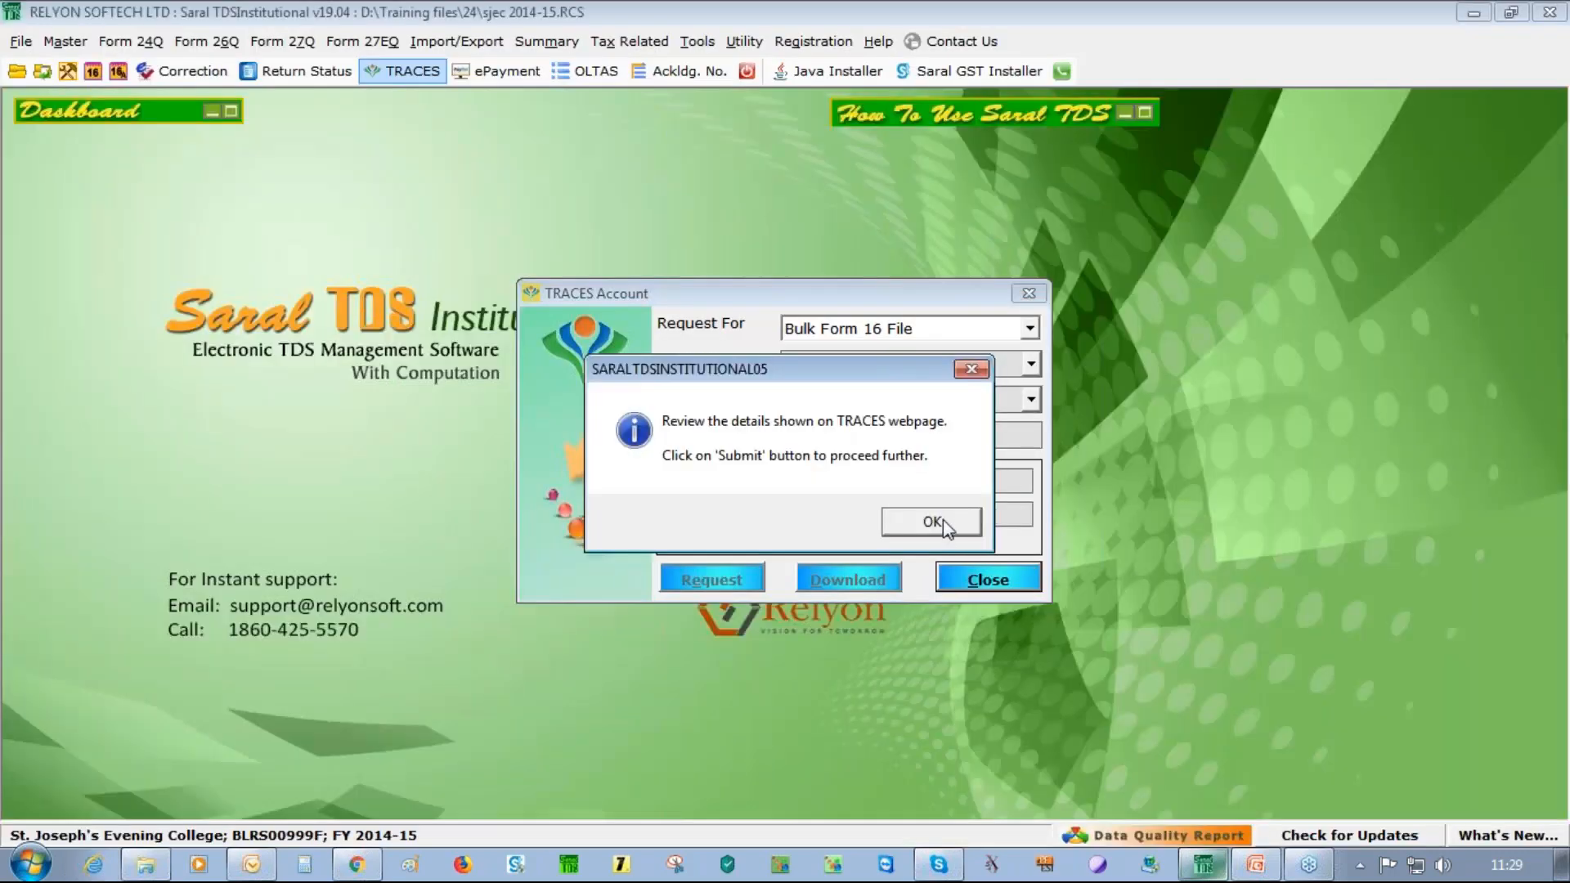
pyautogui.click(940, 522)
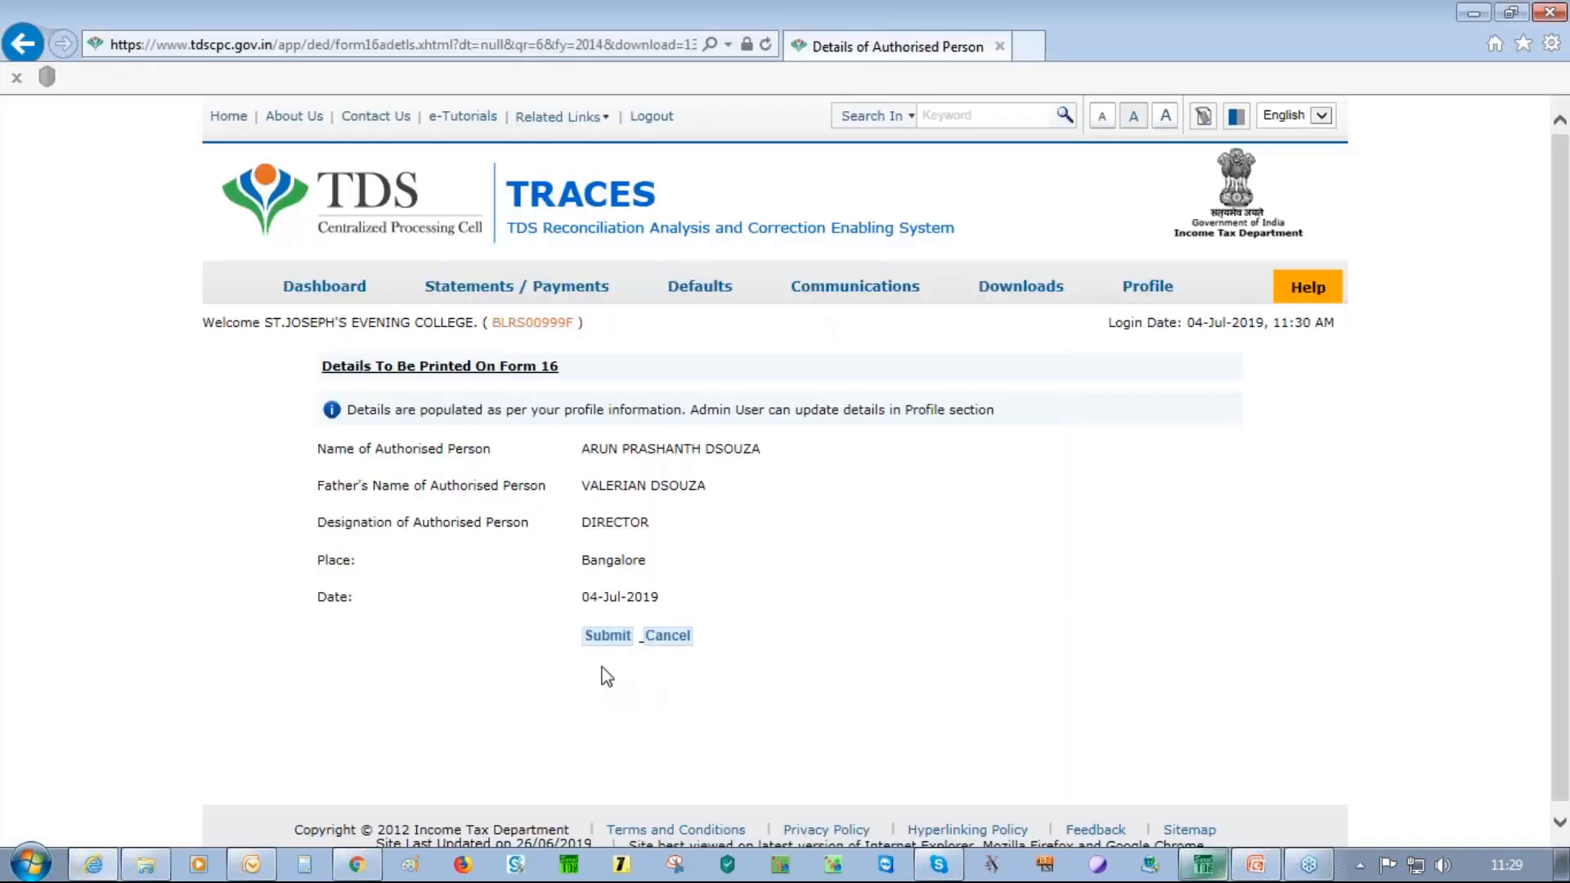
pyautogui.click(608, 637)
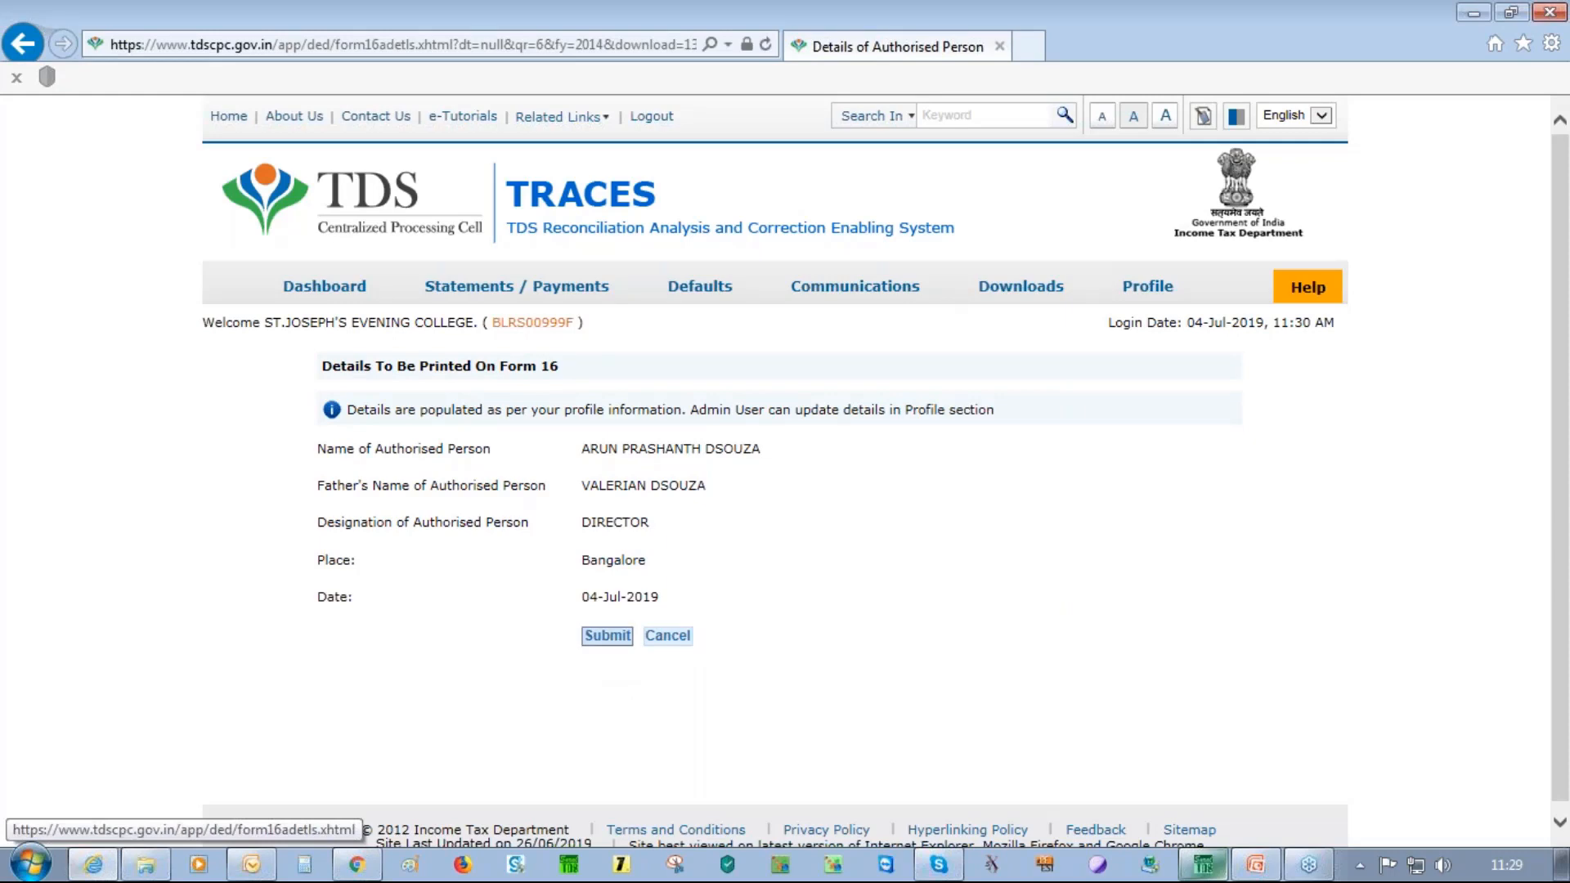
pyautogui.click(605, 637)
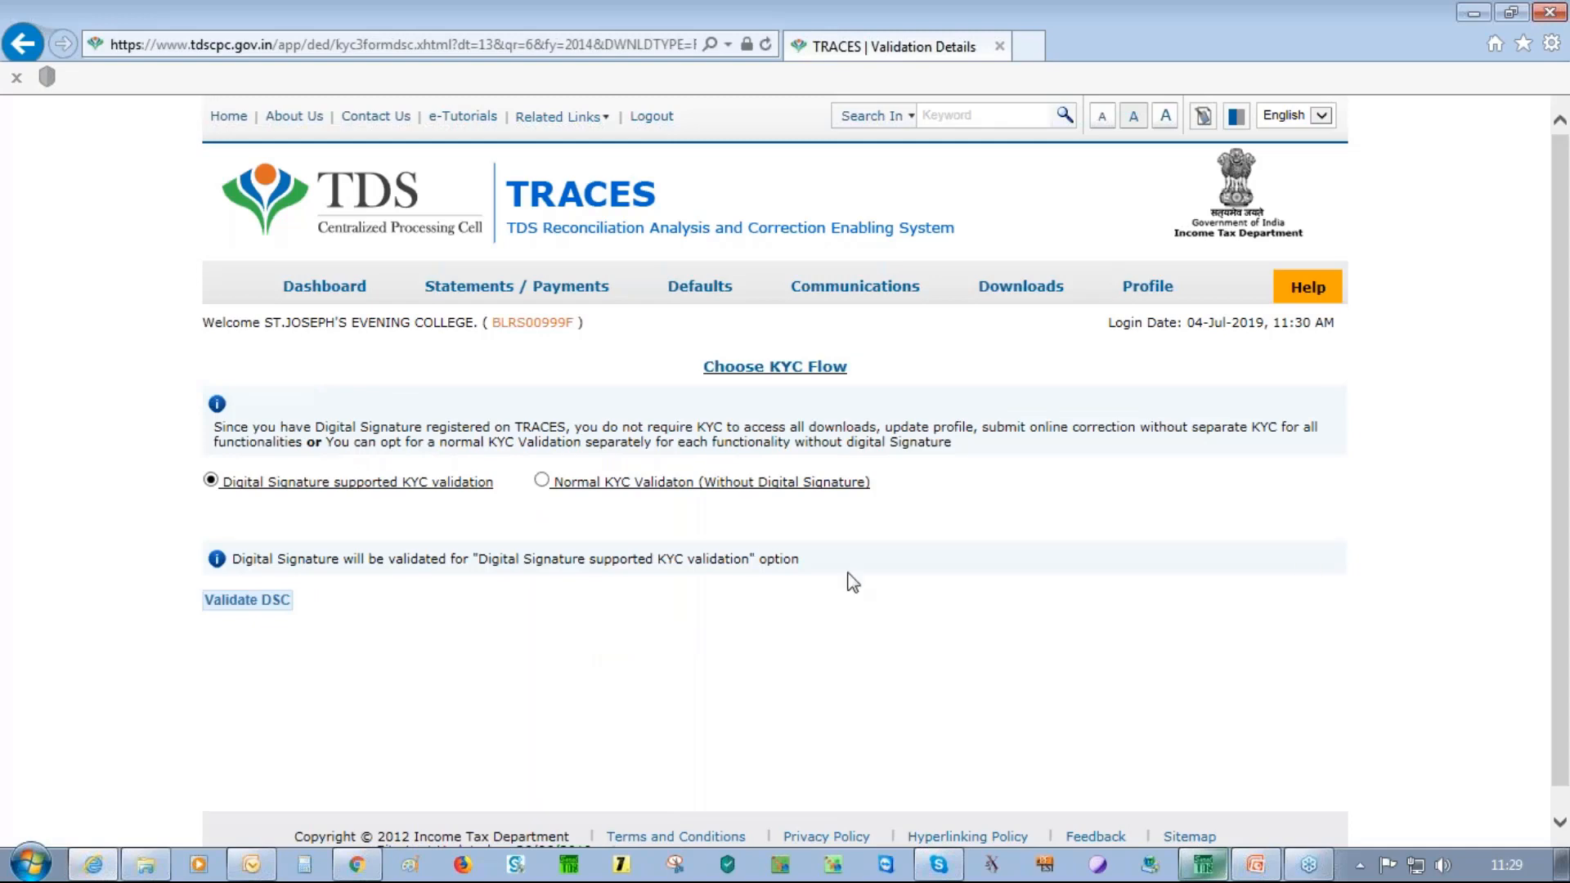
# Pass Normal KYC validation using the token number, BSR code, challan serial, challan amount and PAN details
pyautogui.click(542, 482)
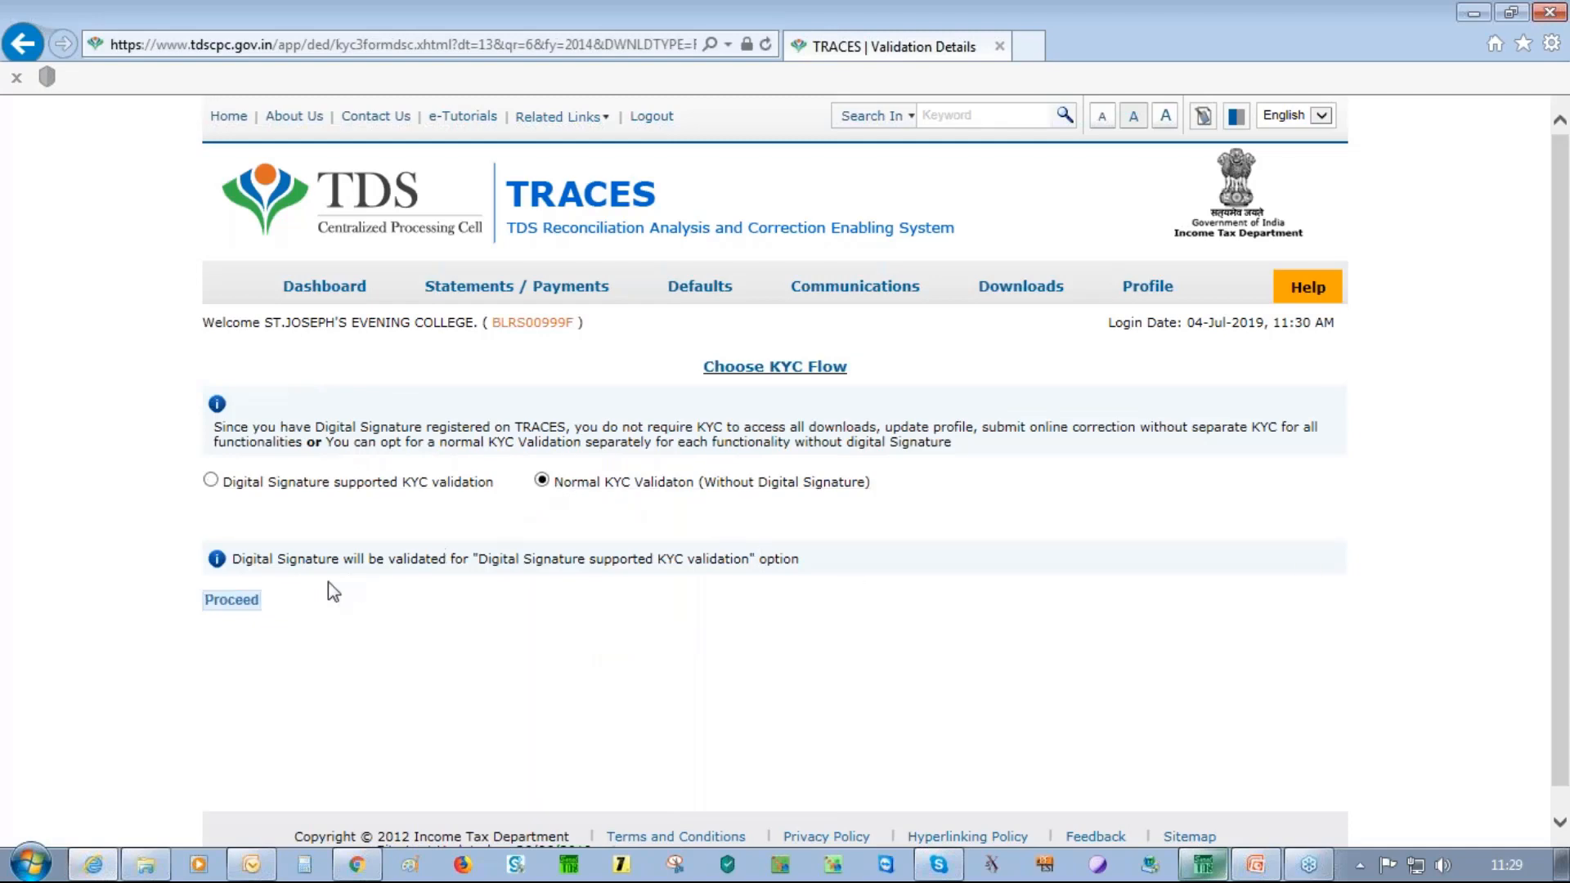
pyautogui.click(245, 602)
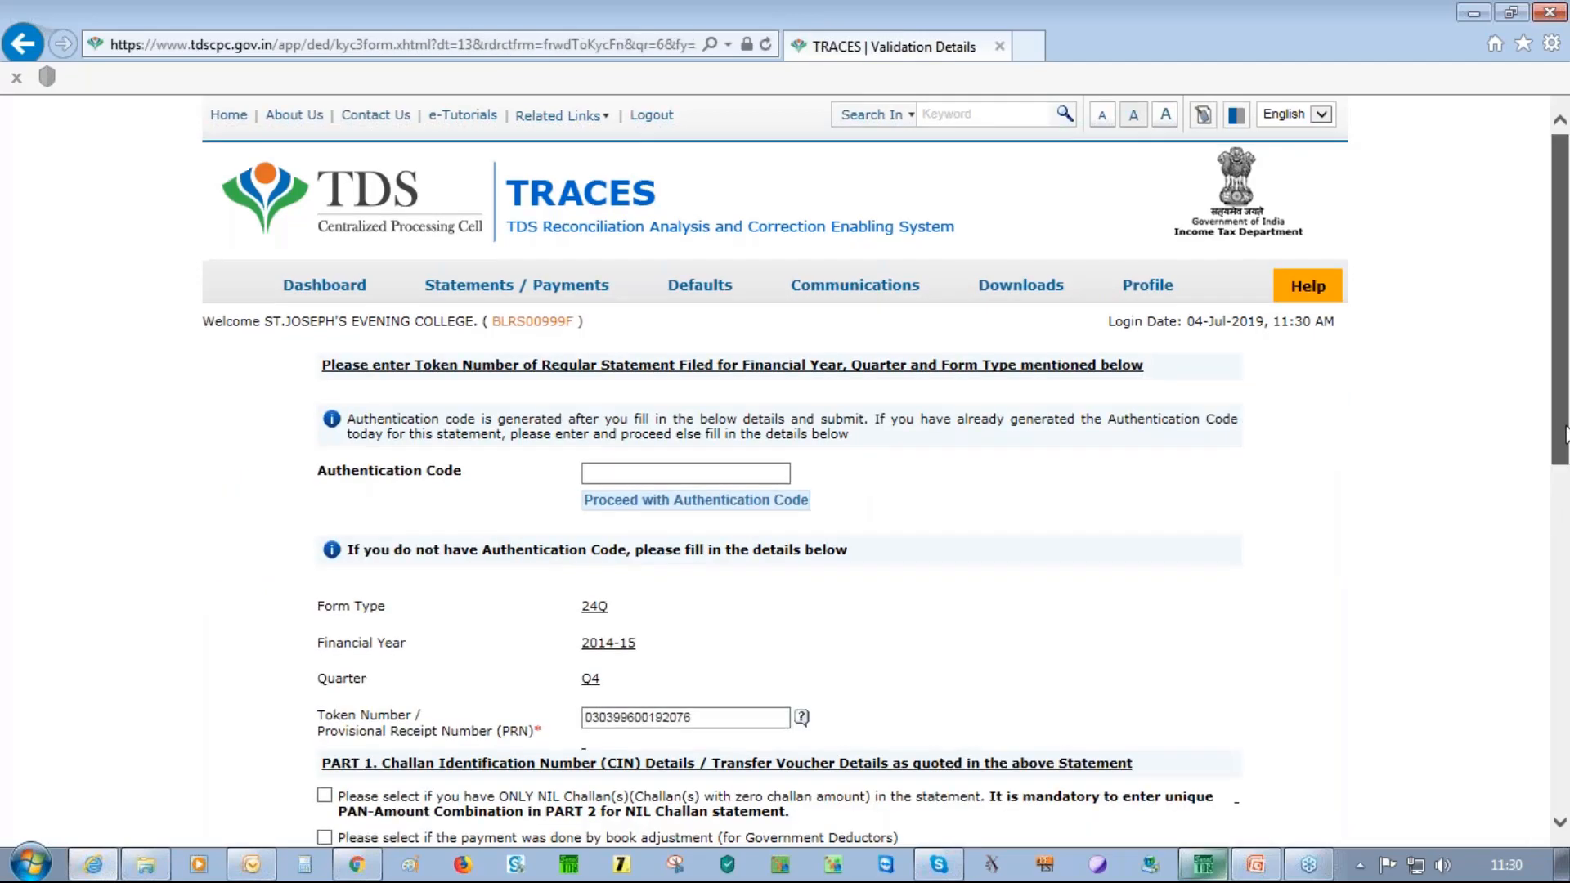
pyautogui.scroll(-5, 881, 304)
pyautogui.click(741, 292)
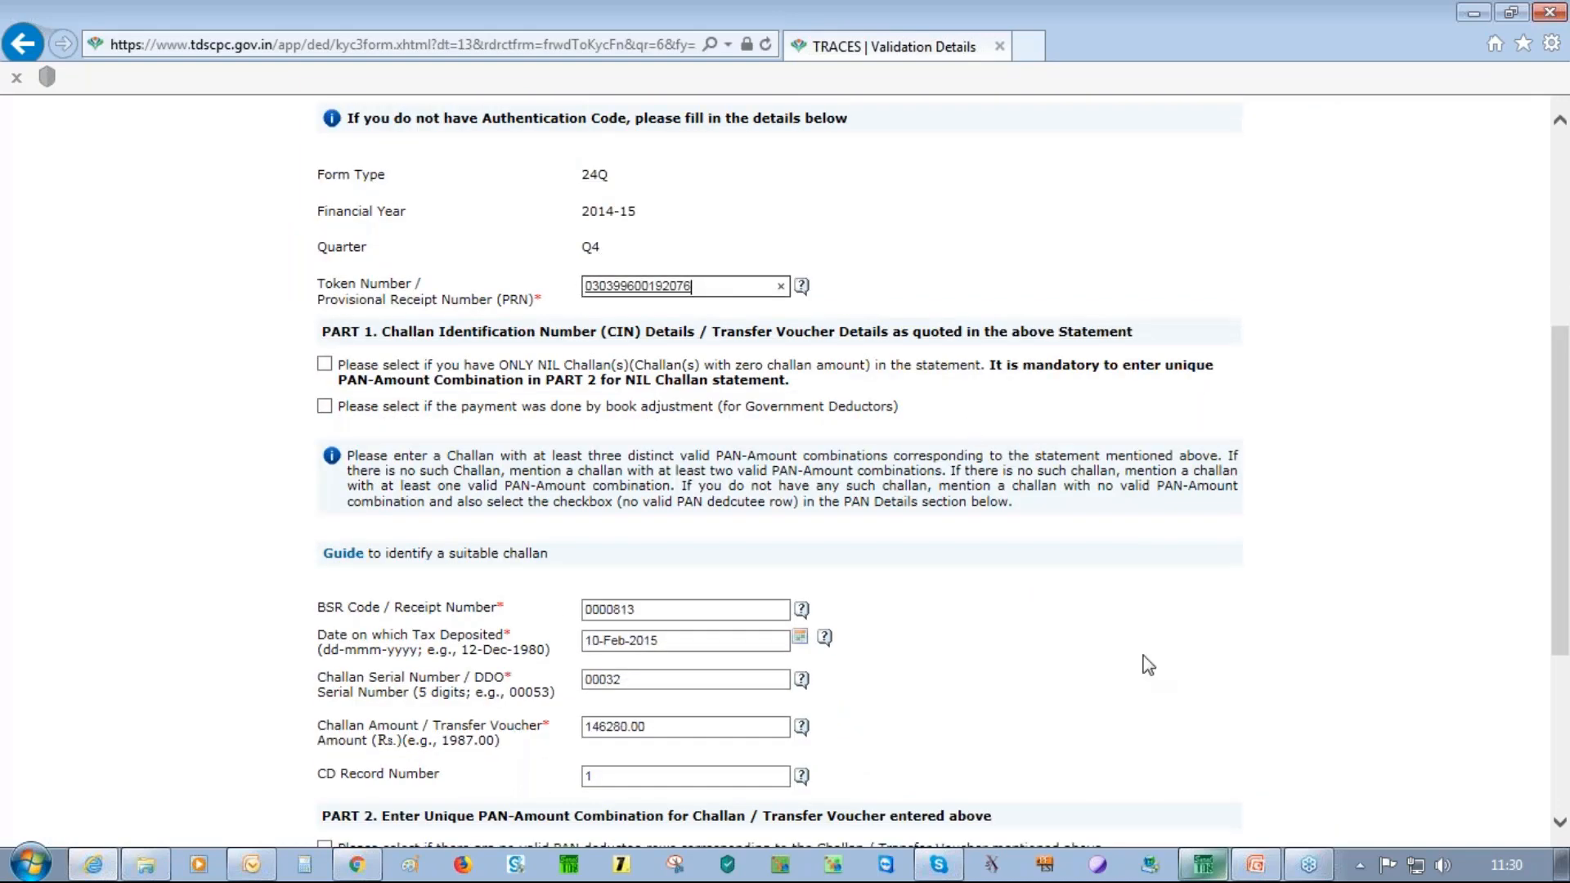
pyautogui.click(666, 610)
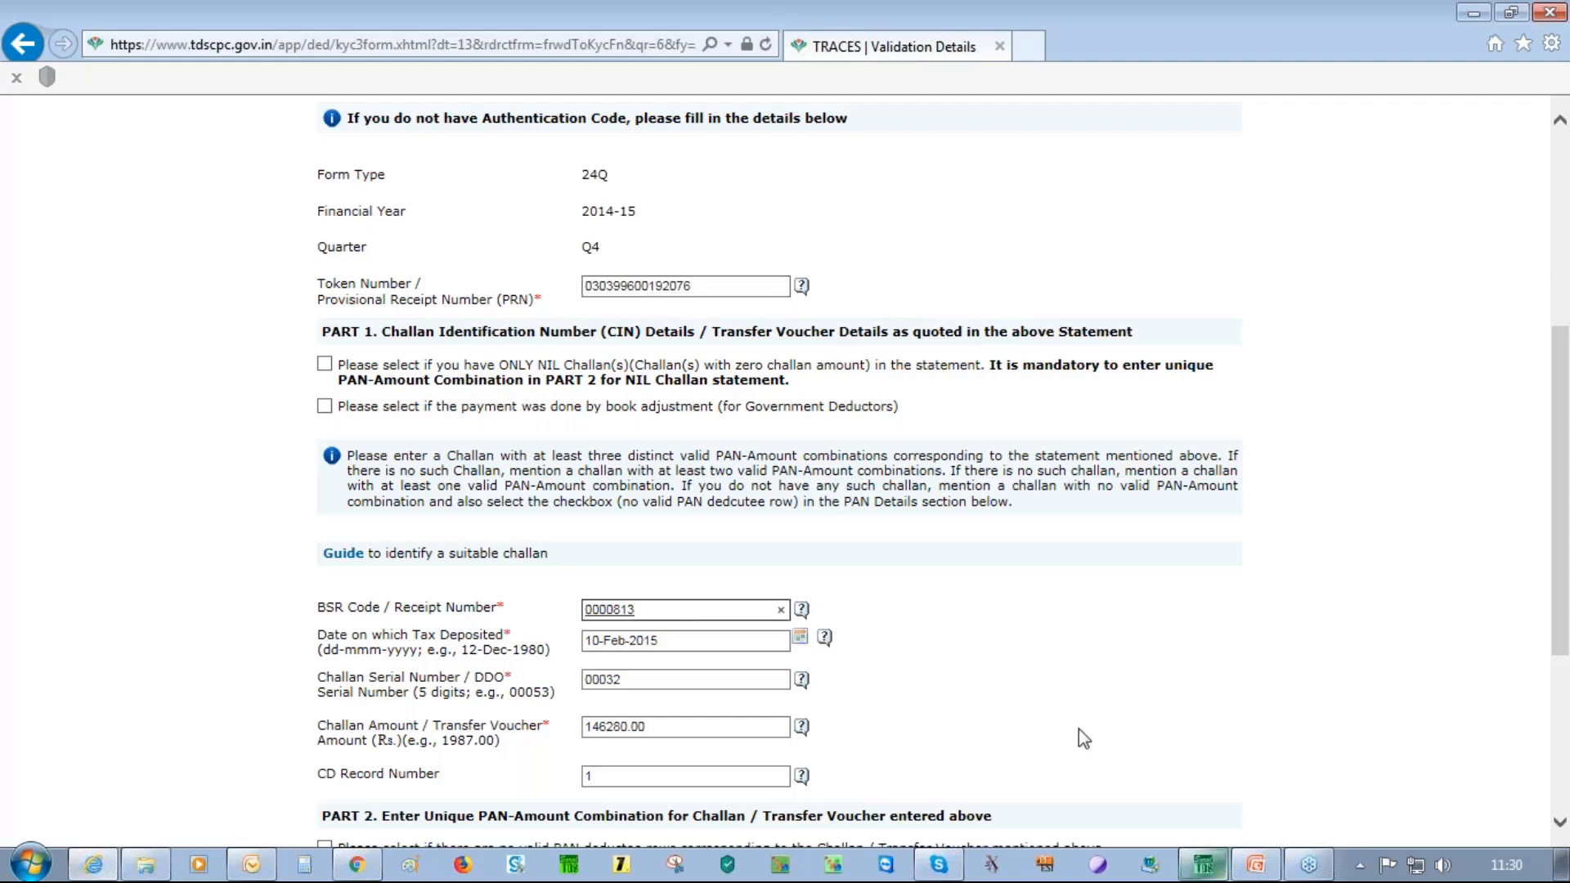
pyautogui.click(644, 682)
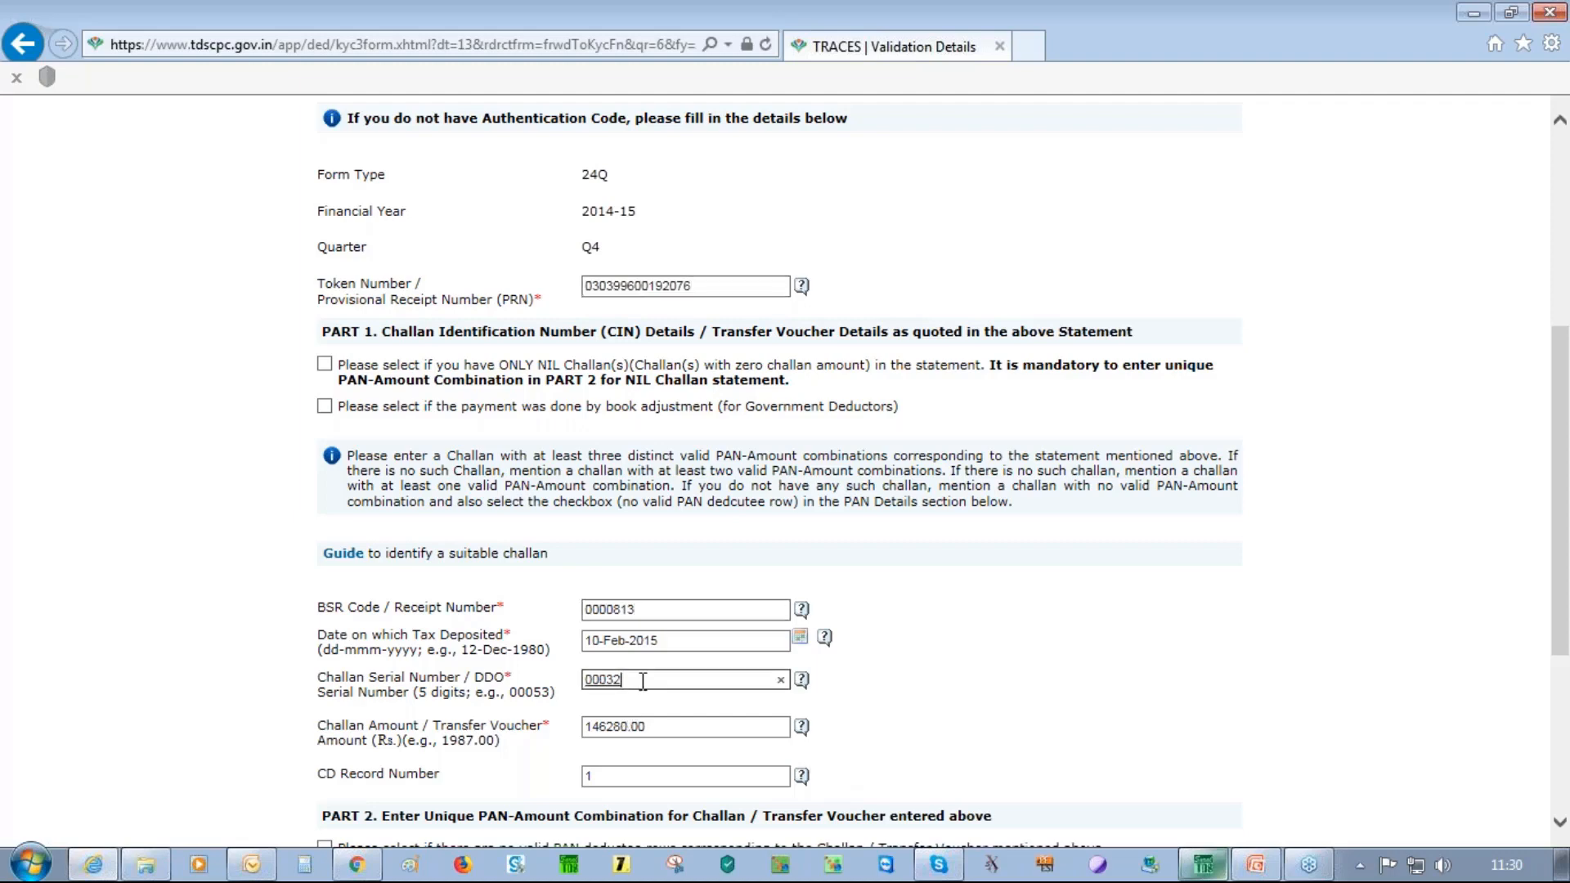
pyautogui.click(710, 726)
pyautogui.scroll(-4, 488, 704)
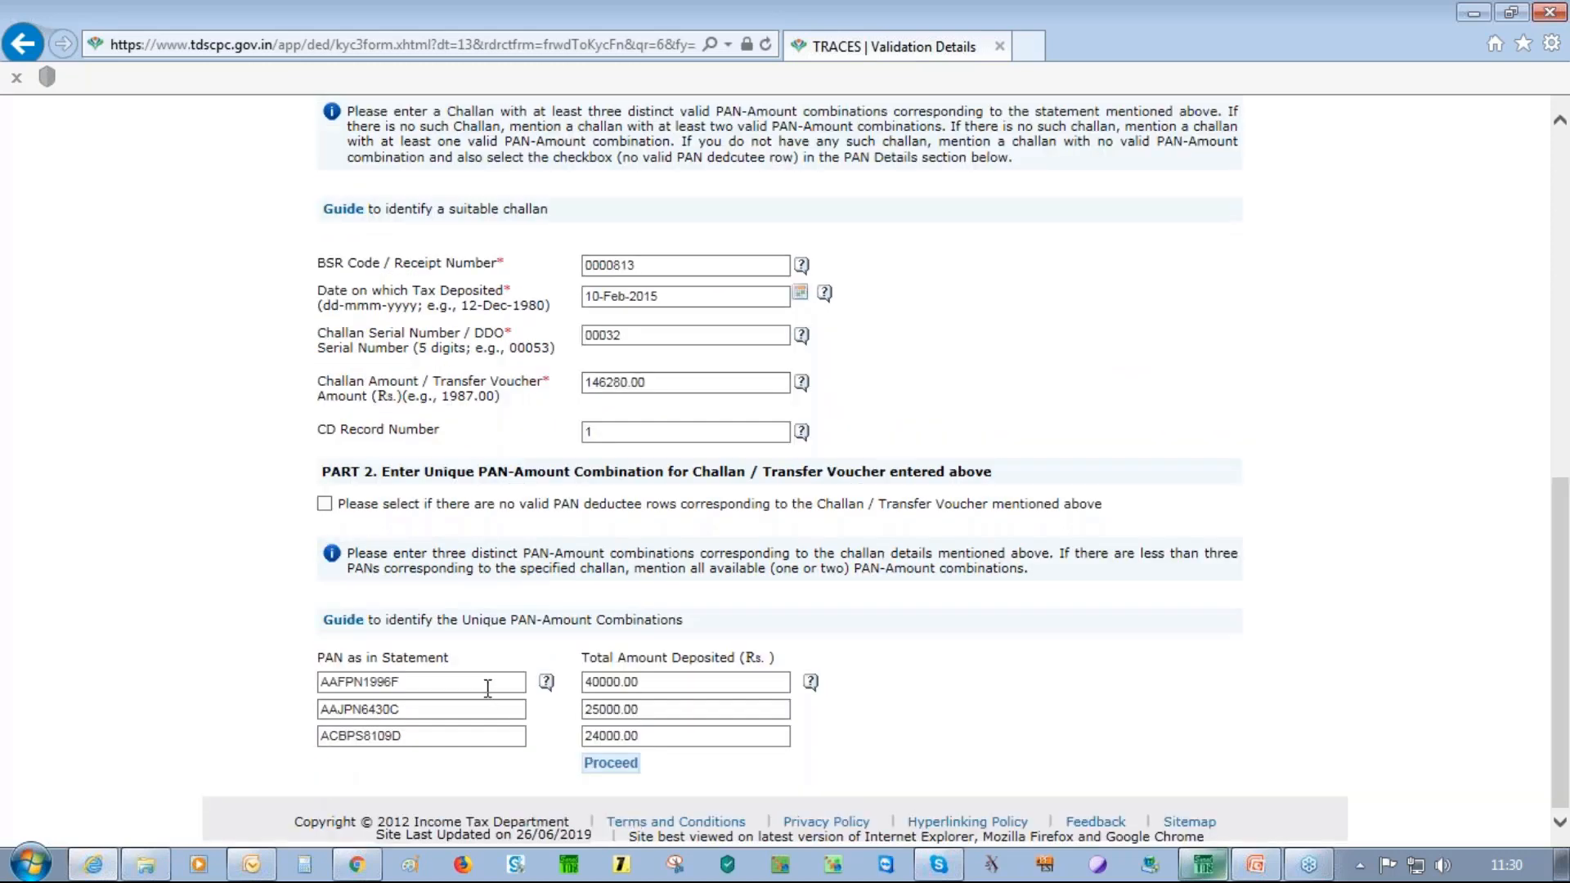
pyautogui.click(474, 736)
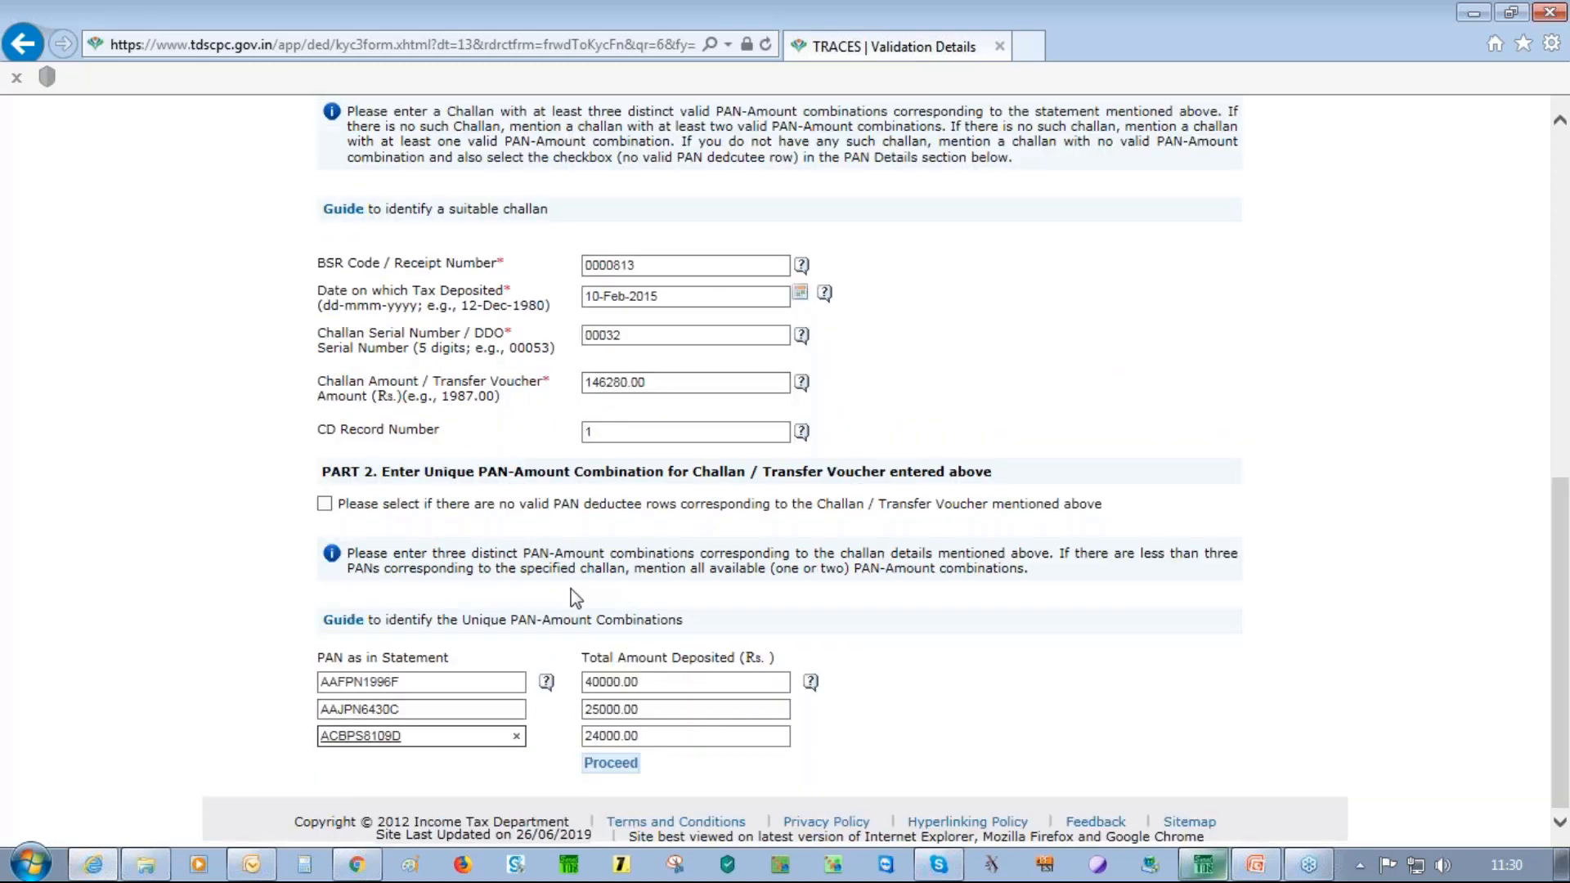
pyautogui.click(598, 761)
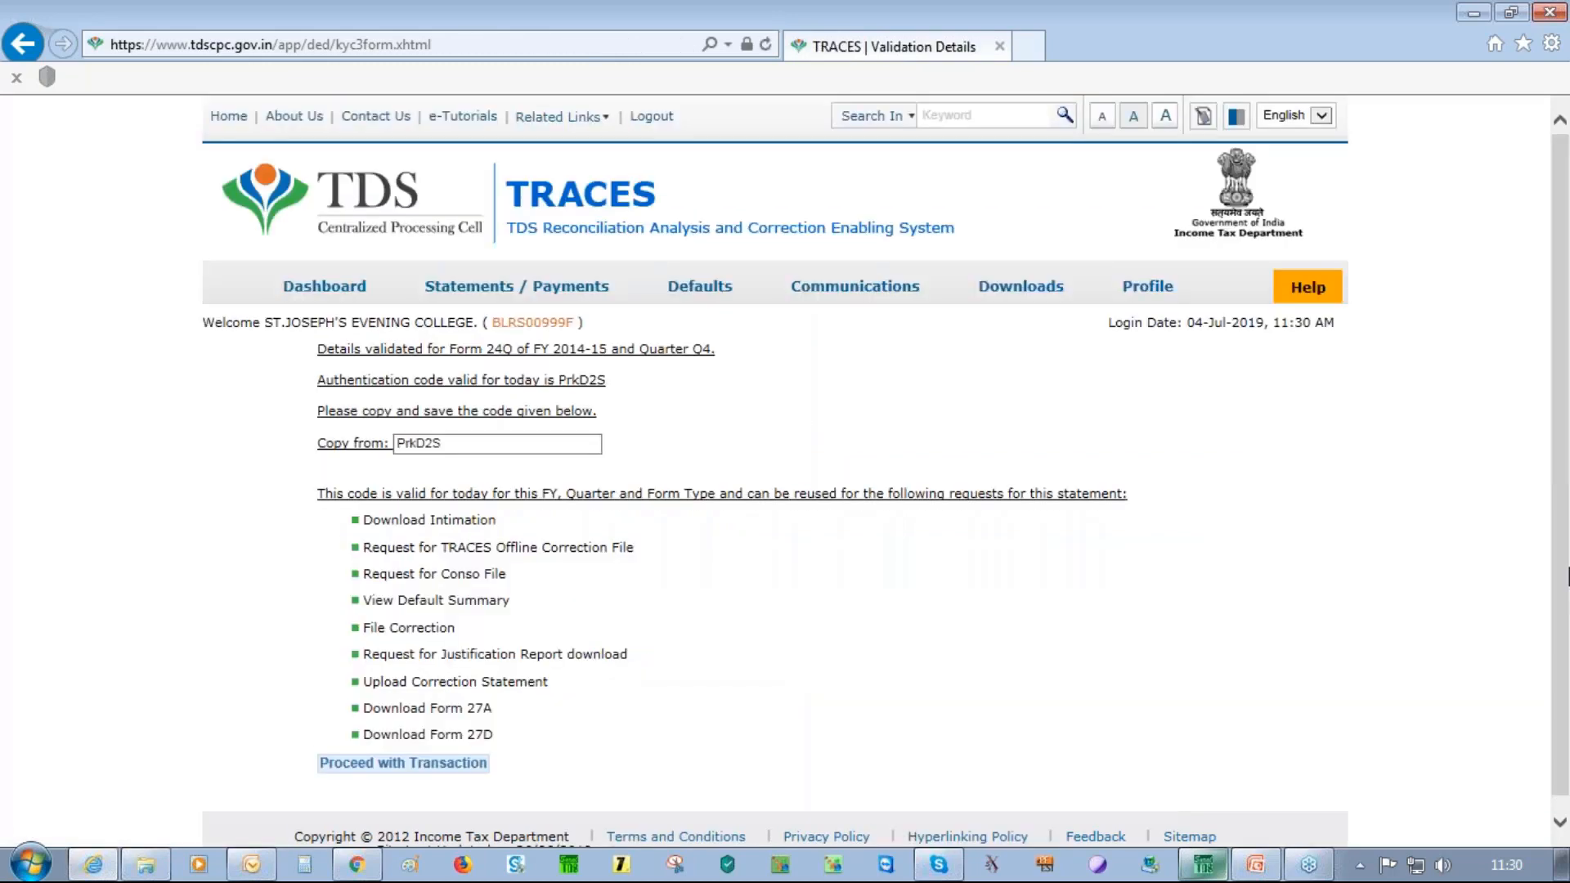
# Proceed with the transaction and view all requested downloads, selecting the Bulk Form 16 Part A and Part B files
pyautogui.click(429, 769)
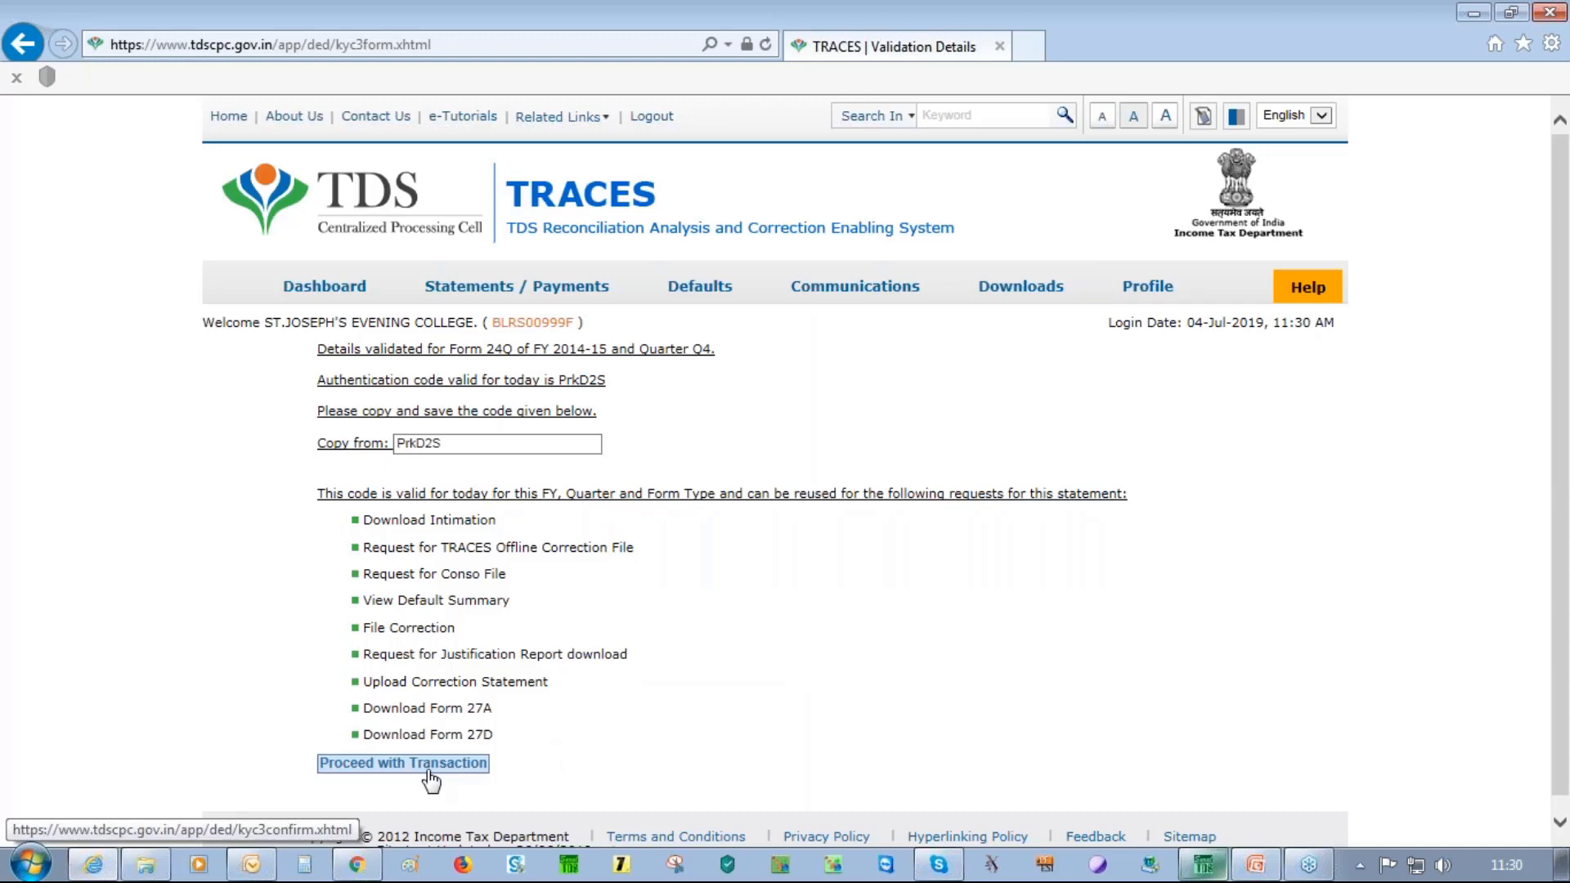
pyautogui.moveTo(1022, 291)
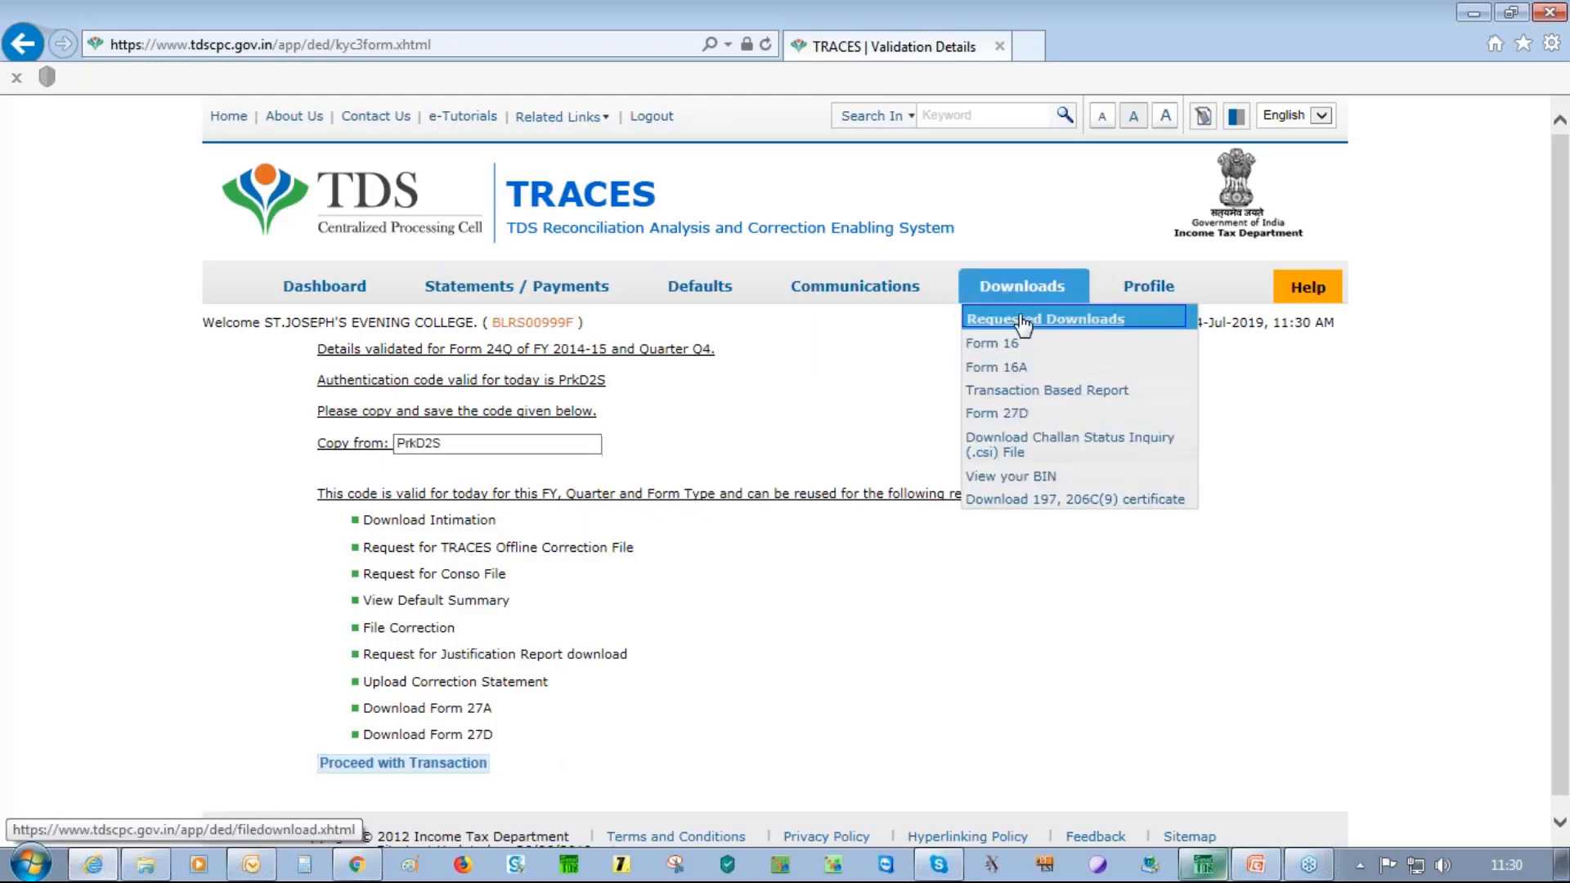
pyautogui.click(1023, 323)
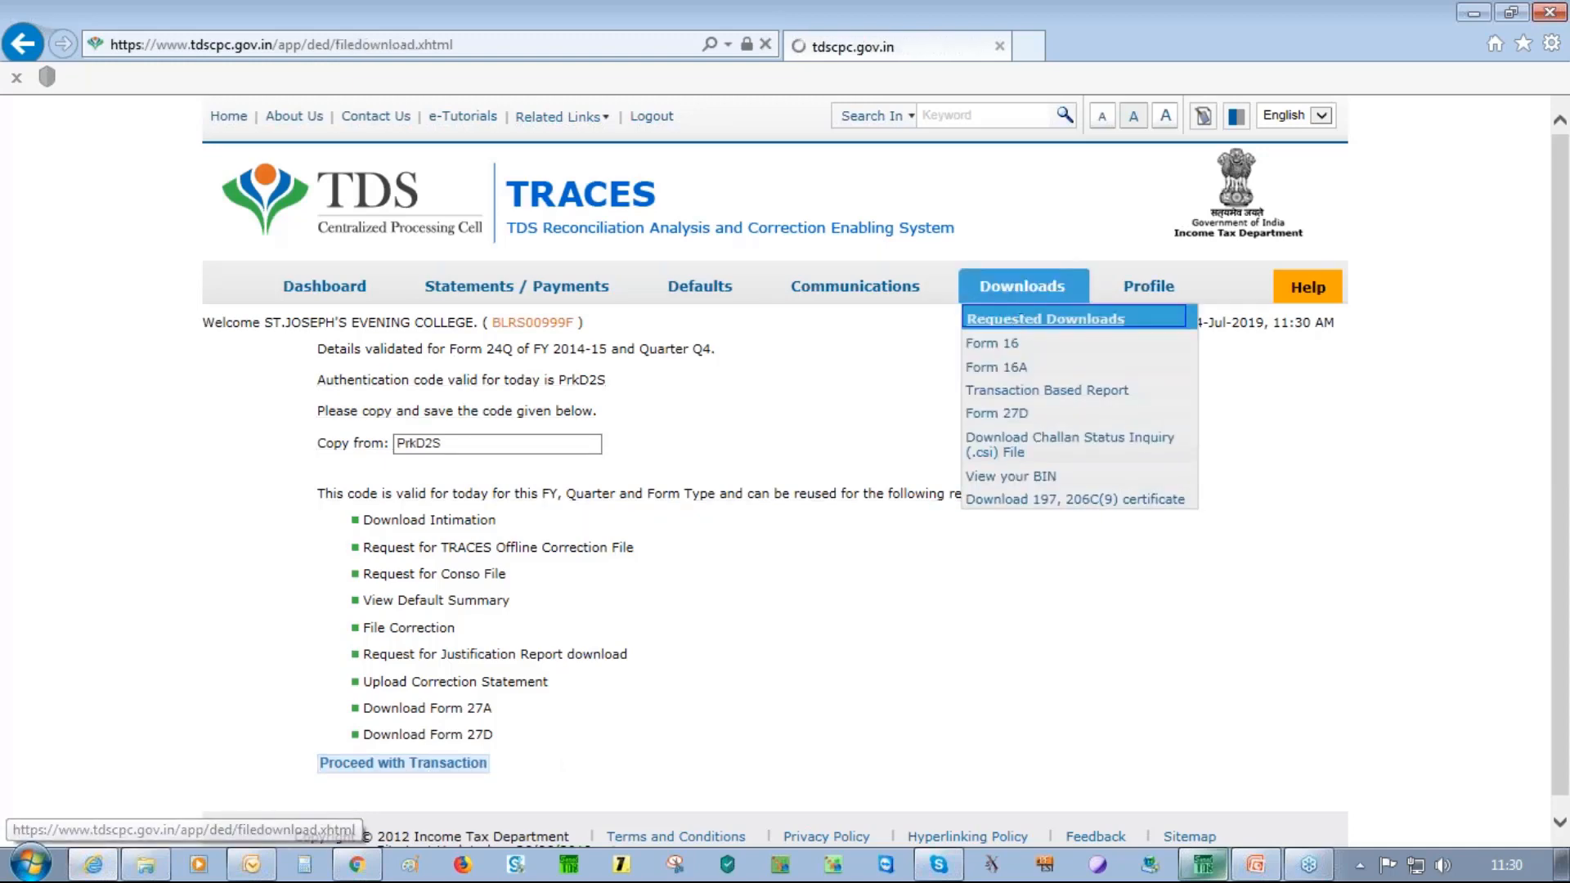
pyautogui.click(474, 652)
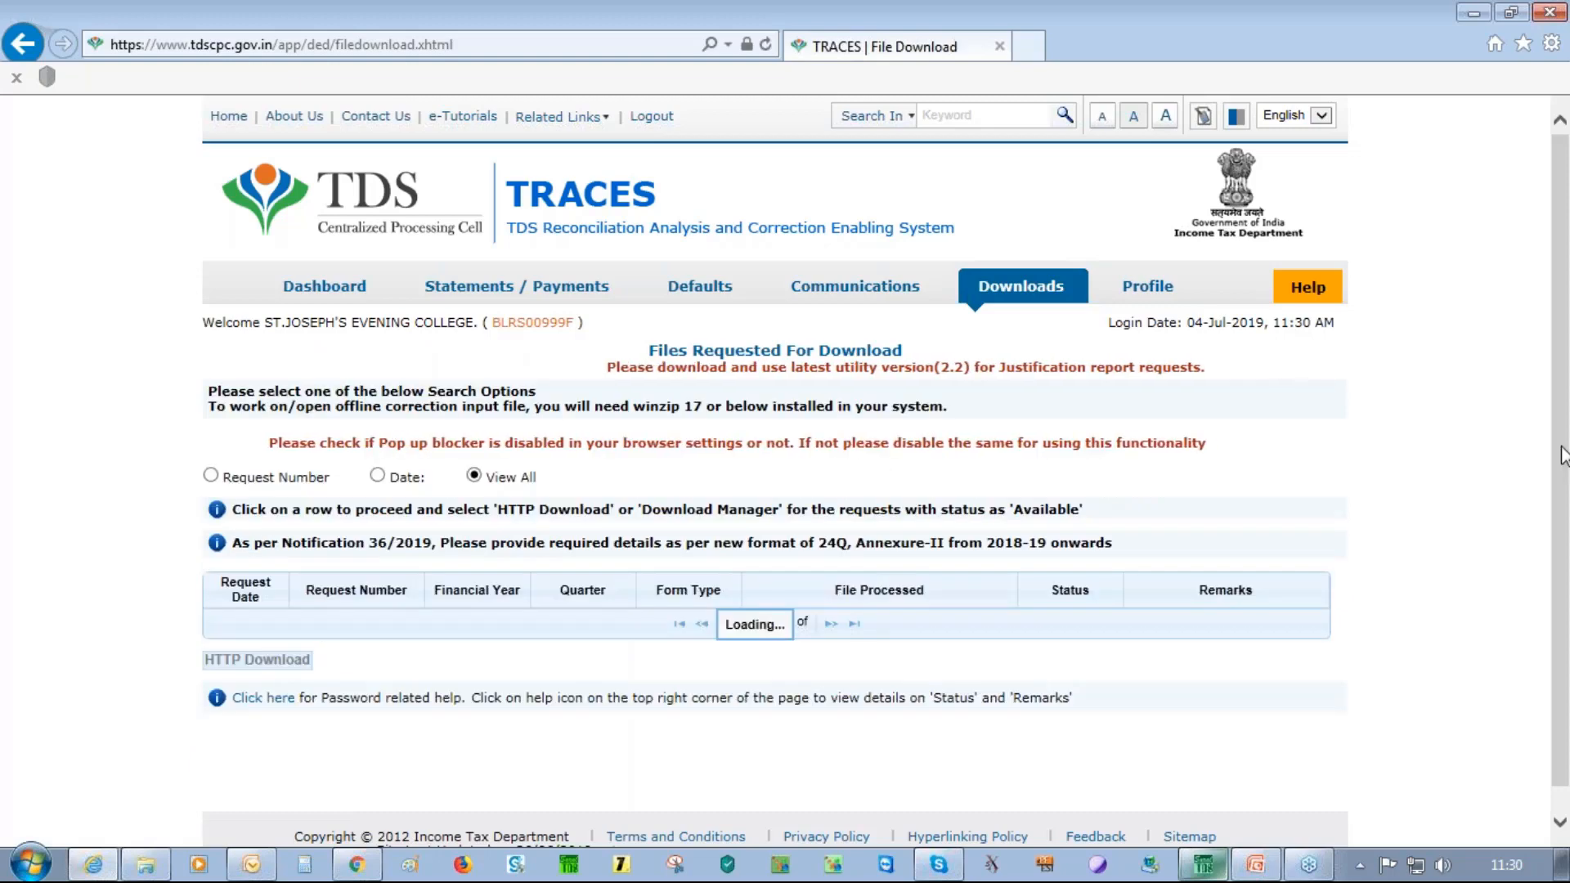
pyautogui.scroll(-2, 502, 630)
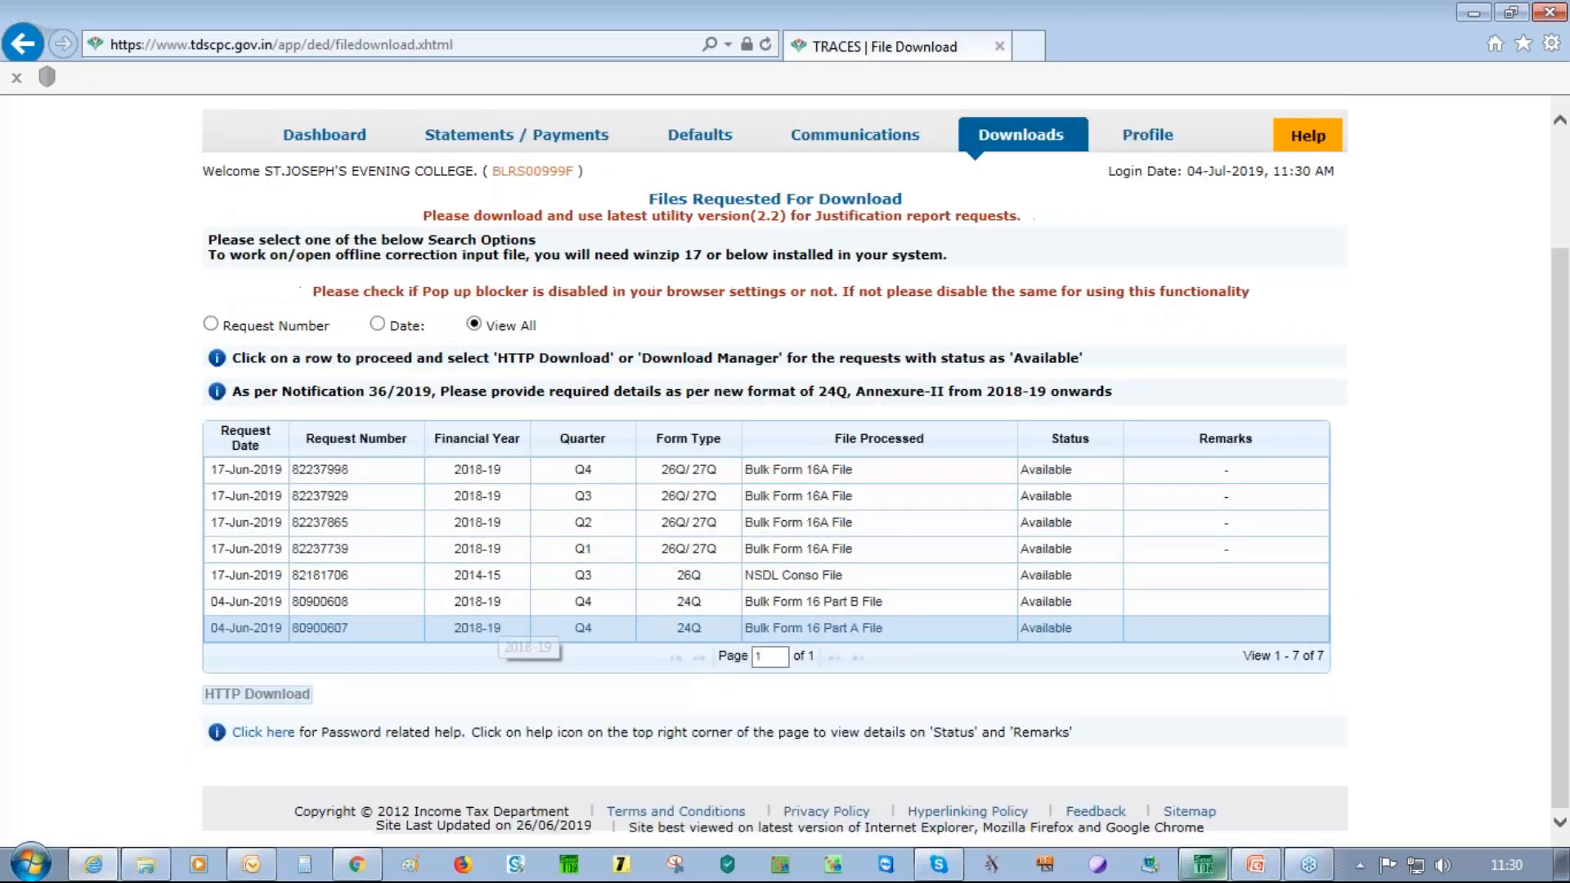
pyautogui.click(502, 626)
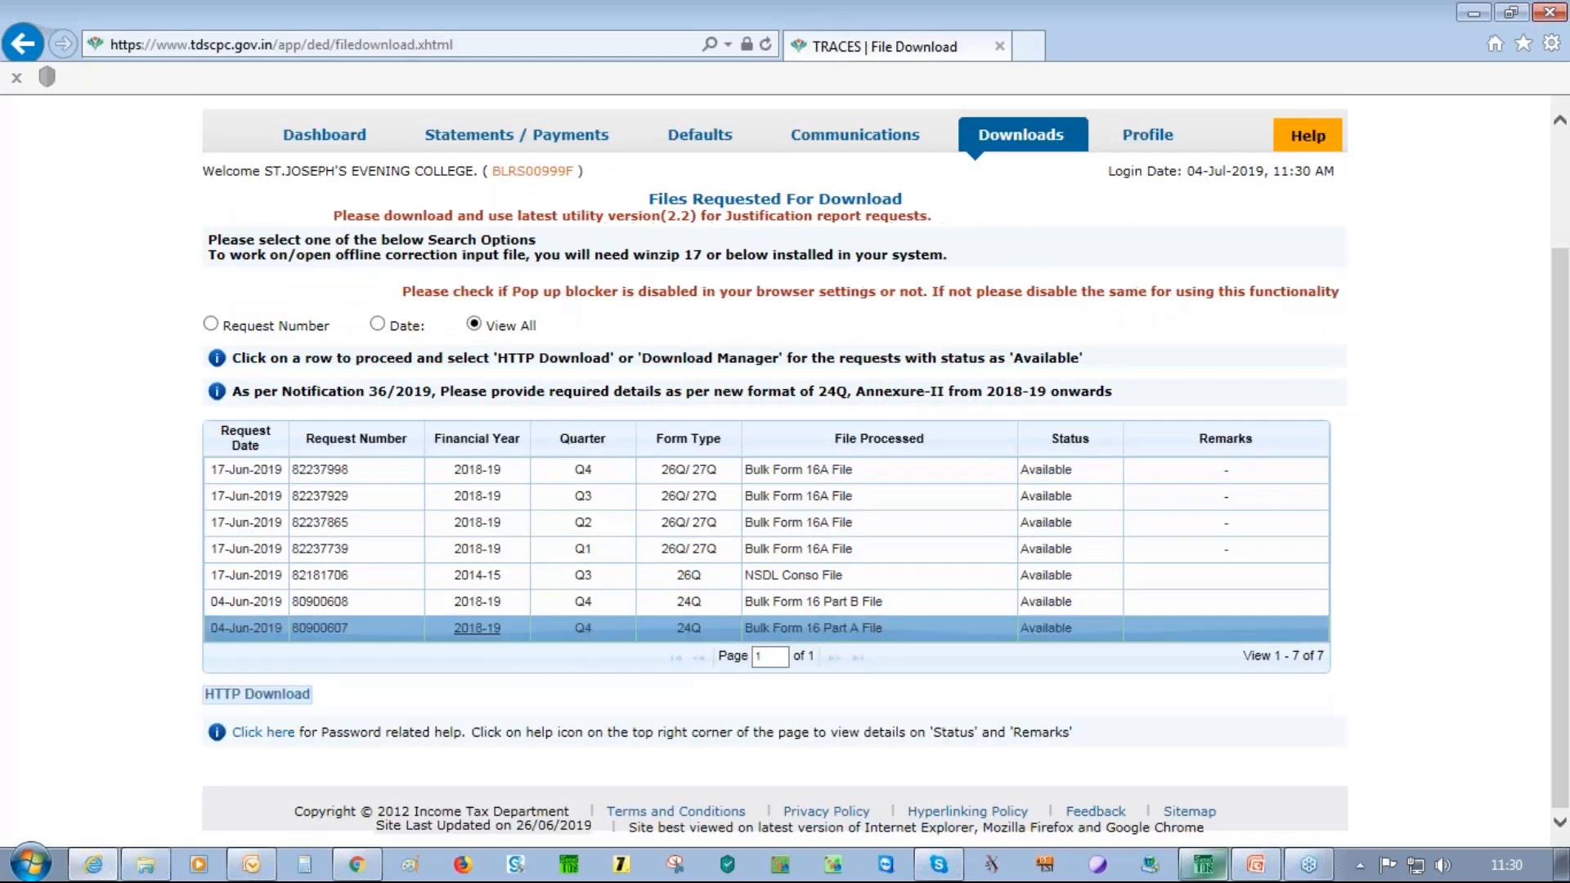
pyautogui.click(509, 602)
pyautogui.click(1203, 865)
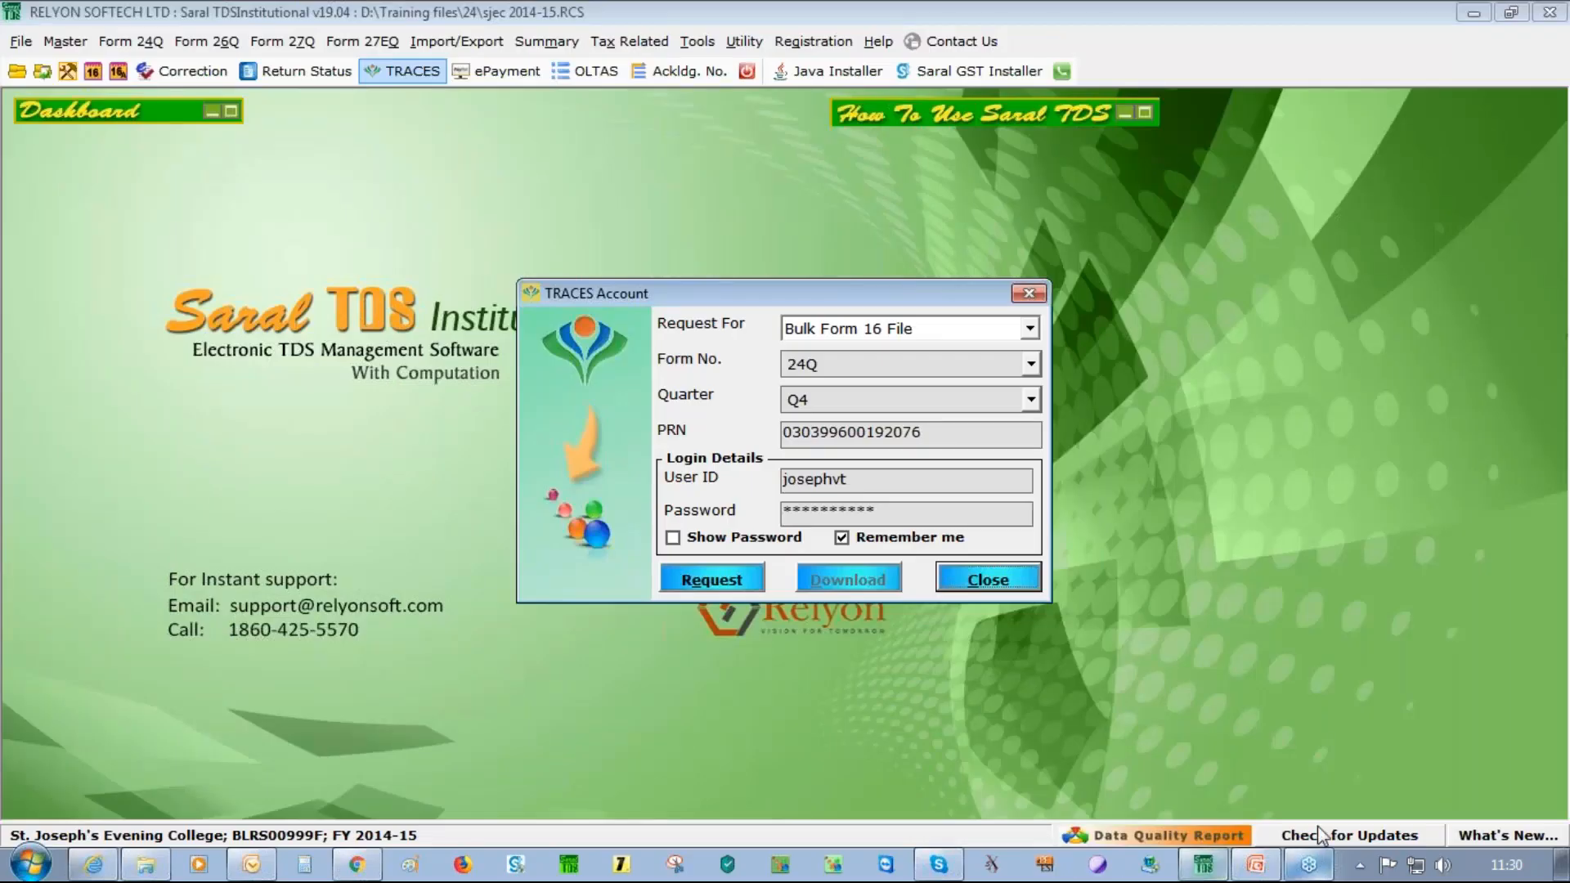
# Switch to PowerPoint and present slide 7, 'Process from FY 2018-19'
pyautogui.click(1256, 867)
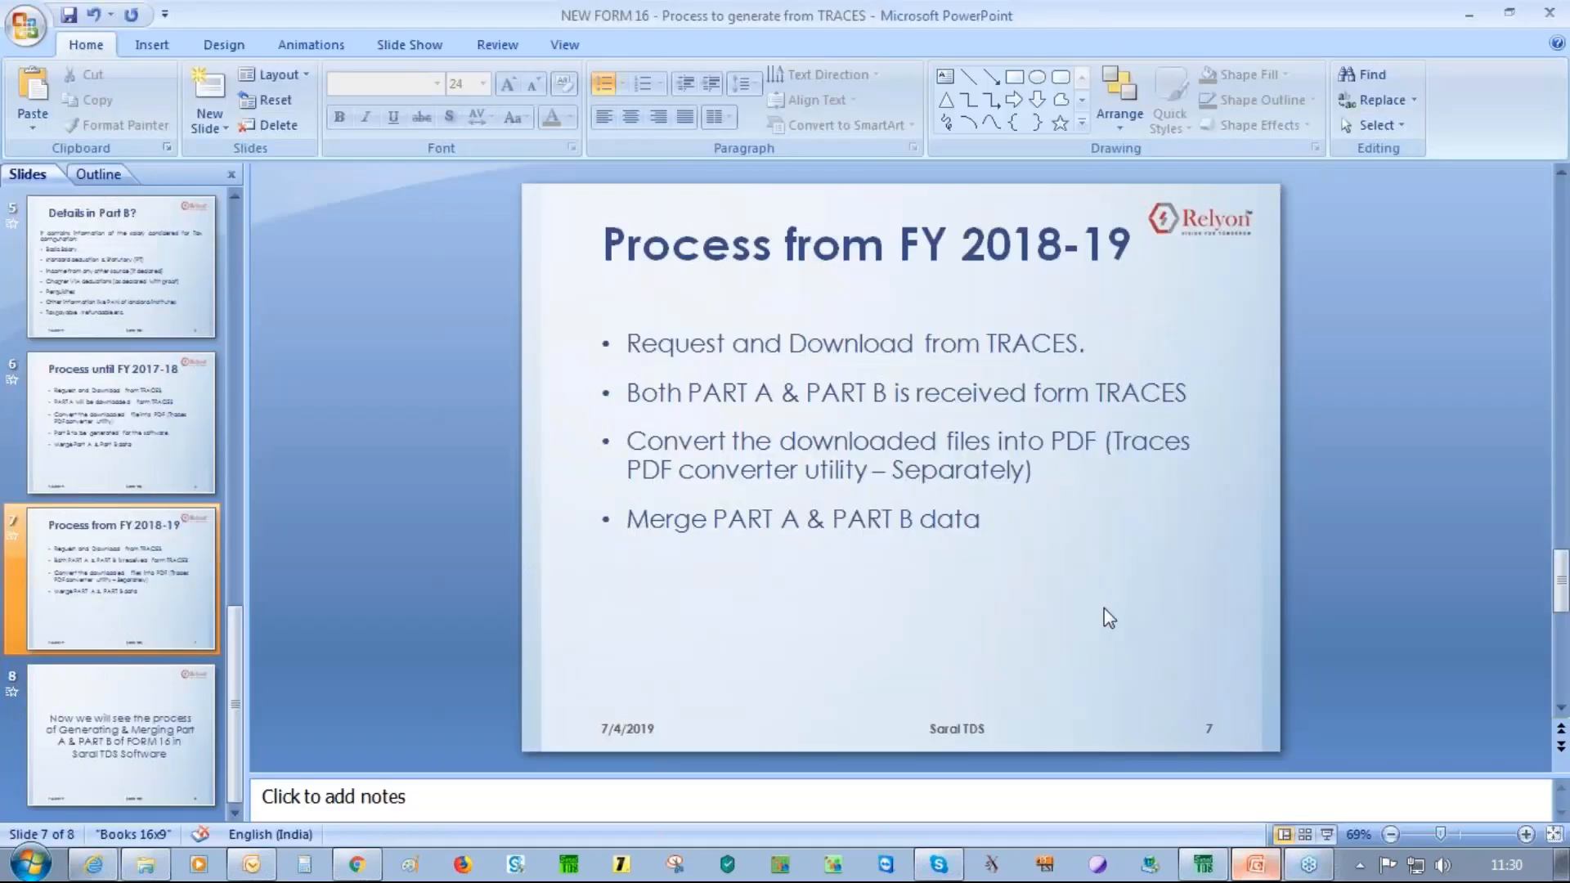
pyautogui.hotkey('shift', 'F5')
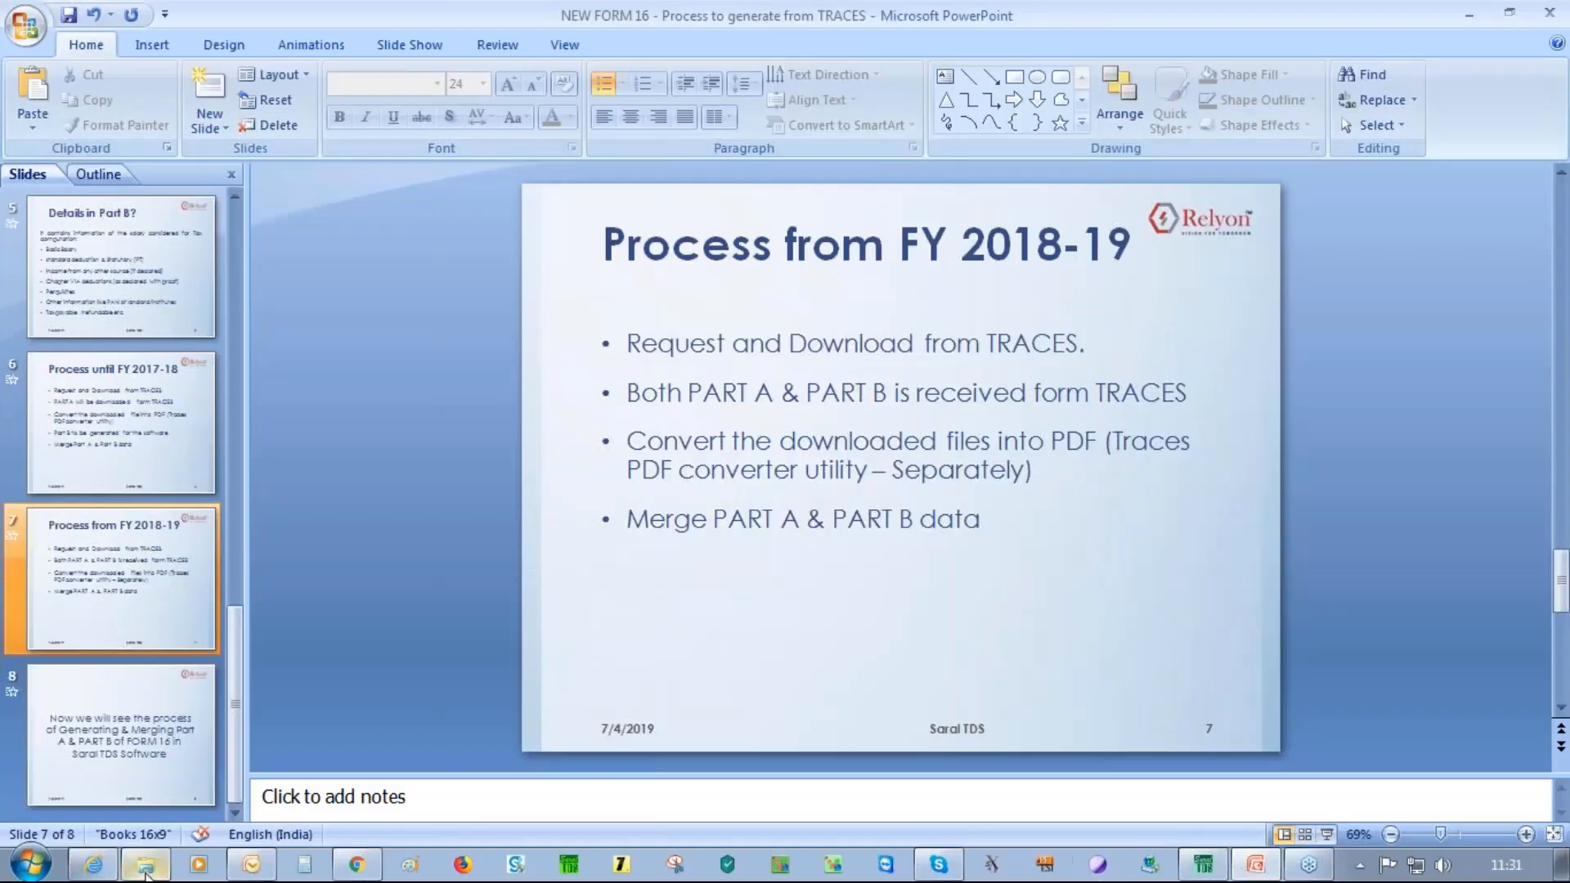
# Pass the Requested Downloads verification code to show the Download TRACES Utility page's Form 16 Part-A converter
pyautogui.click(94, 866)
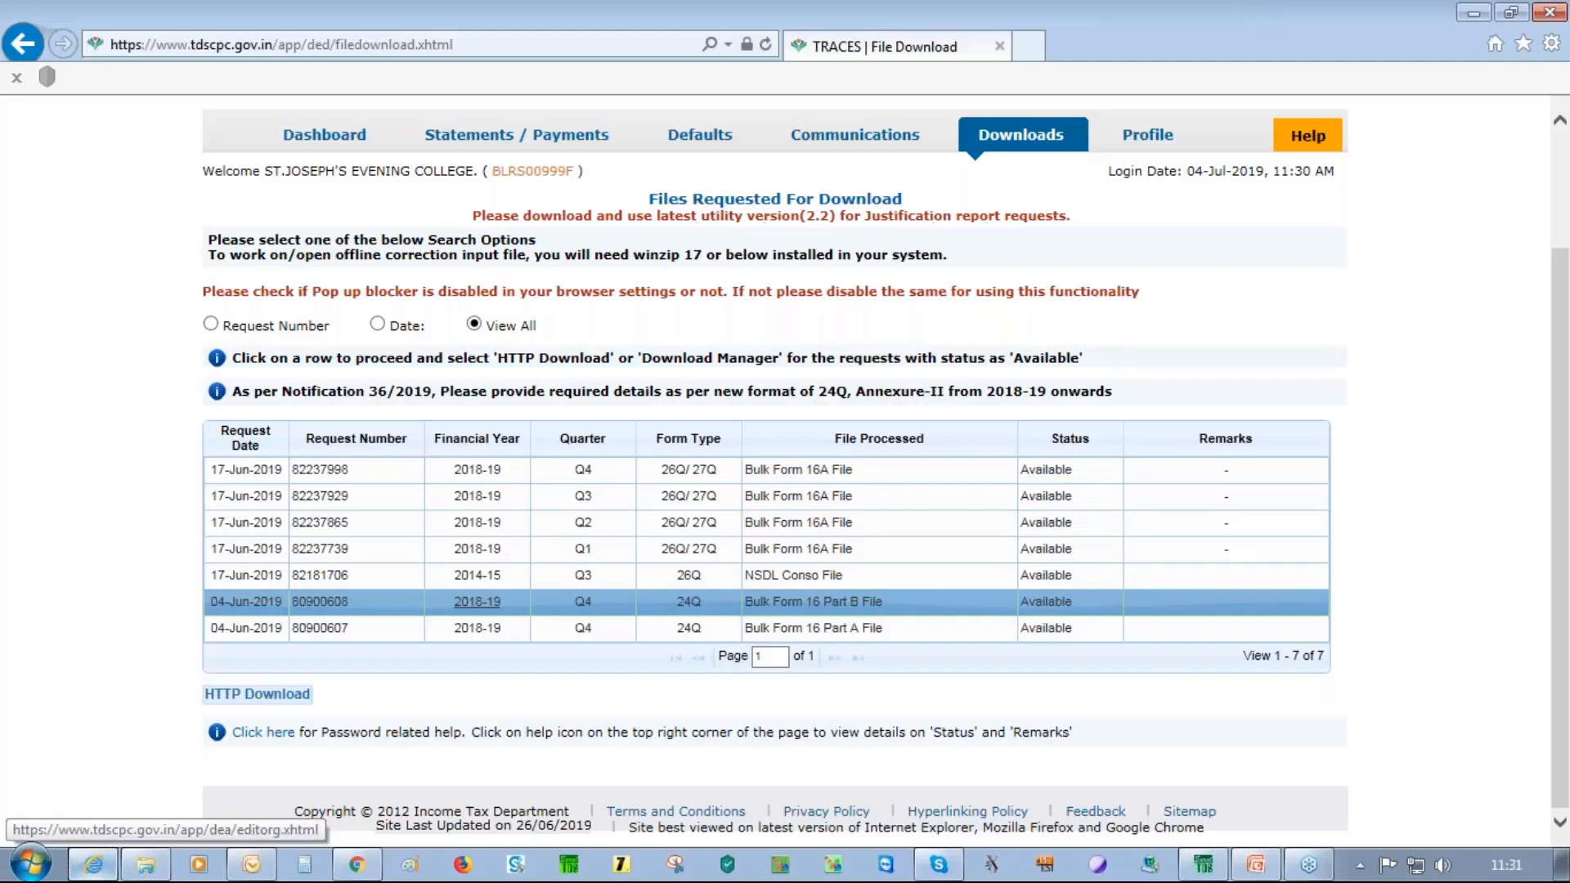
pyautogui.click(1034, 183)
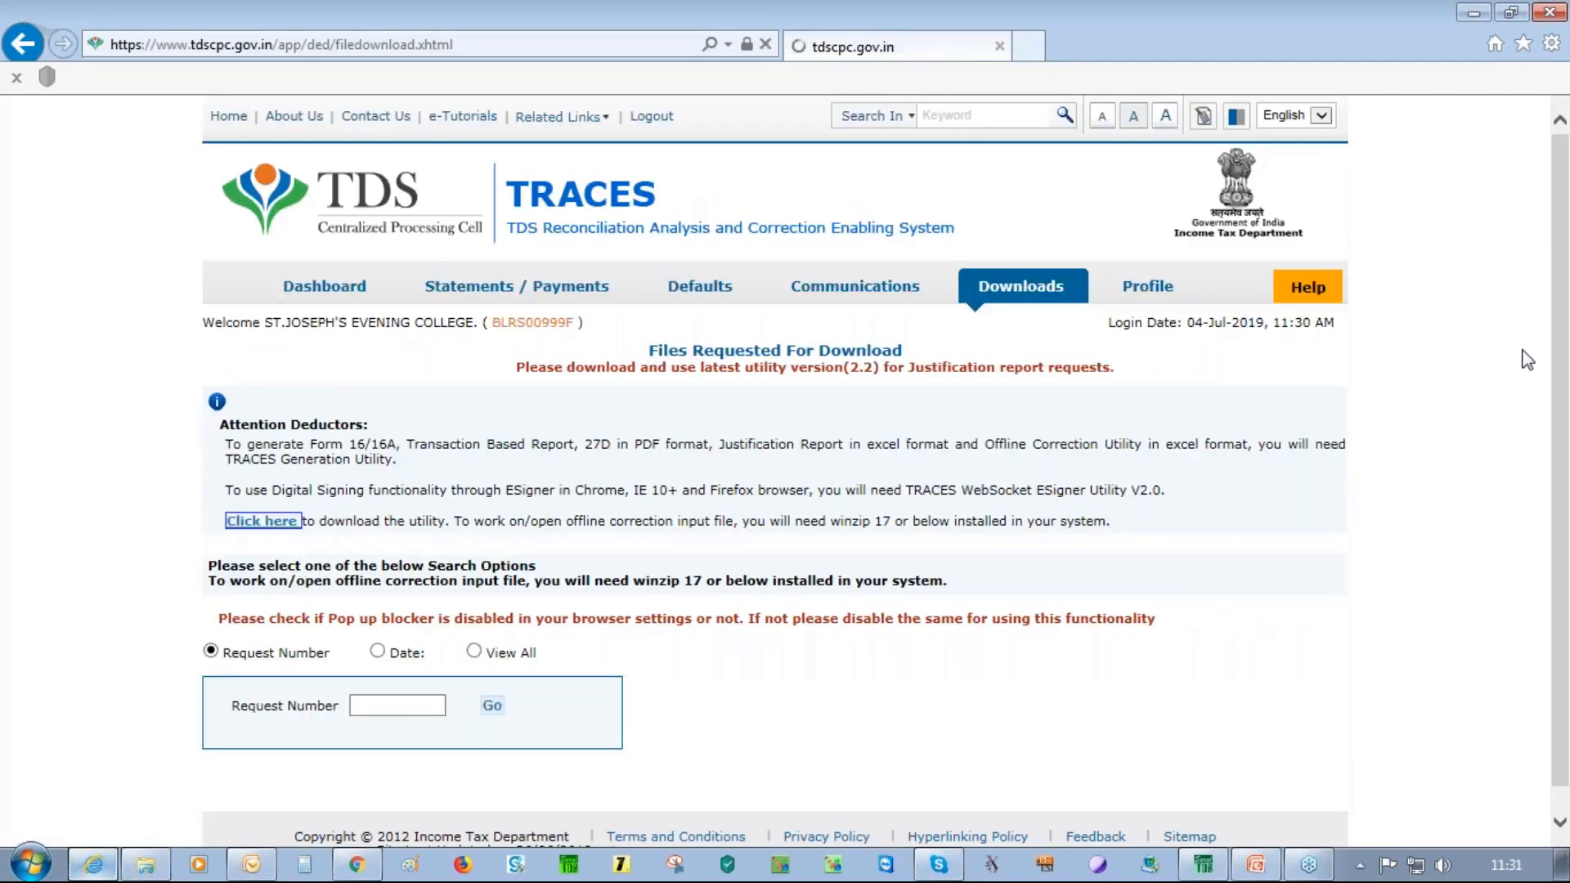
pyautogui.click(595, 560)
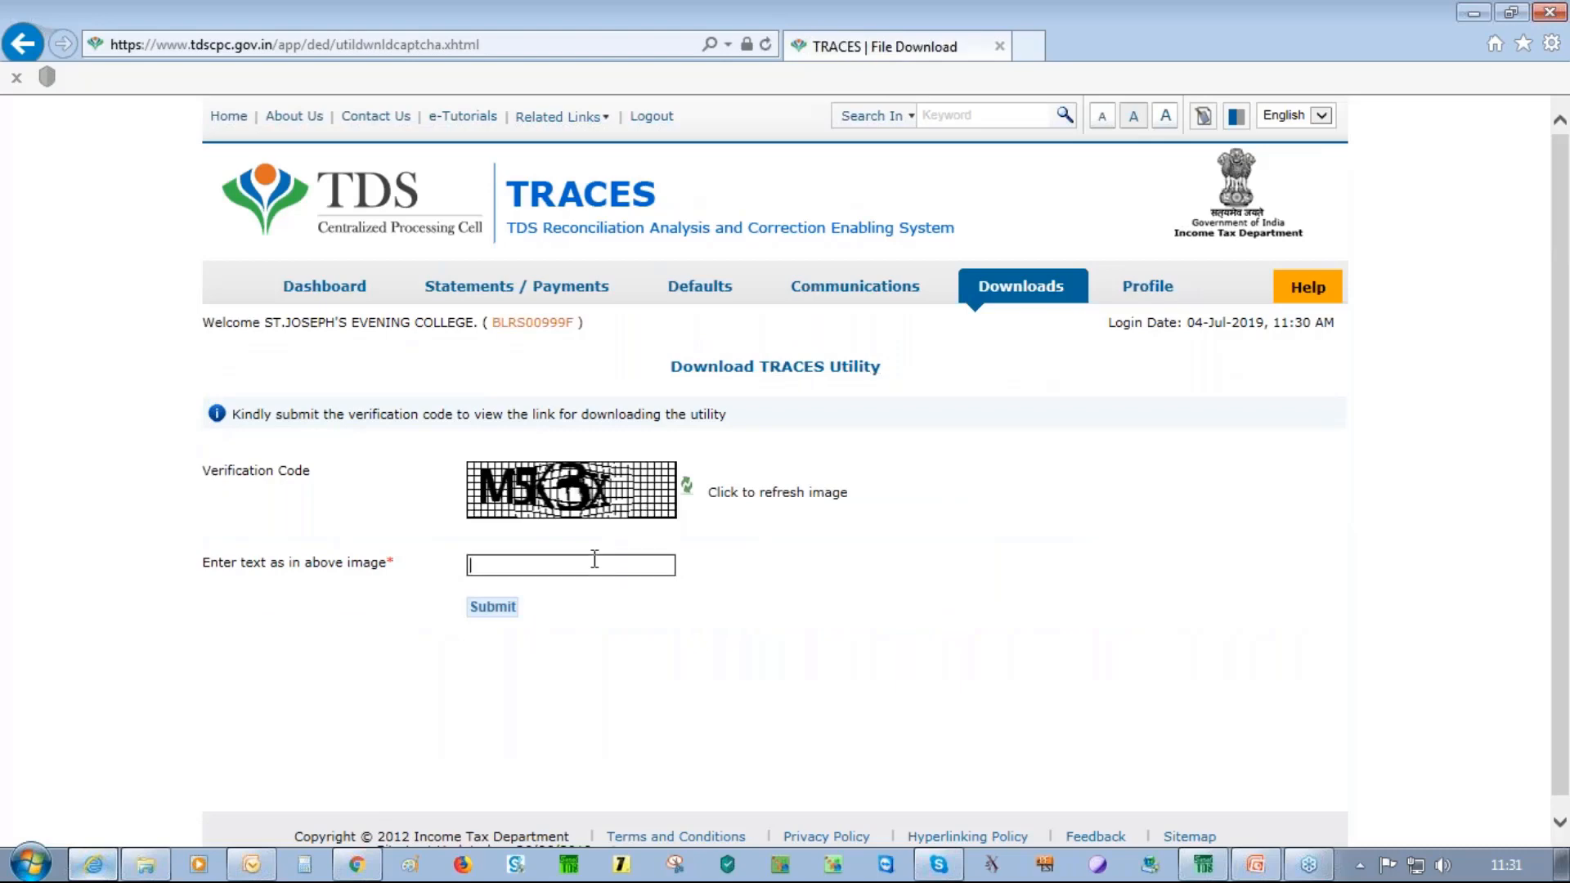
pyautogui.write('M5K3X')
pyautogui.press('Return')
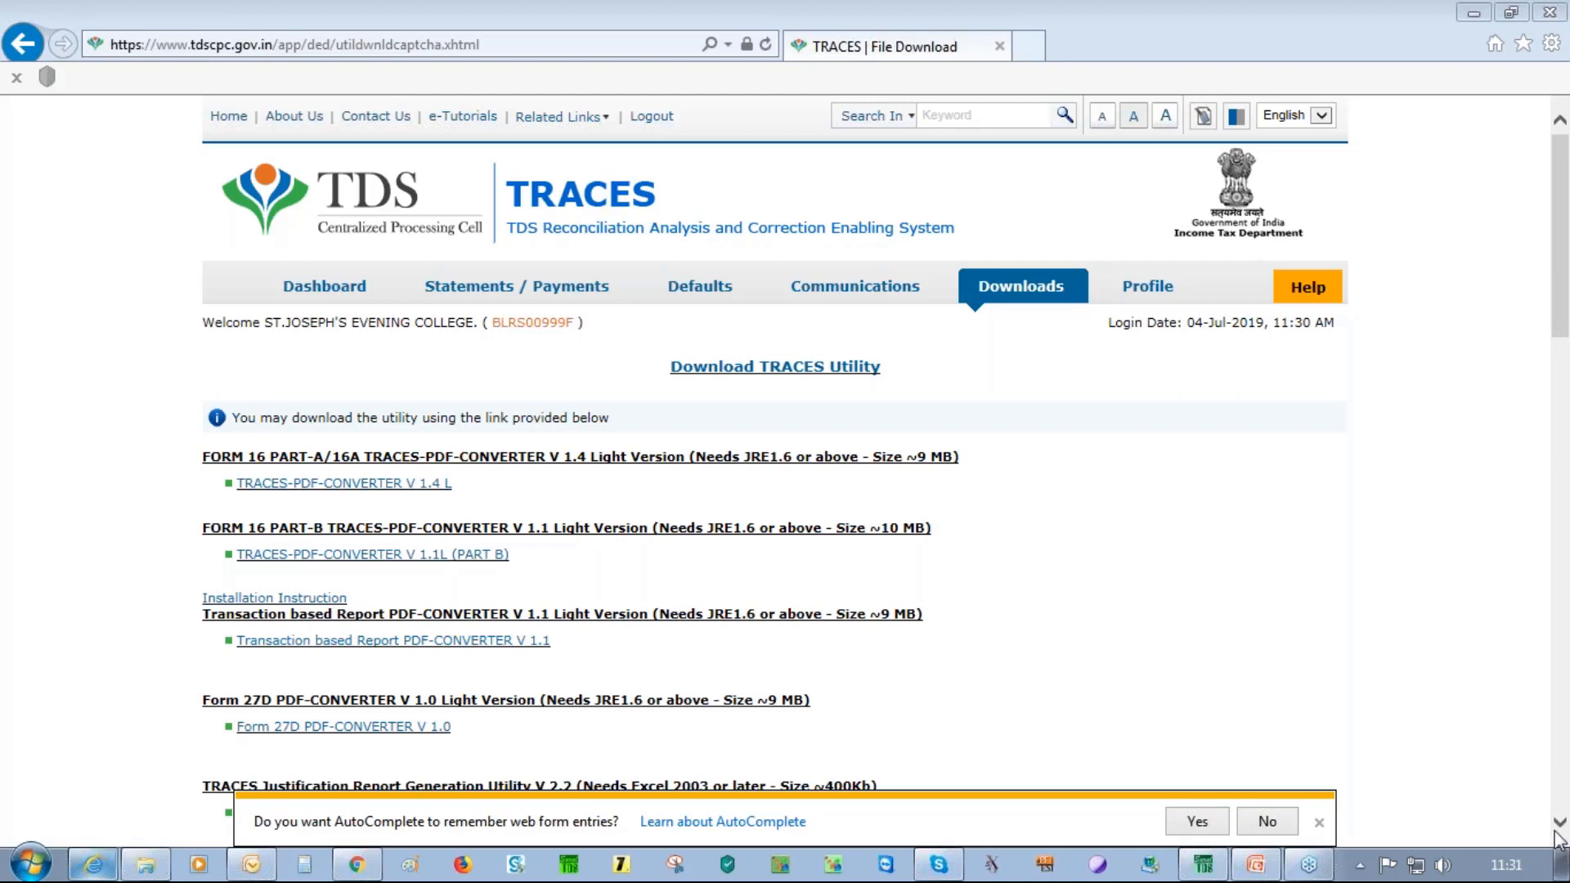
pyautogui.scroll(-1, 324, 382)
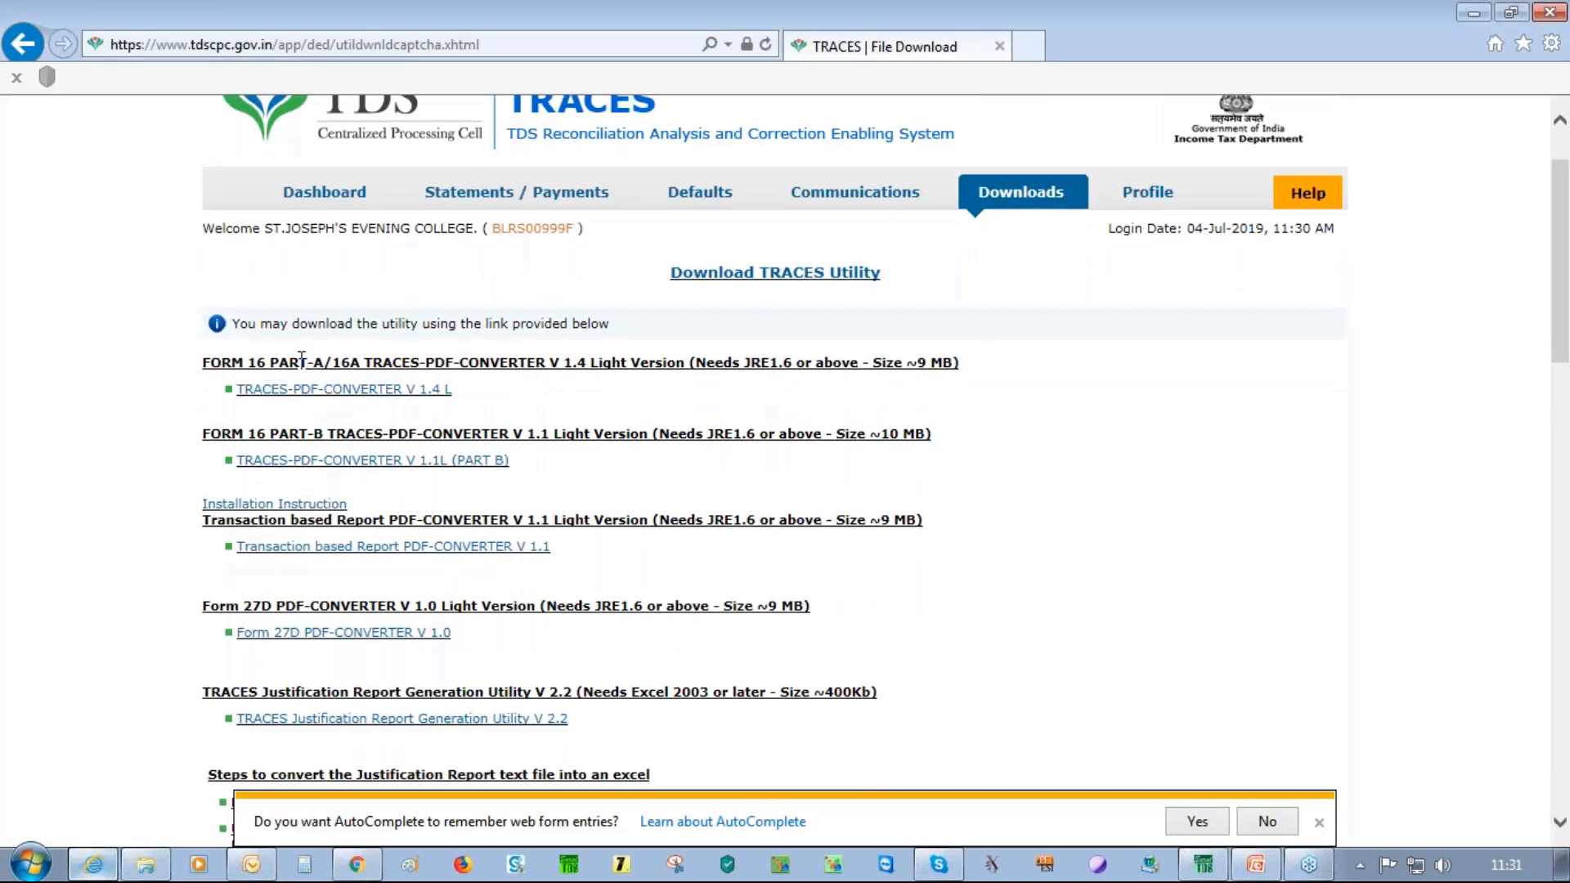
pyautogui.moveTo(270, 359); pyautogui.dragTo(314, 361)
# Resume the PowerPoint slide show on slide 7, 'Process from FY 2018-19'
pyautogui.click(1473, 12)
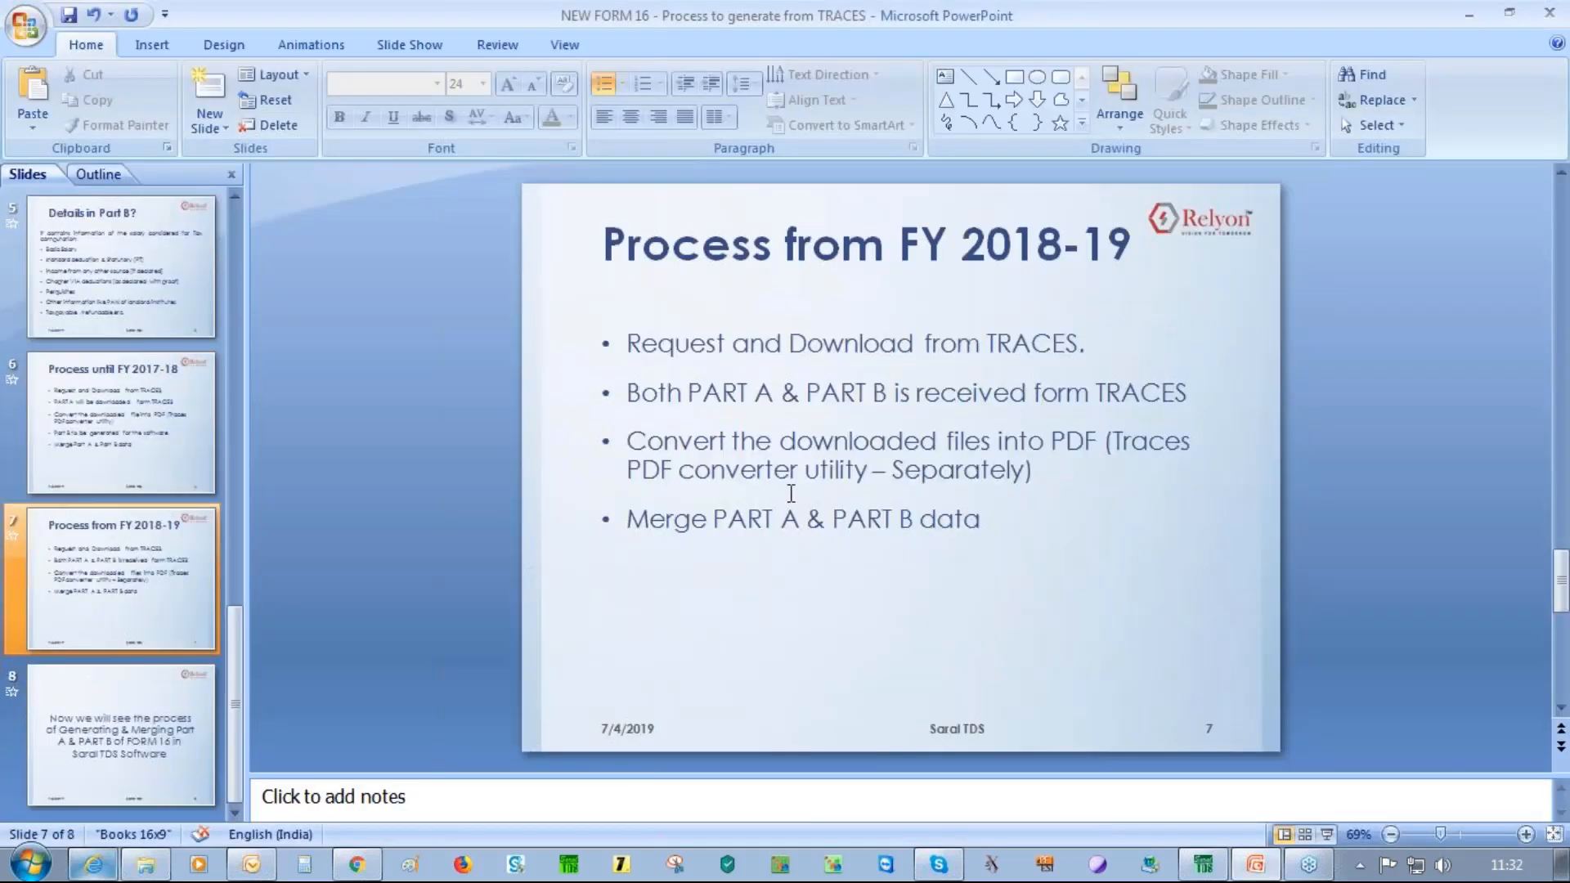
pyautogui.click(791, 493)
pyautogui.hotkey('shift', 'F5')
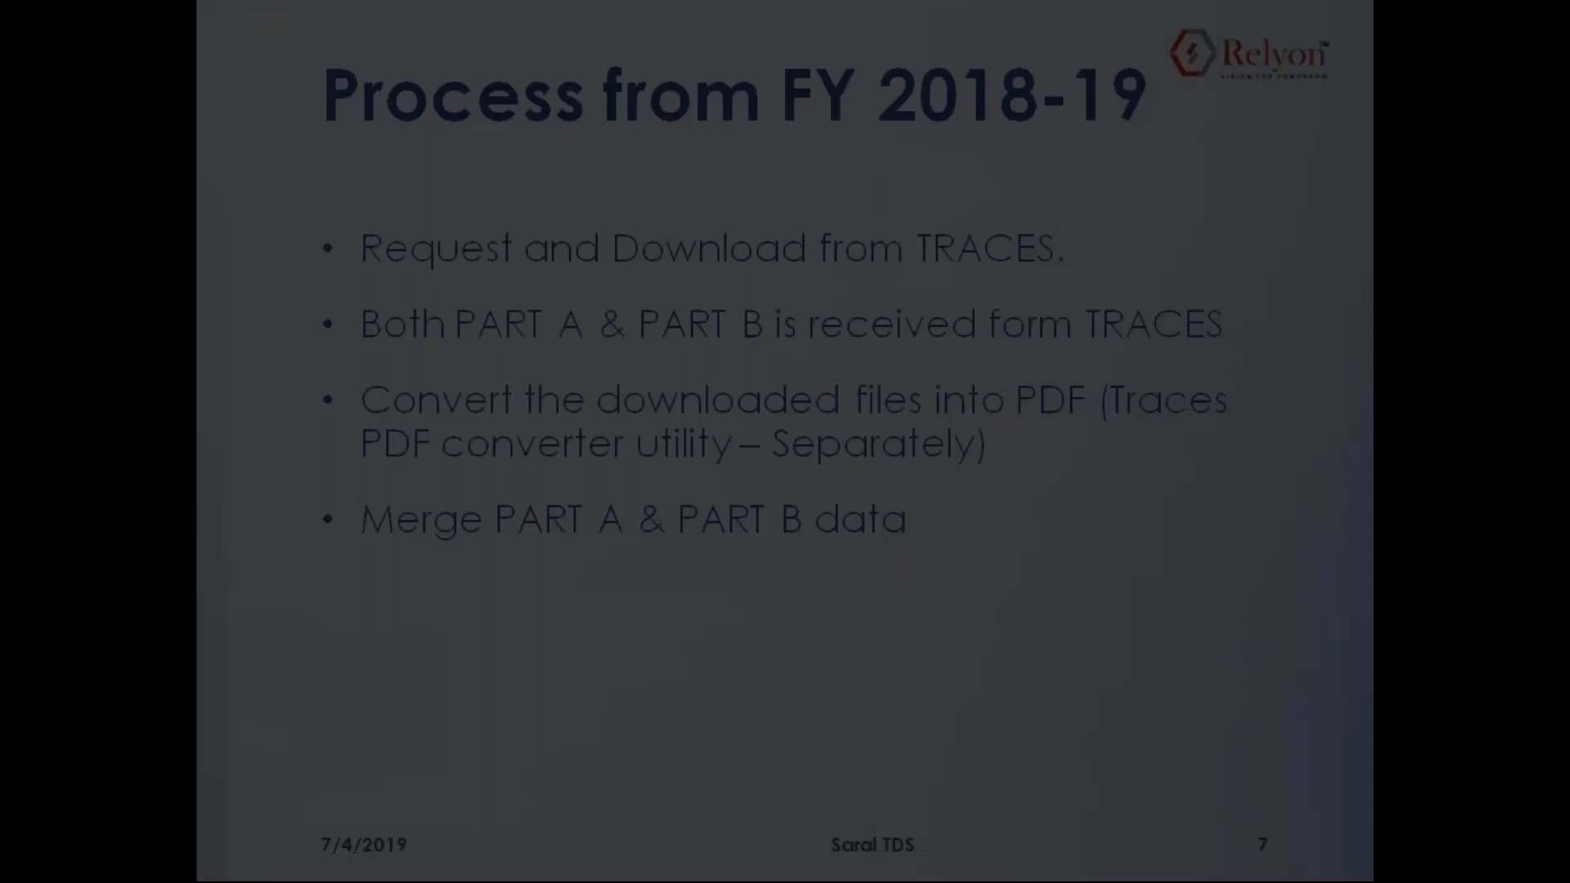
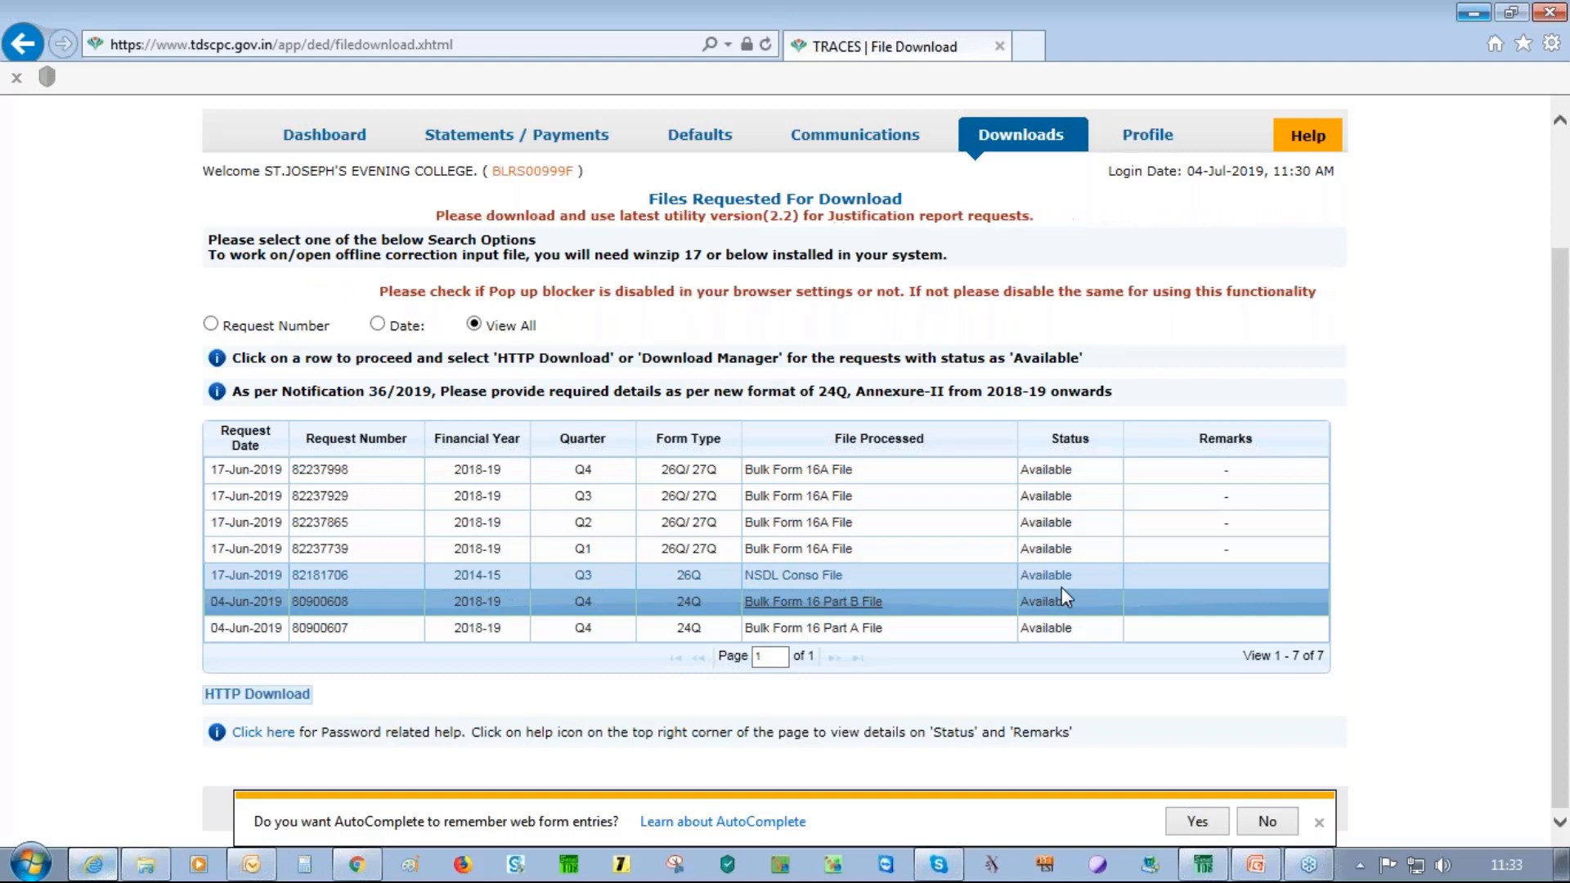
# Download the selected Form 16 Part B file with Save as, pointing to the Desktop
pyautogui.click(257, 694)
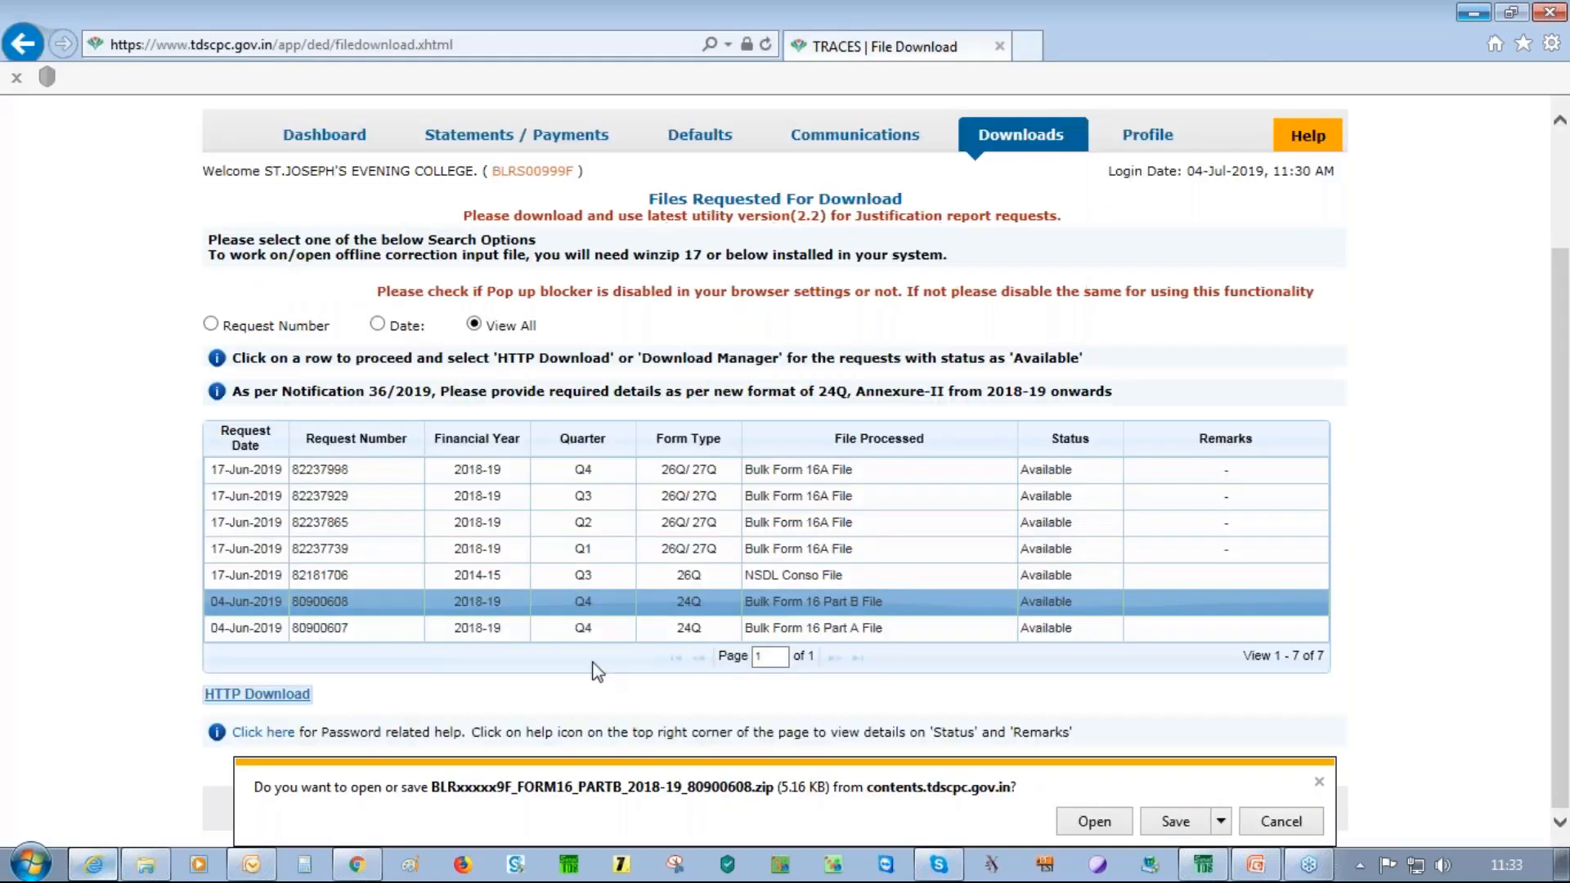
pyautogui.click(1221, 821)
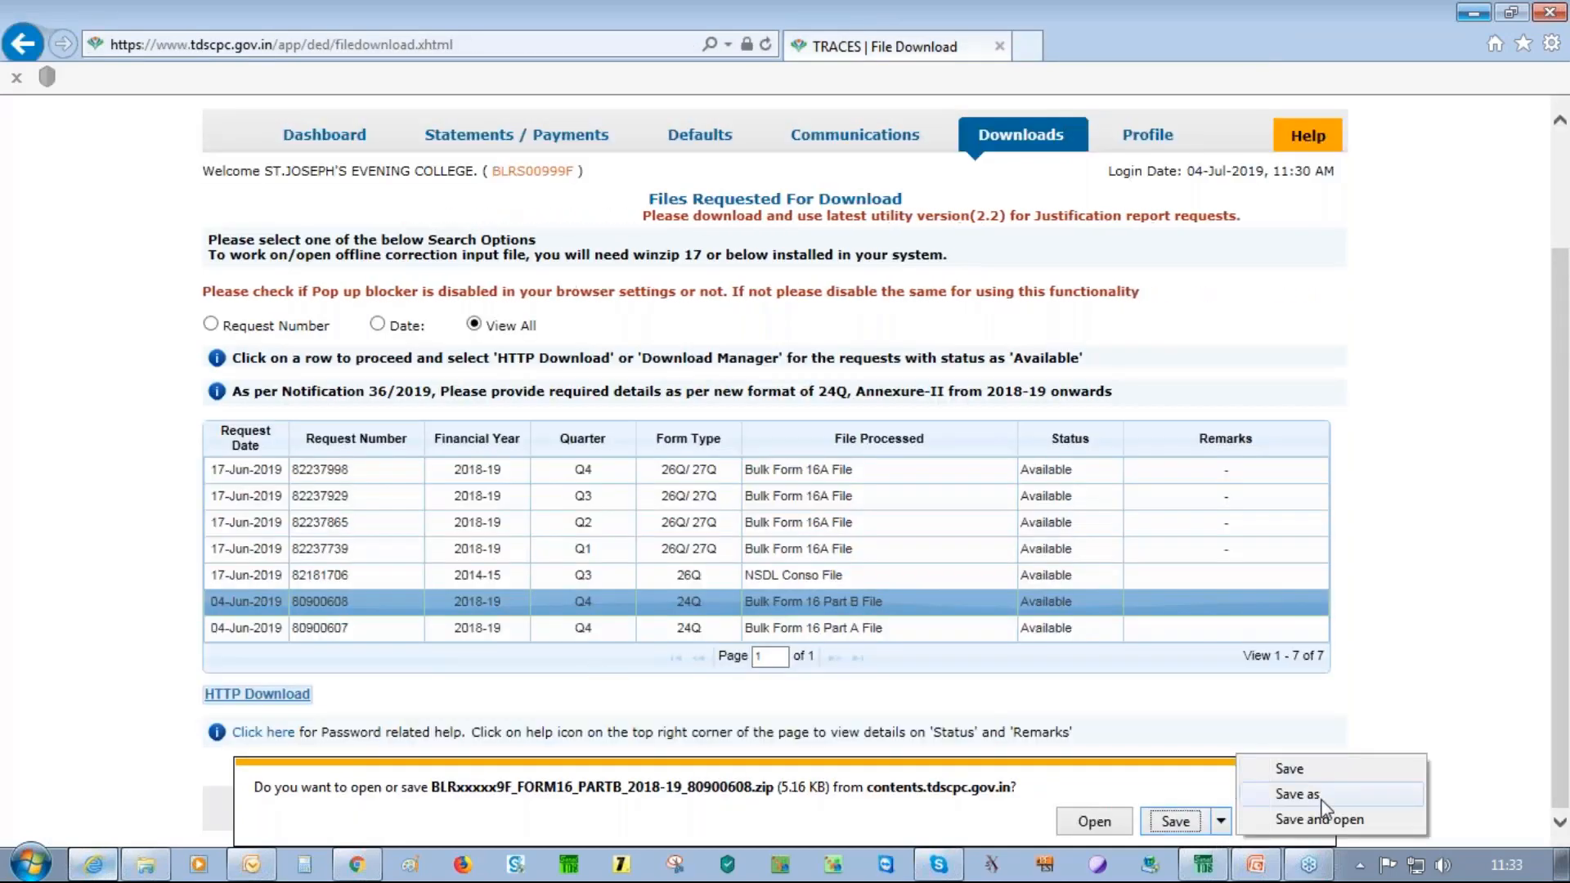
pyautogui.click(1322, 800)
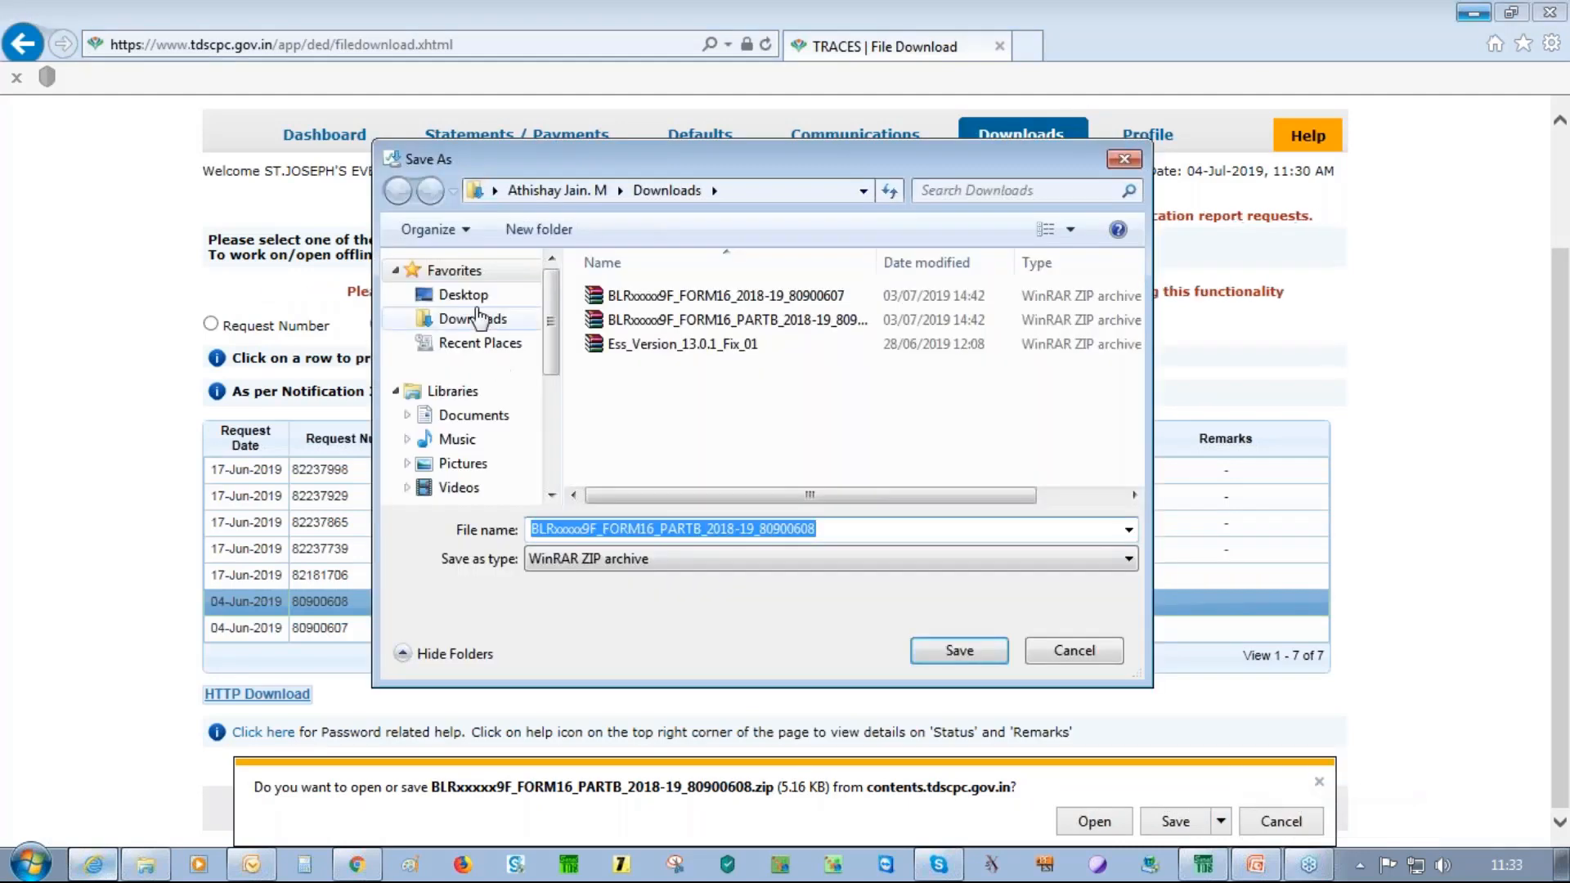
pyautogui.click(463, 295)
# Create a TRAINING FORM16 folder on the Desktop and save the Part B zip into it
pyautogui.rightClick(864, 323)
pyautogui.moveTo(974, 508)
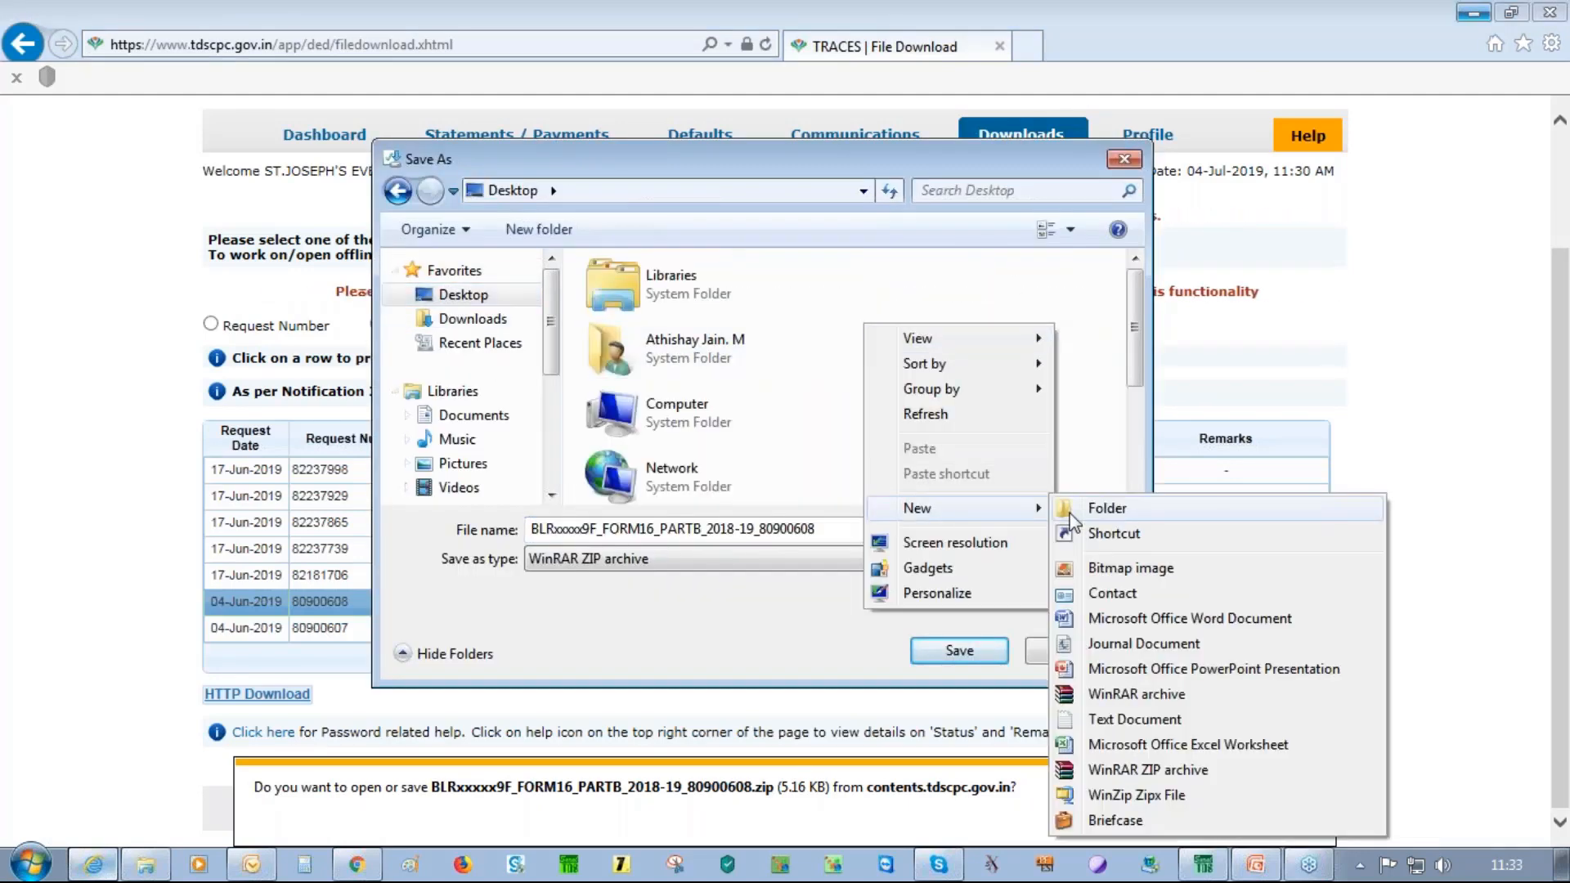
pyautogui.click(1069, 513)
pyautogui.write('t')
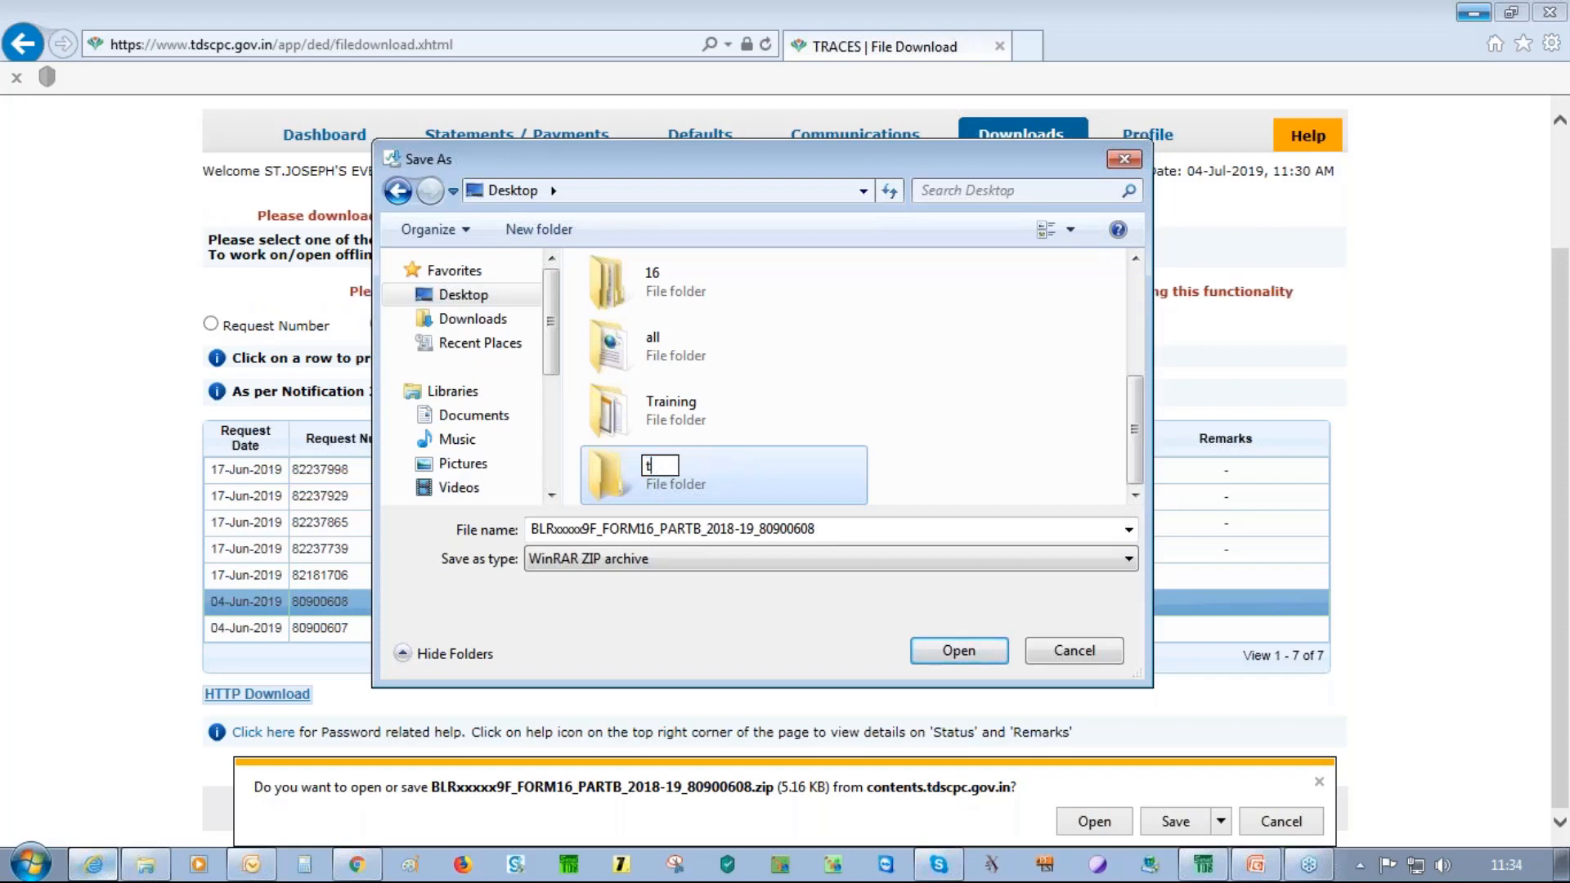
pyautogui.write('RAINING FORM16')
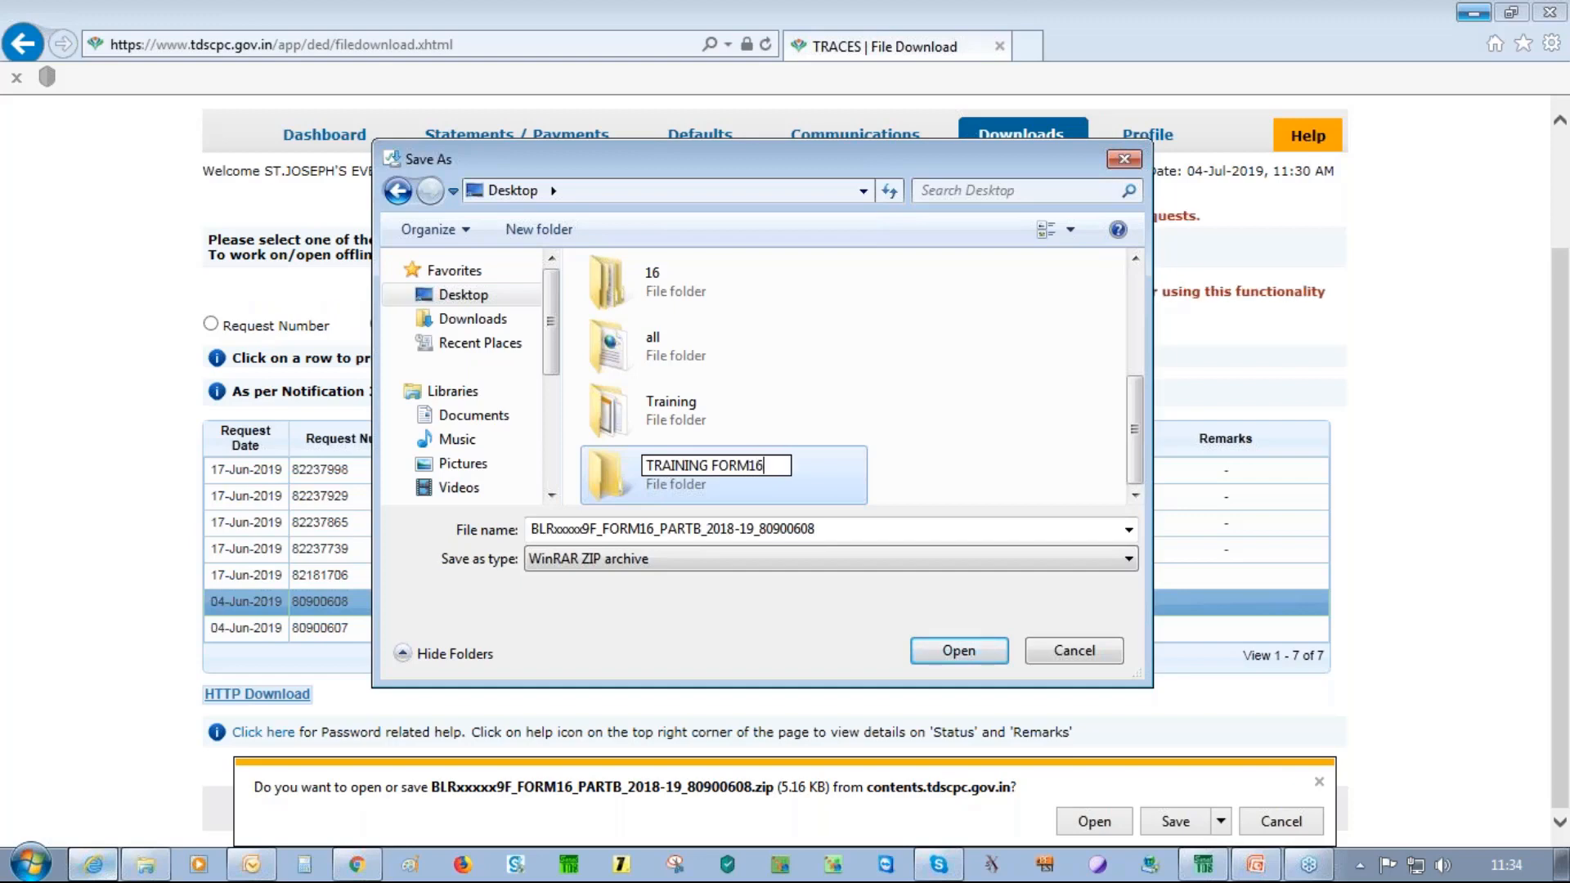
pyautogui.press('Return')
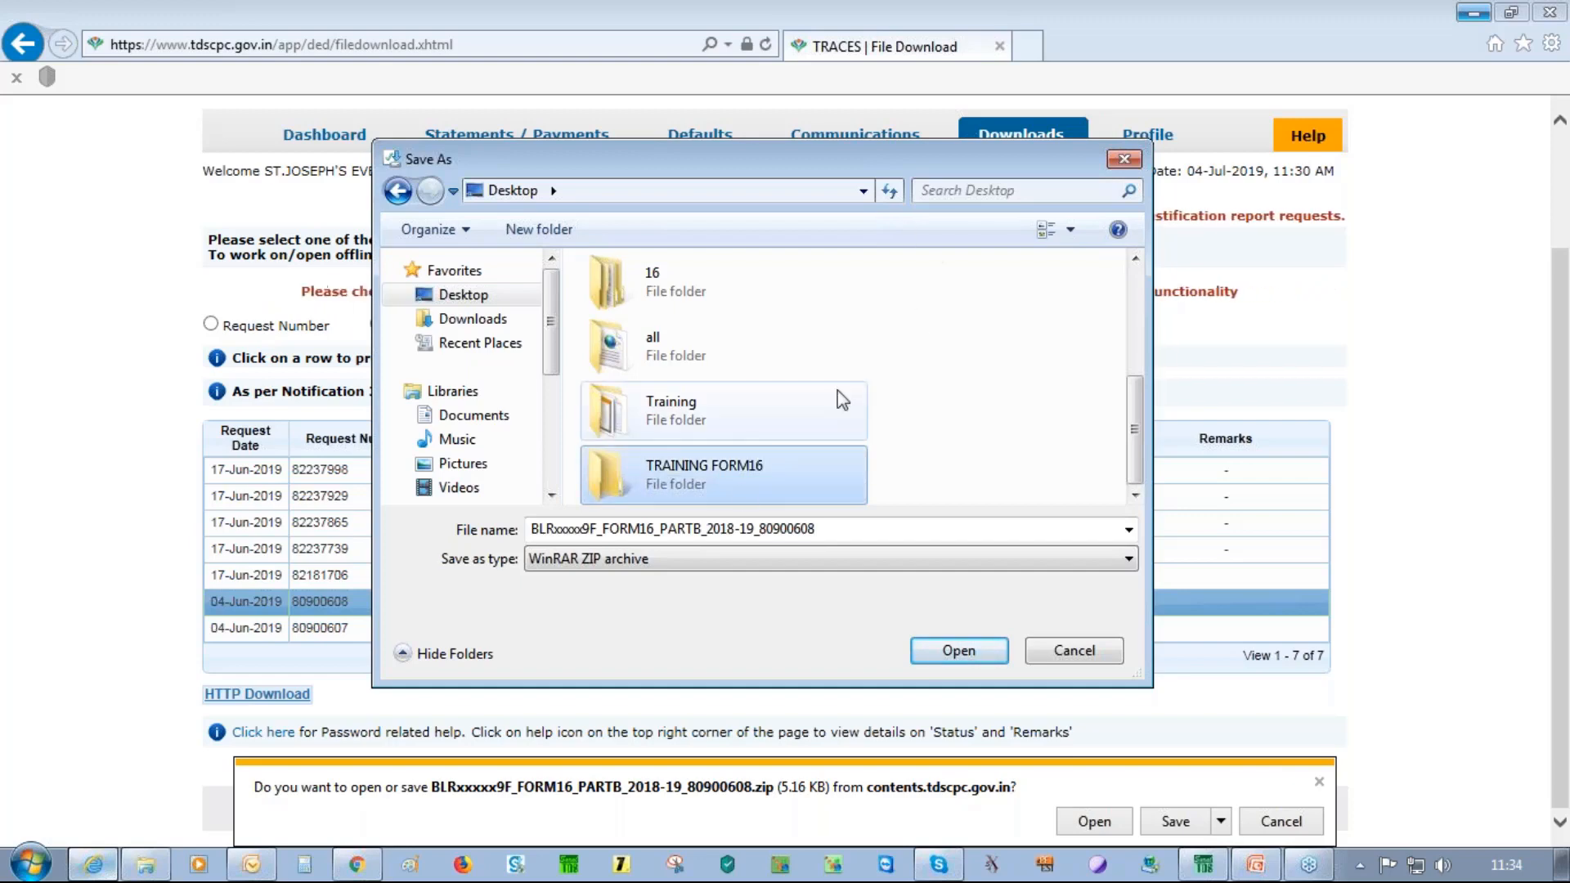
pyautogui.doubleClick(641, 488)
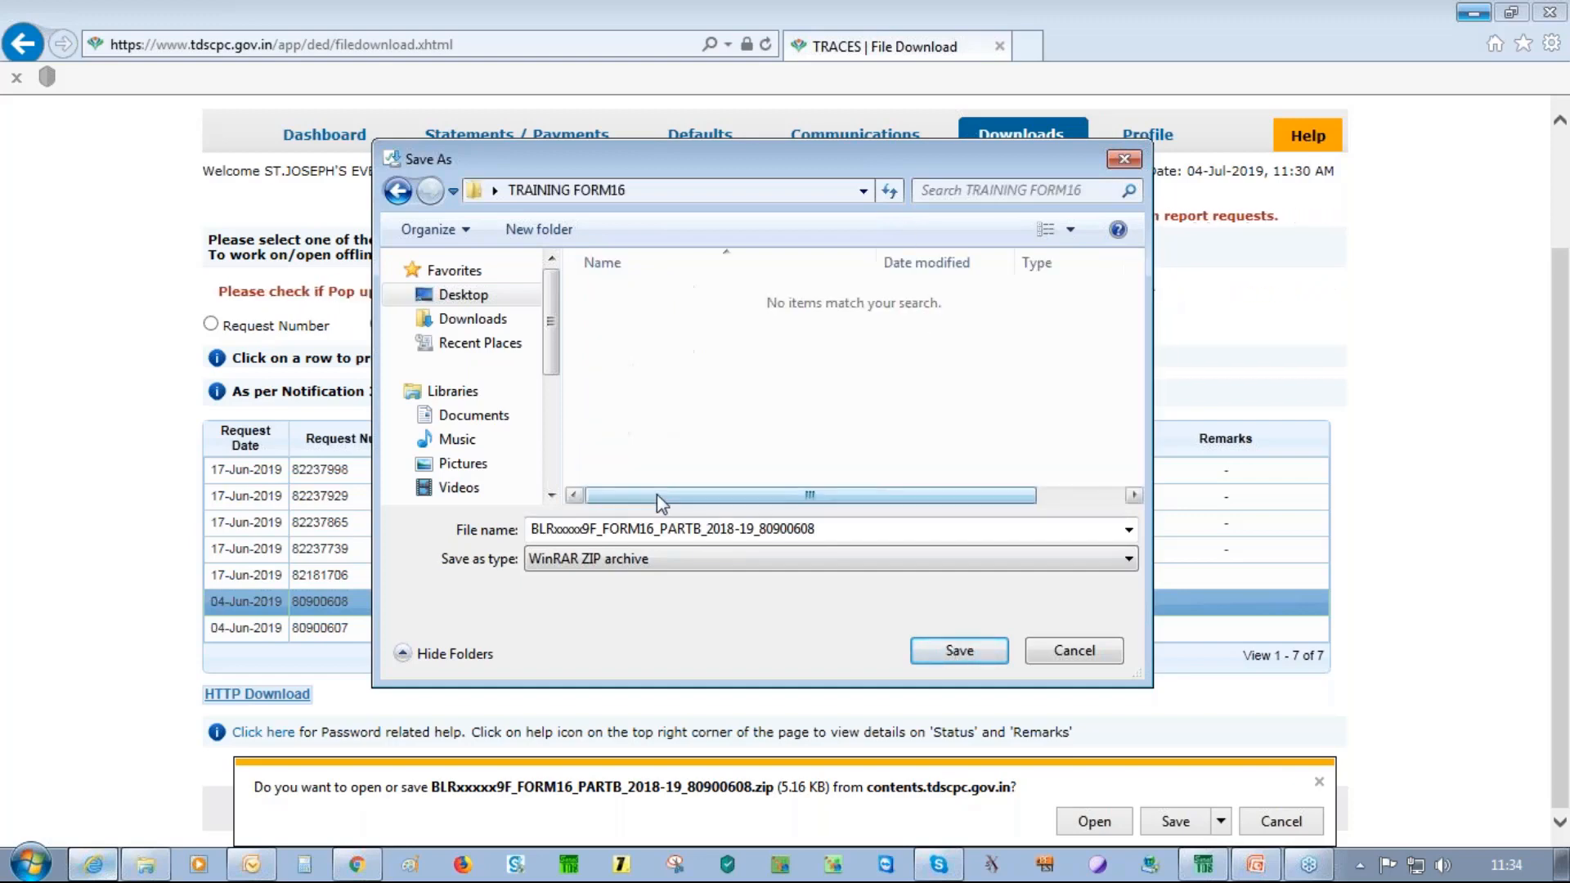
pyautogui.click(962, 652)
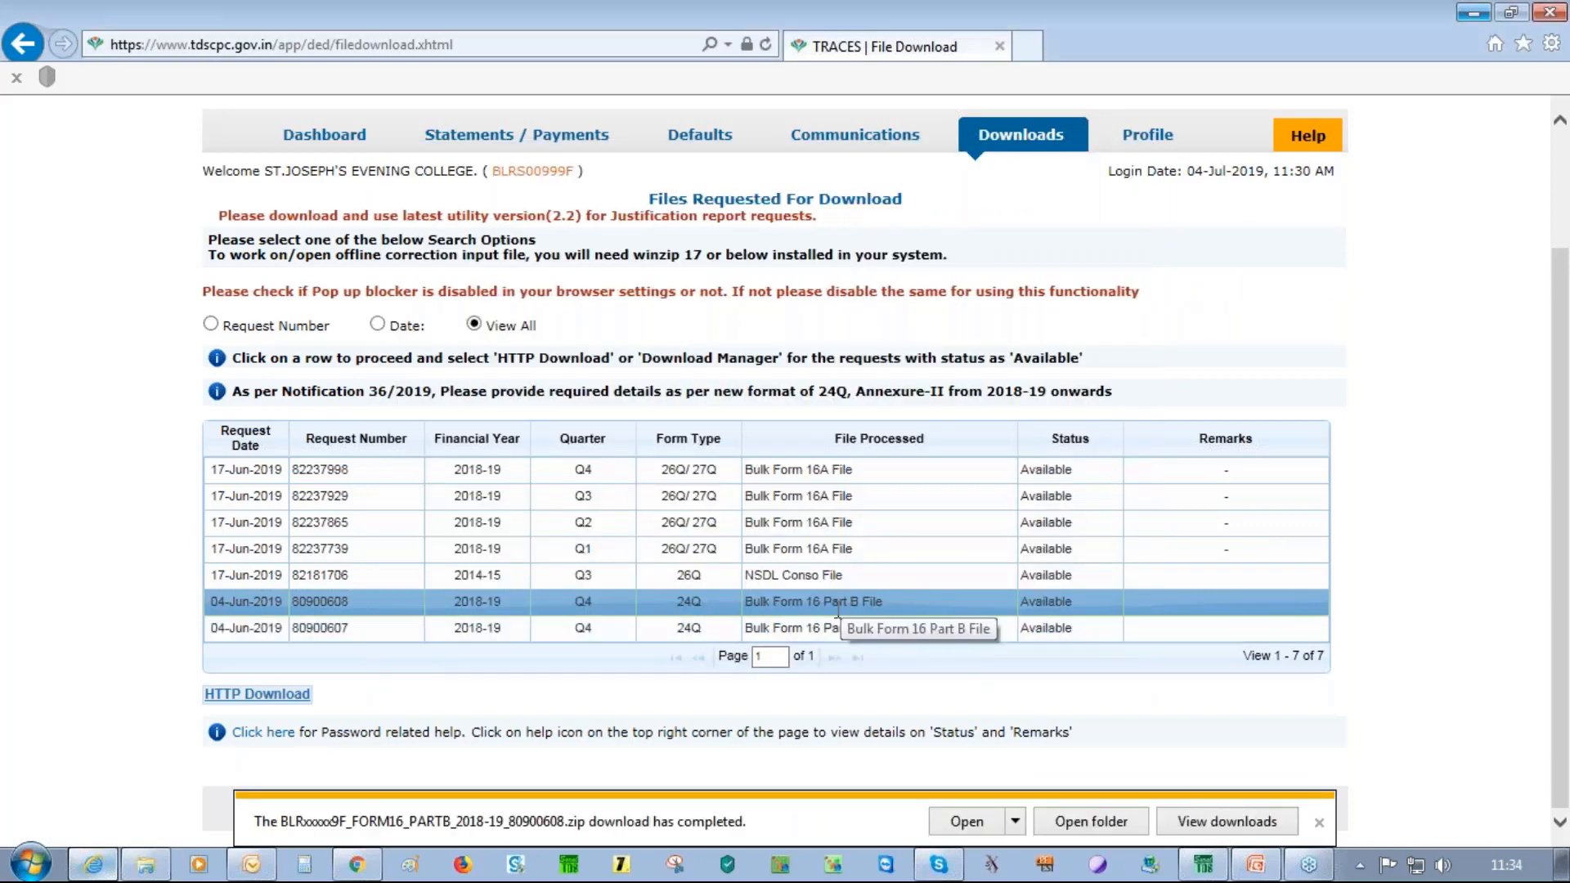
# Download the Bulk Form 16 Part A File zip via Save as into TRAINING FORM16
pyautogui.click(539, 634)
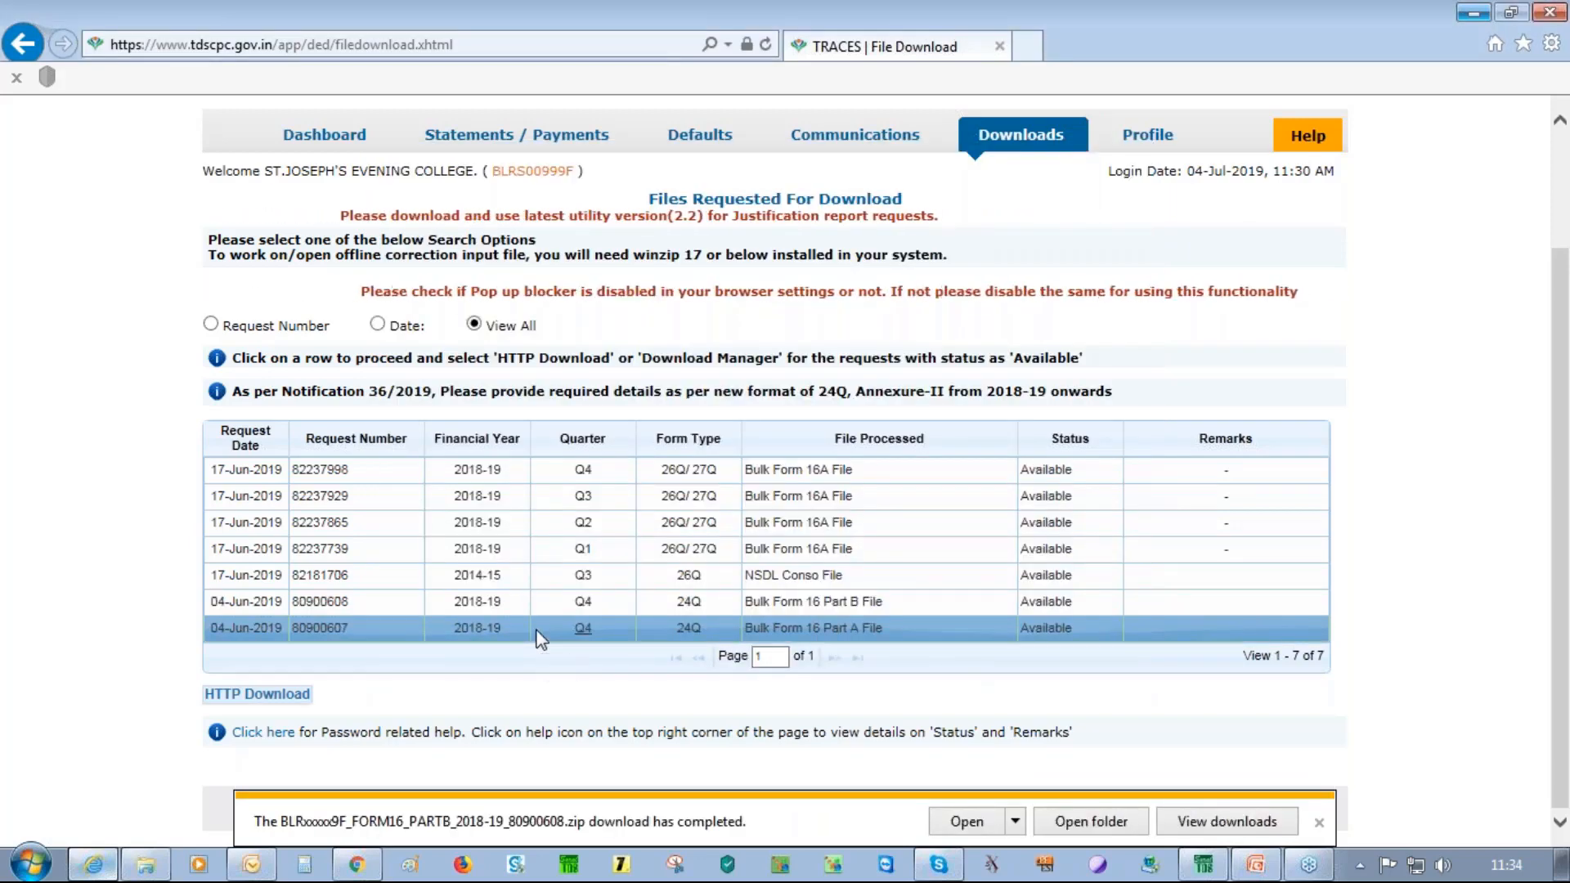
pyautogui.click(288, 696)
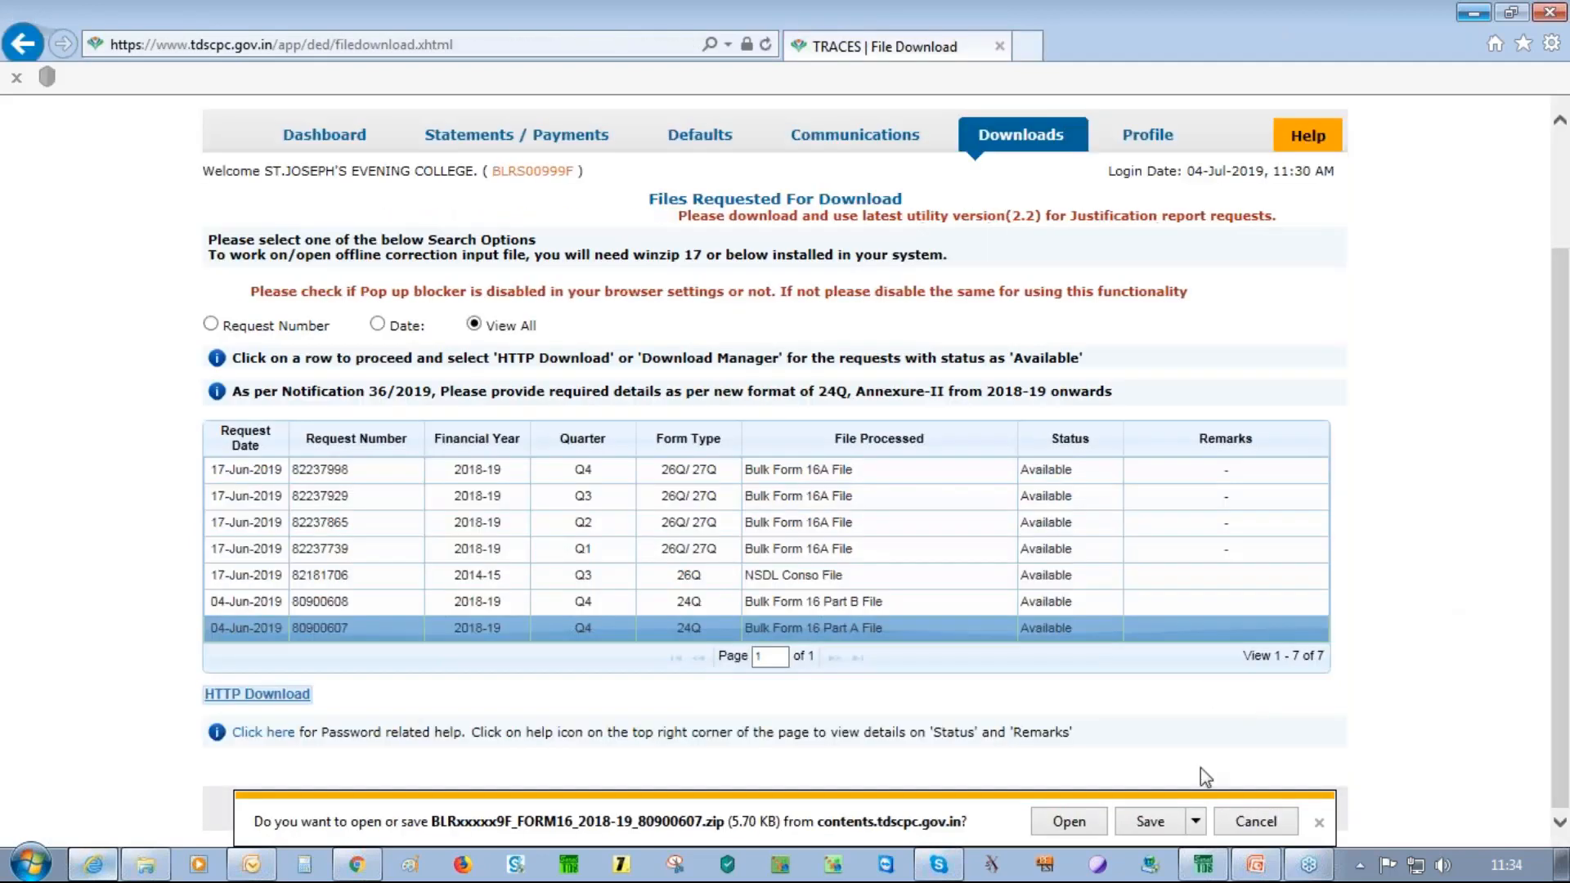
pyautogui.click(1196, 821)
pyautogui.click(1269, 795)
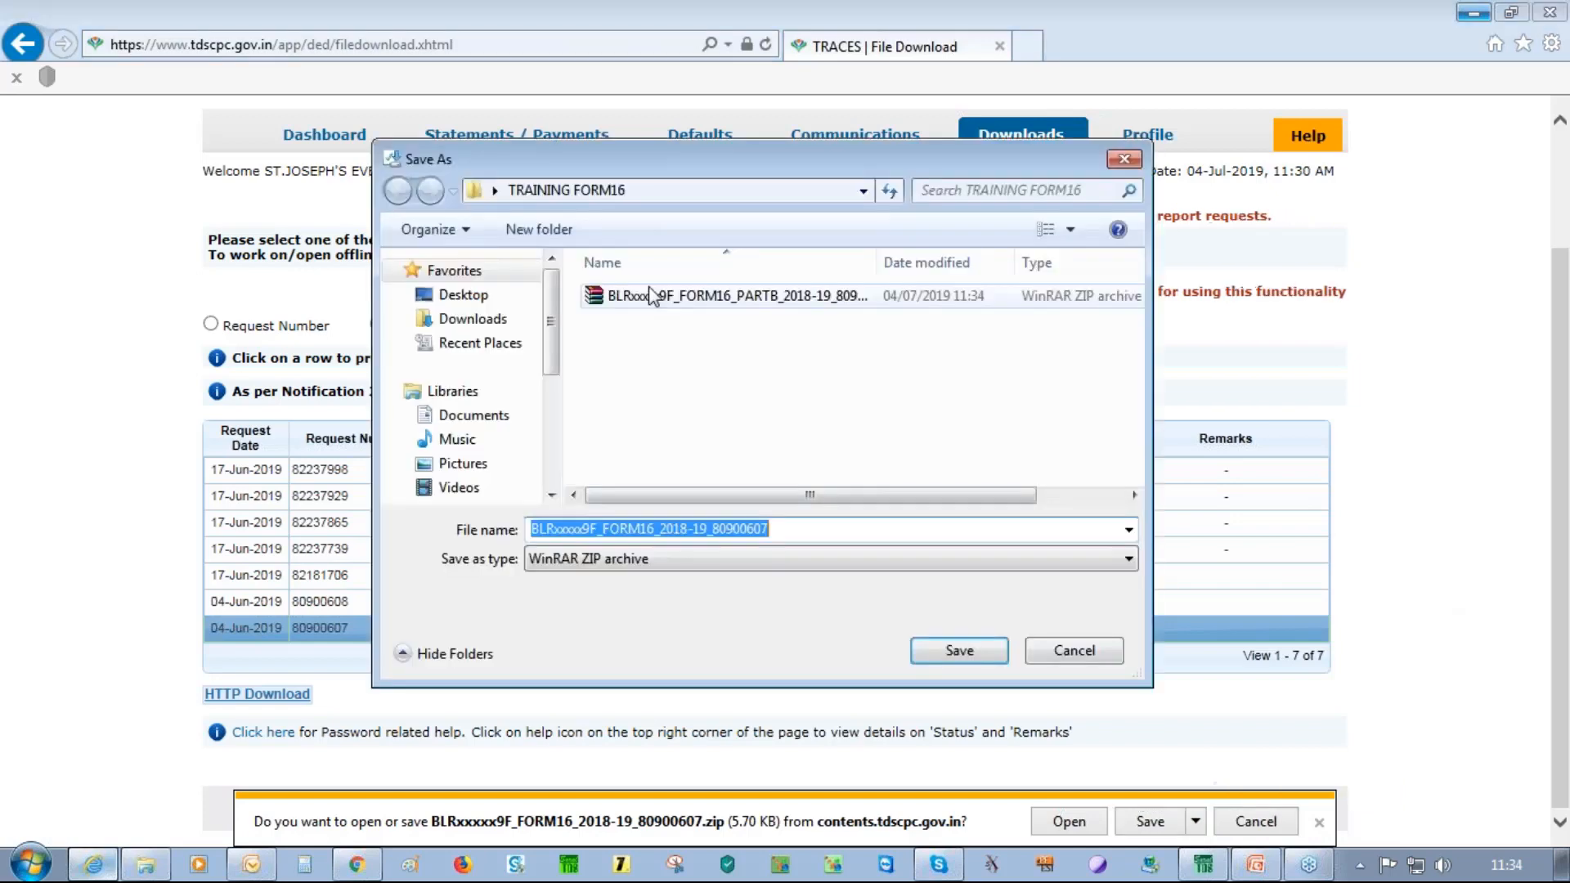
pyautogui.click(961, 652)
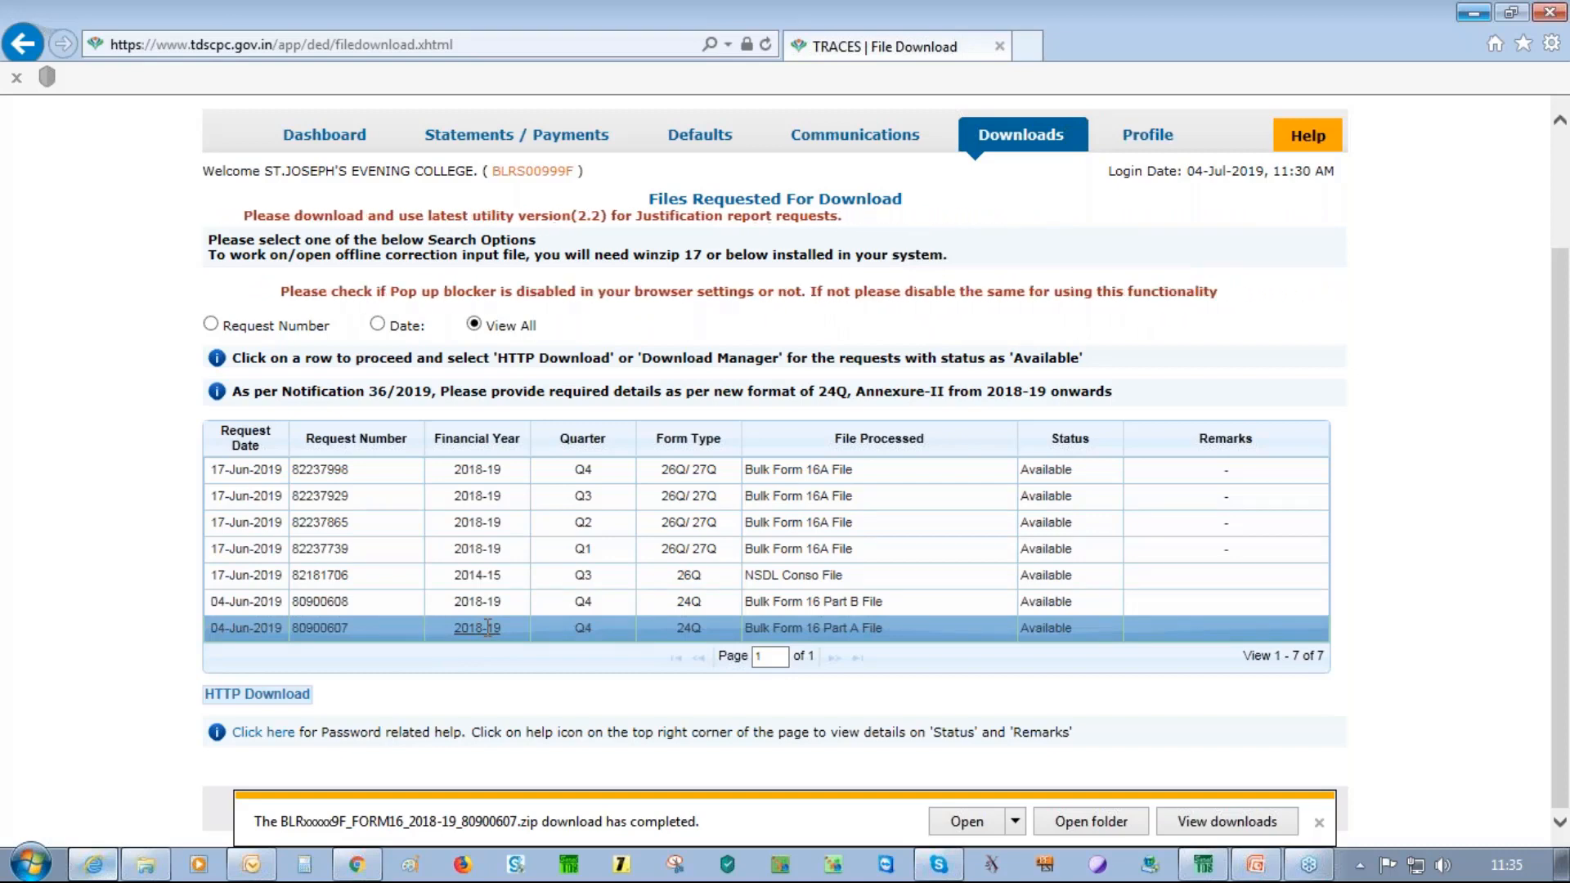
pyautogui.click(503, 603)
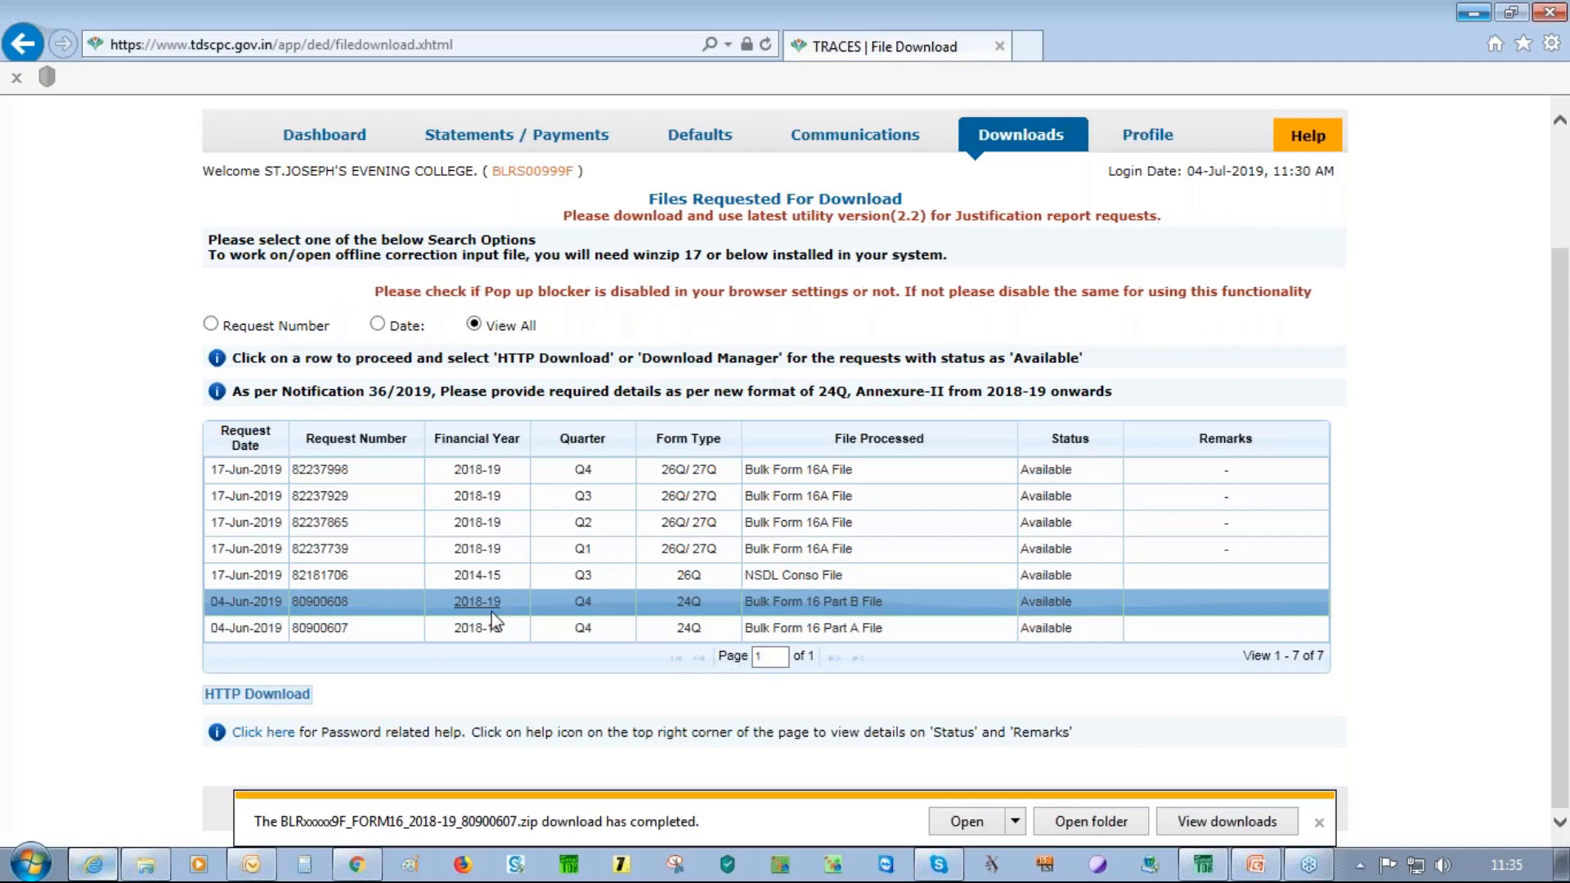
# Log out of TRACES, close the browser, and dismiss the TRACES Account and Logged In dialogs
pyautogui.moveTo(520, 136)
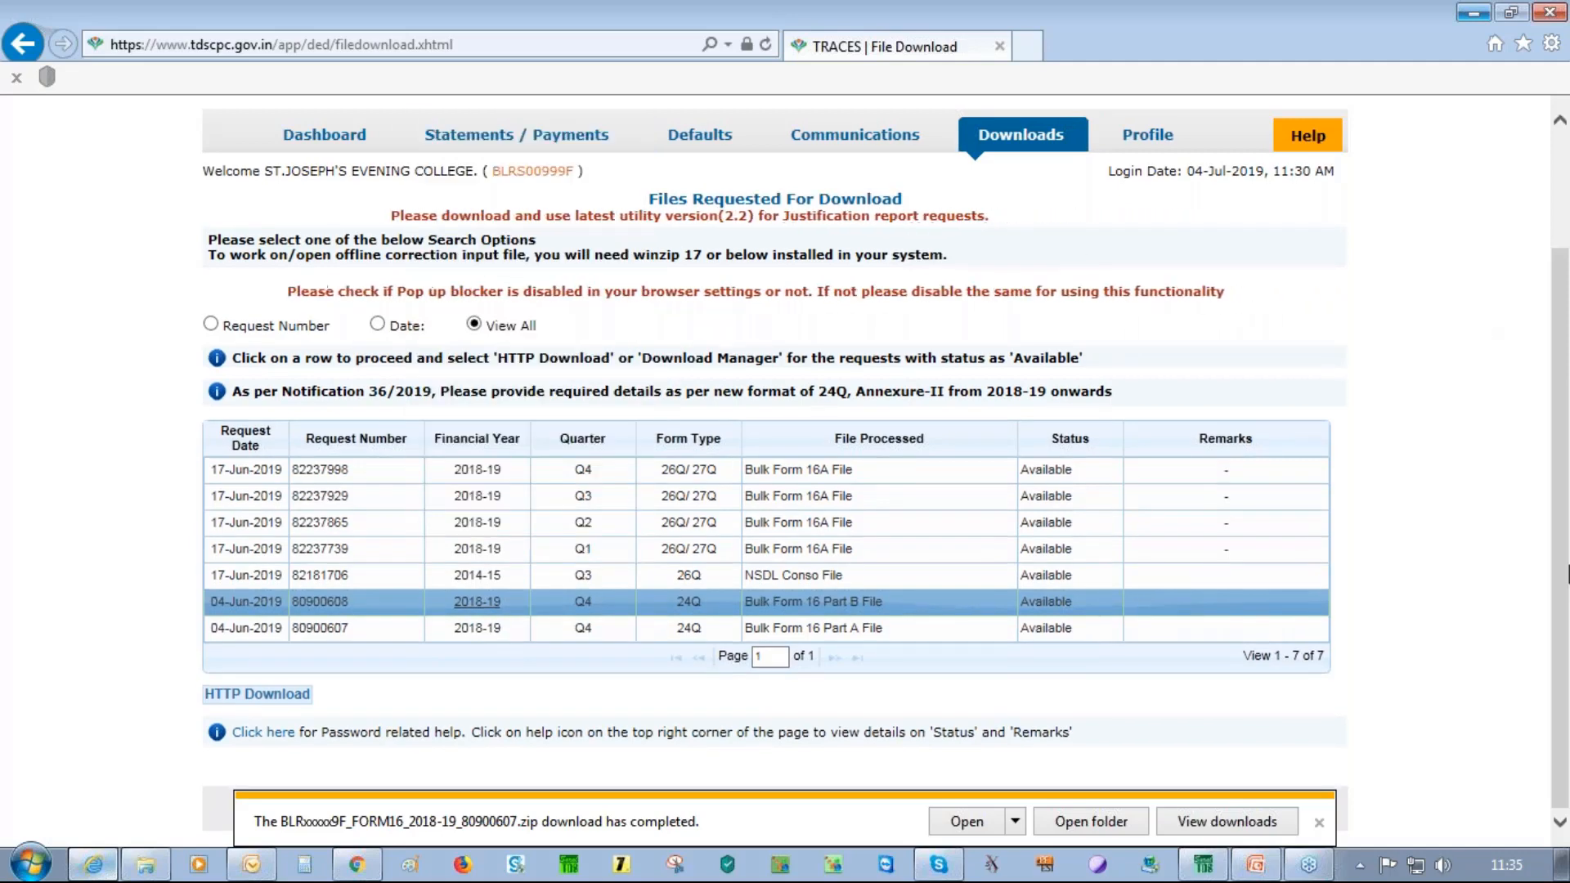
pyautogui.moveTo(1566, 654); pyautogui.dragTo(1568, 516)
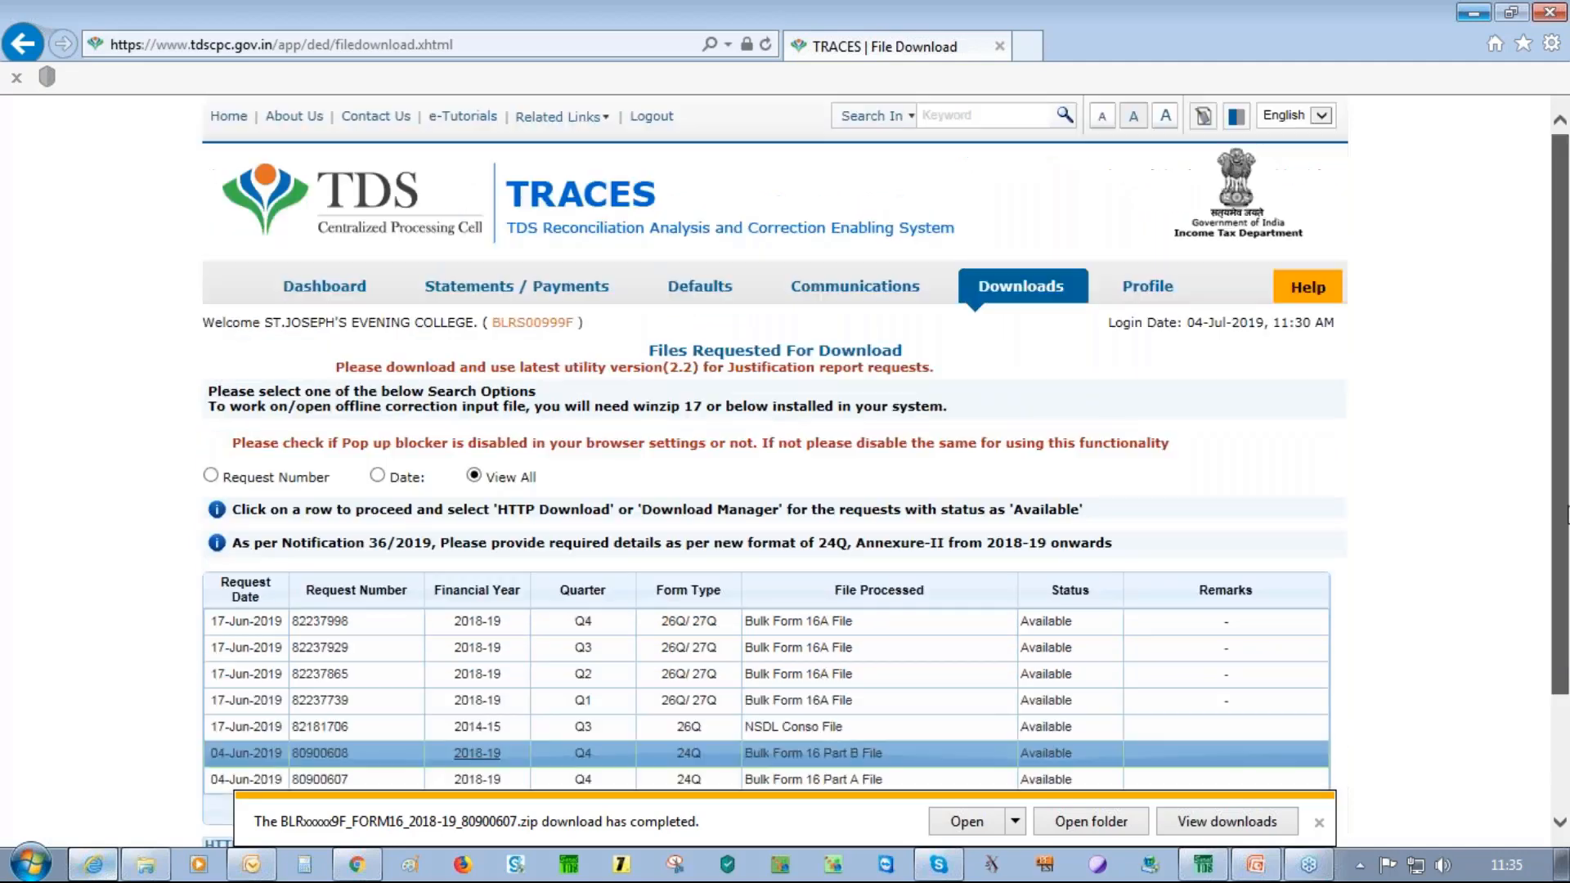
pyautogui.click(664, 123)
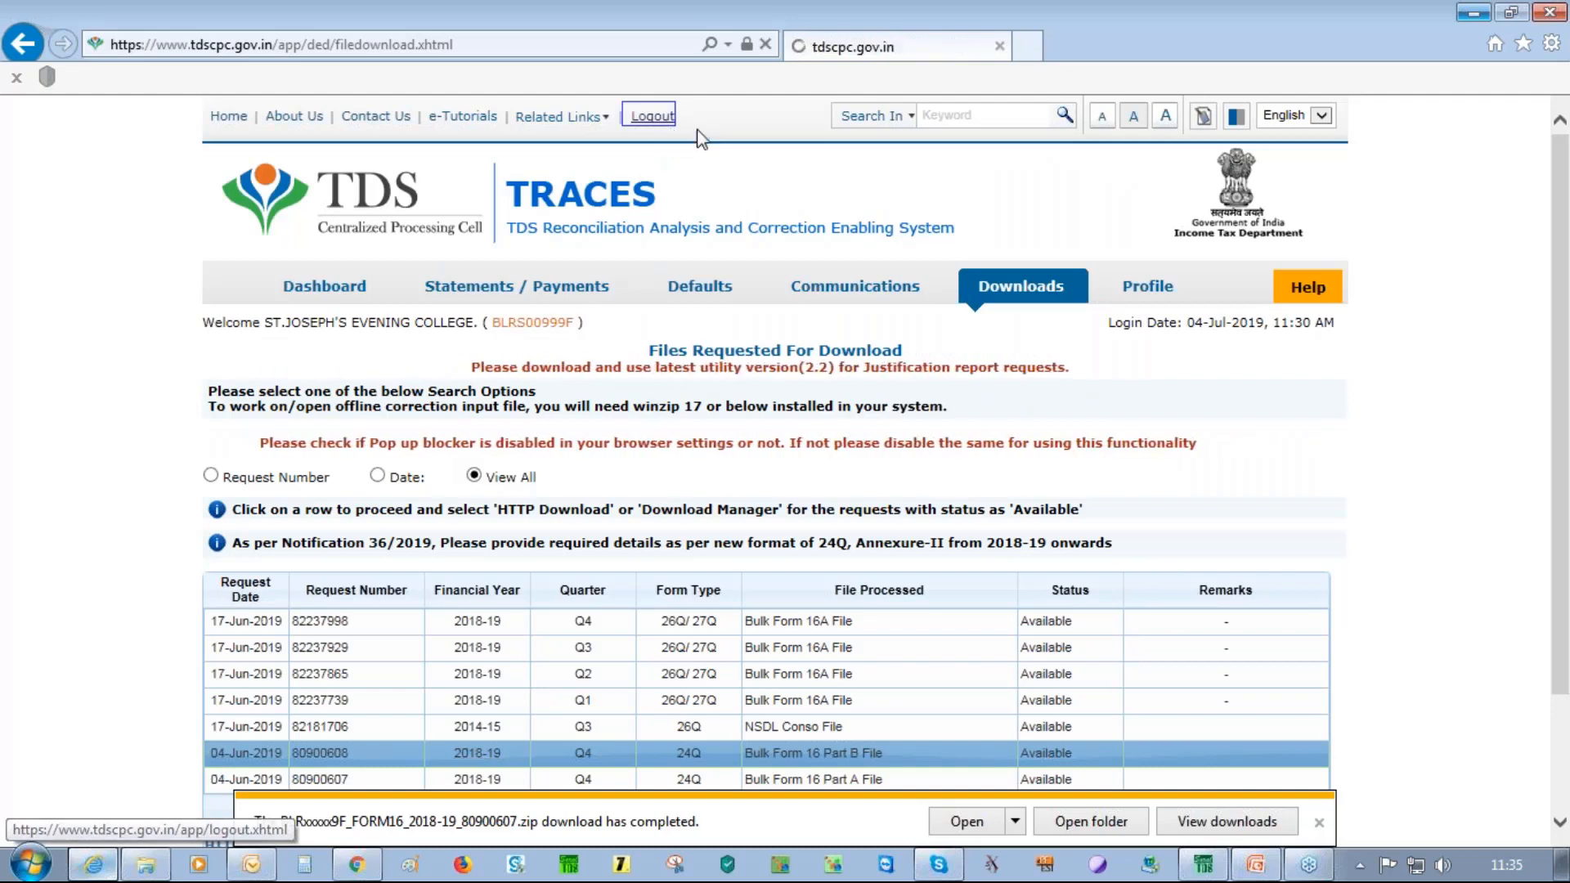
pyautogui.click(1551, 13)
pyautogui.click(1014, 579)
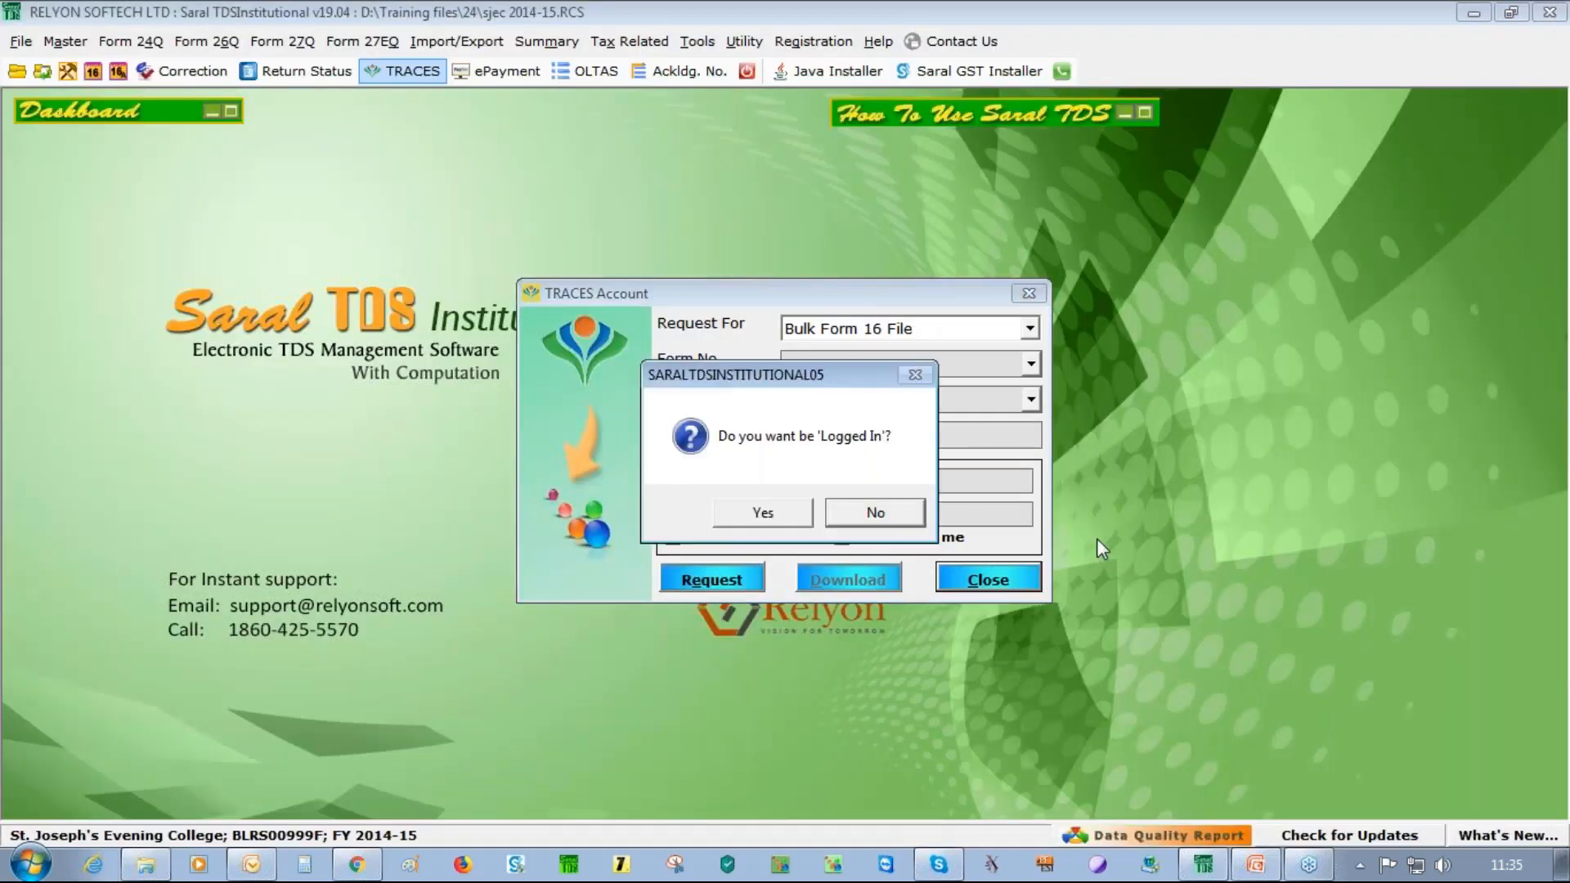
pyautogui.click(871, 512)
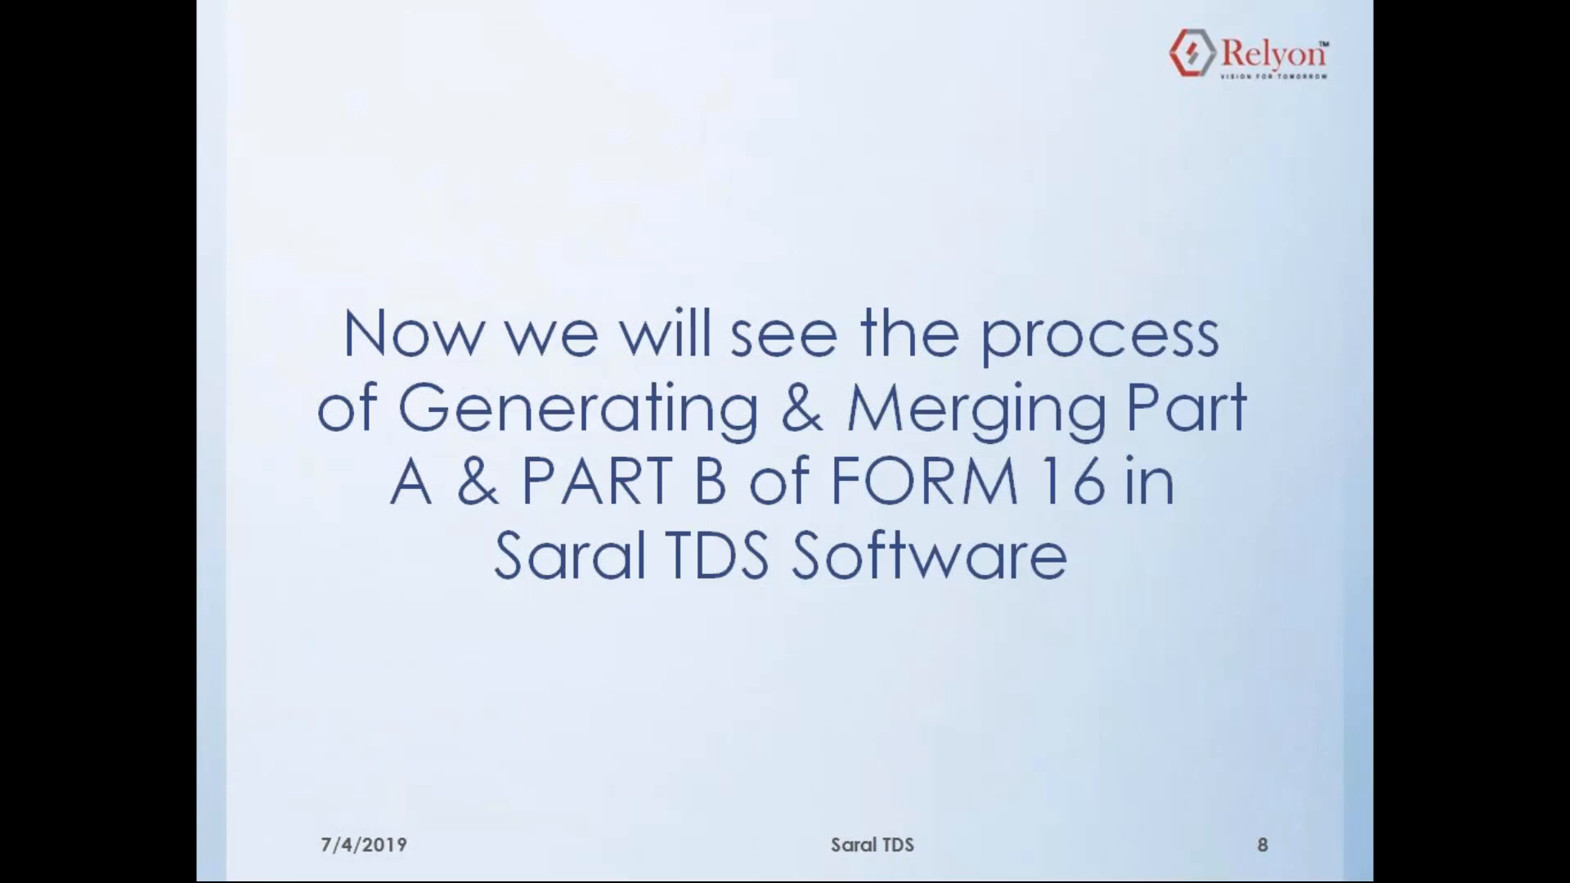
# End the slide show, reopen recent FORM16.RCS in Saral TDS, and show Form 16/Form 12BA
pyautogui.press('Escape')
pyautogui.click(1473, 13)
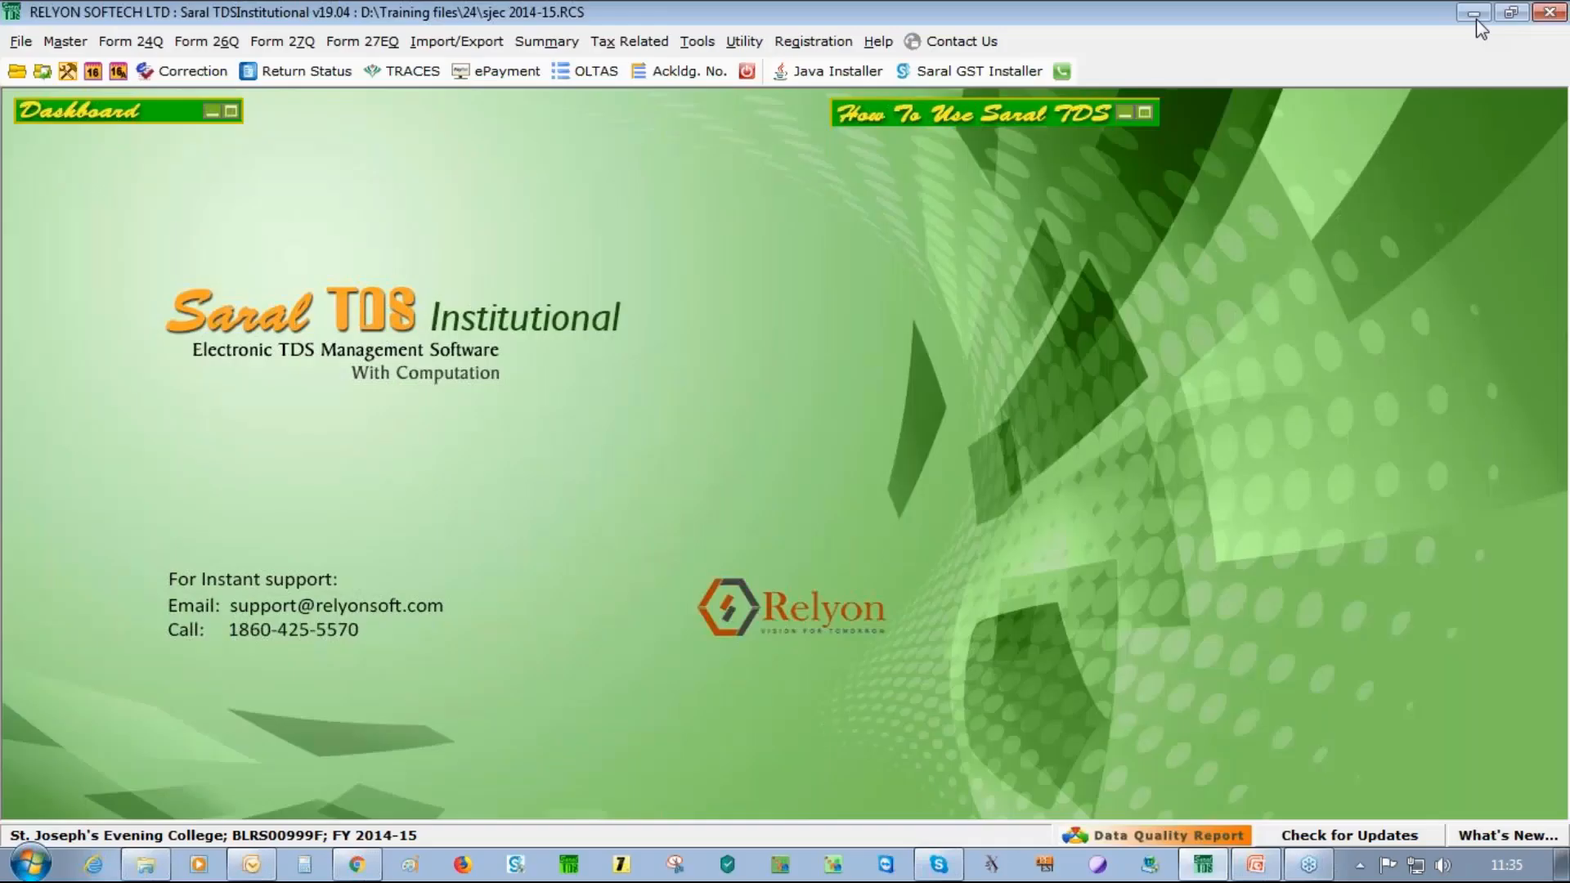
pyautogui.click(19, 41)
pyautogui.click(220, 306)
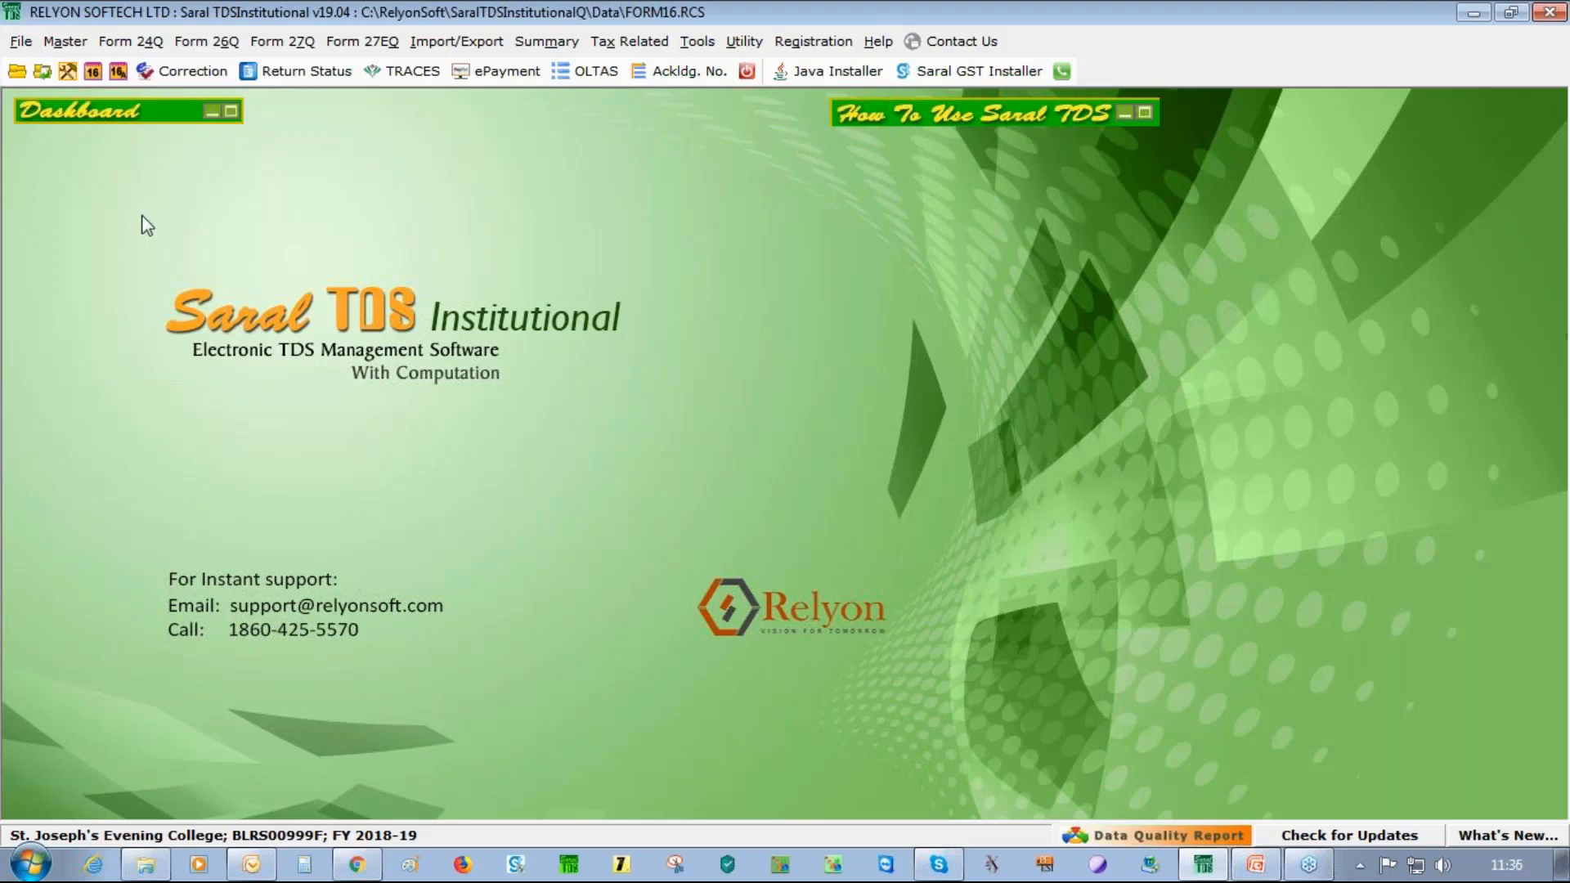
pyautogui.click(92, 72)
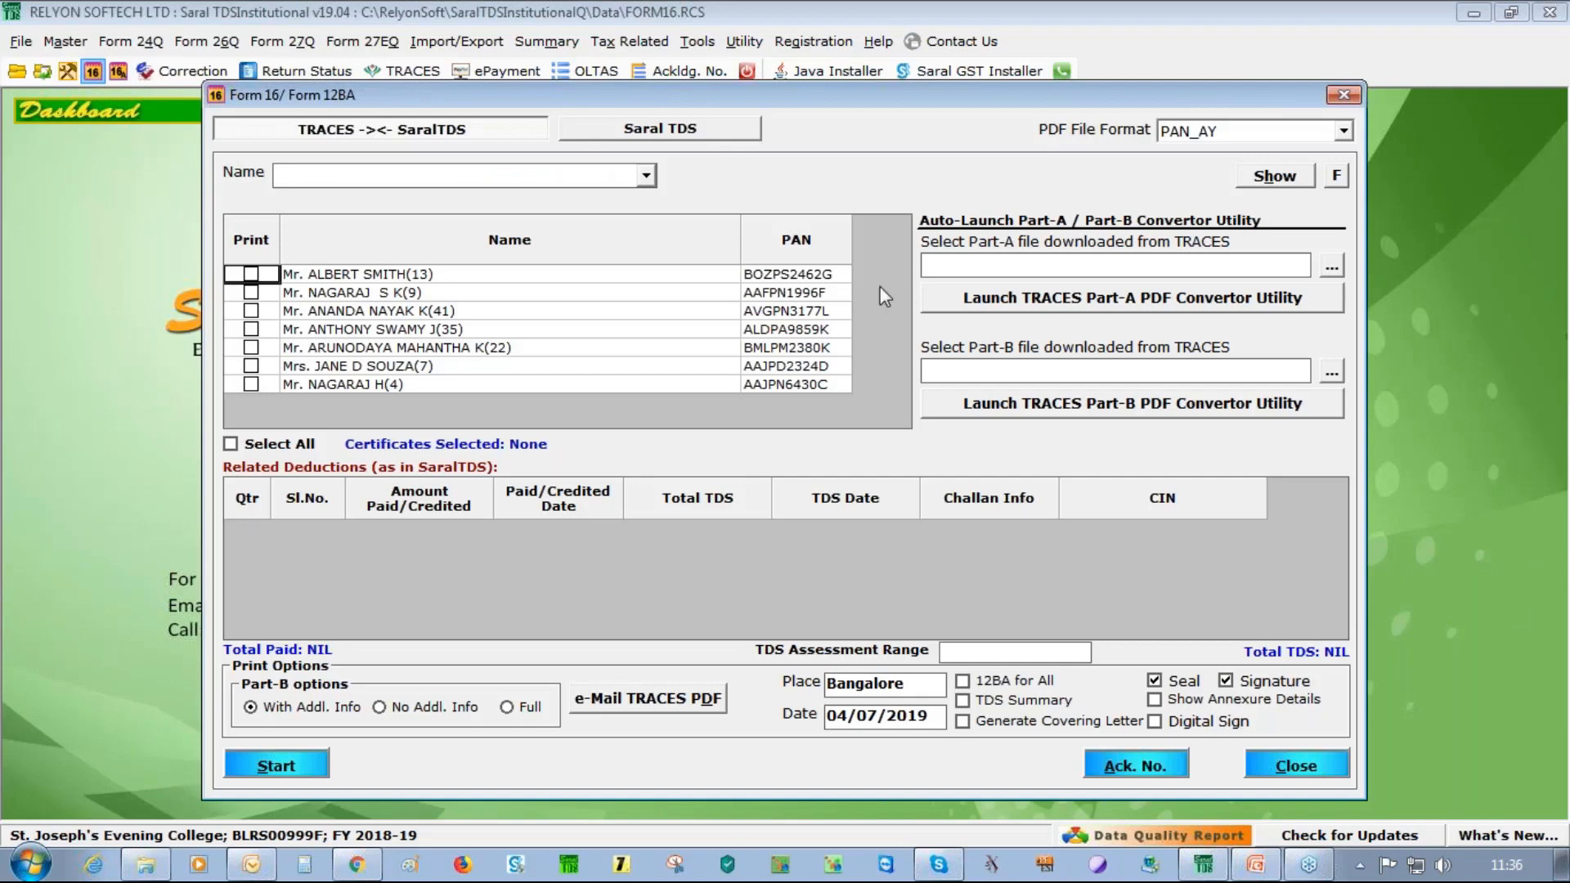
# Pick the Part A zip from Desktop\TRAINING FORM16 and launch the Part-A converter in TRACES mode
pyautogui.click(1333, 266)
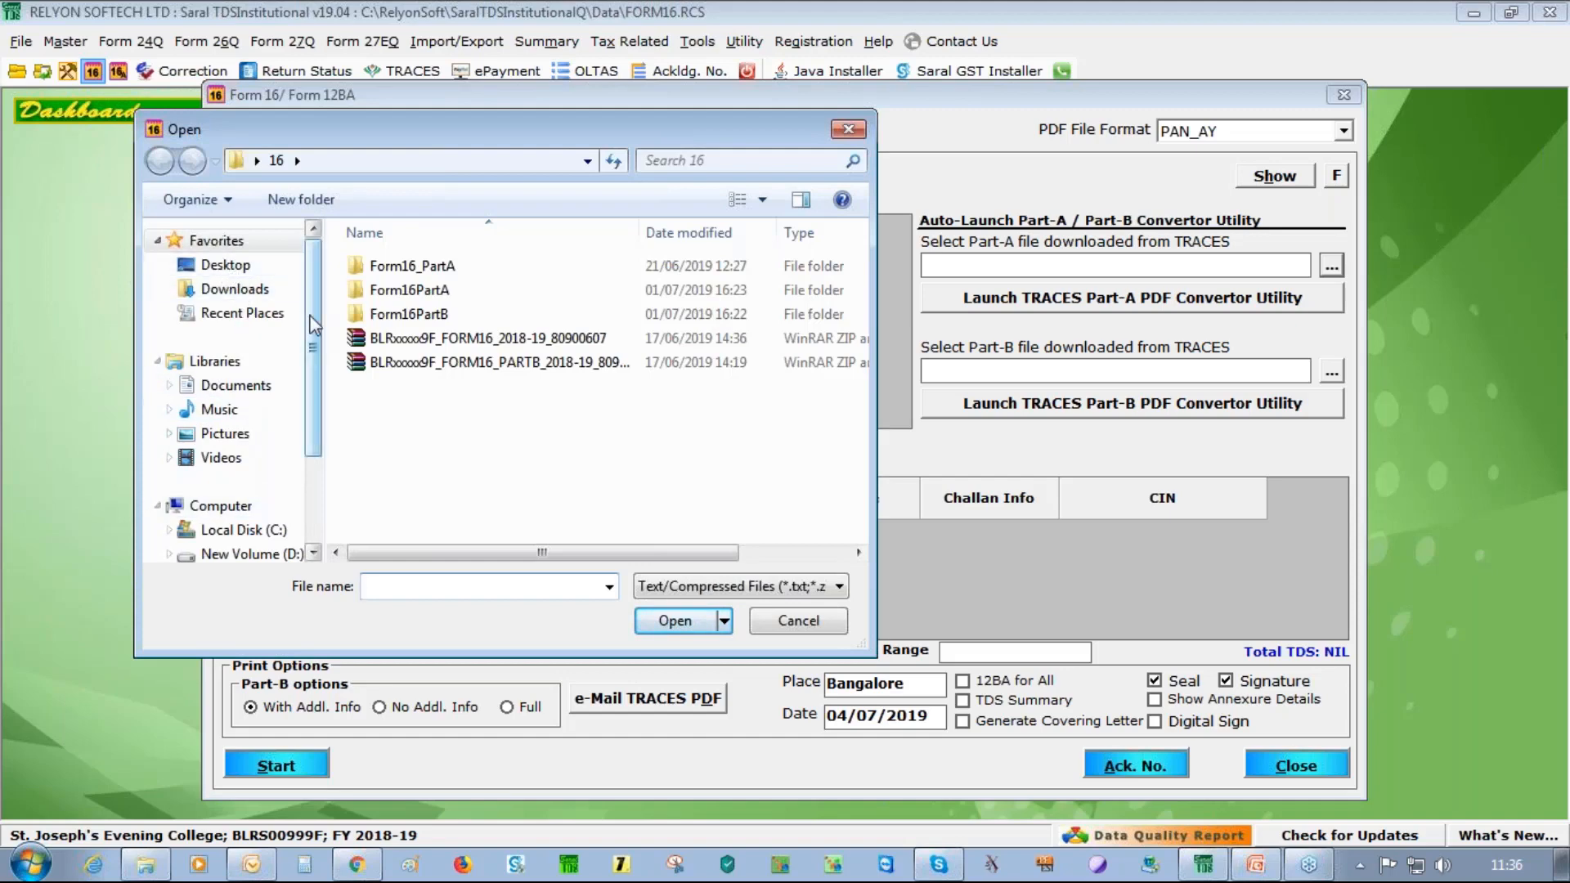
pyautogui.click(257, 264)
pyautogui.scroll(-4, 453, 413)
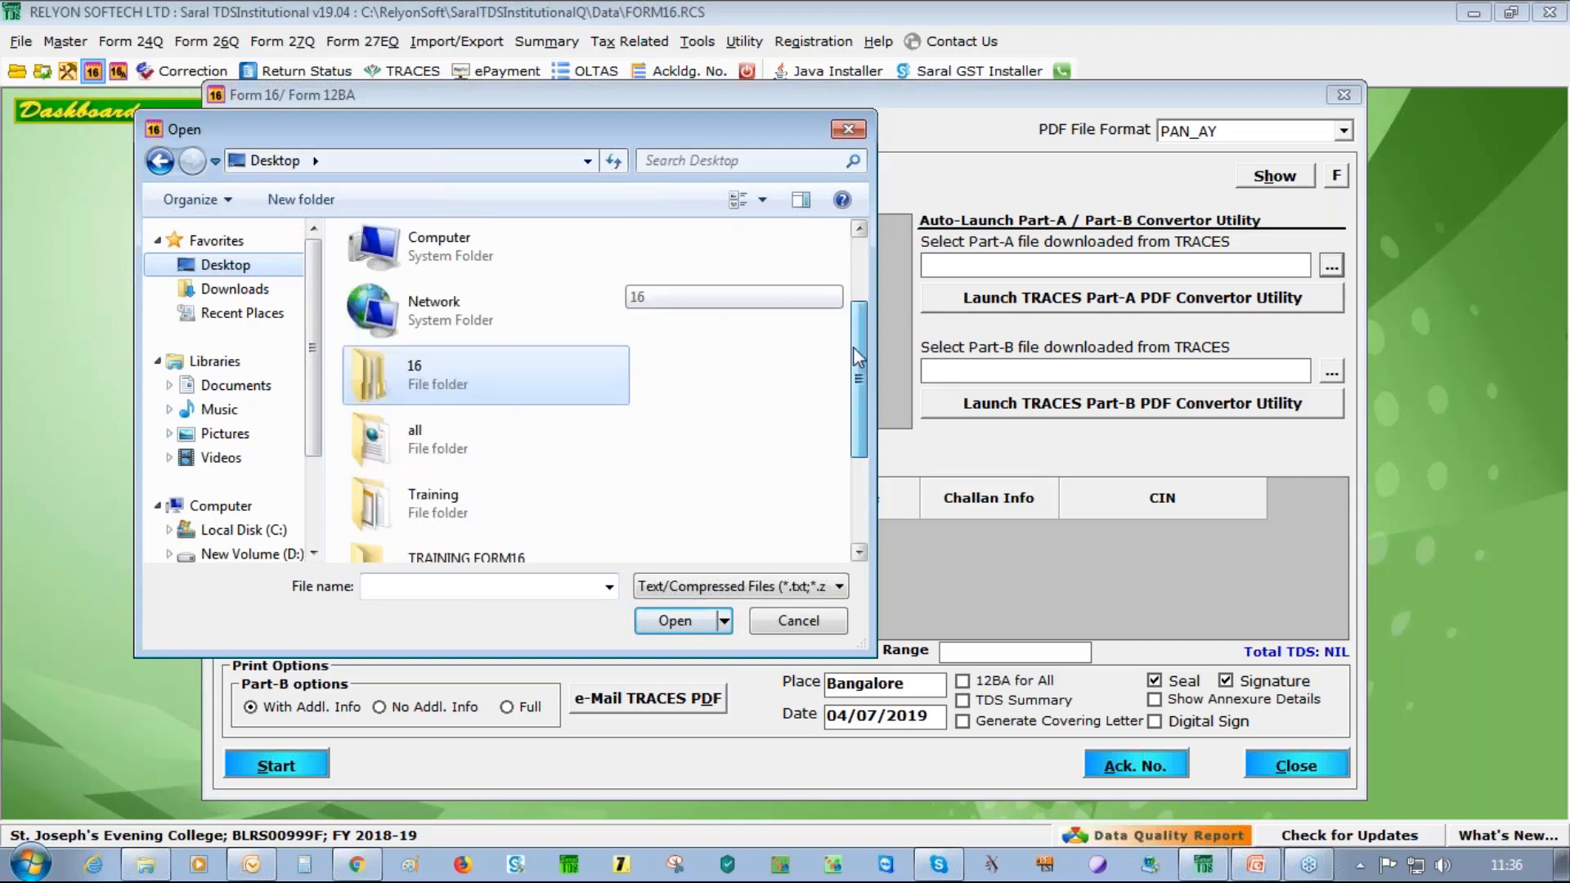
pyautogui.doubleClick(452, 413)
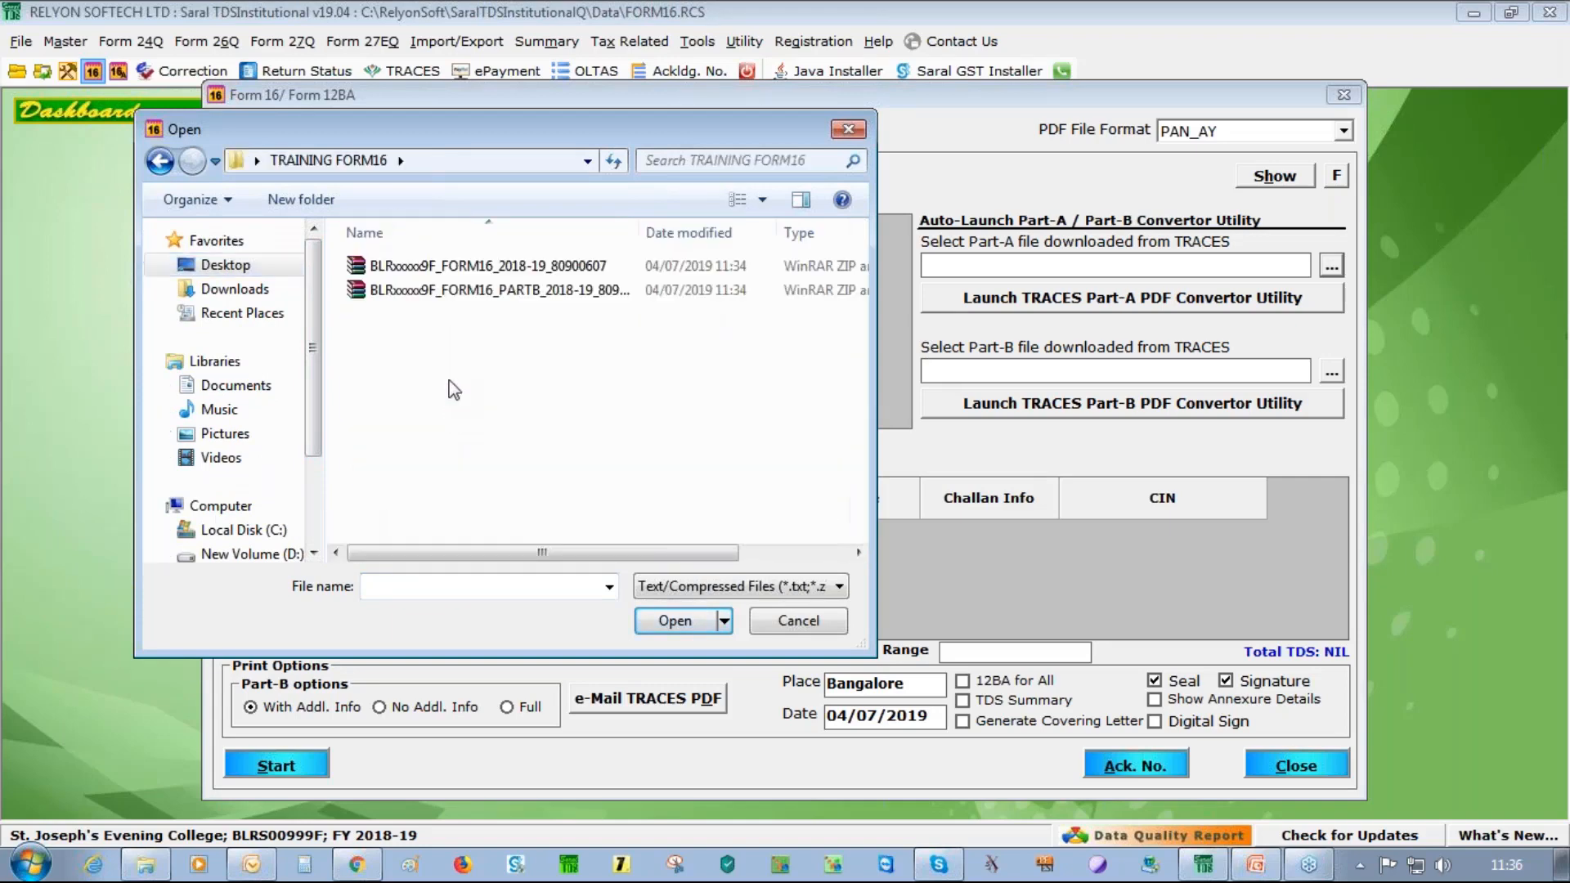
pyautogui.click(504, 273)
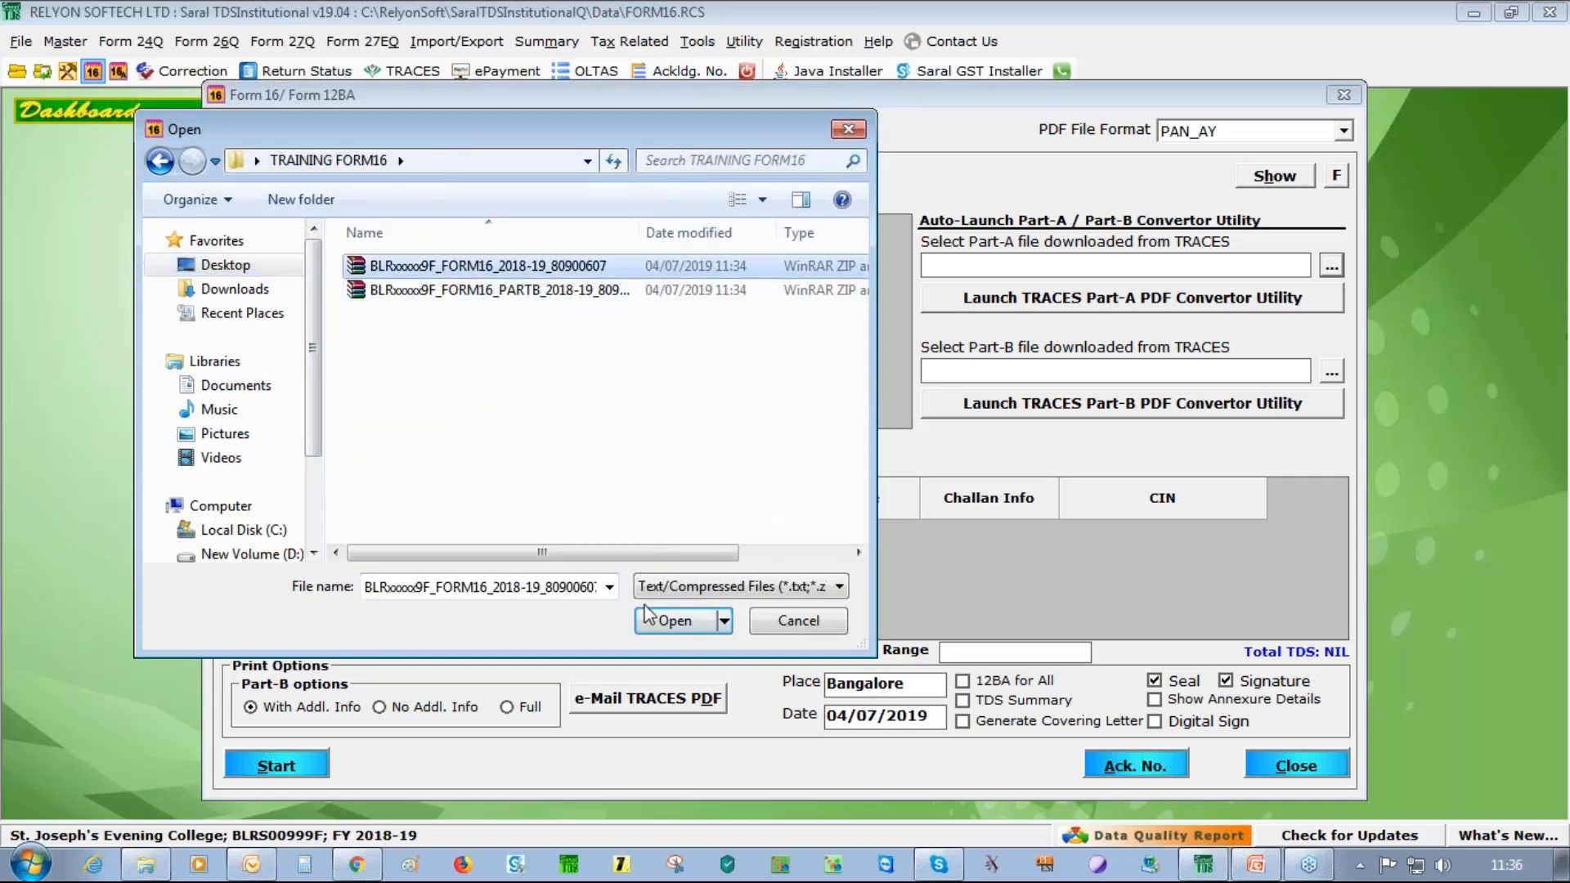
pyautogui.click(671, 620)
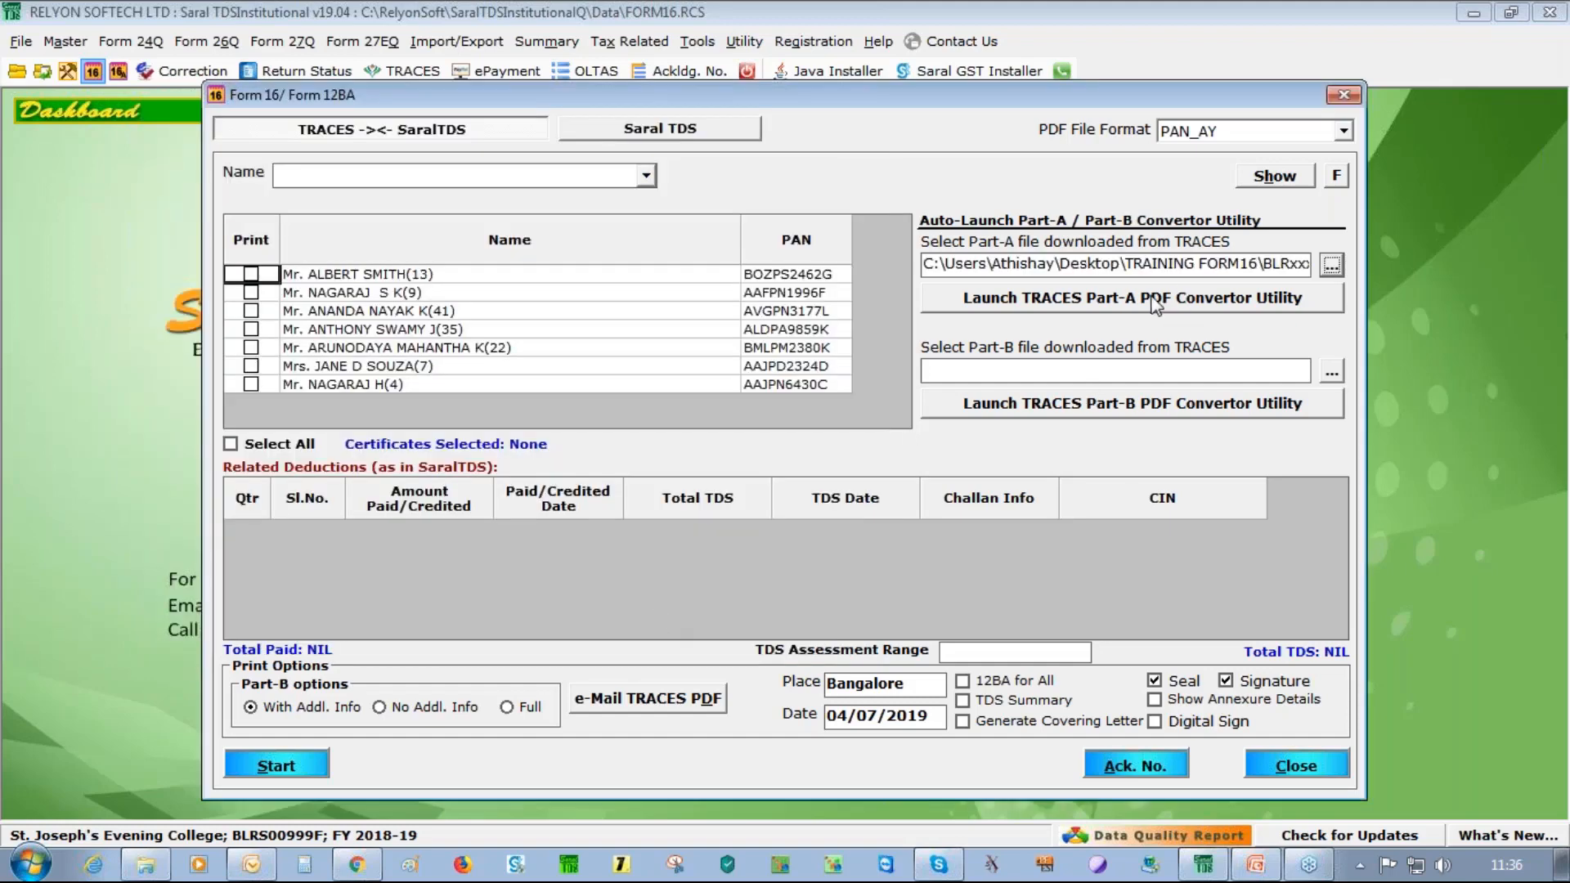
pyautogui.click(1156, 305)
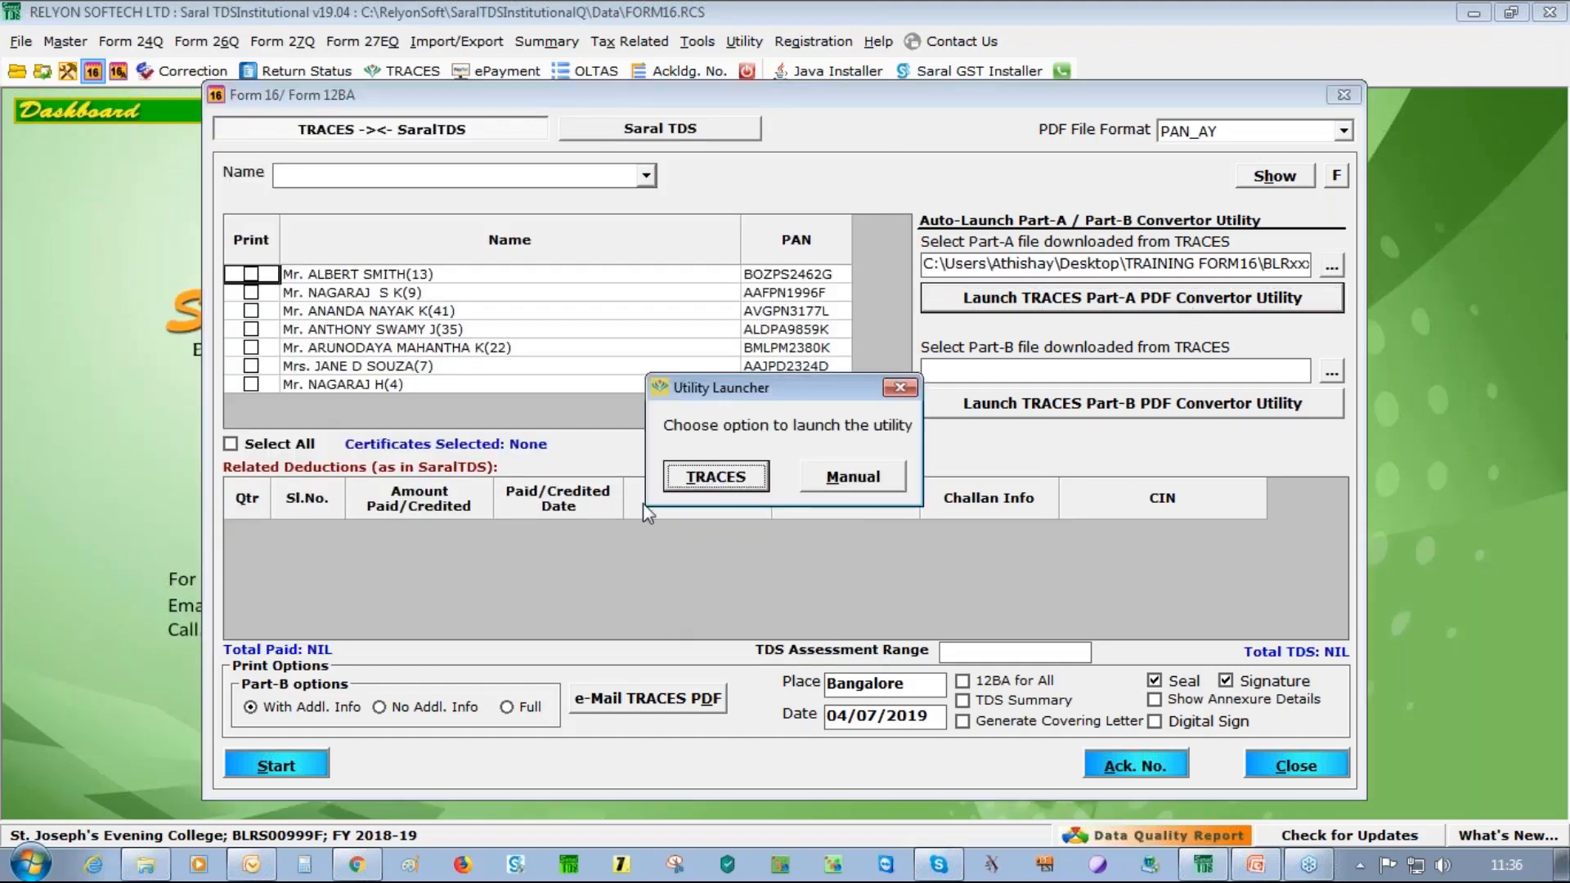
pyautogui.click(697, 488)
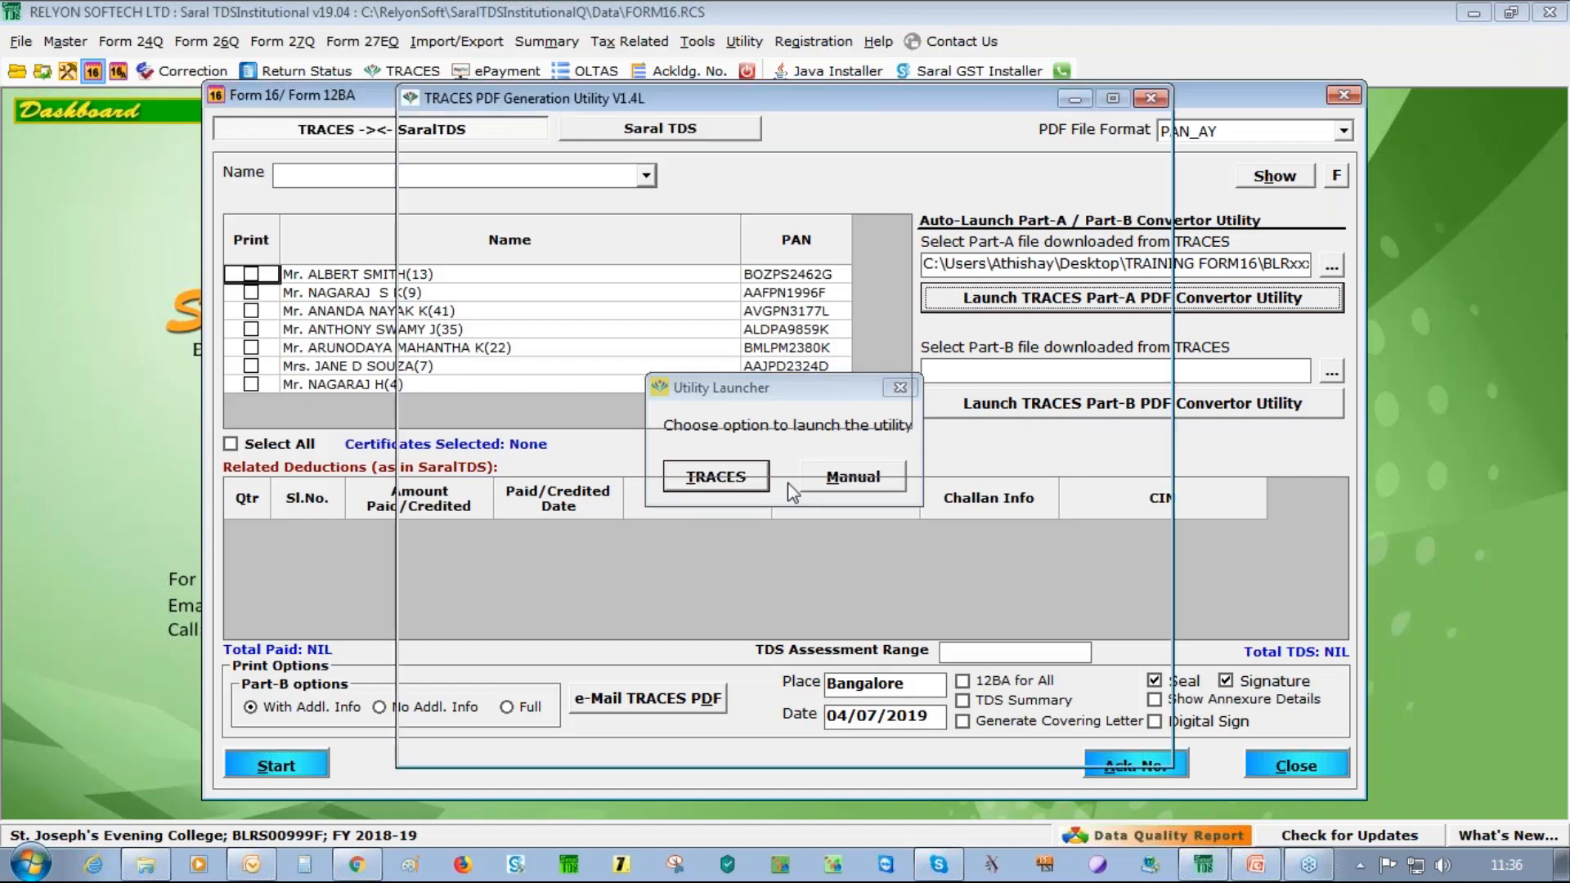
# Choose the Part-A Form 16 ZIP, enter its password, and set the save folder to Form16PartA
pyautogui.press('space')
pyautogui.hotkey('ctrl', 'v')
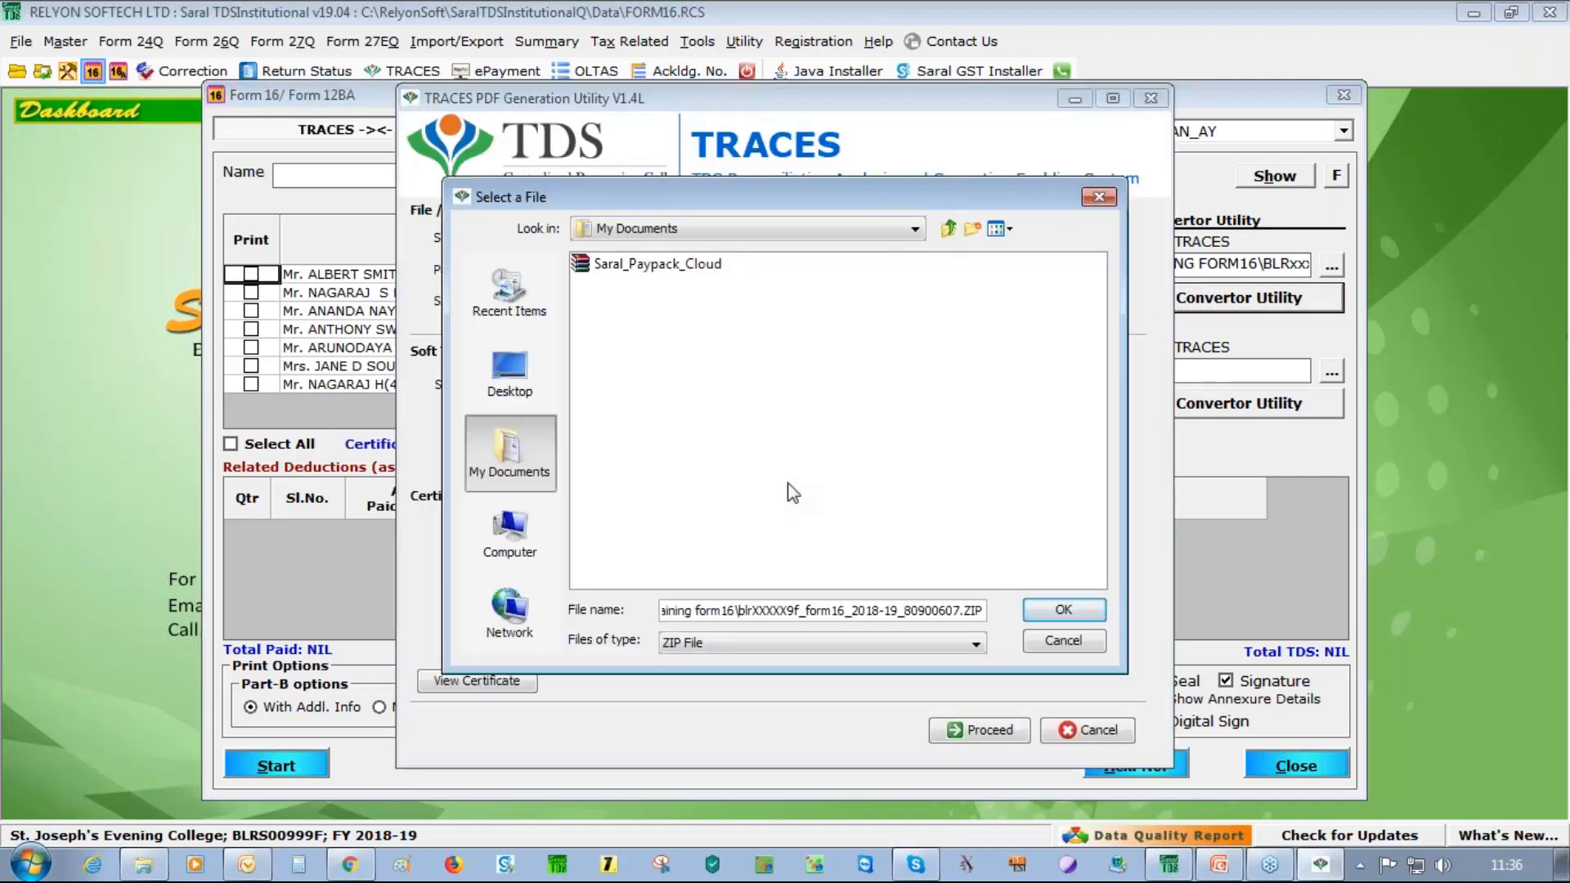
pyautogui.press('Return')
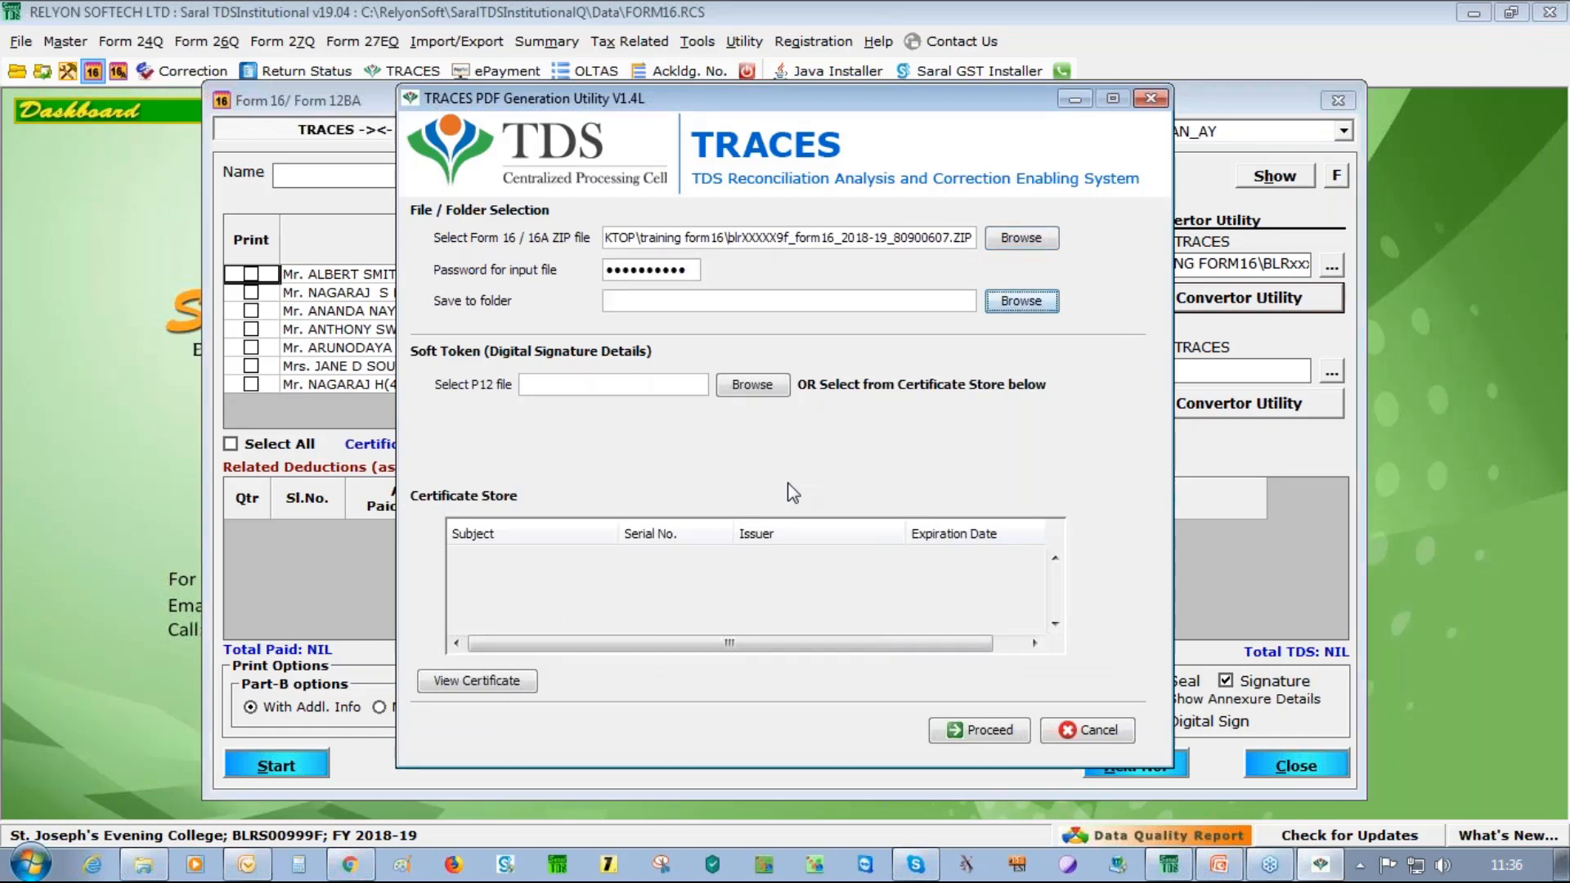
pyautogui.press('Return')
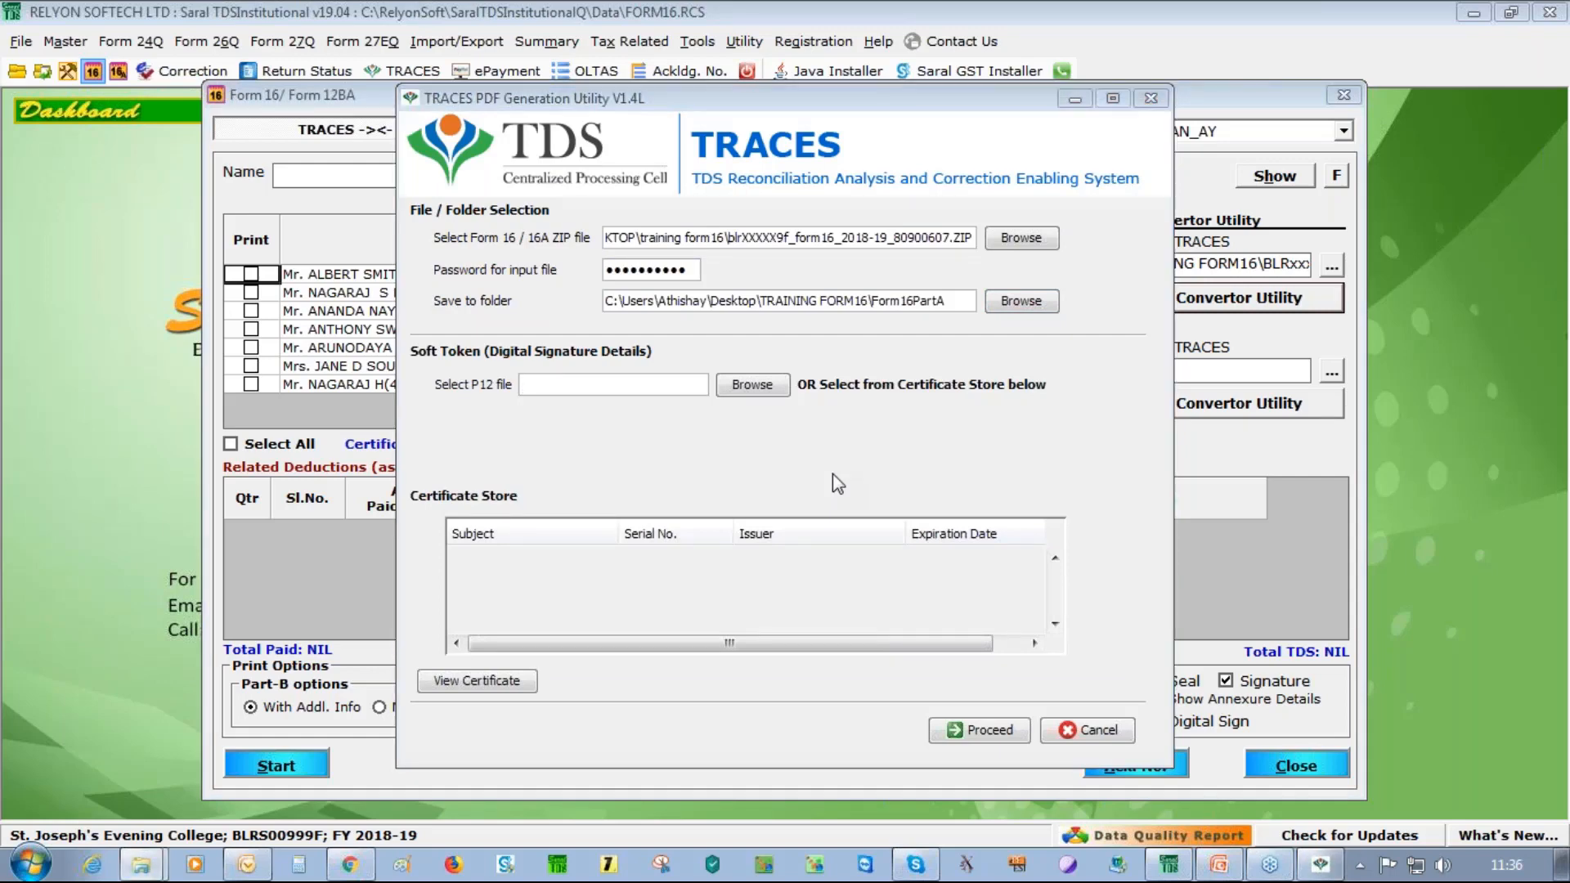
pyautogui.click(1019, 239)
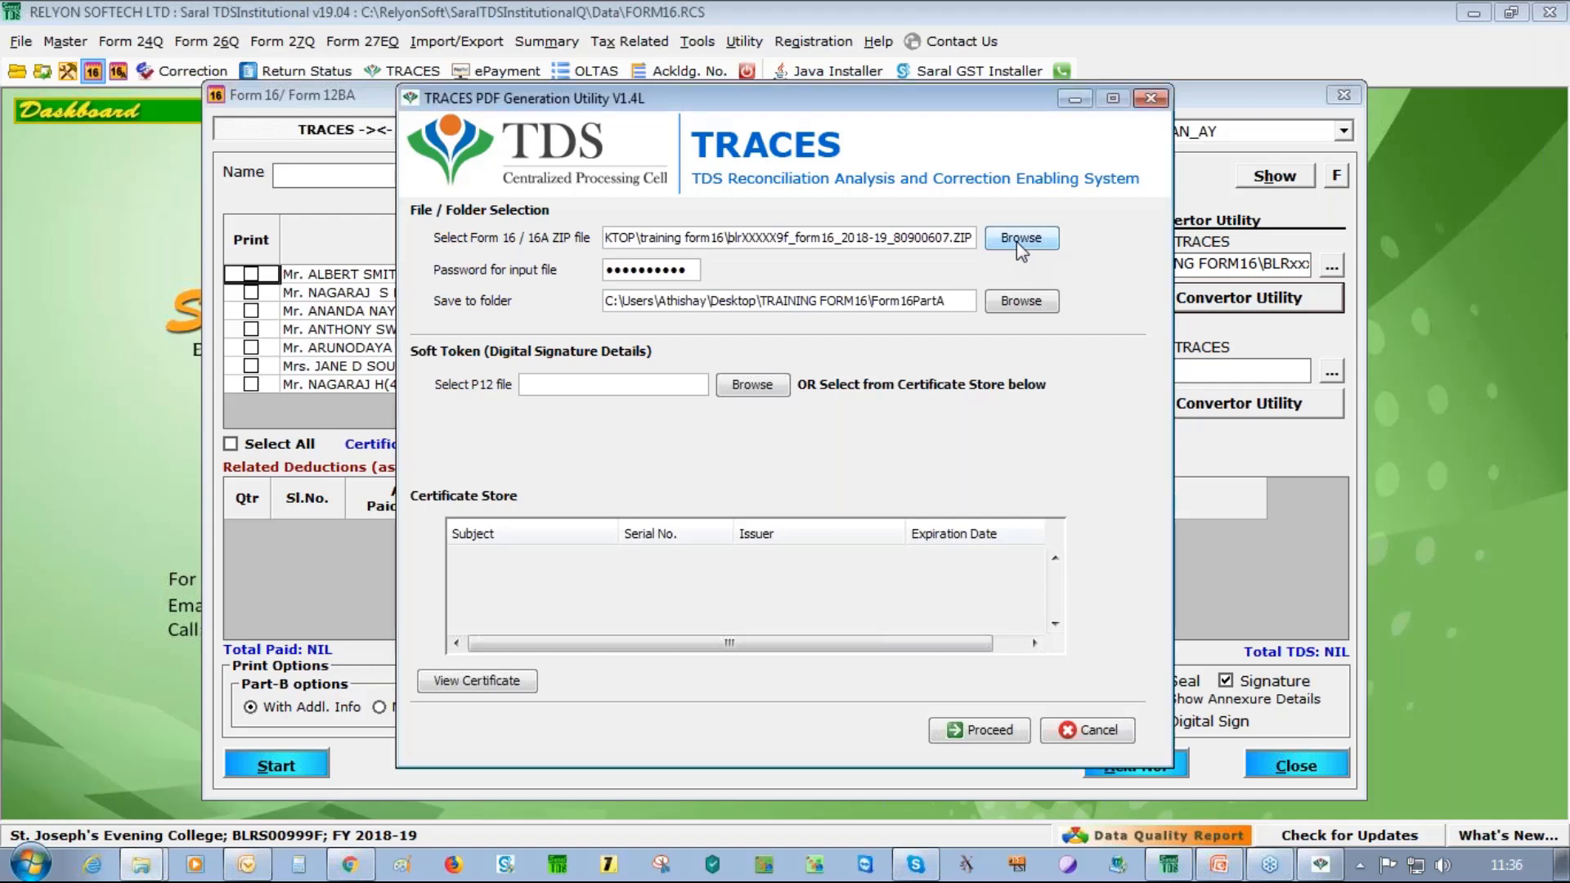
pyautogui.click(691, 264)
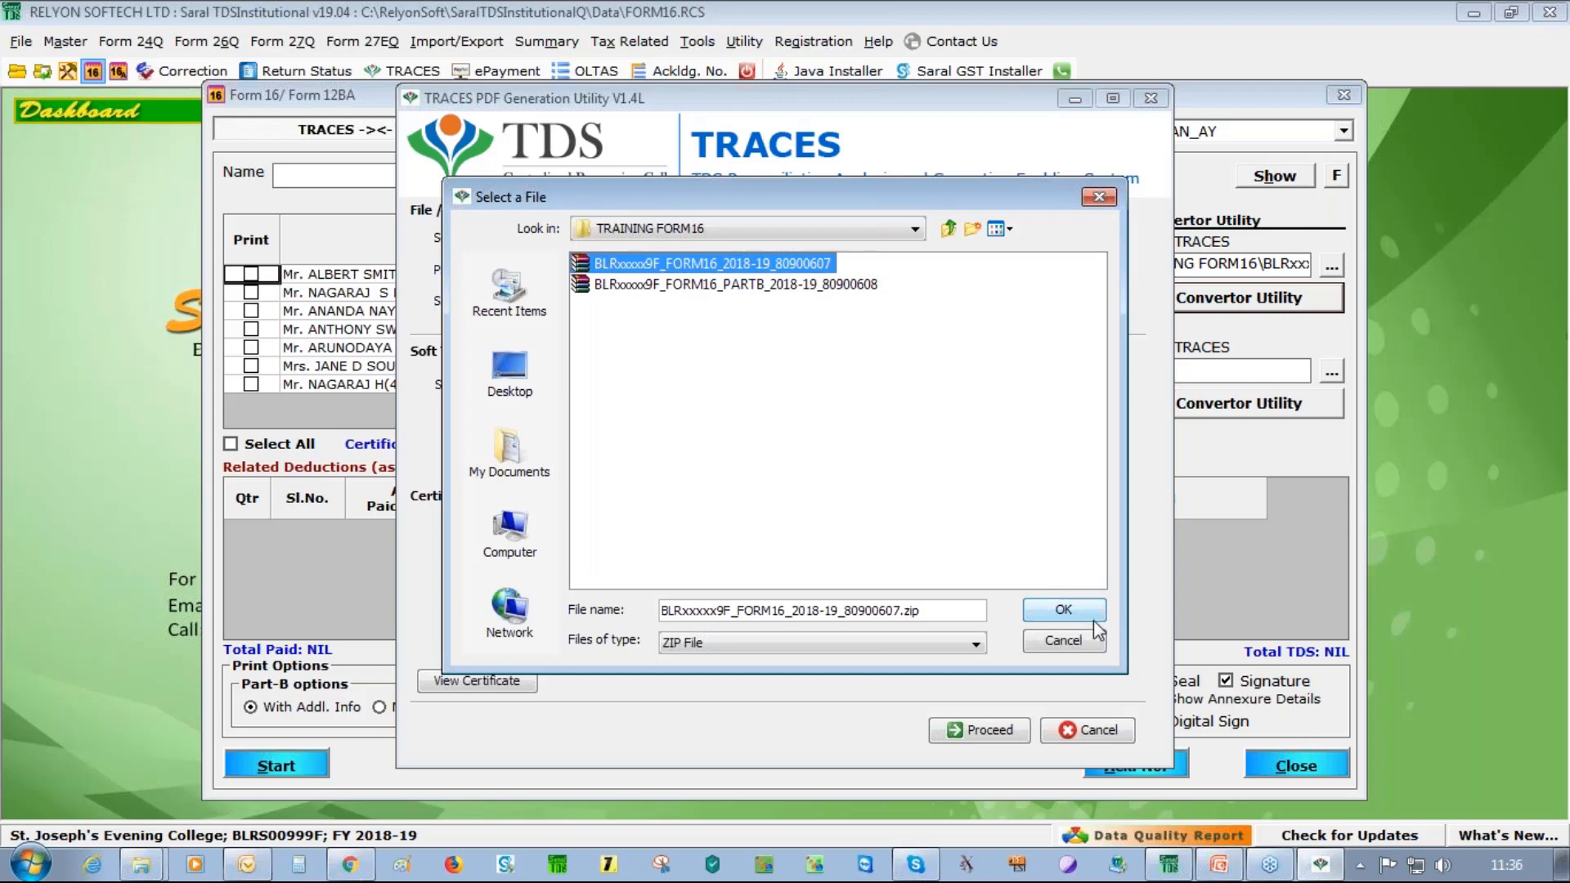
pyautogui.click(1063, 610)
pyautogui.moveTo(692, 273); pyautogui.dragTo(546, 255)
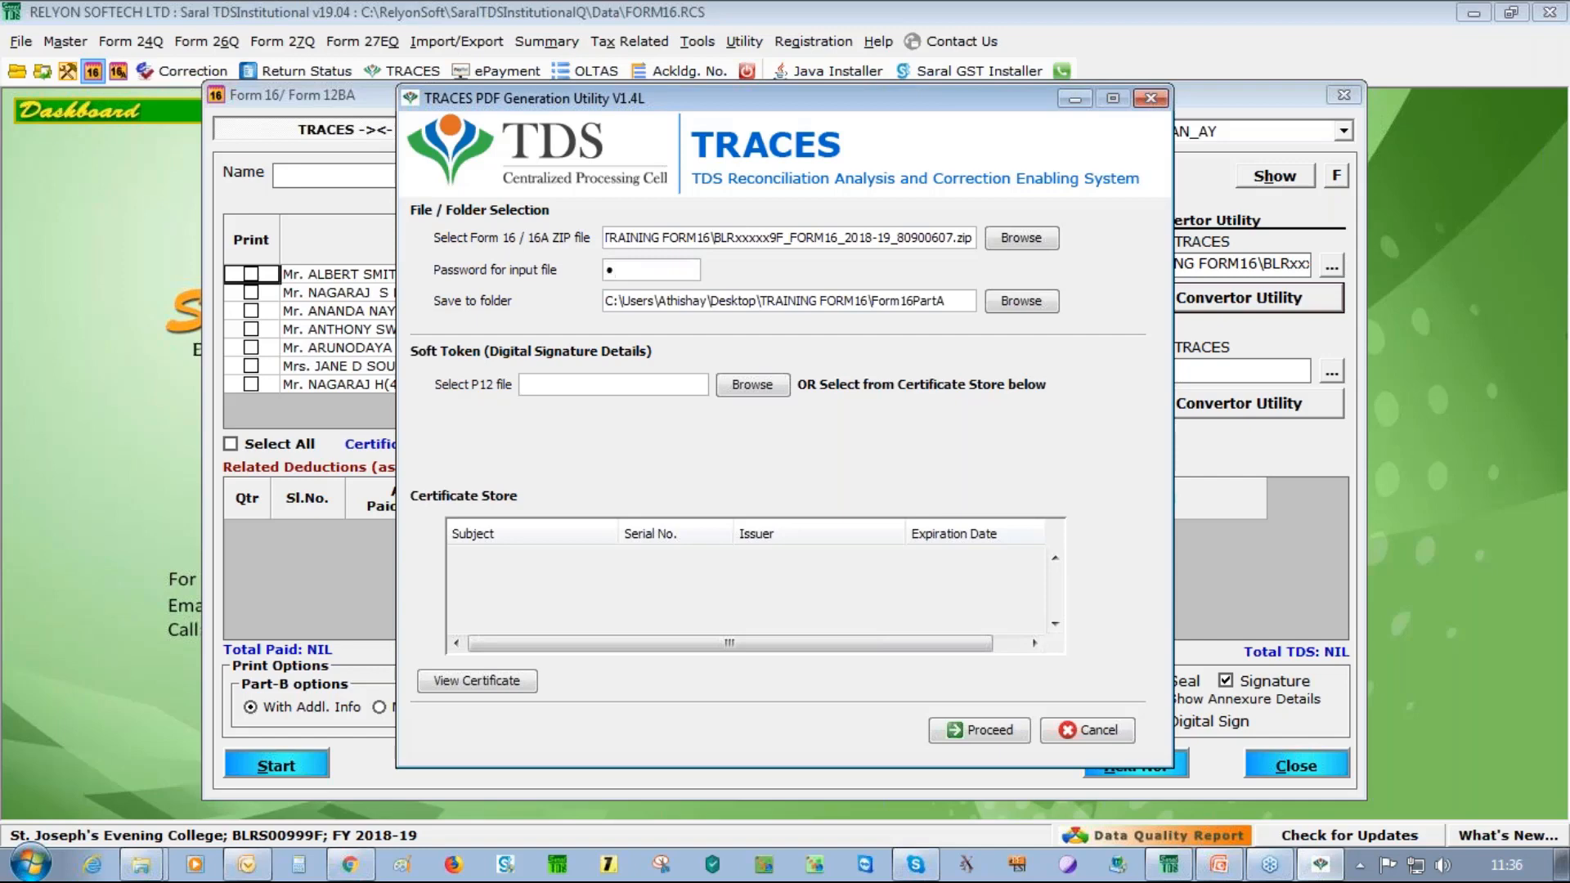
pyautogui.write('123456789')
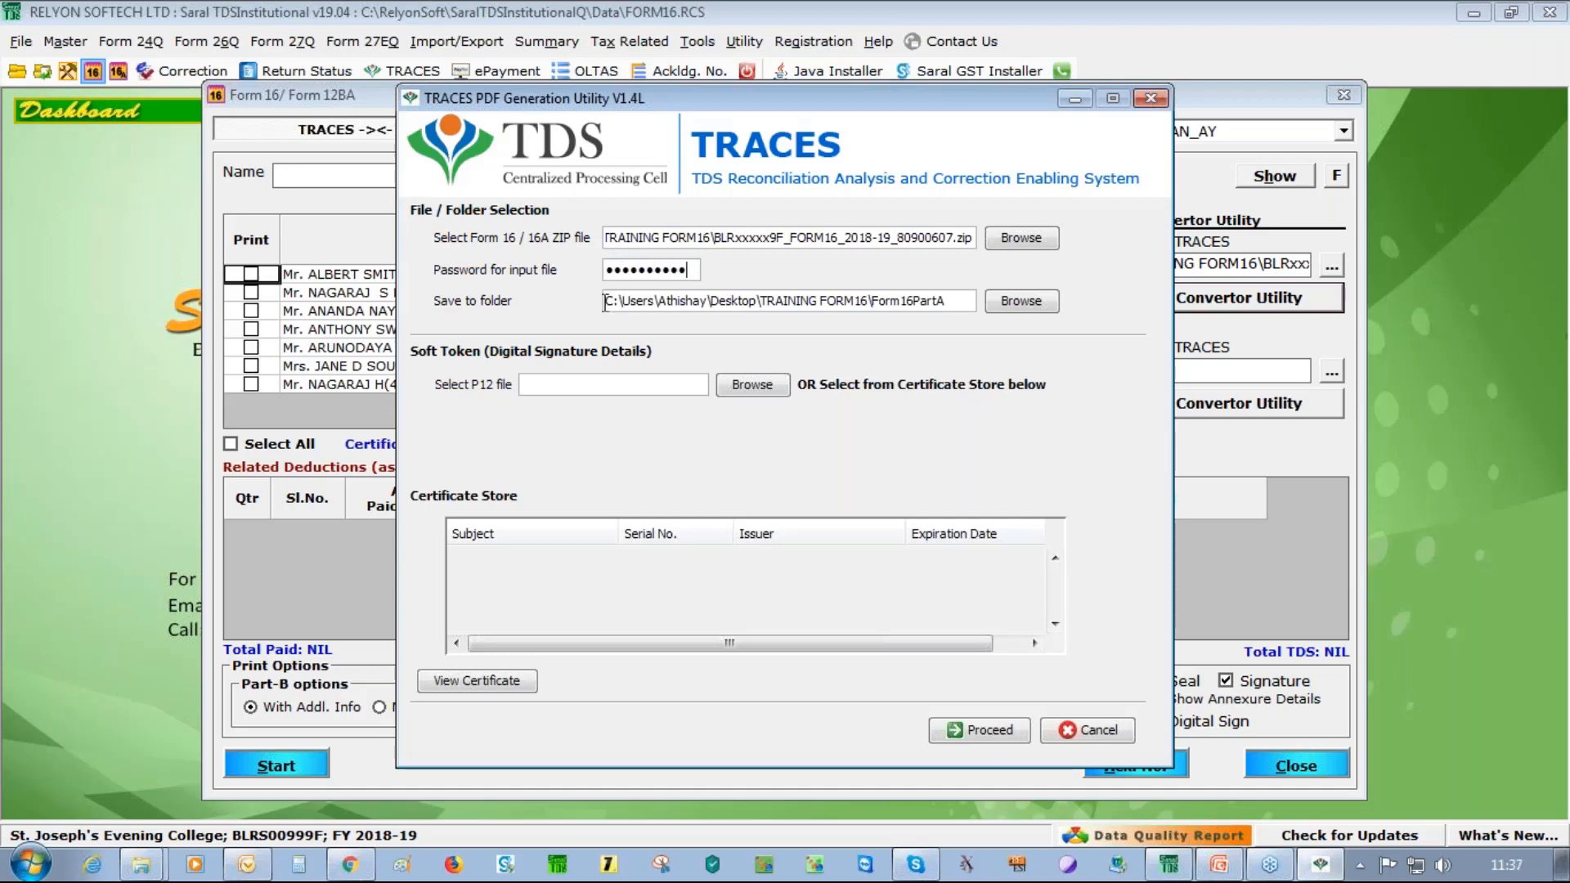
pyautogui.moveTo(604, 302); pyautogui.dragTo(993, 309)
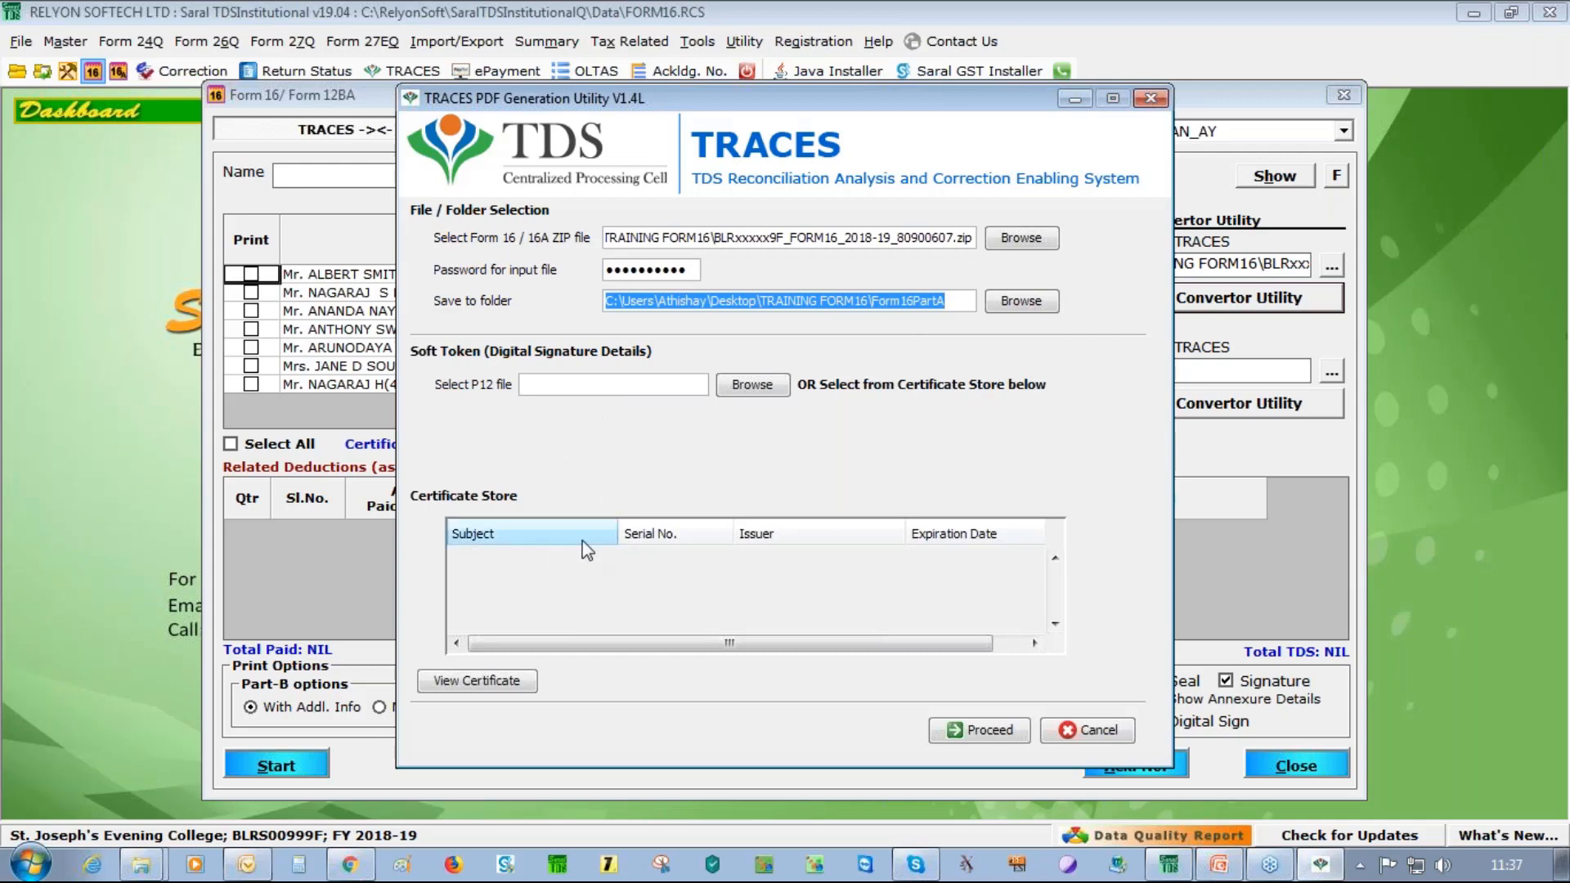
# Proceed without a digital signature and generate the 38 Part-A PDFs
pyautogui.click(990, 730)
pyautogui.click(763, 464)
pyautogui.click(763, 463)
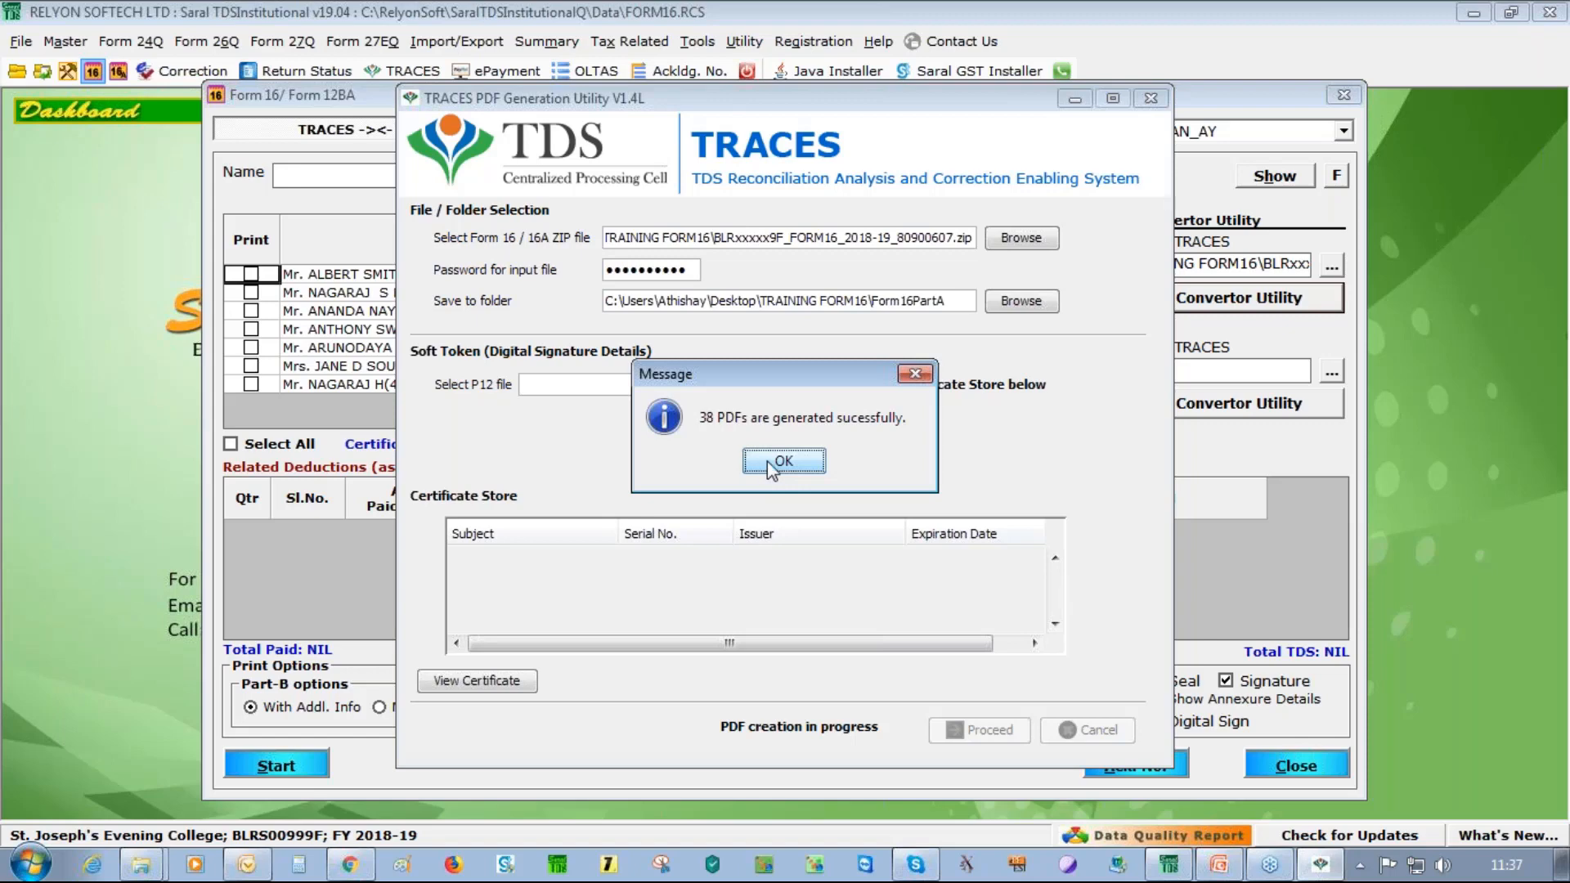
pyautogui.click(769, 464)
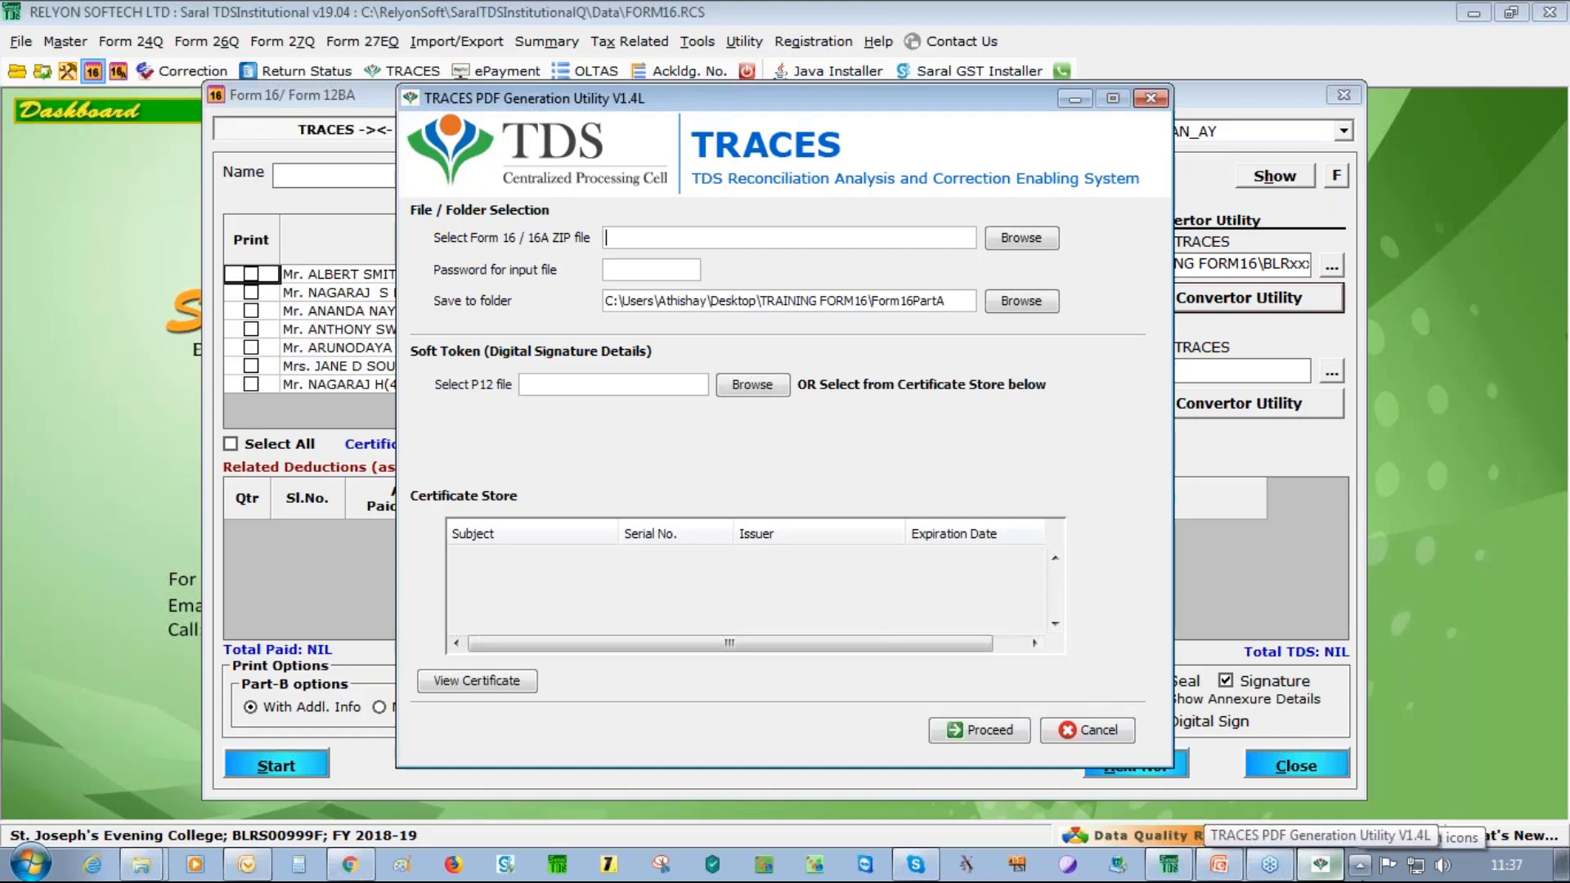
# Show the desktop and open TRAINING FORM16 > Form16PartA to see the generated PDFs
pyautogui.rightClick(1374, 876)
pyautogui.click(1388, 768)
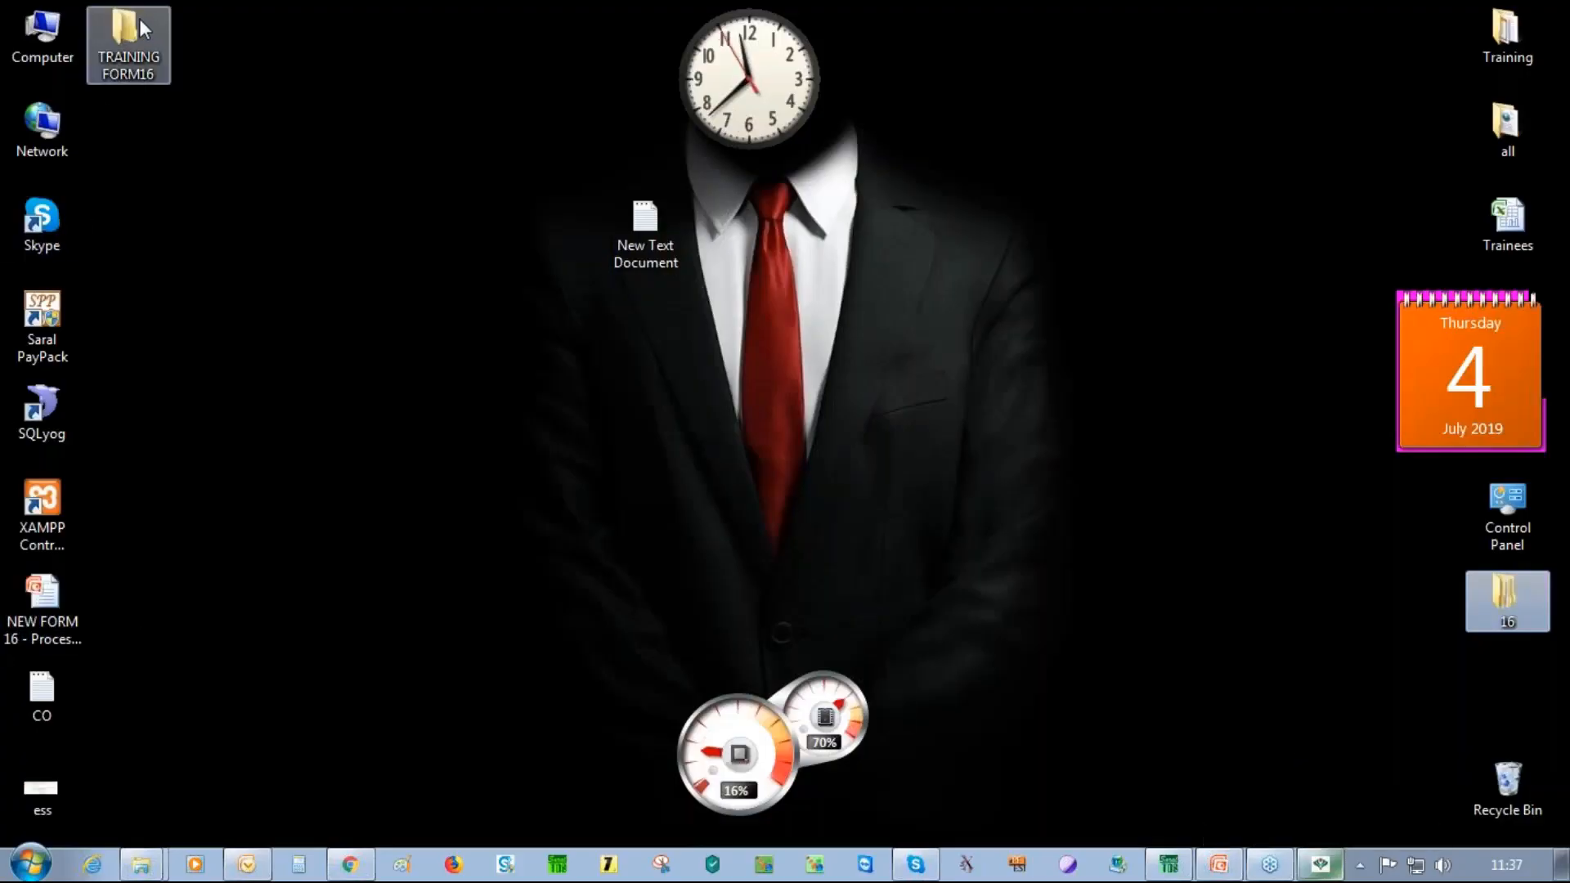
pyautogui.doubleClick(139, 25)
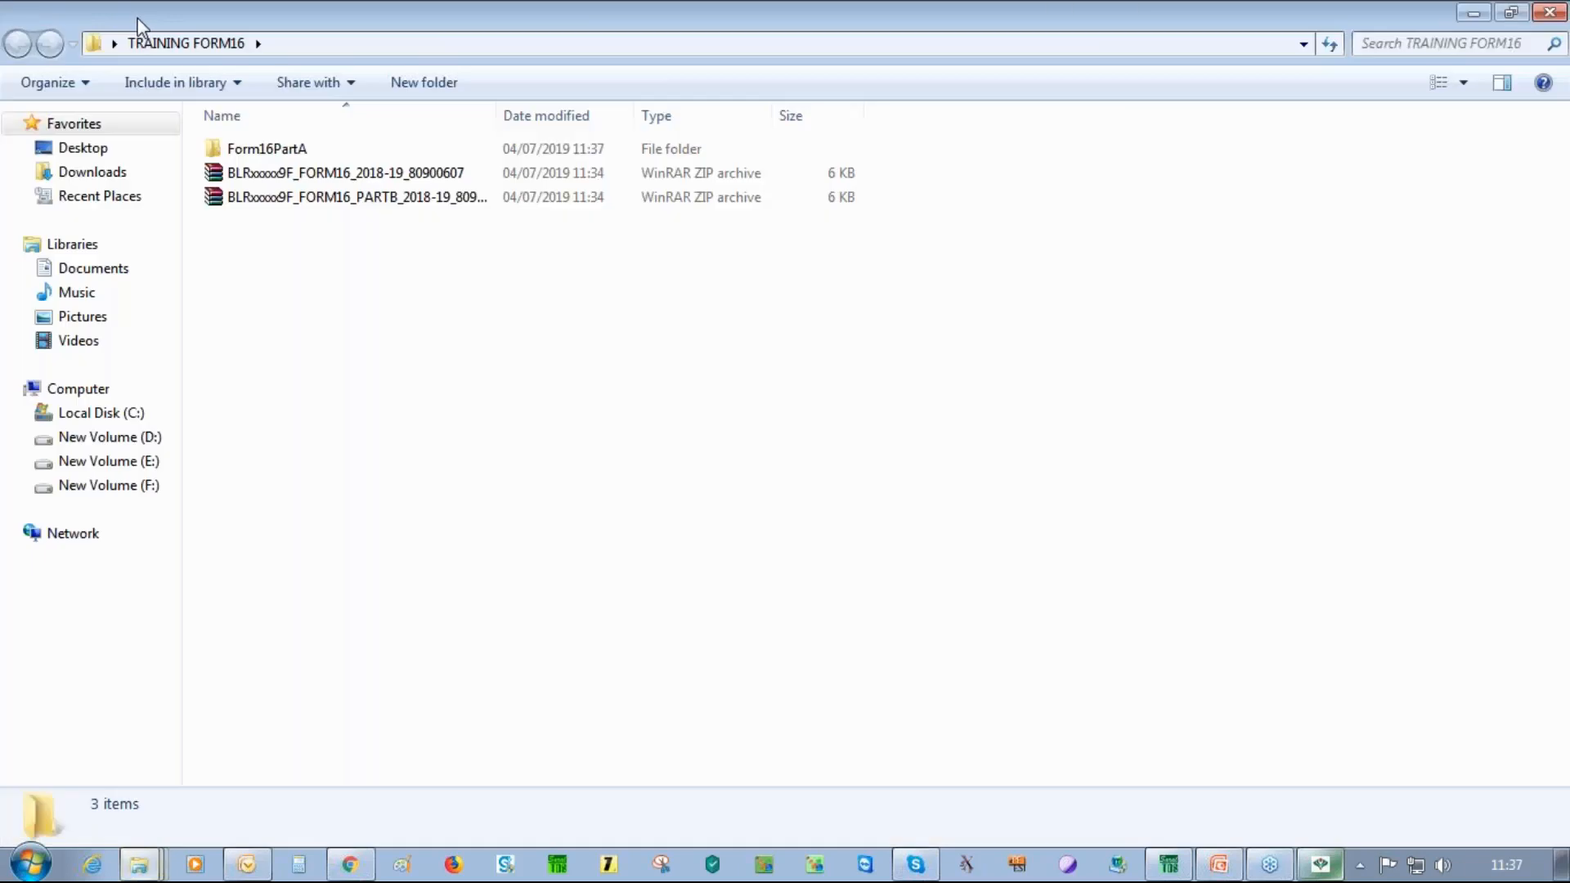
pyautogui.doubleClick(301, 152)
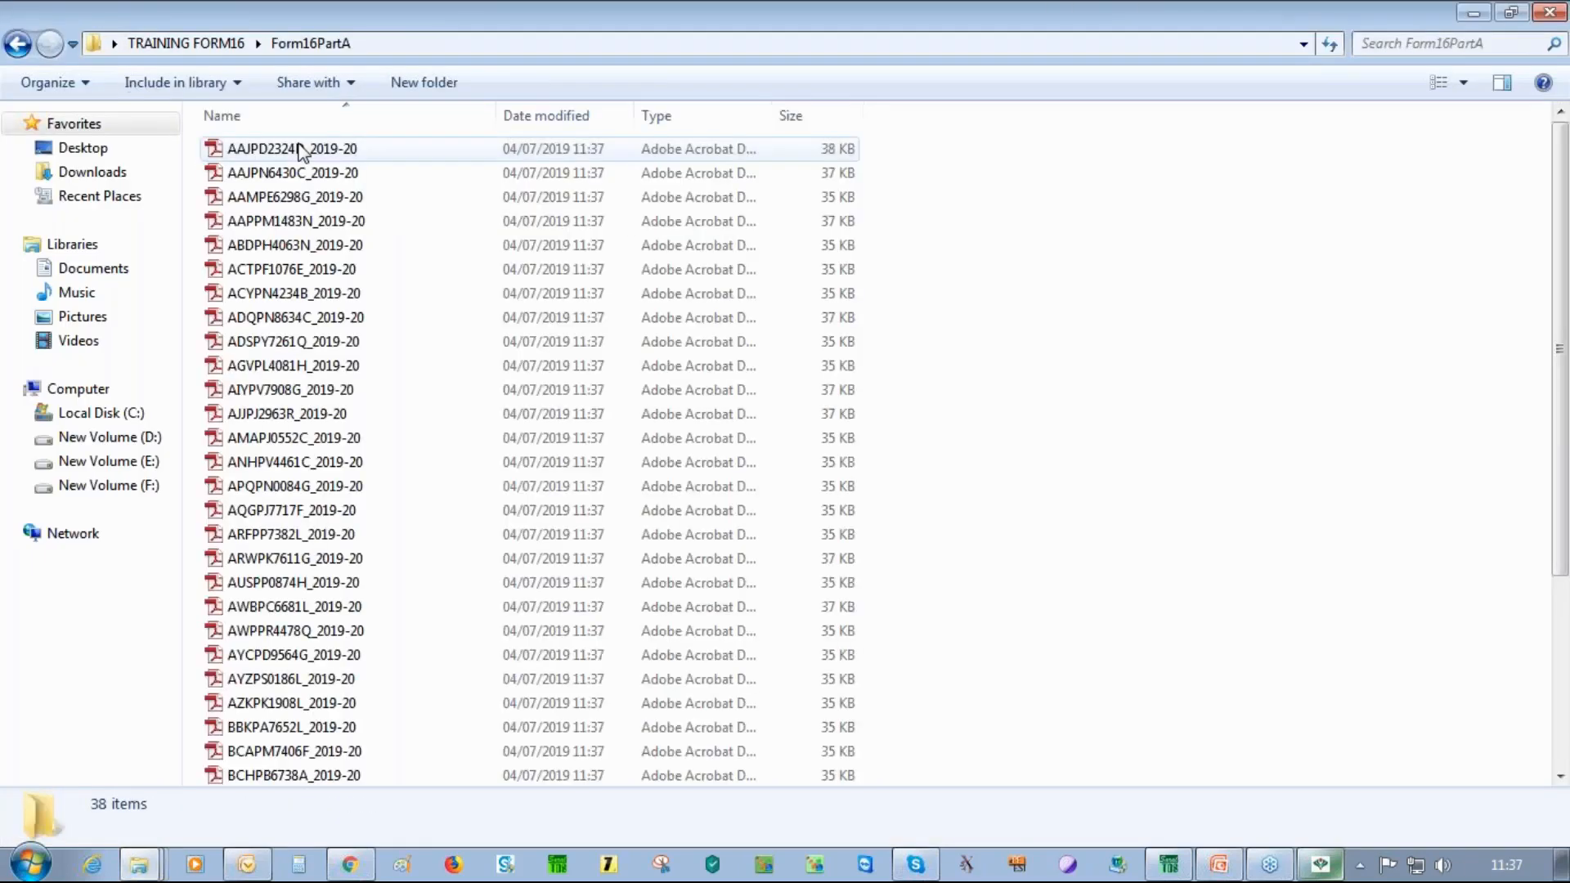
# Review the first Part-A PDF in Adobe Reader, then close Reader and Explorer
pyautogui.doubleClick(301, 152)
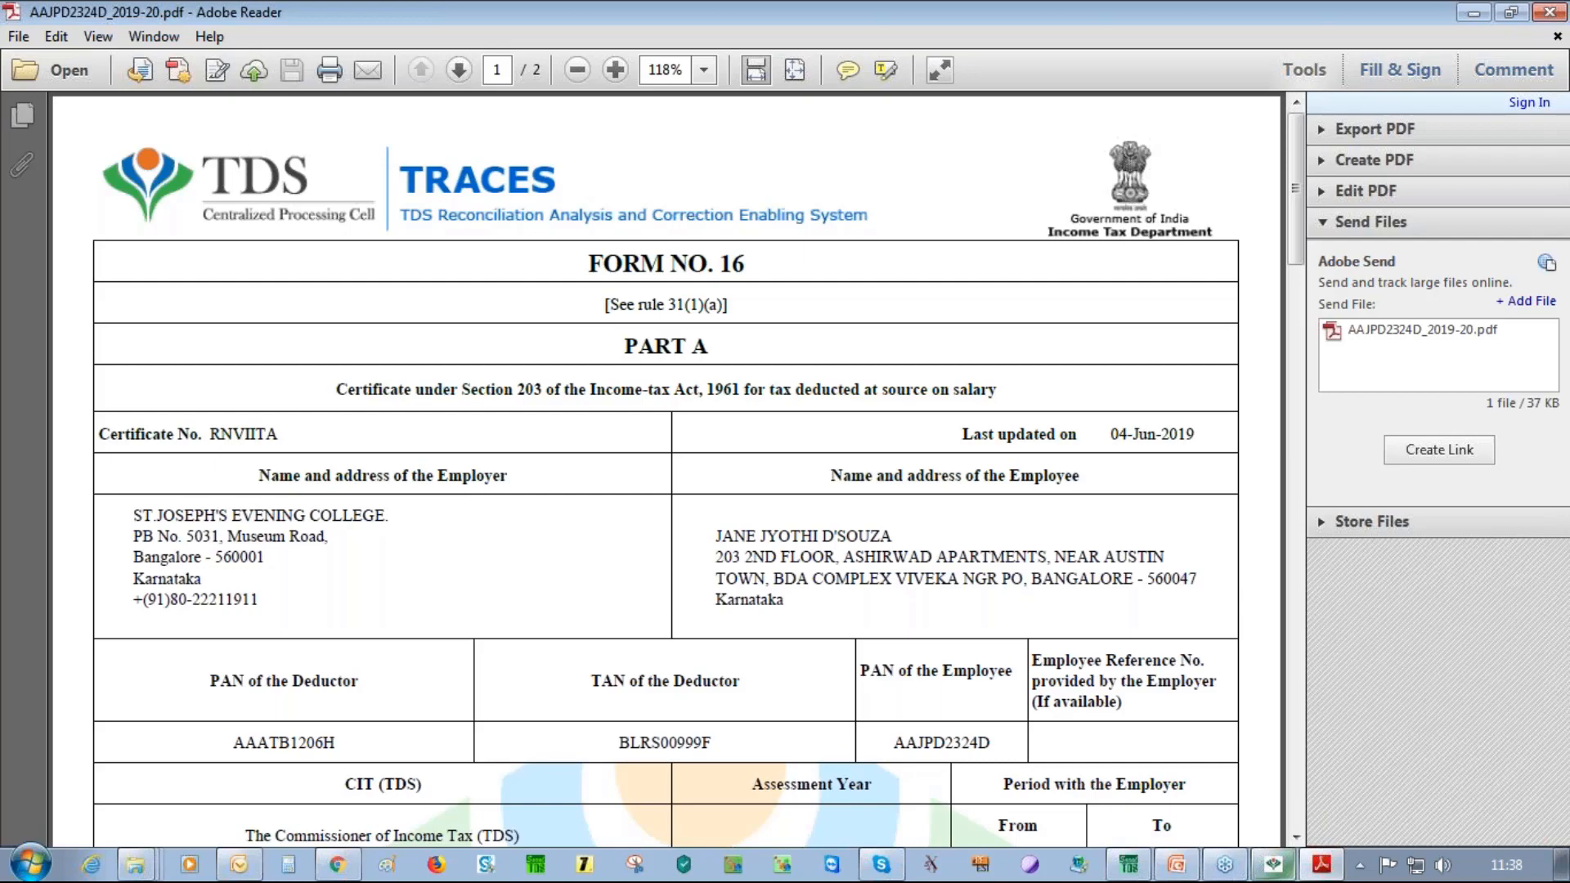
pyautogui.scroll(-1, 1301, 216)
pyautogui.moveTo(1297, 211); pyautogui.dragTo(1267, 773)
pyautogui.click(1549, 13)
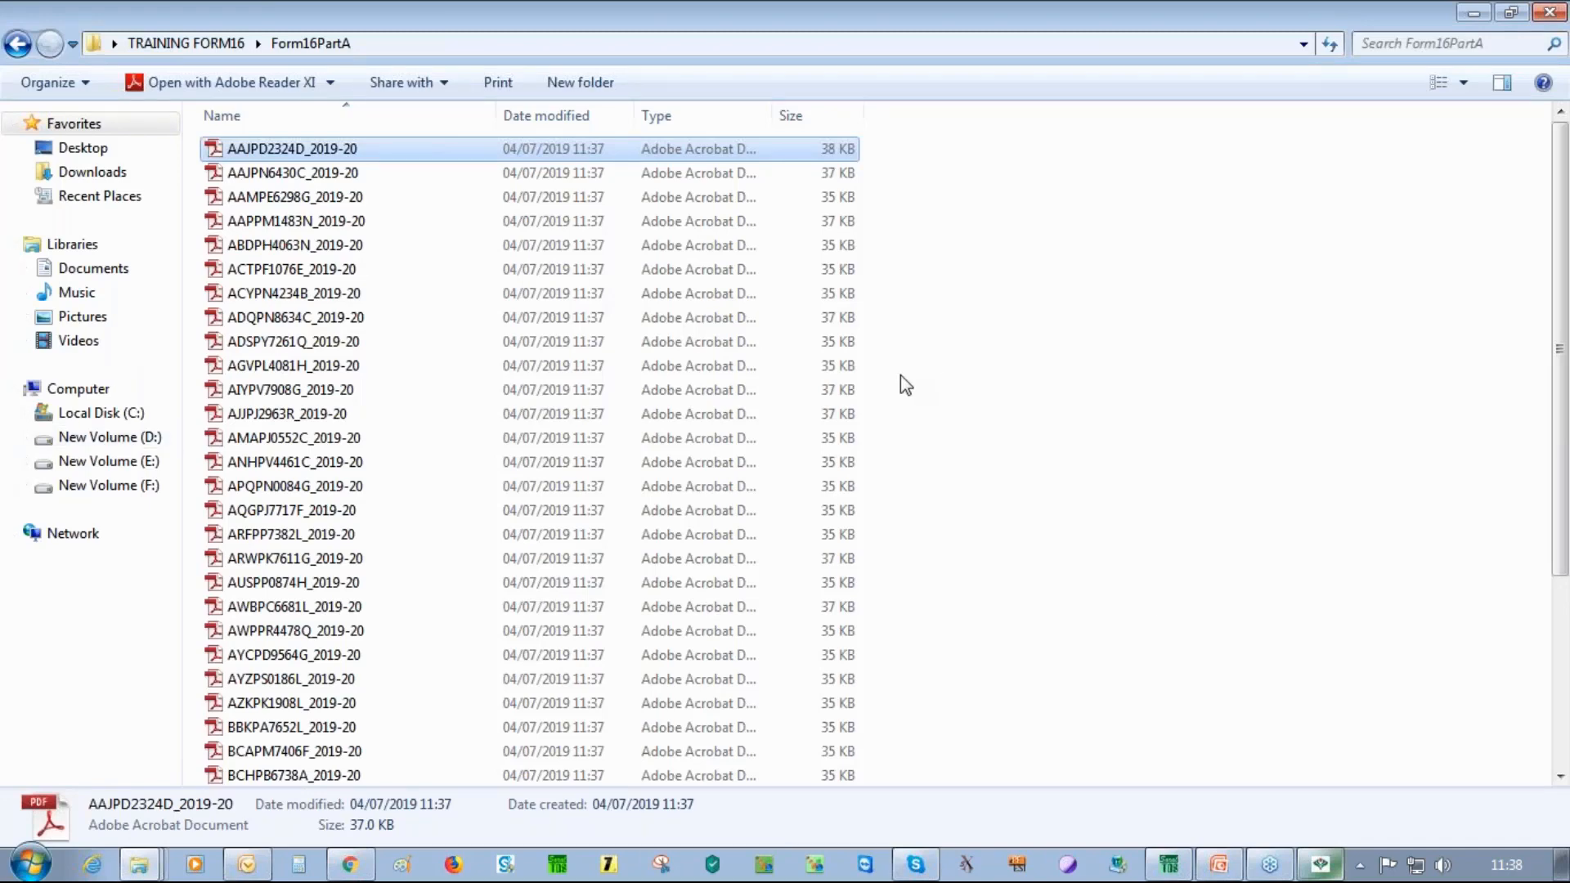
pyautogui.click(1543, 22)
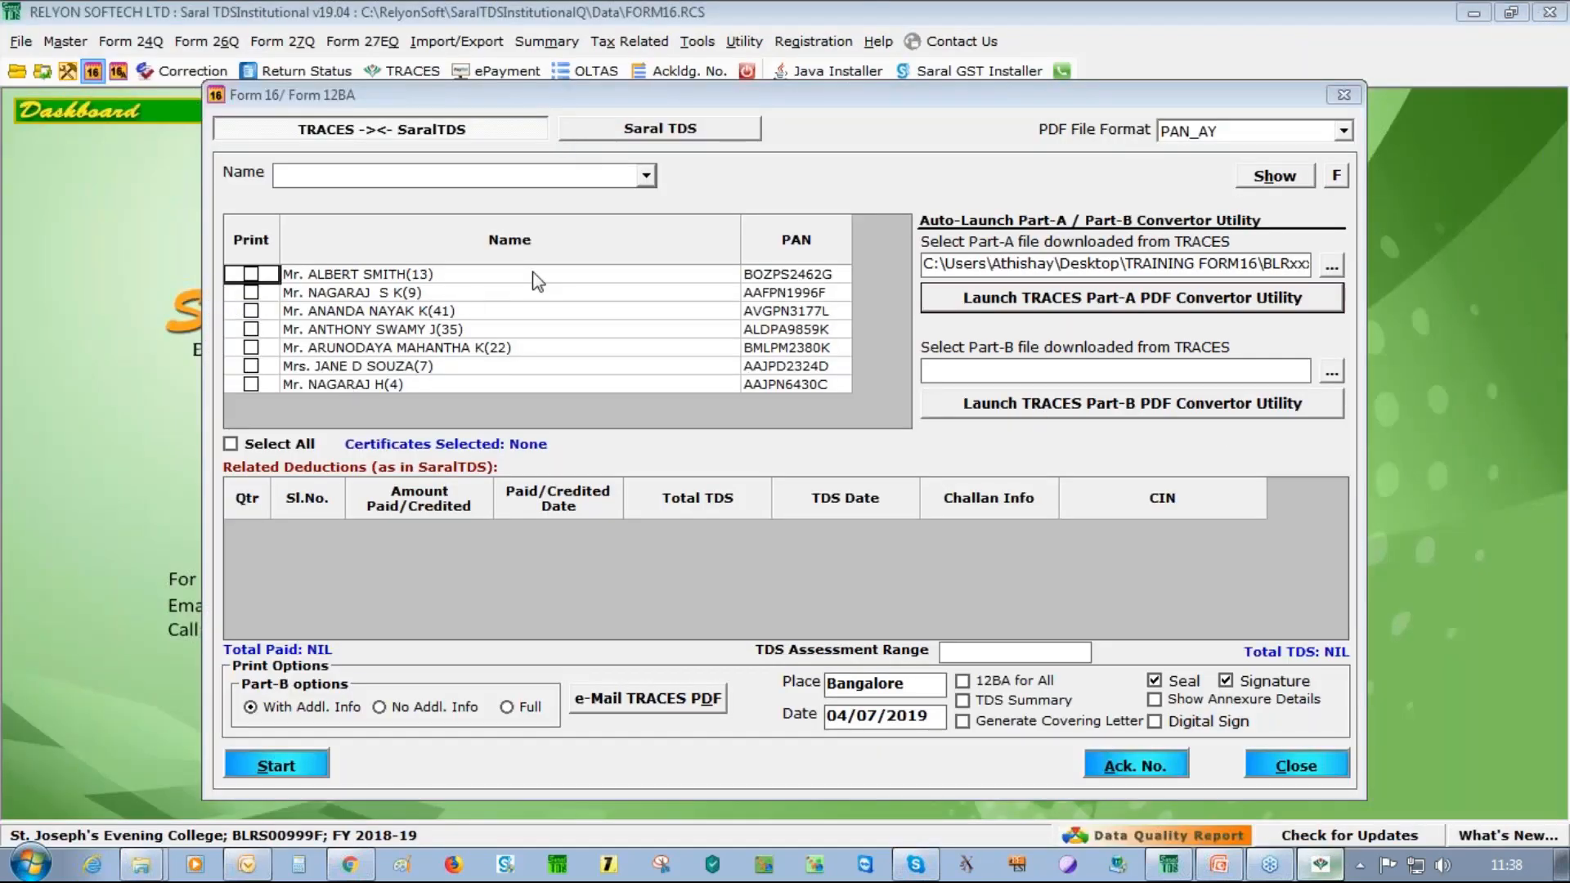
# Select the PARTB ZIP file as the Part-B input in Saral TDS
pyautogui.click(1330, 375)
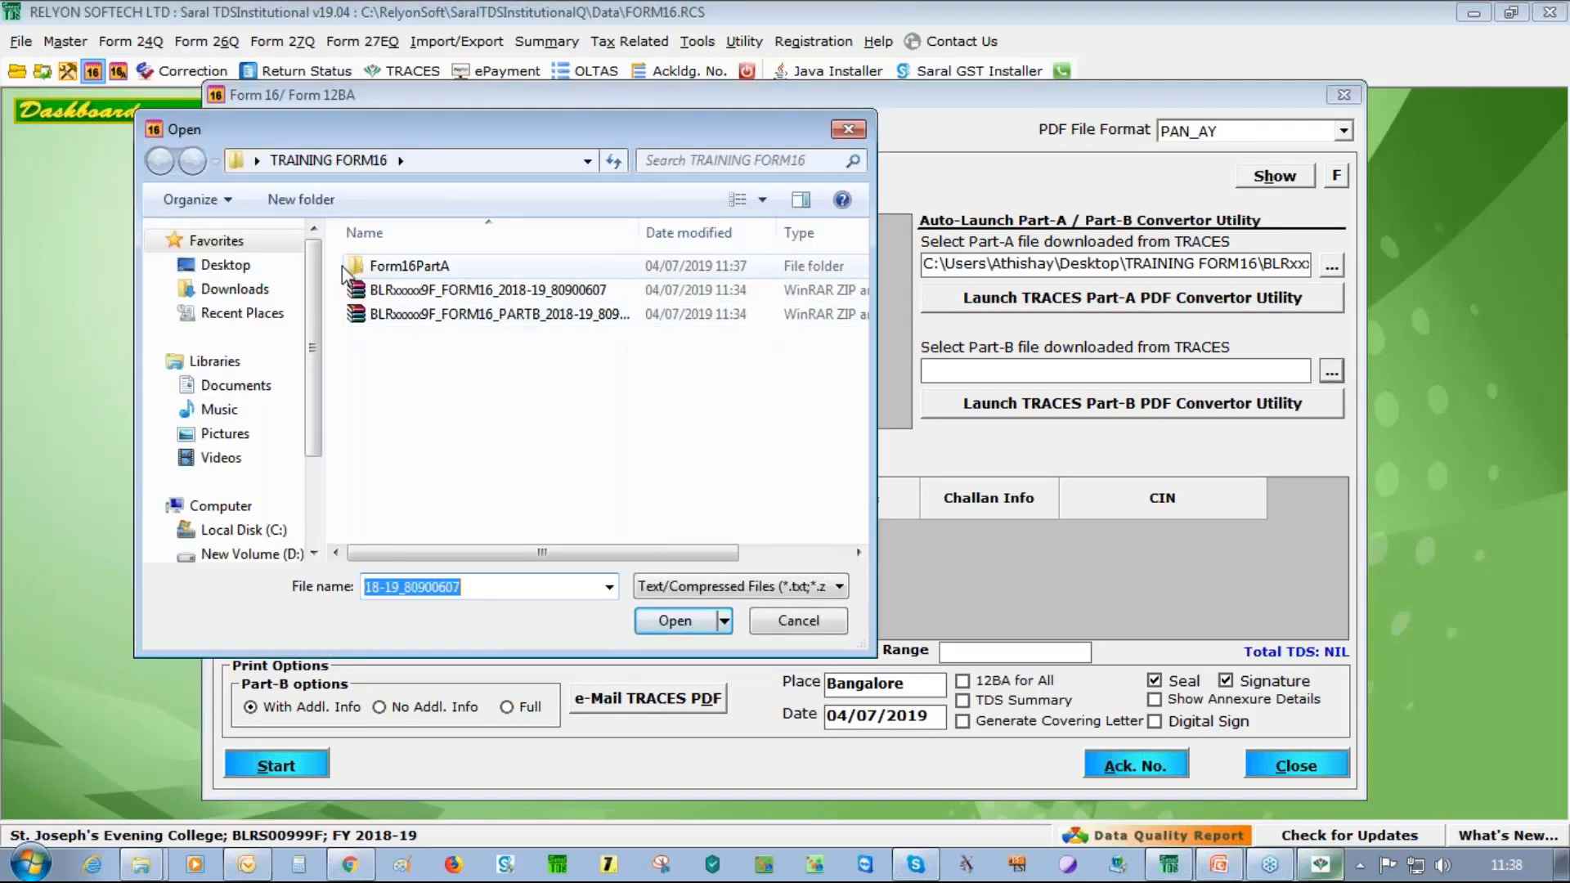
pyautogui.click(557, 317)
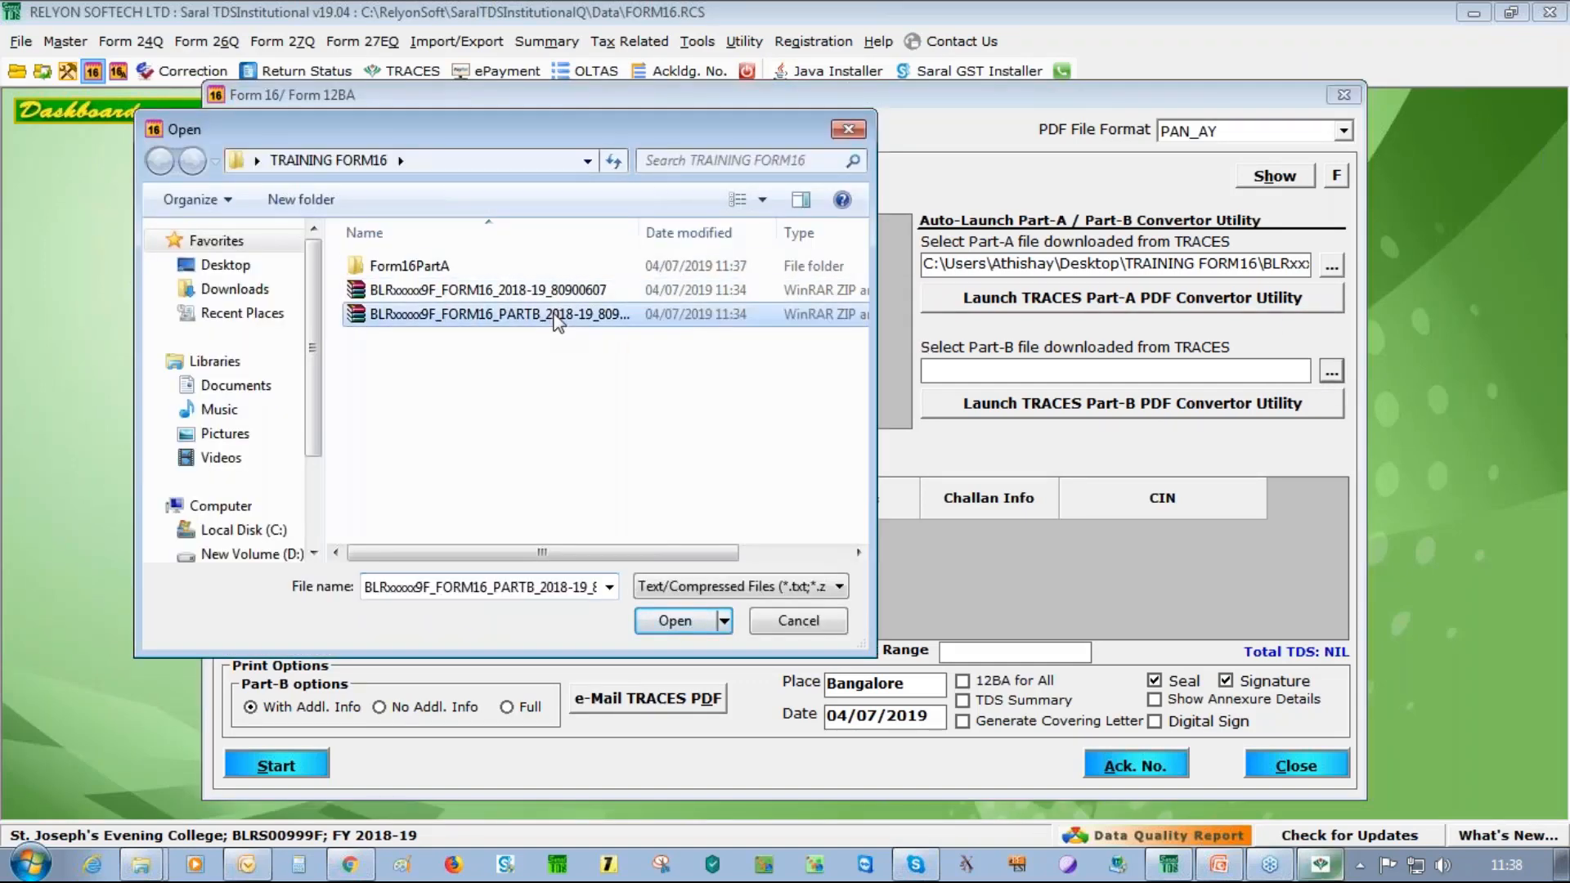
pyautogui.click(657, 628)
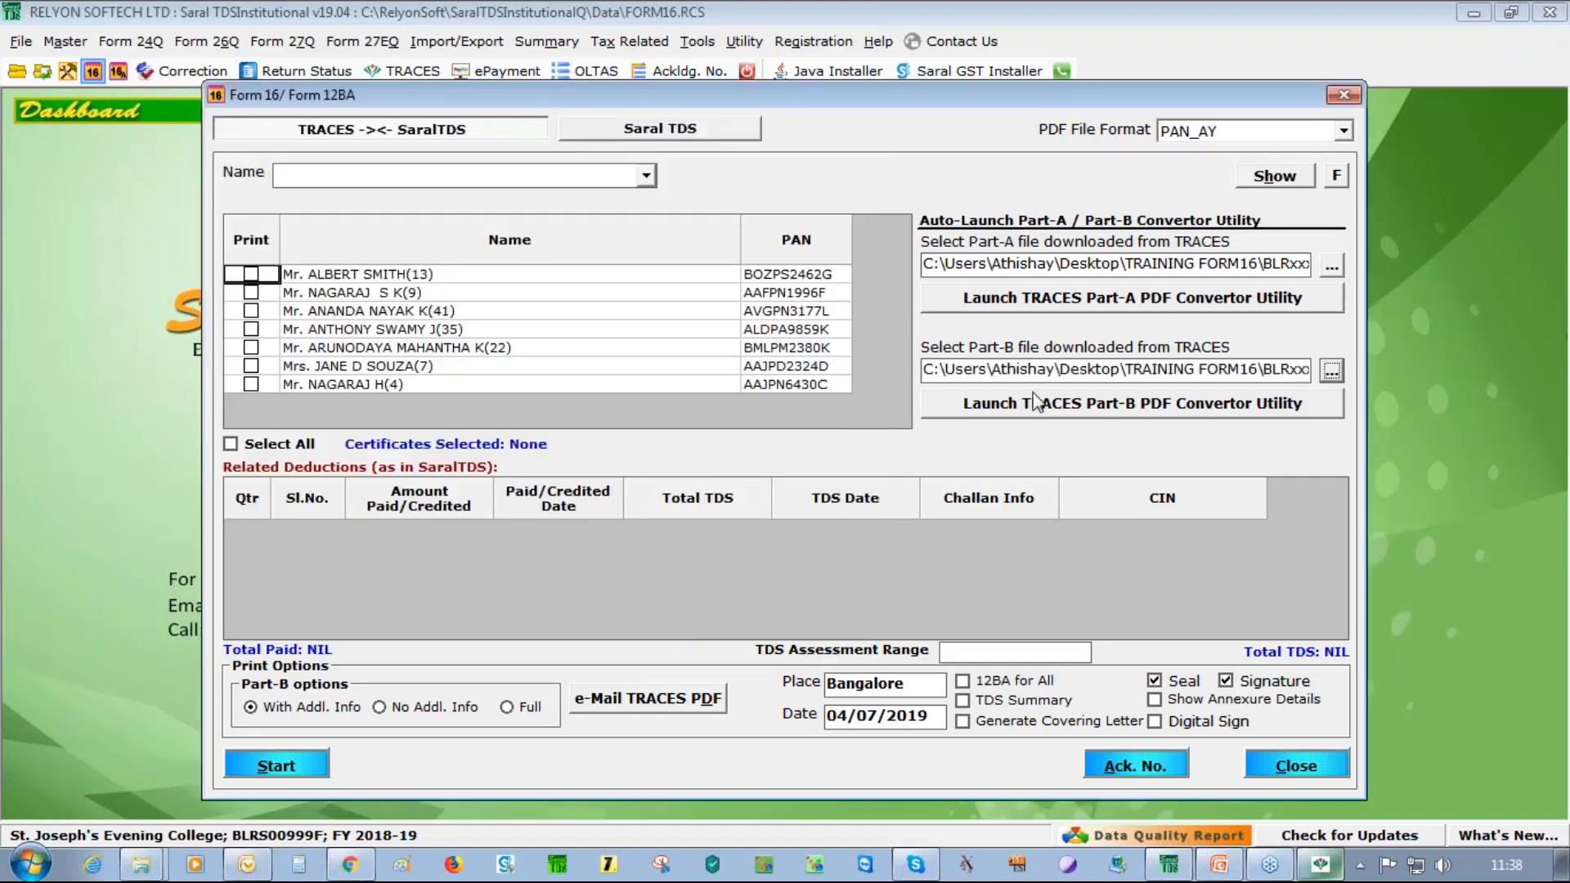
# Launch the Part-B converter in TRACES mode with the ZIP and Form16PartB folder, and proceed
pyautogui.click(1078, 409)
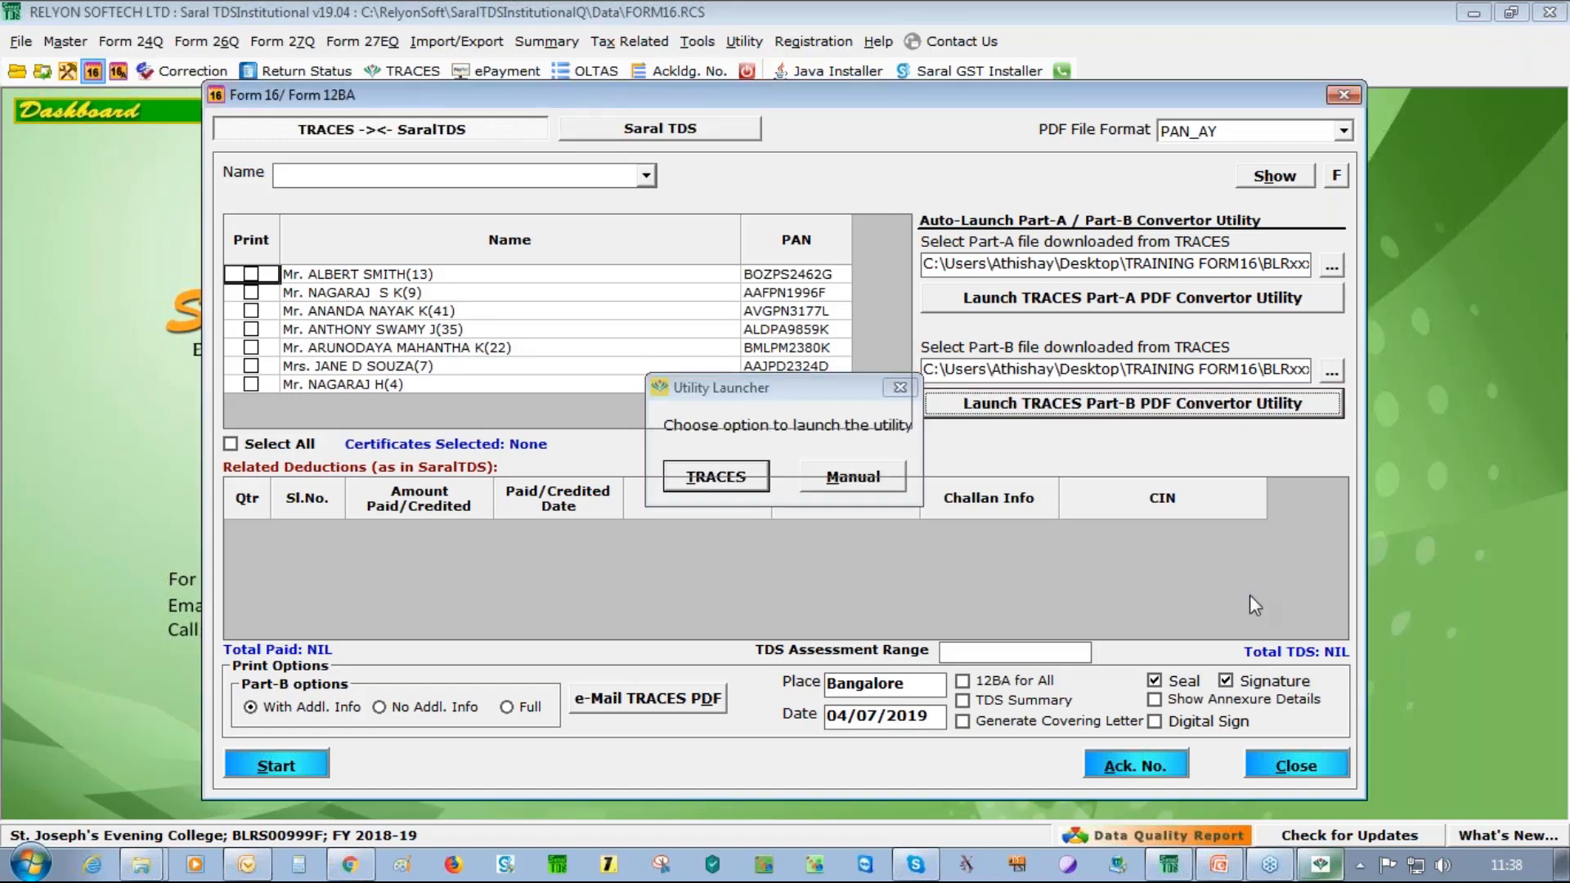
pyautogui.press('Return')
pyautogui.press('Return')
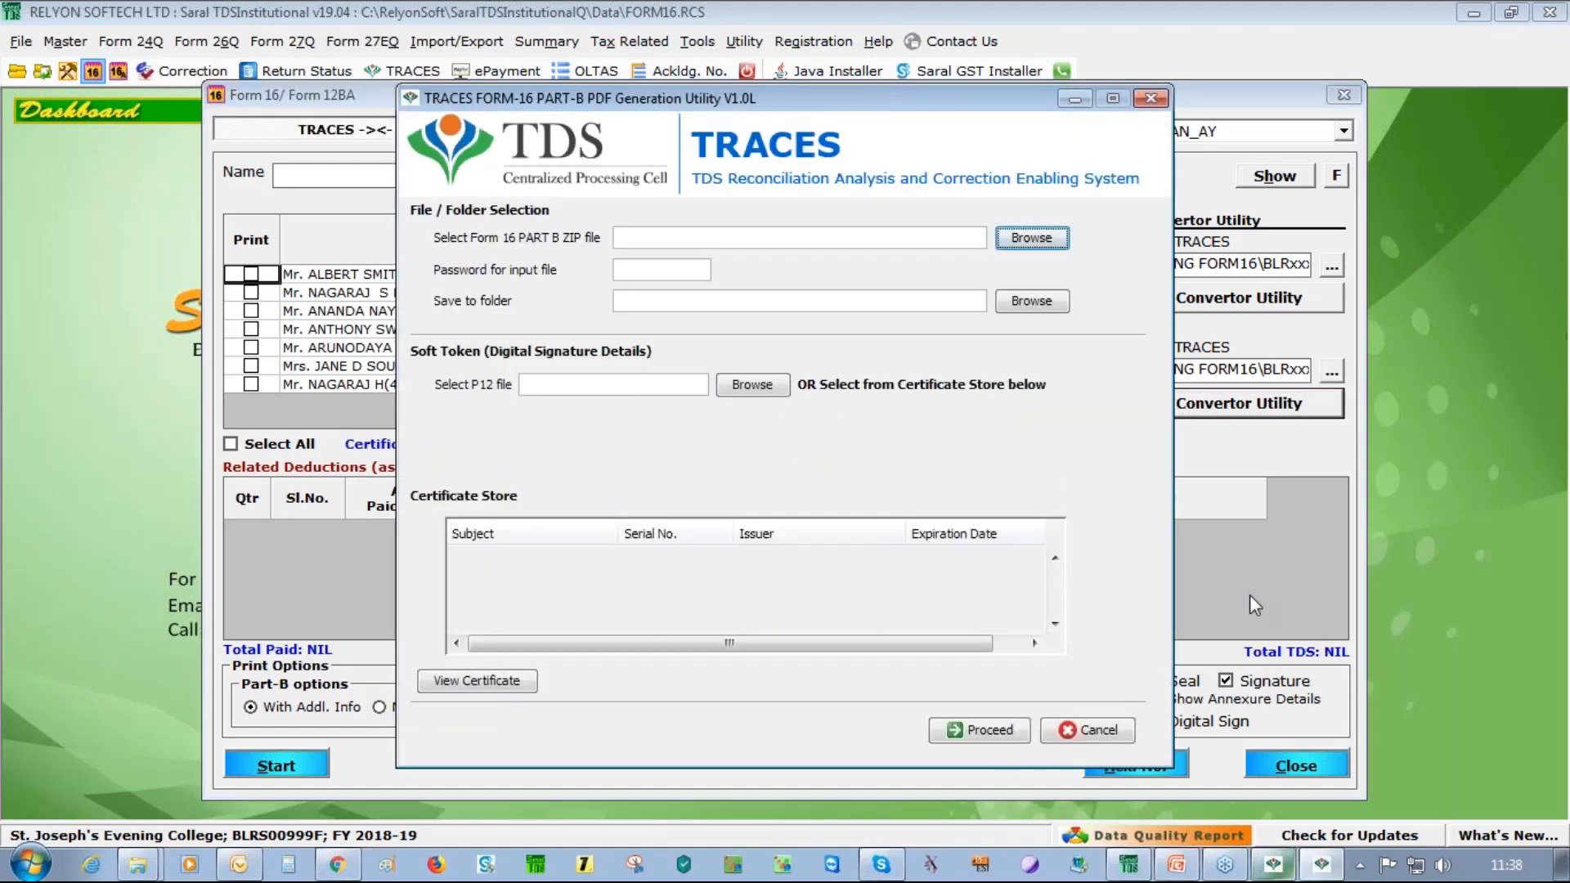
pyautogui.press('Return')
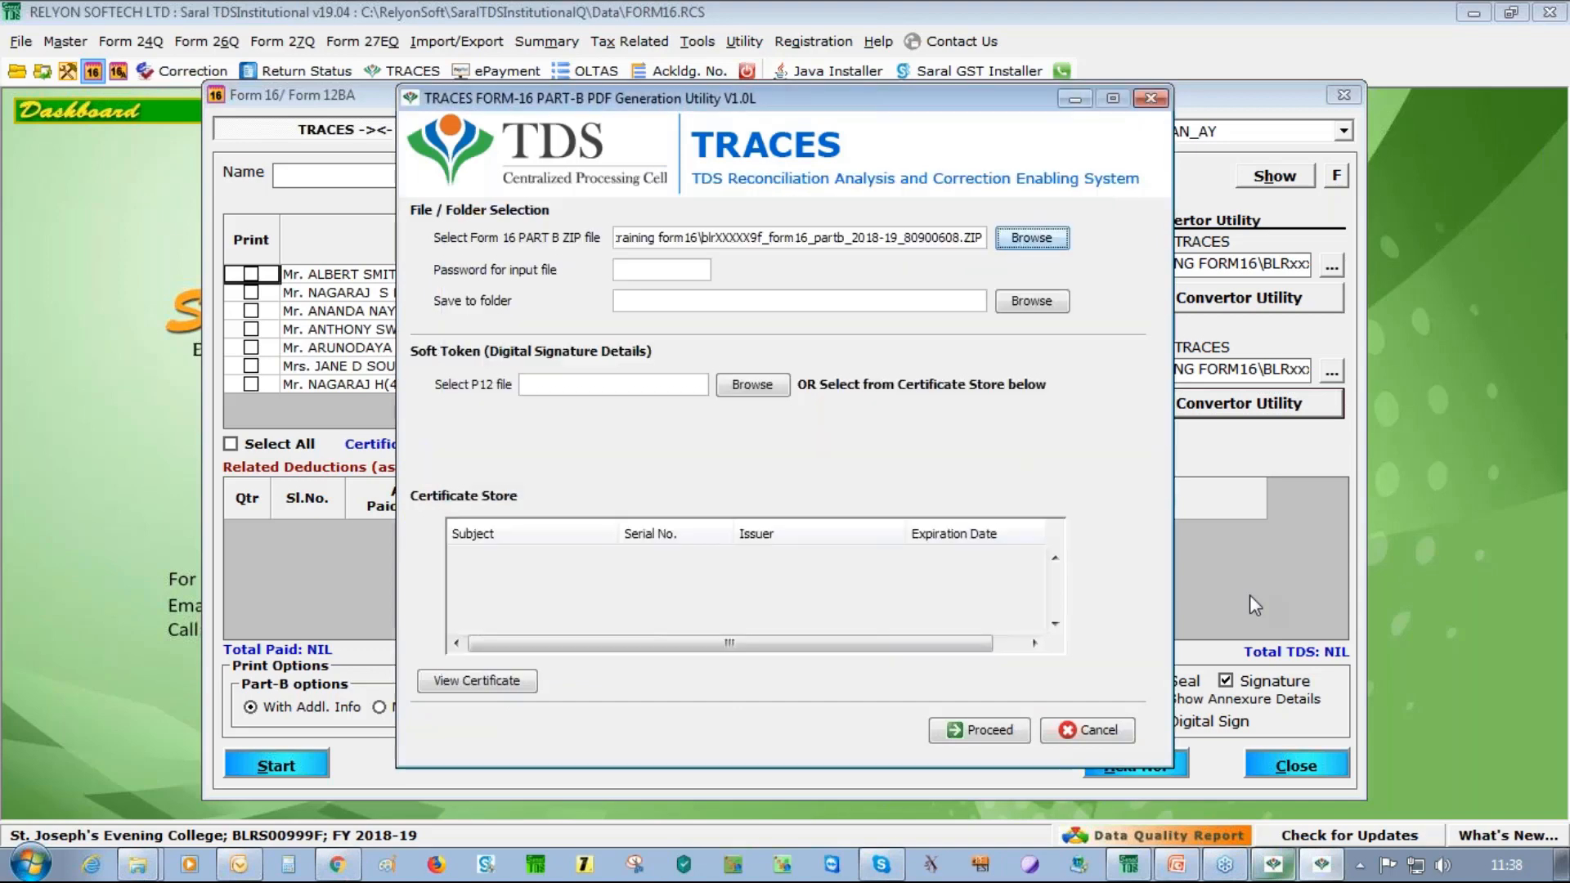
pyautogui.press('Tab')
pyautogui.press('Return')
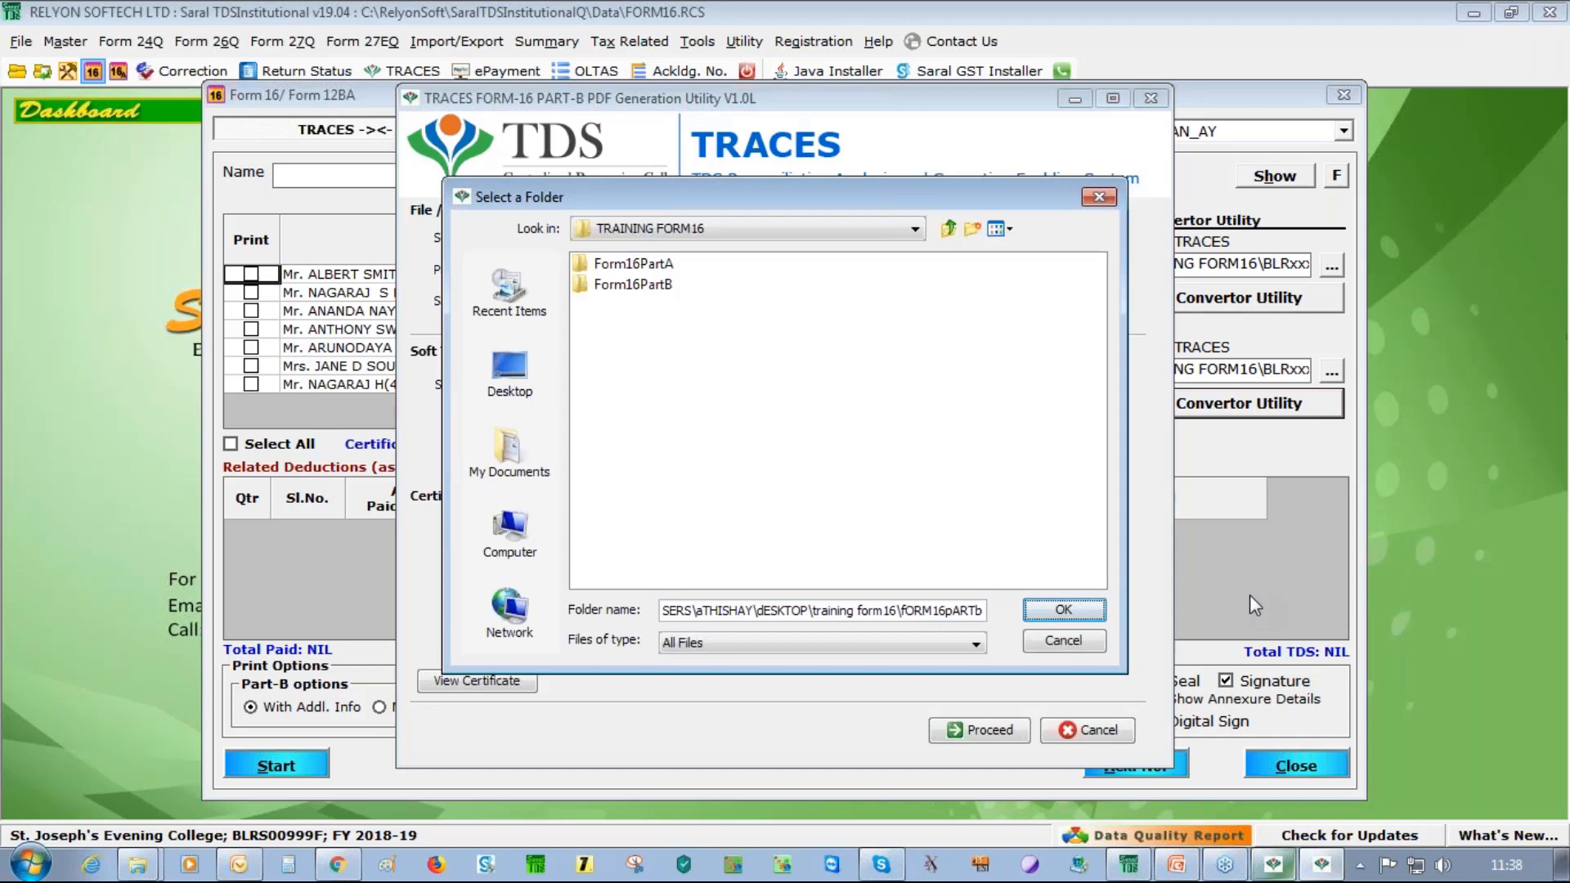
pyautogui.press('Return')
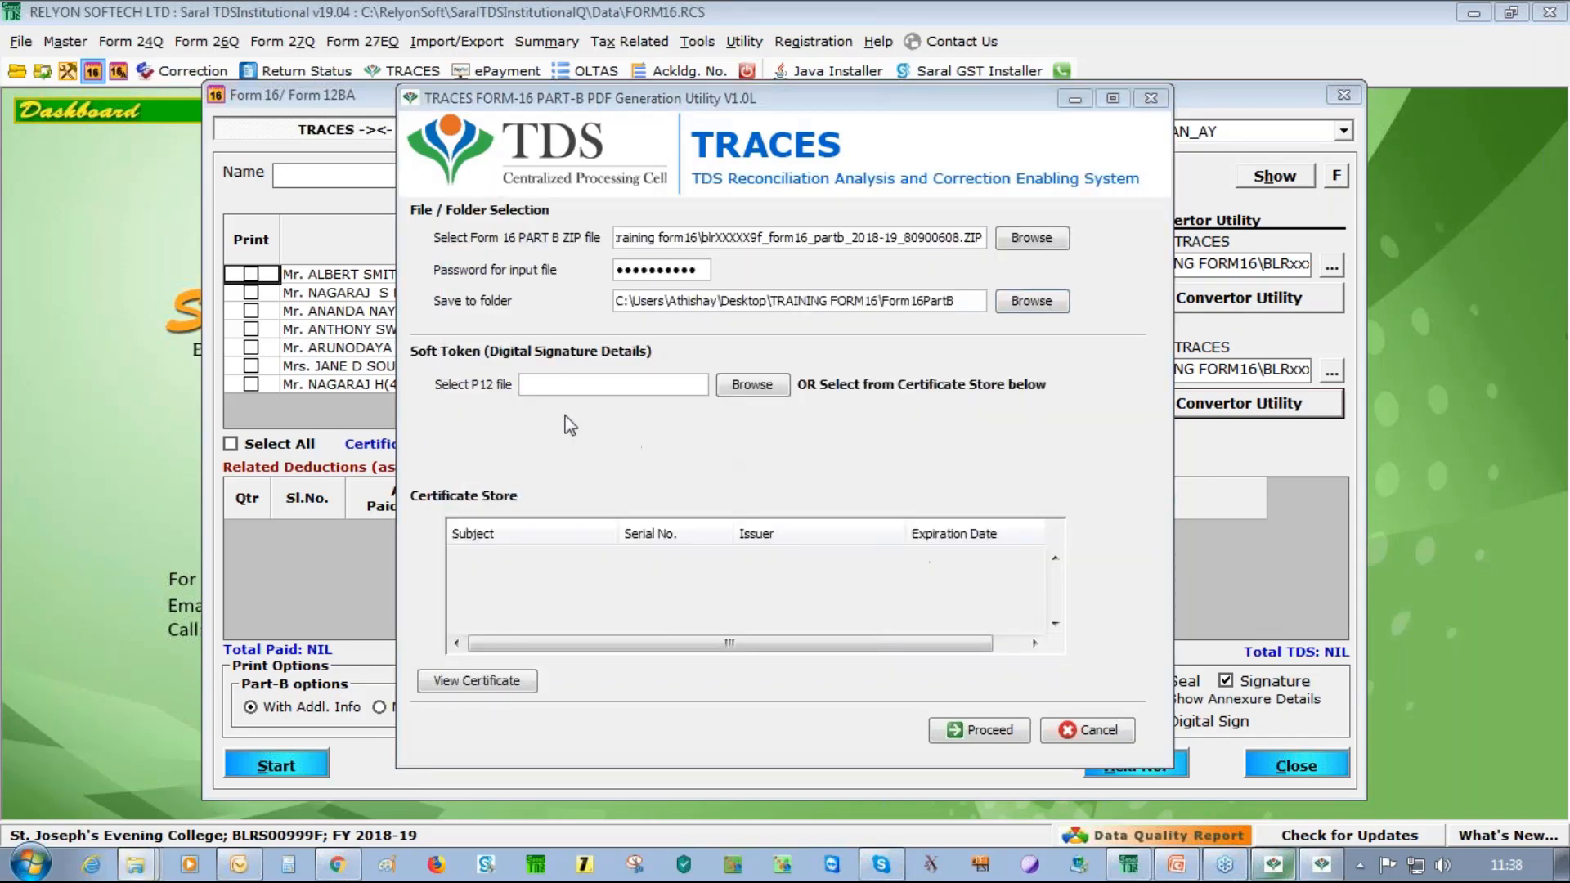
pyautogui.click(958, 732)
# Continue without signature, dismiss the incorrect password error, and browse for the Part-B ZIP again
pyautogui.click(723, 465)
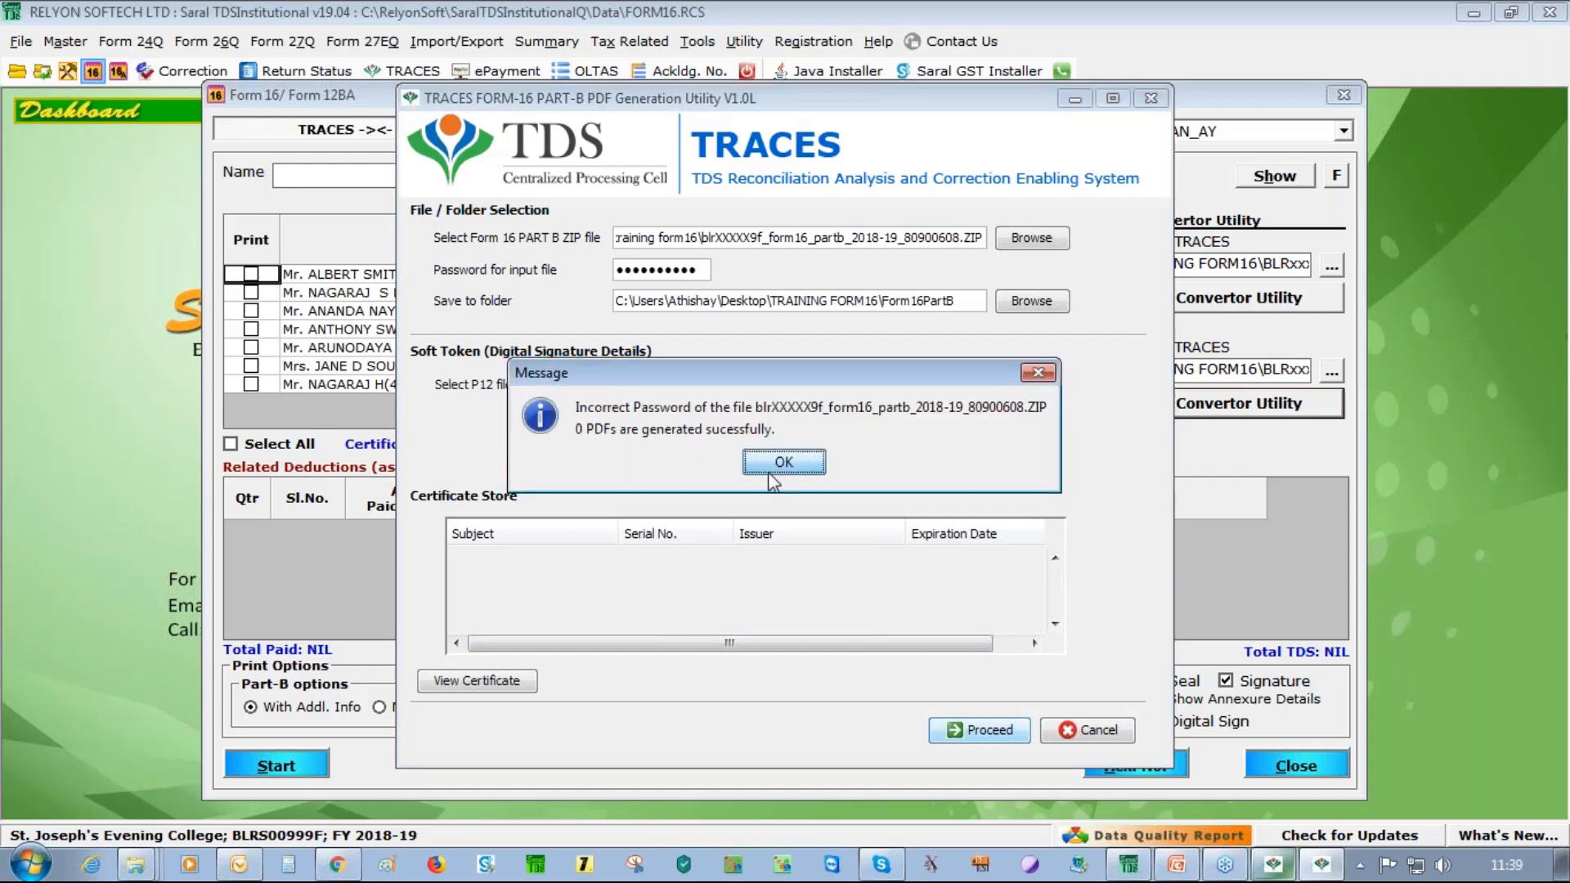
pyautogui.click(769, 476)
pyautogui.click(1031, 237)
pyautogui.click(671, 286)
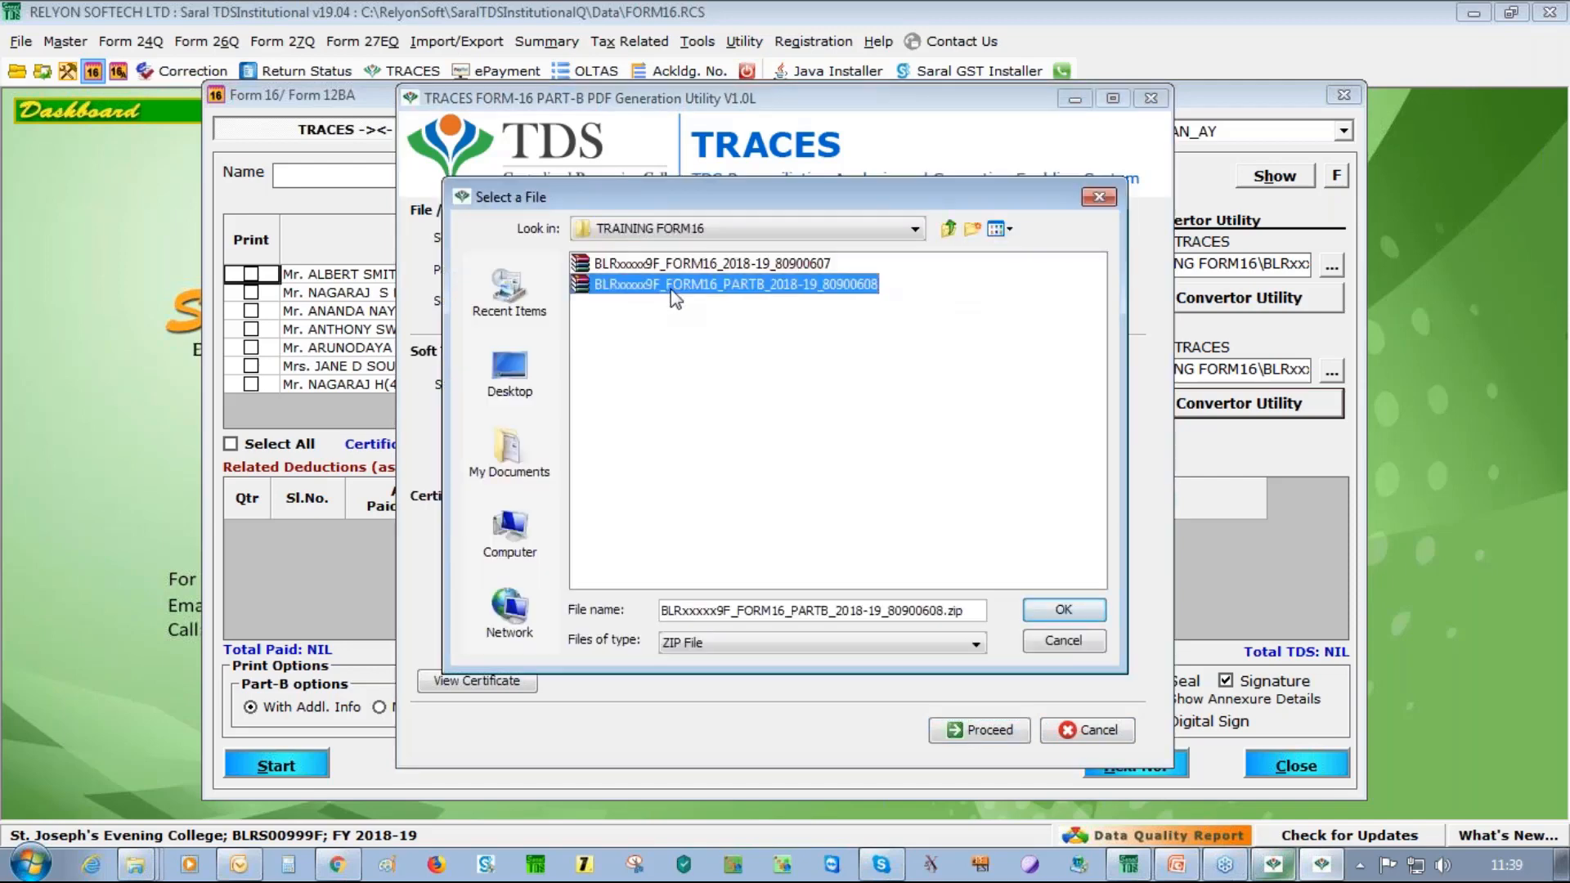
# Set Files of type to All Files and pick the PARTB zip from Desktop\TRAINING FORM16
pyautogui.click(508, 377)
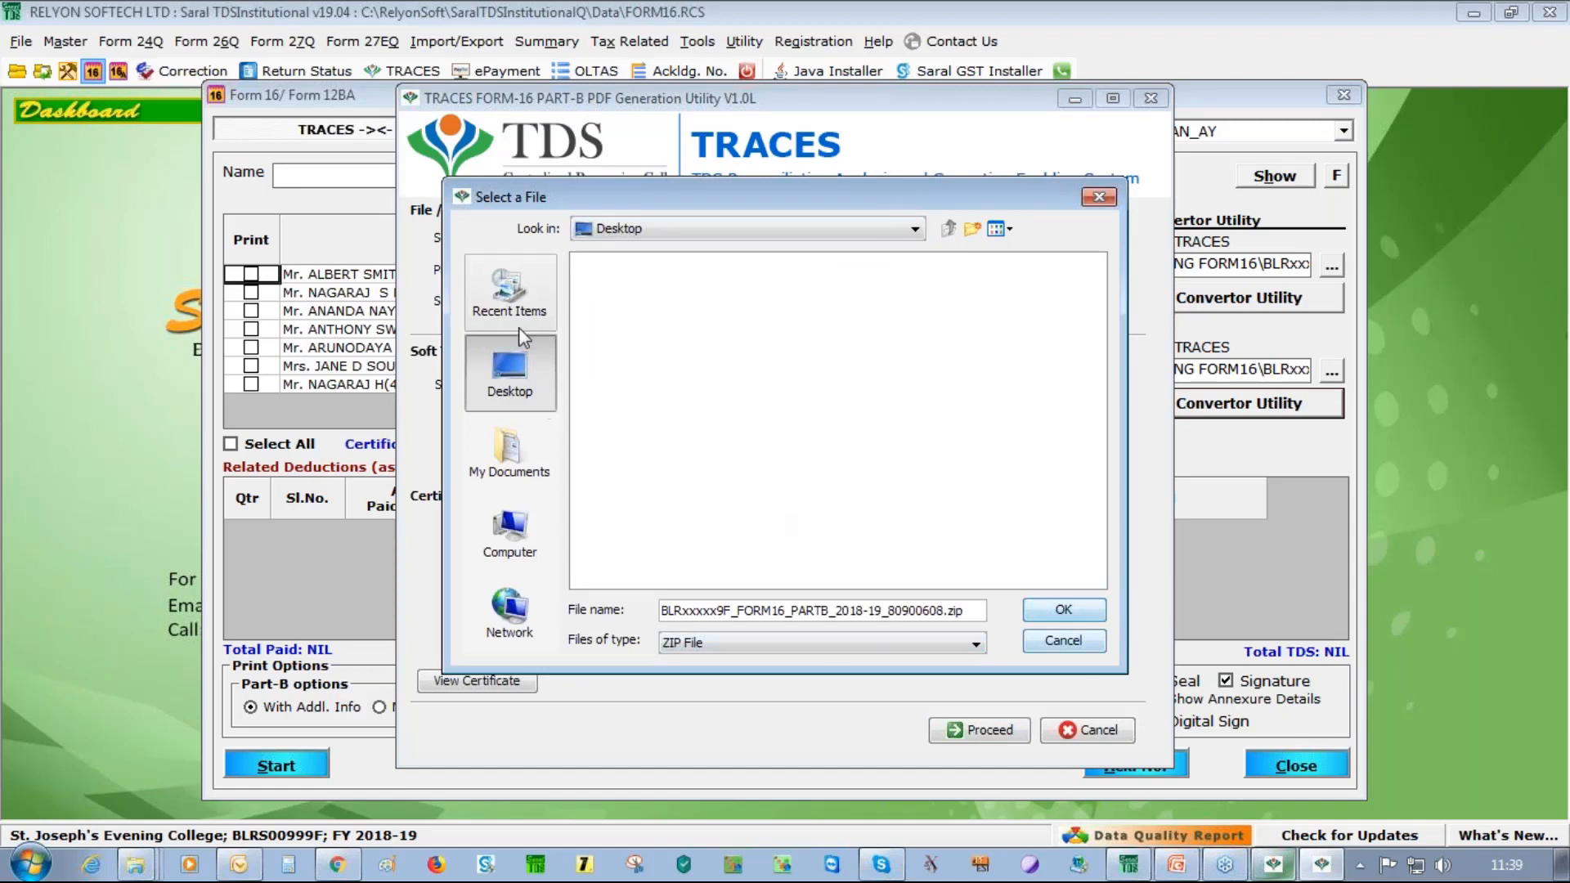
pyautogui.click(512, 458)
pyautogui.click(508, 378)
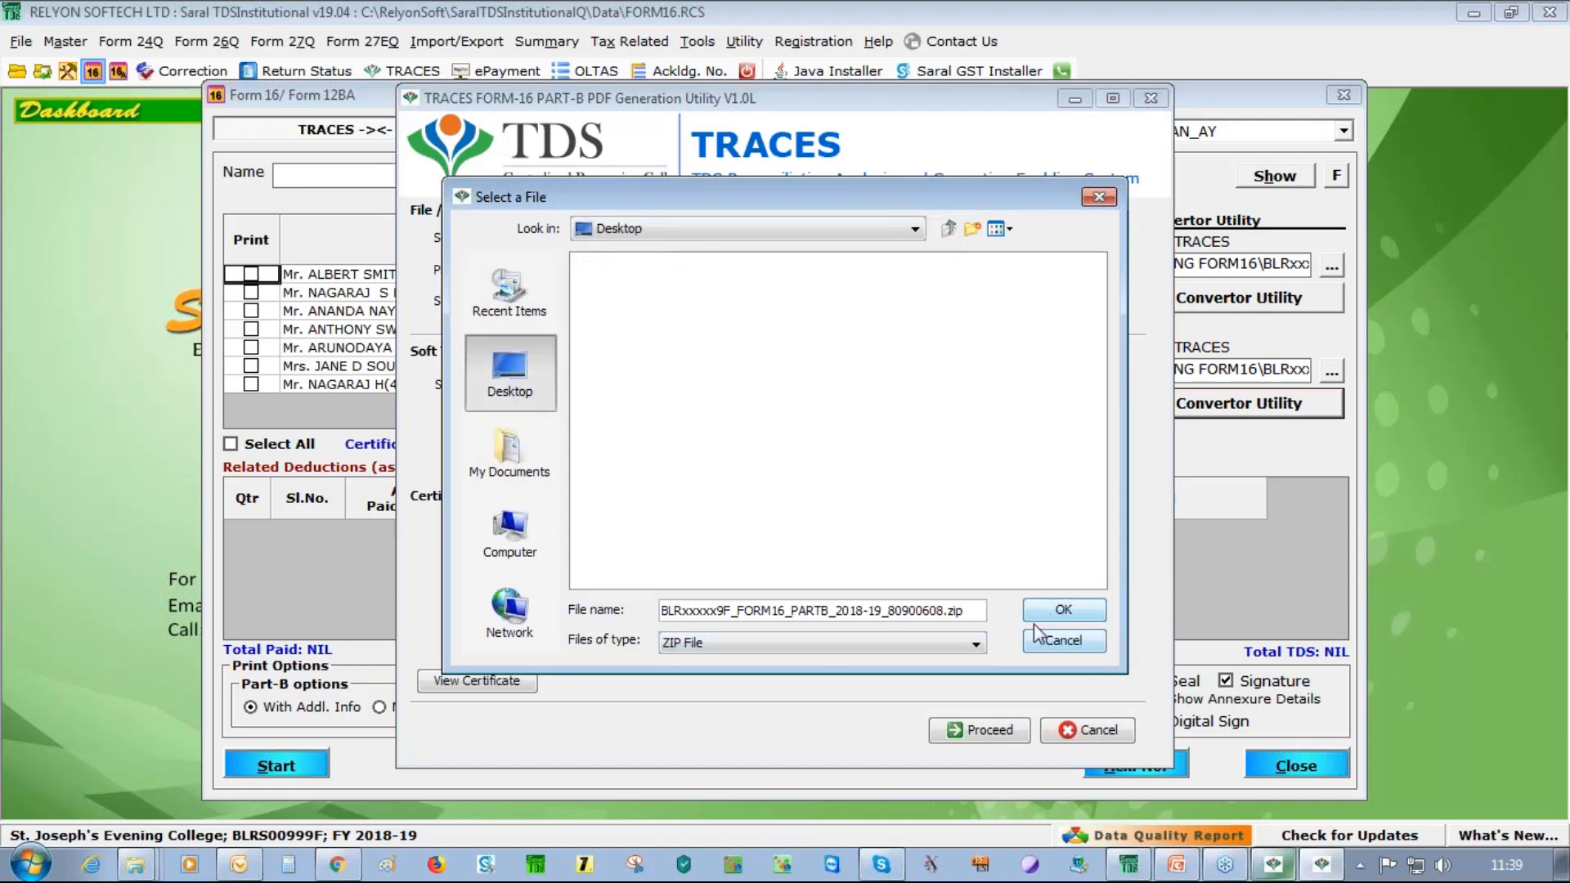
pyautogui.click(842, 643)
pyautogui.click(838, 679)
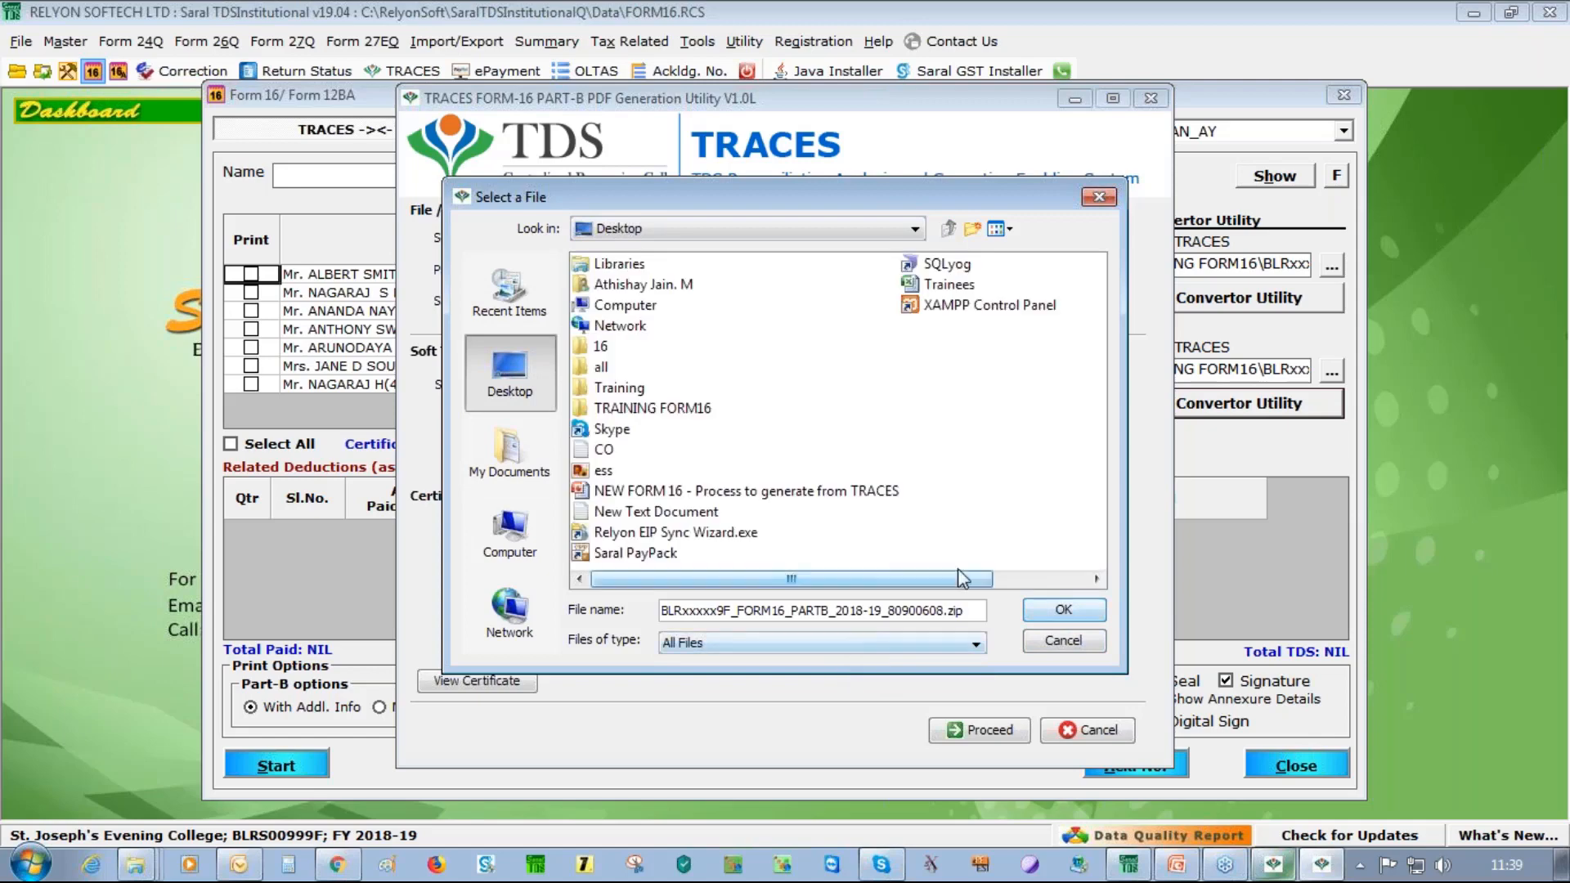
pyautogui.doubleClick(642, 409)
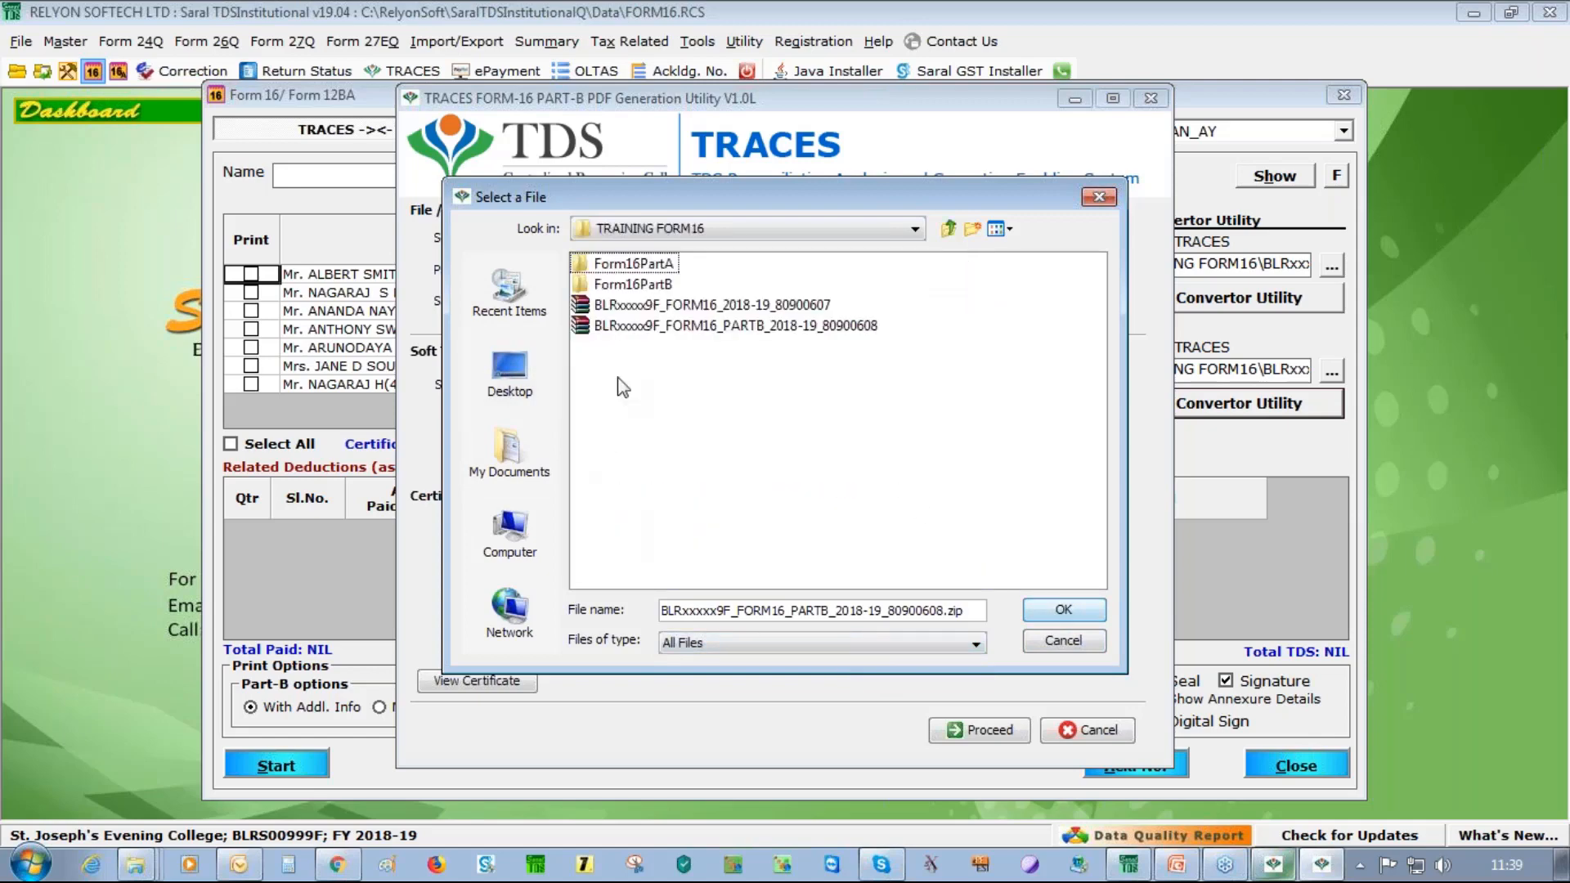
pyautogui.click(696, 327)
pyautogui.click(1068, 606)
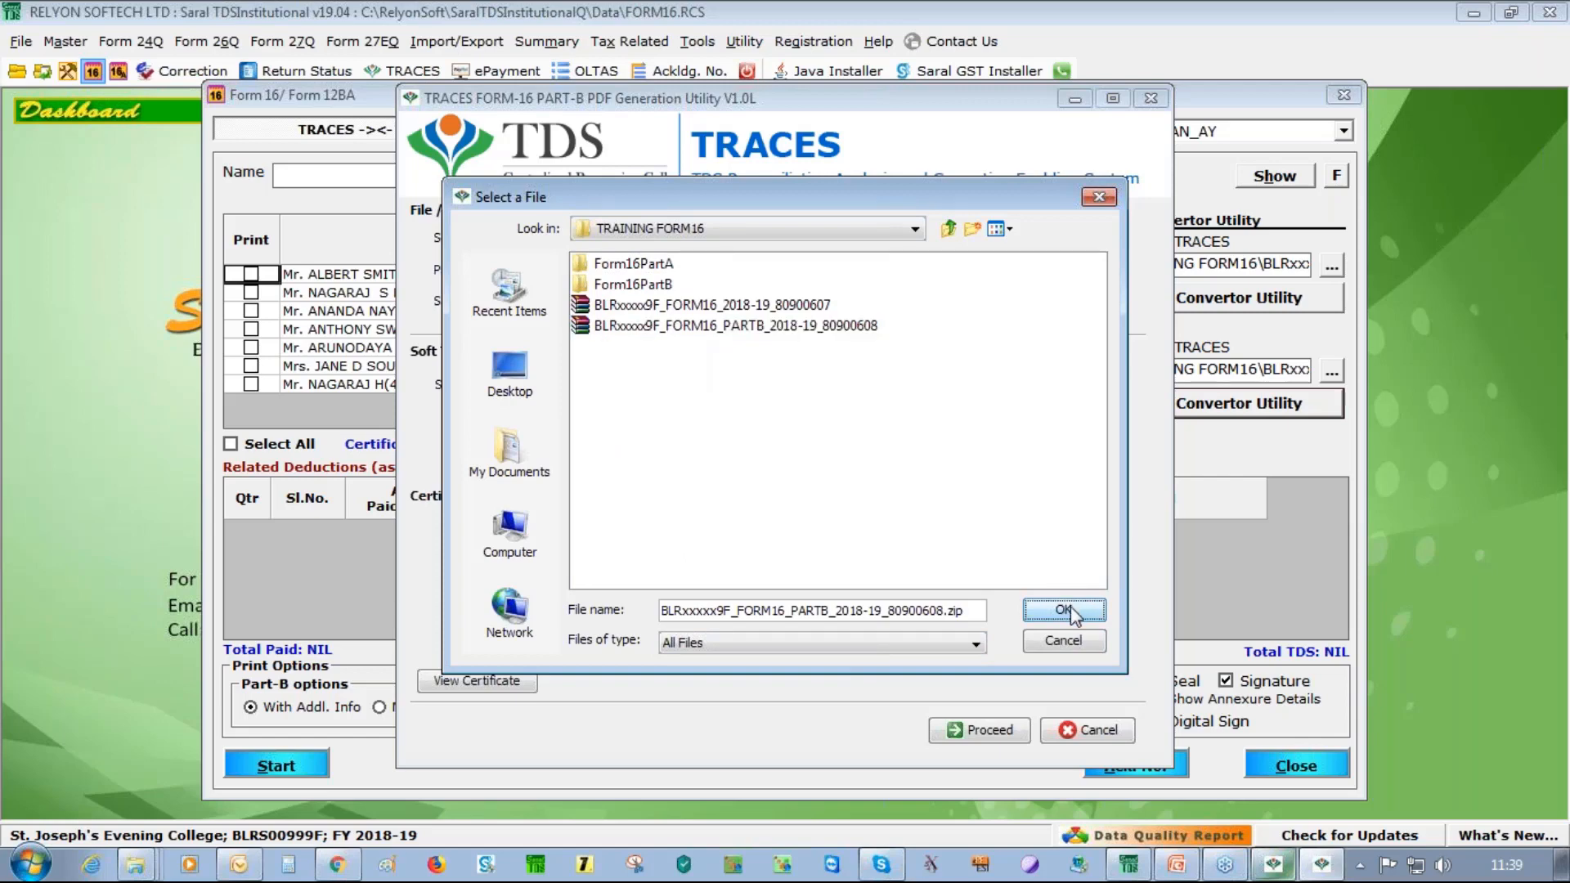
pyautogui.click(657, 273)
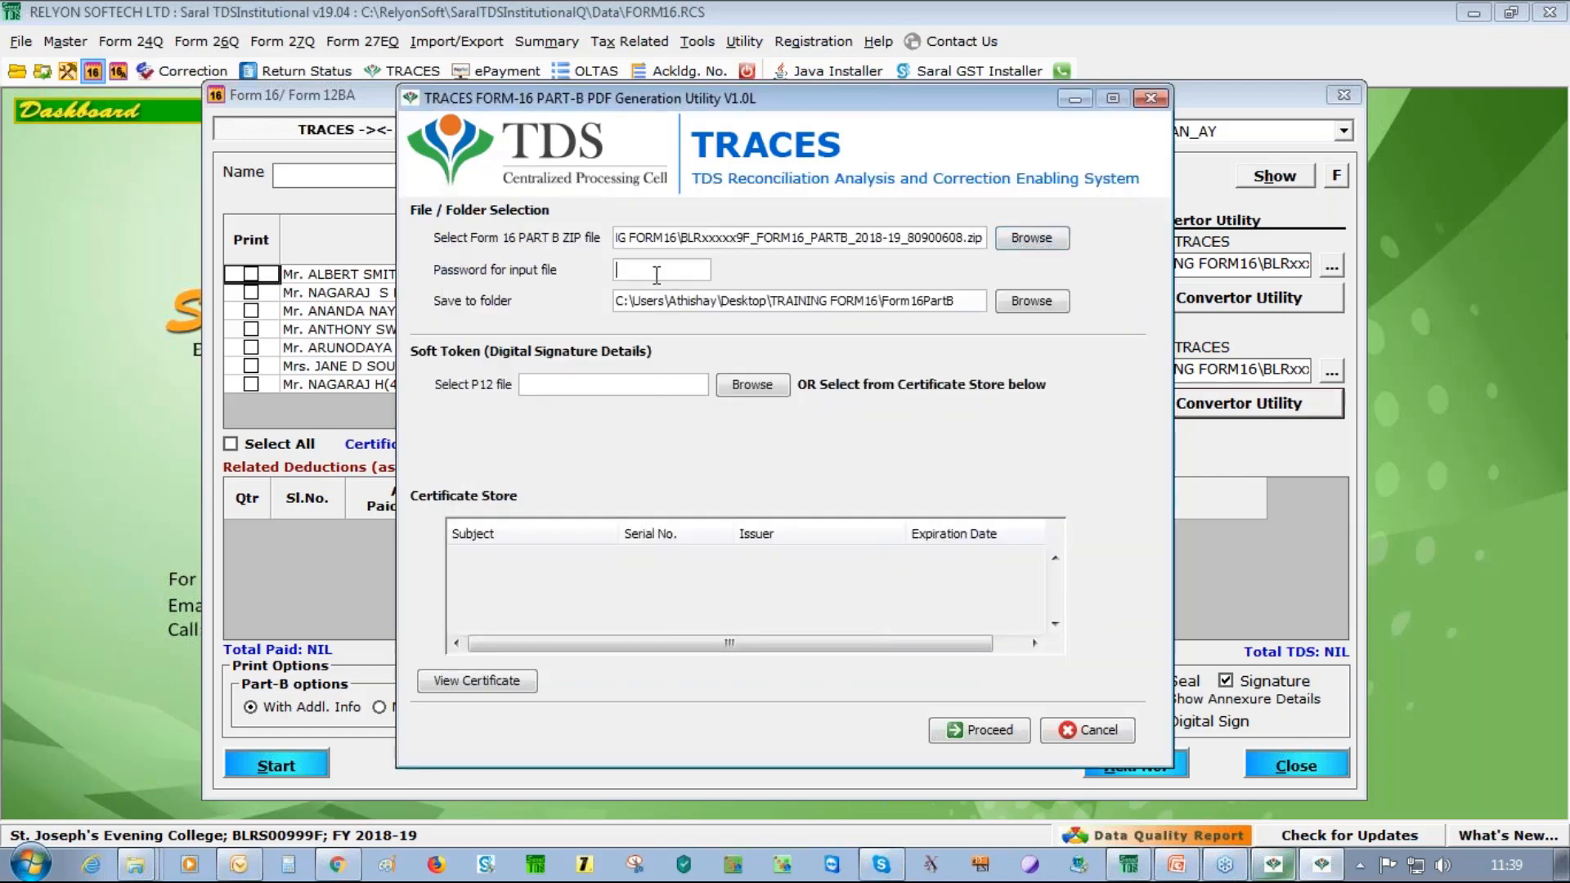
# Re-enter the ZIP password and set the save folder to TRAINING FORM16
pyautogui.write('****')
pyautogui.press('BackSpace')
pyautogui.press('BackSpace')
pyautogui.press('BackSpace')
pyautogui.press('BackSpace')
pyautogui.write('*')
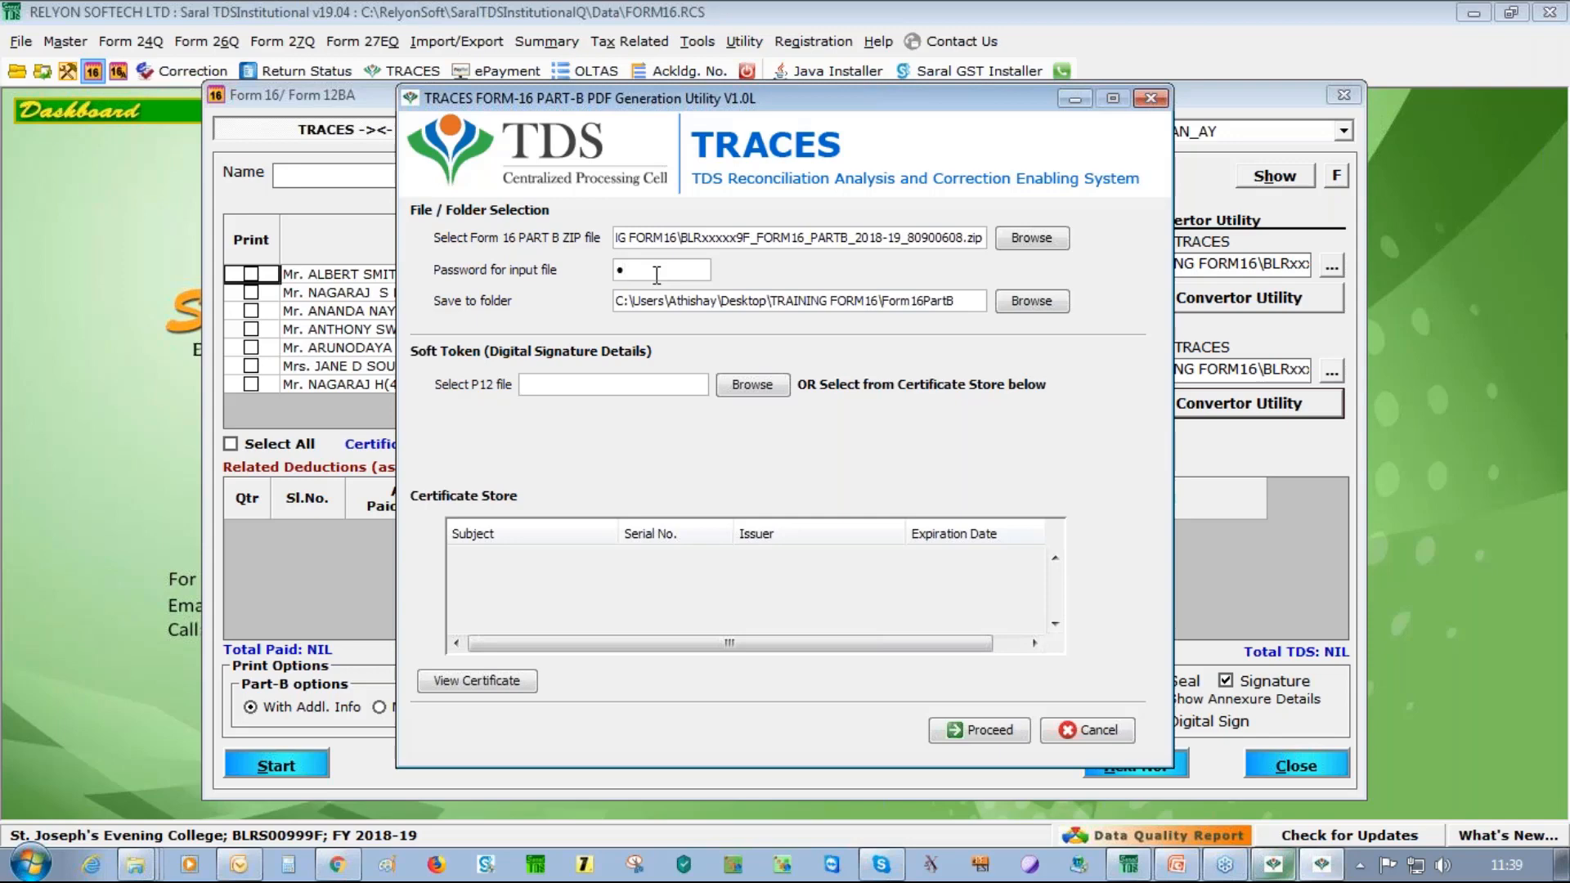
pyautogui.write('*********')
pyautogui.click(1039, 303)
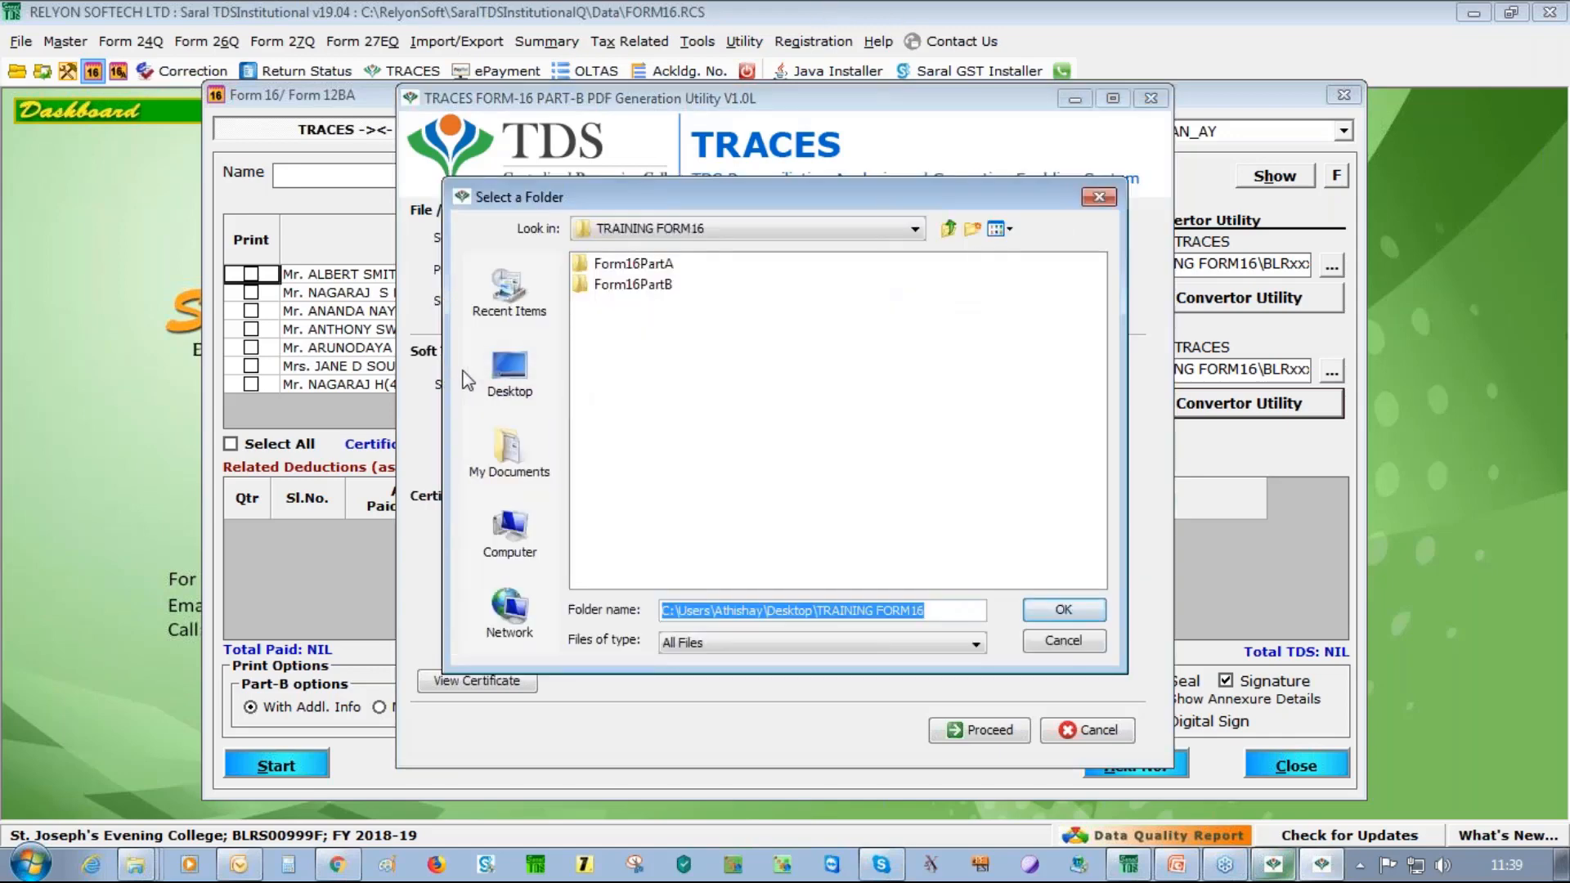
pyautogui.click(1084, 614)
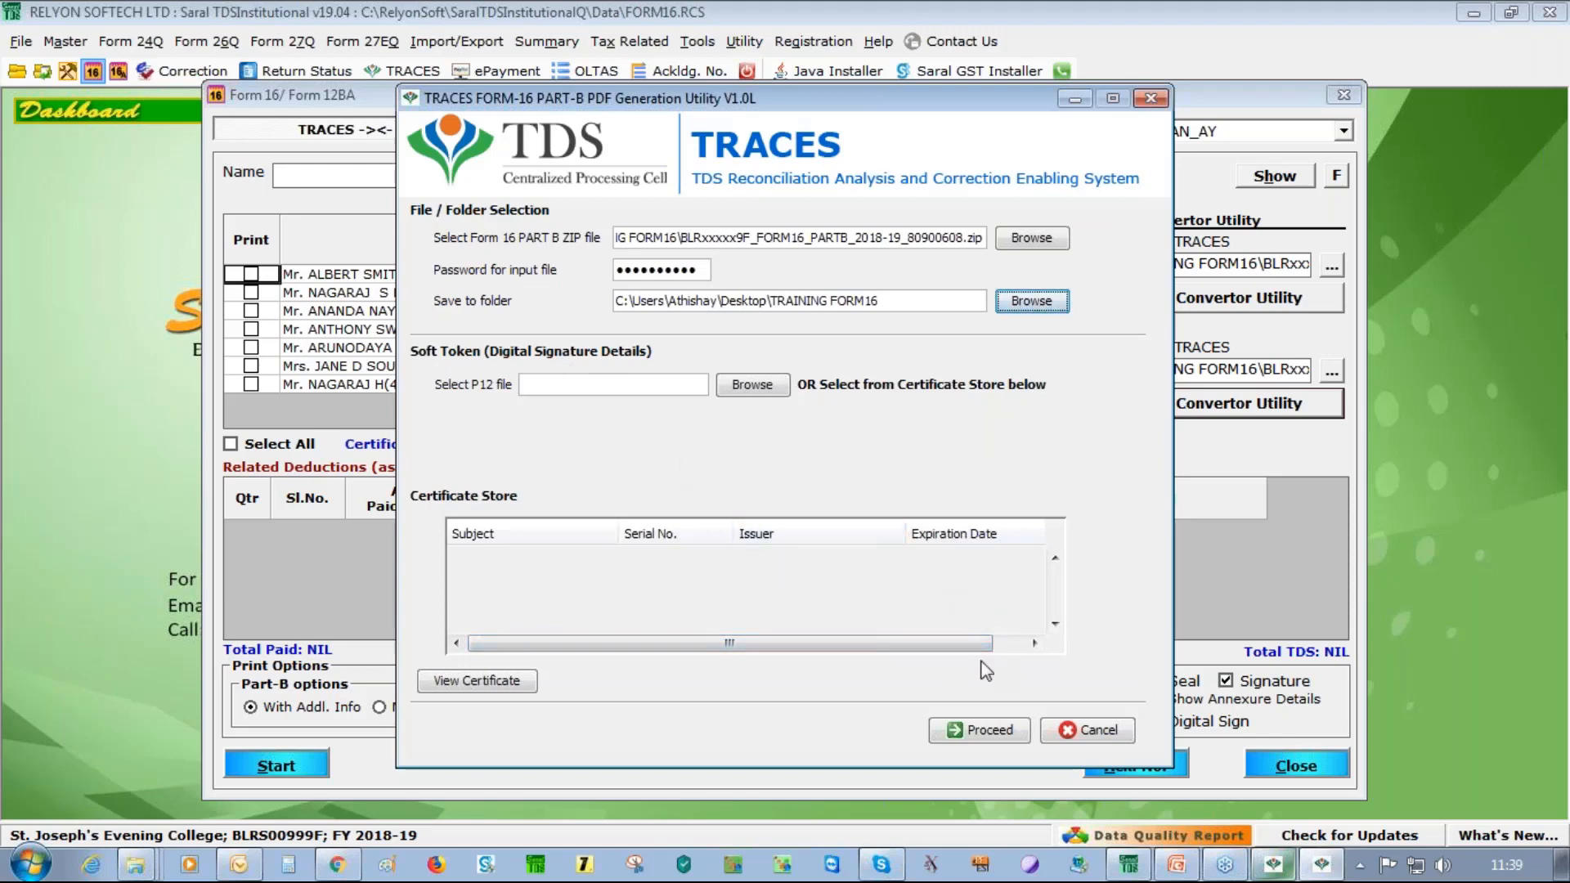
# Proceed without a digital signature and generate the 52 Part-B PDFs
pyautogui.click(955, 736)
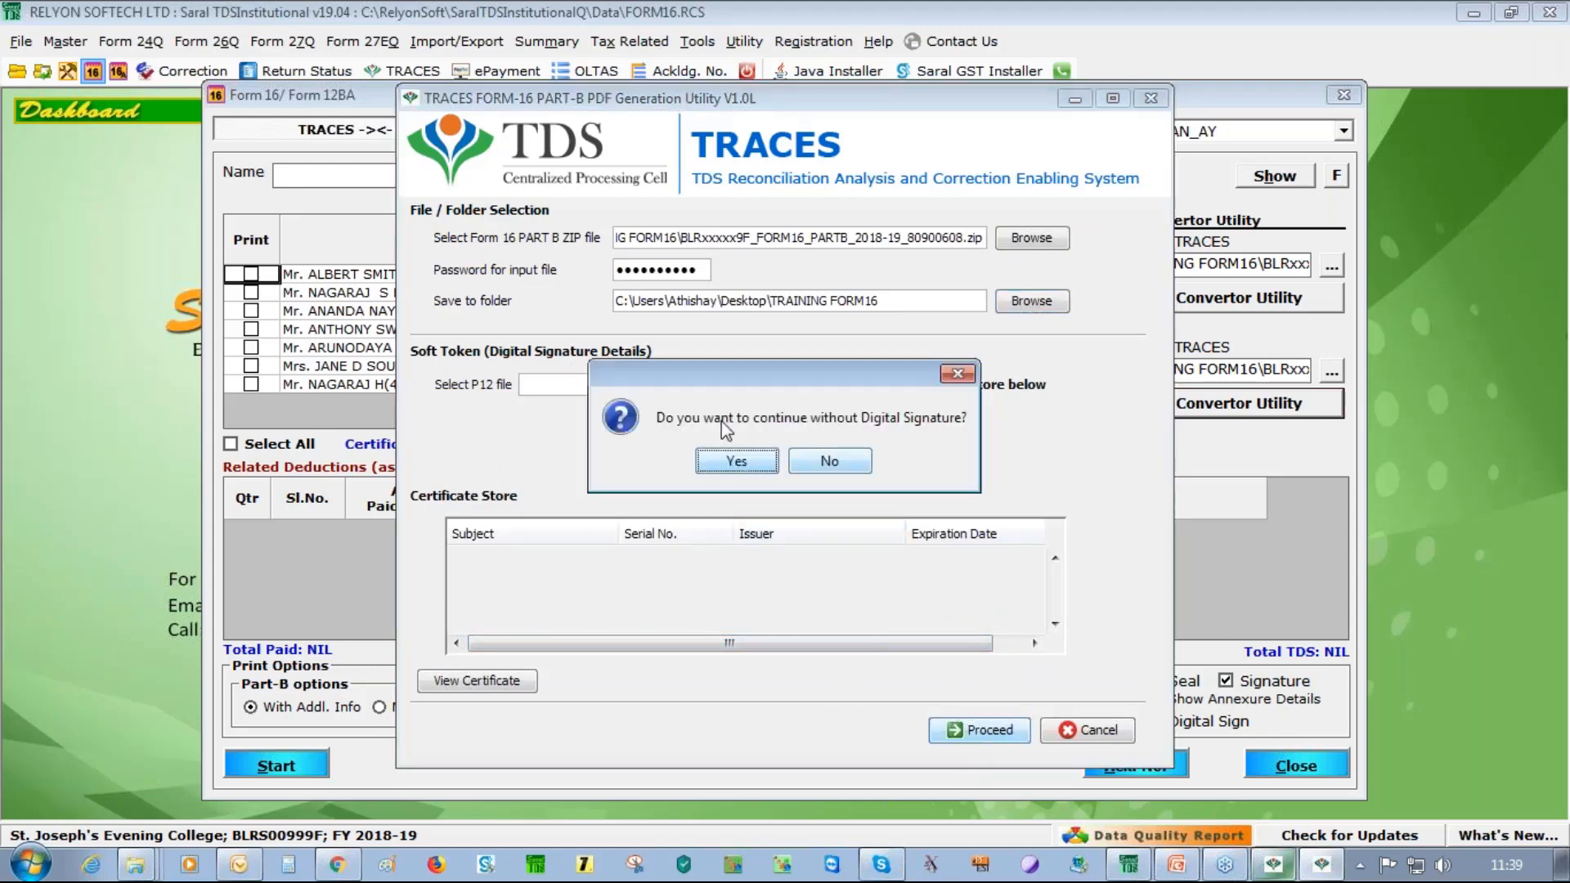
pyautogui.click(738, 462)
pyautogui.click(737, 465)
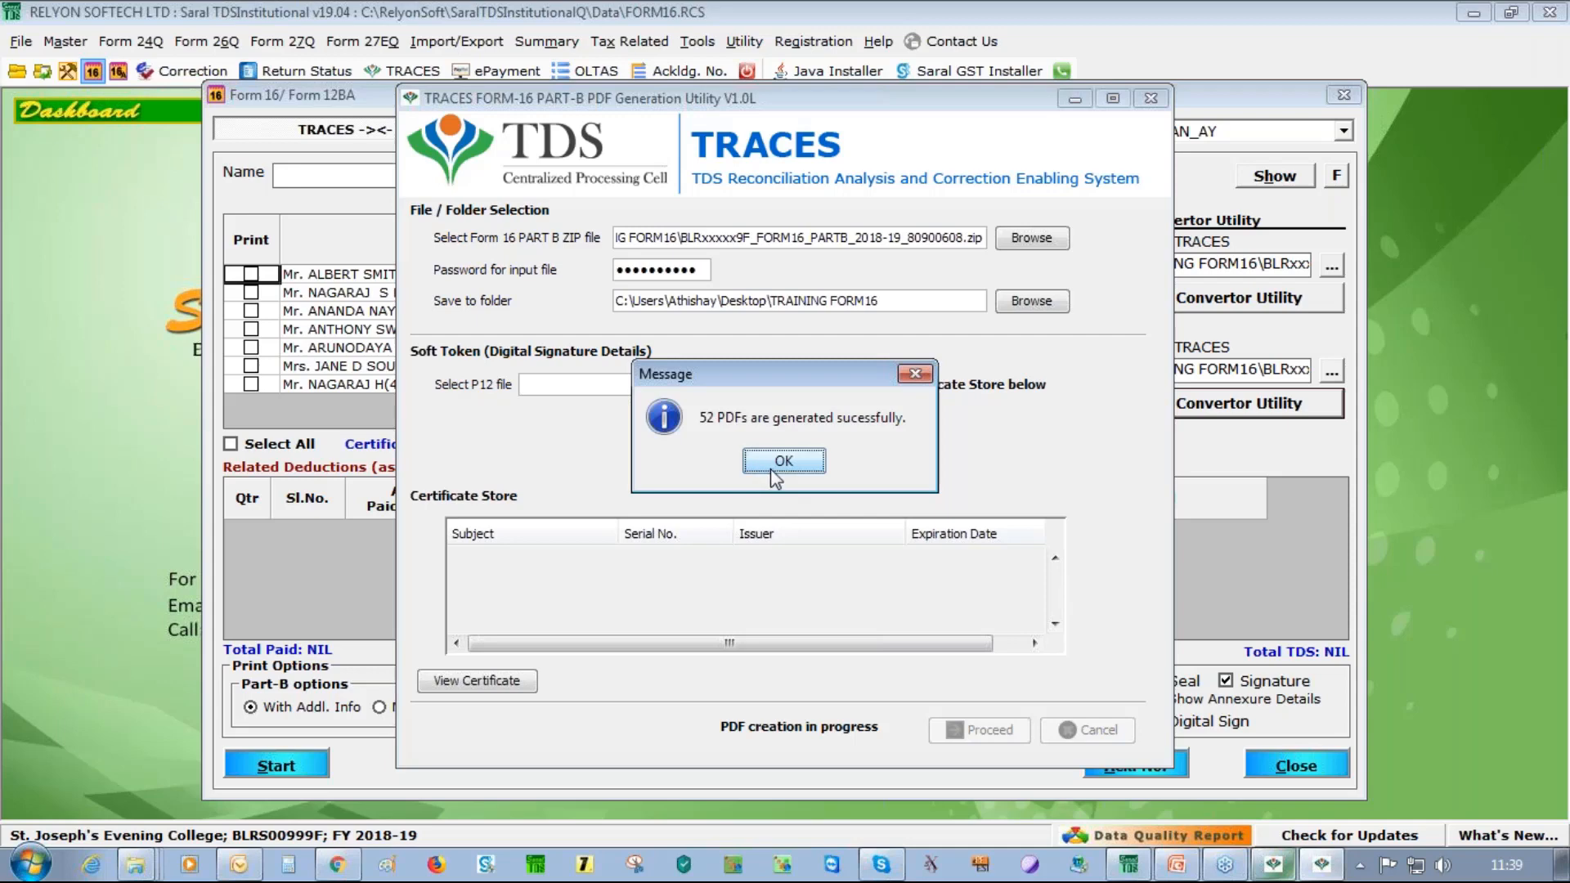
pyautogui.click(786, 462)
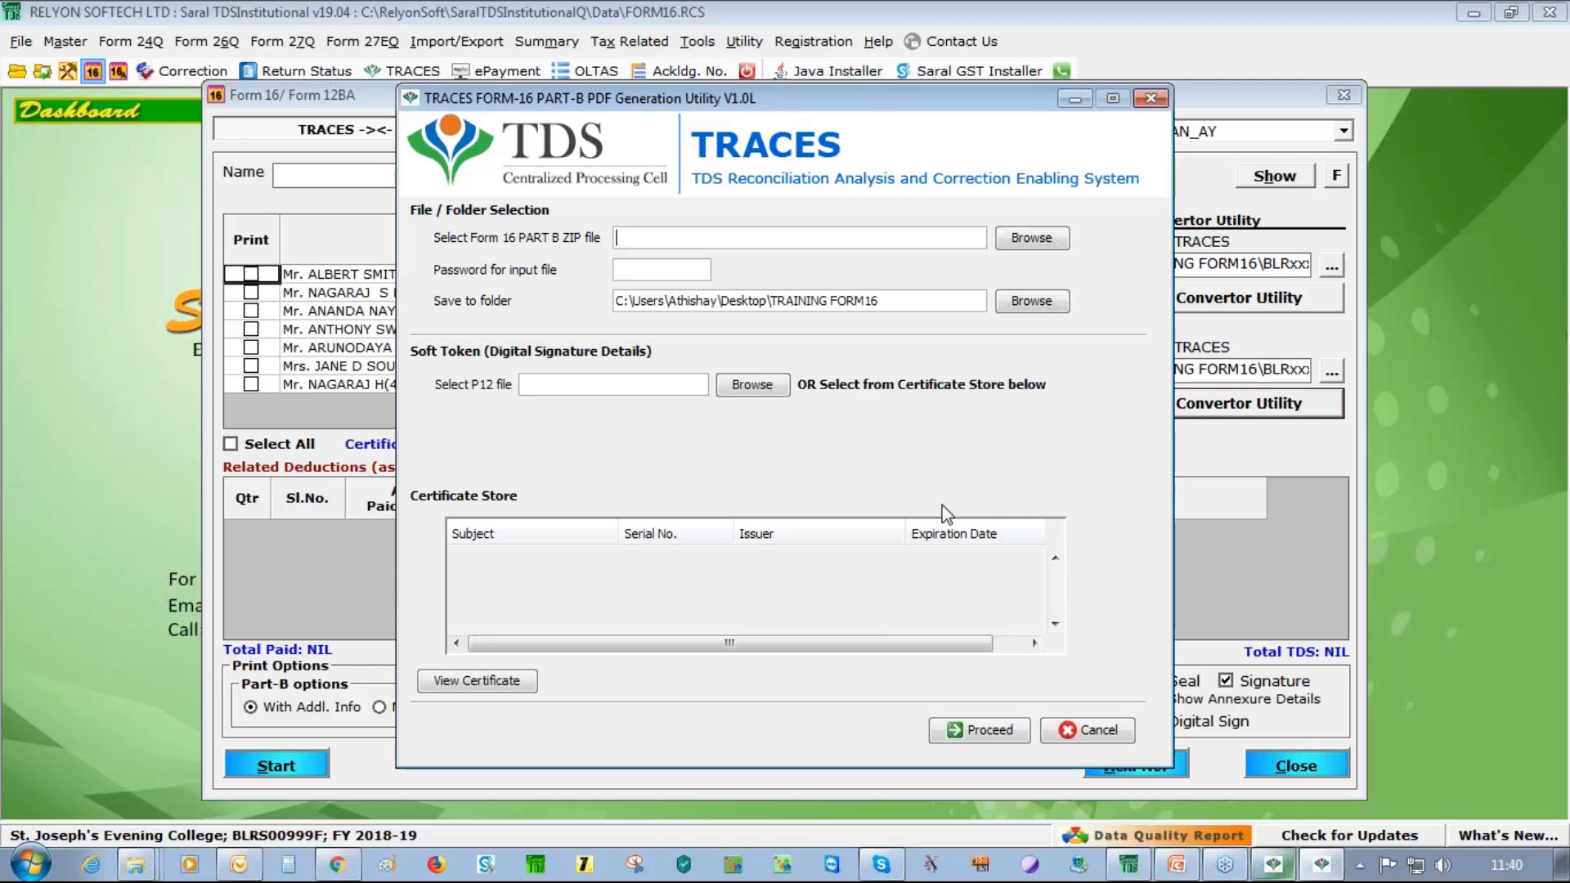
pyautogui.rightClick(1361, 879)
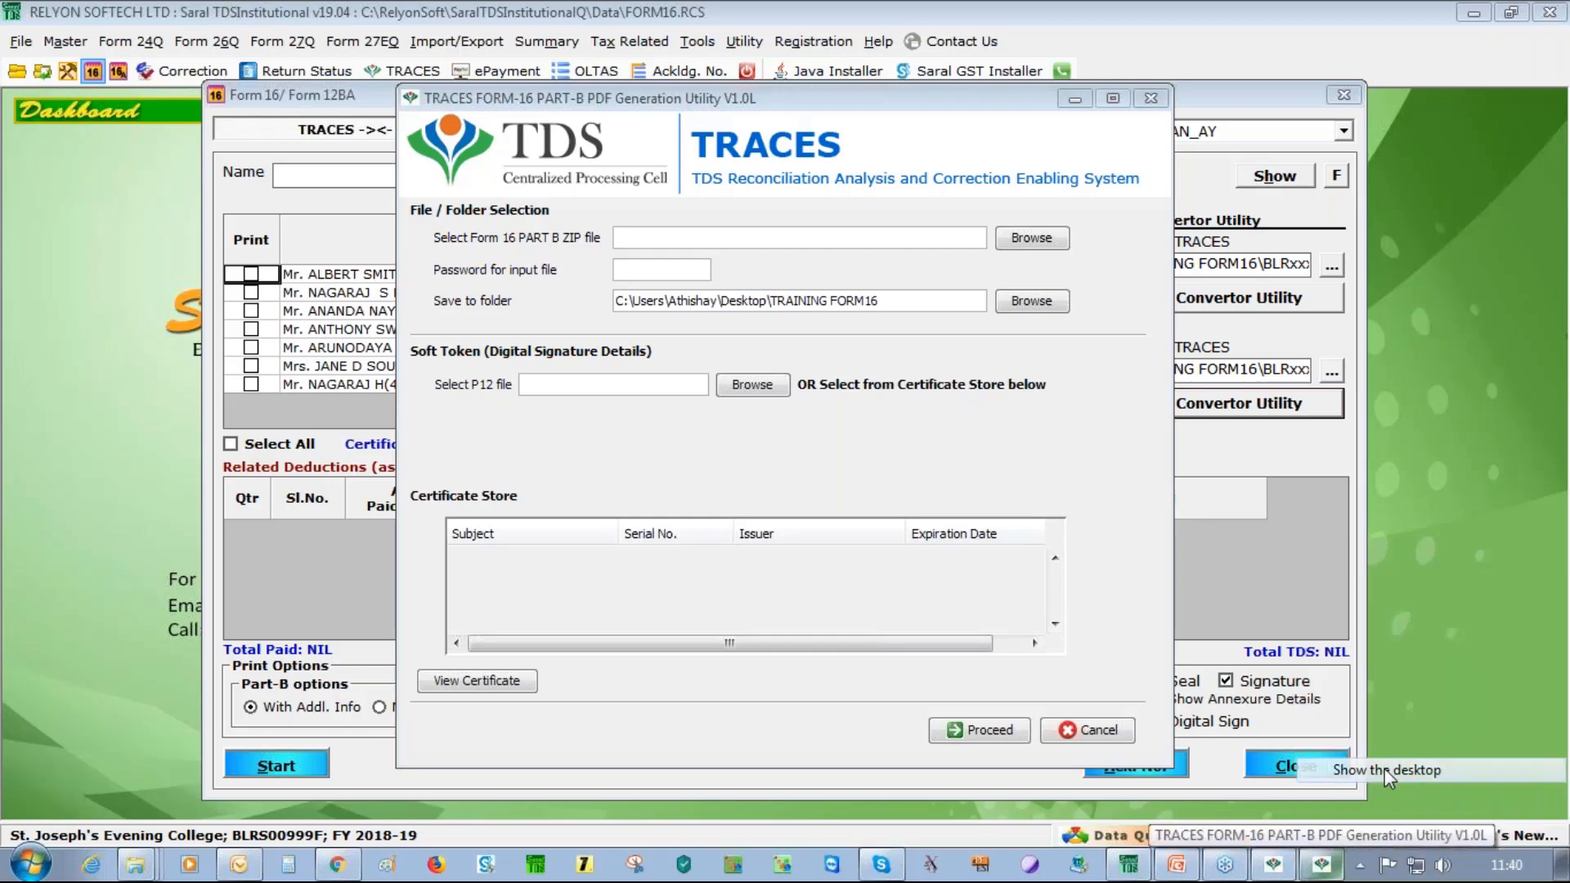
# From the desktop, open TRAINING FORM16 and check its Form16PartB and Form16PartA subfolders
pyautogui.click(1388, 771)
pyautogui.doubleClick(123, 33)
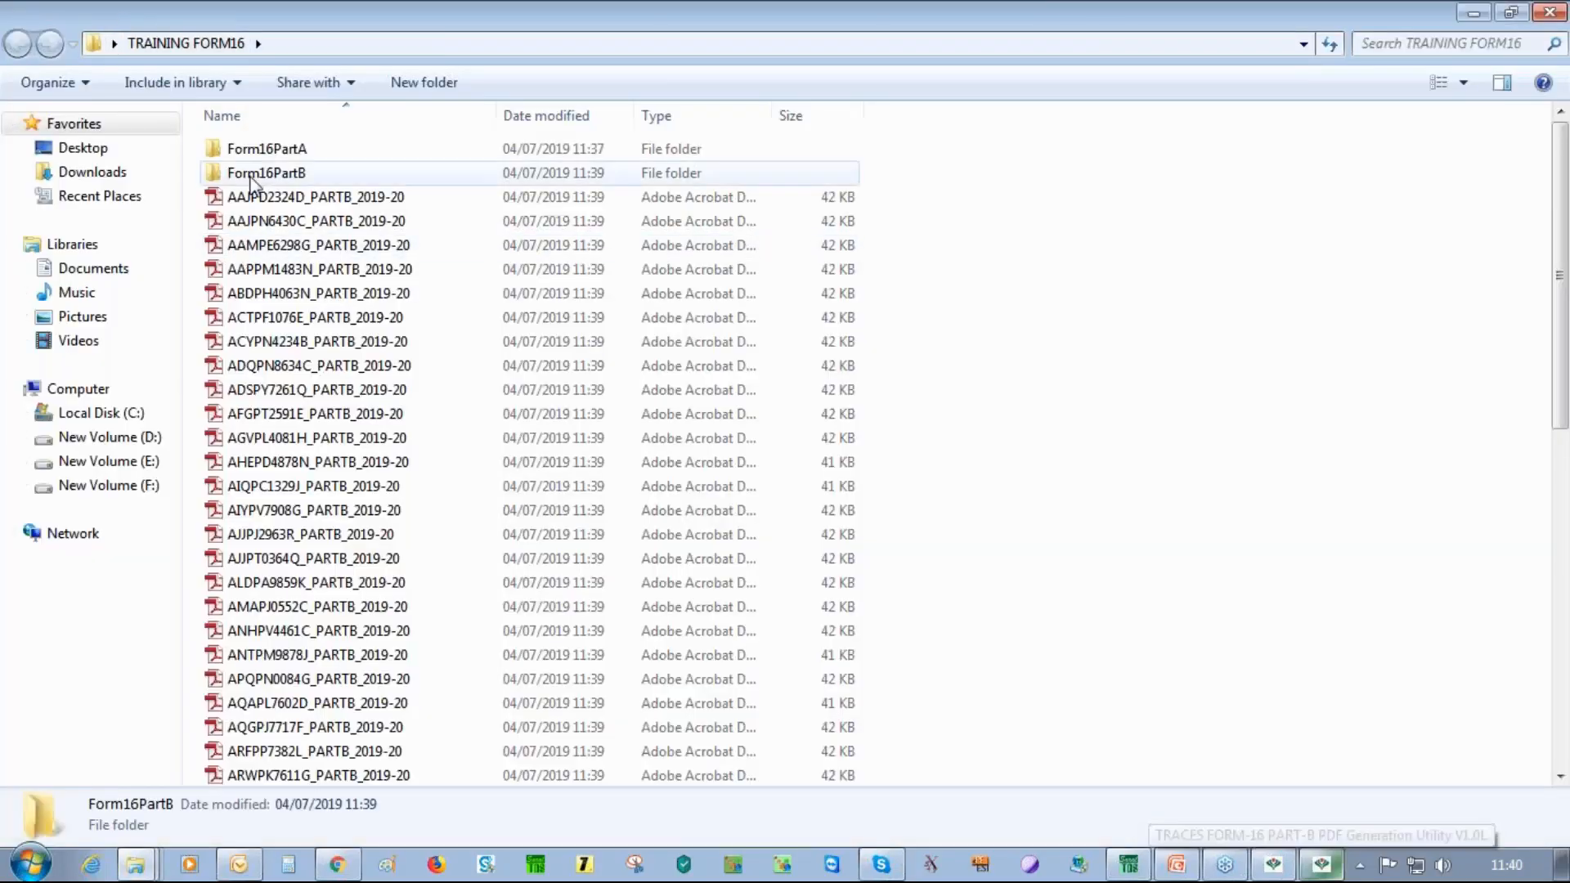
pyautogui.doubleClick(253, 174)
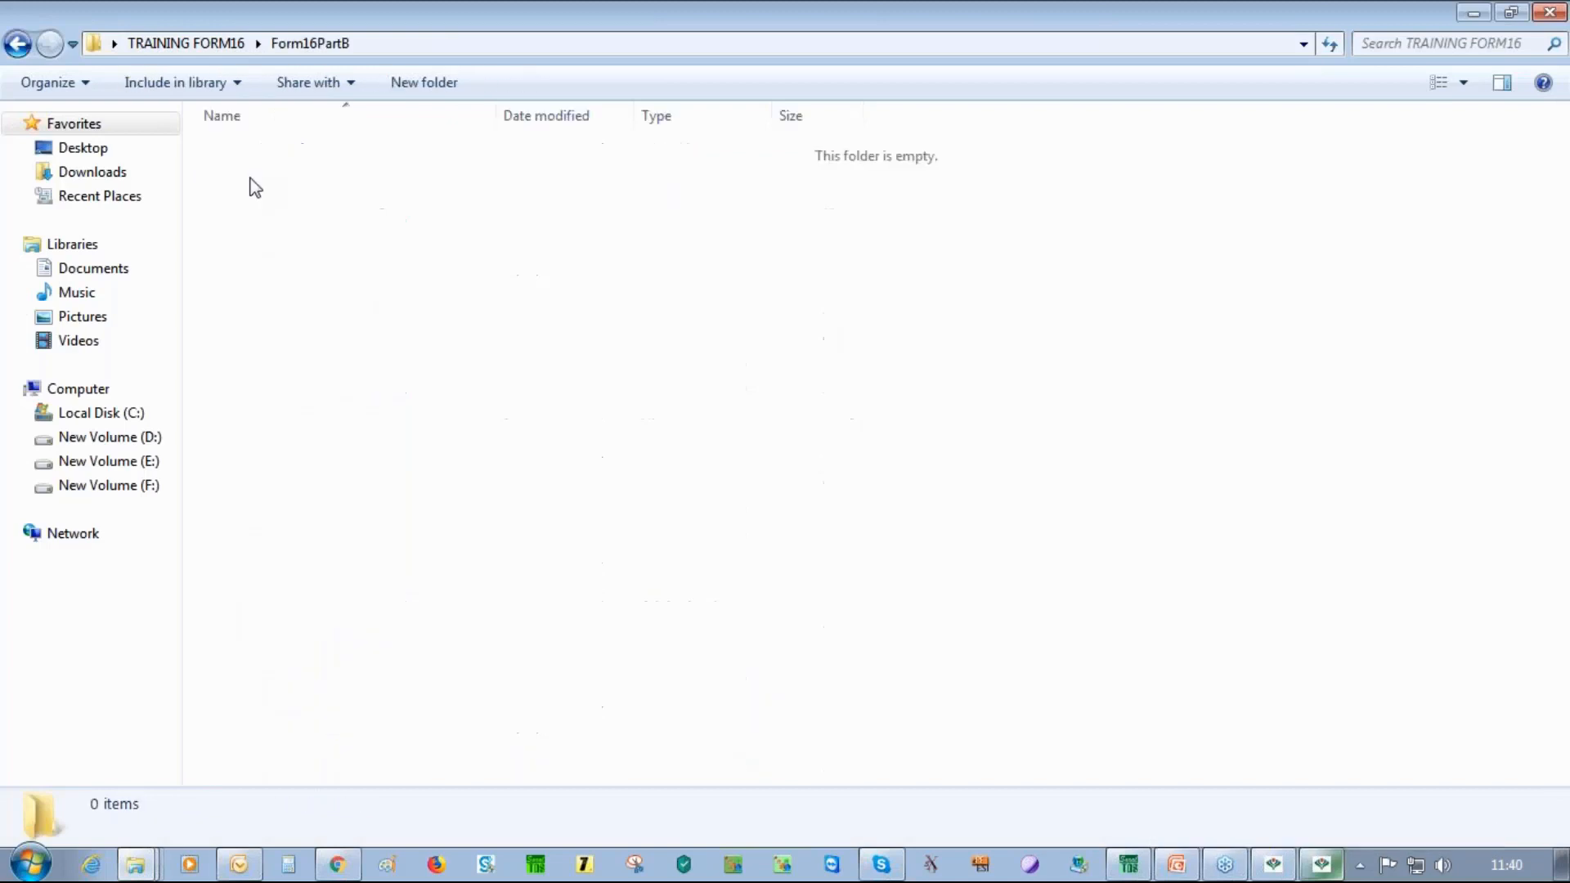
pyautogui.click(17, 45)
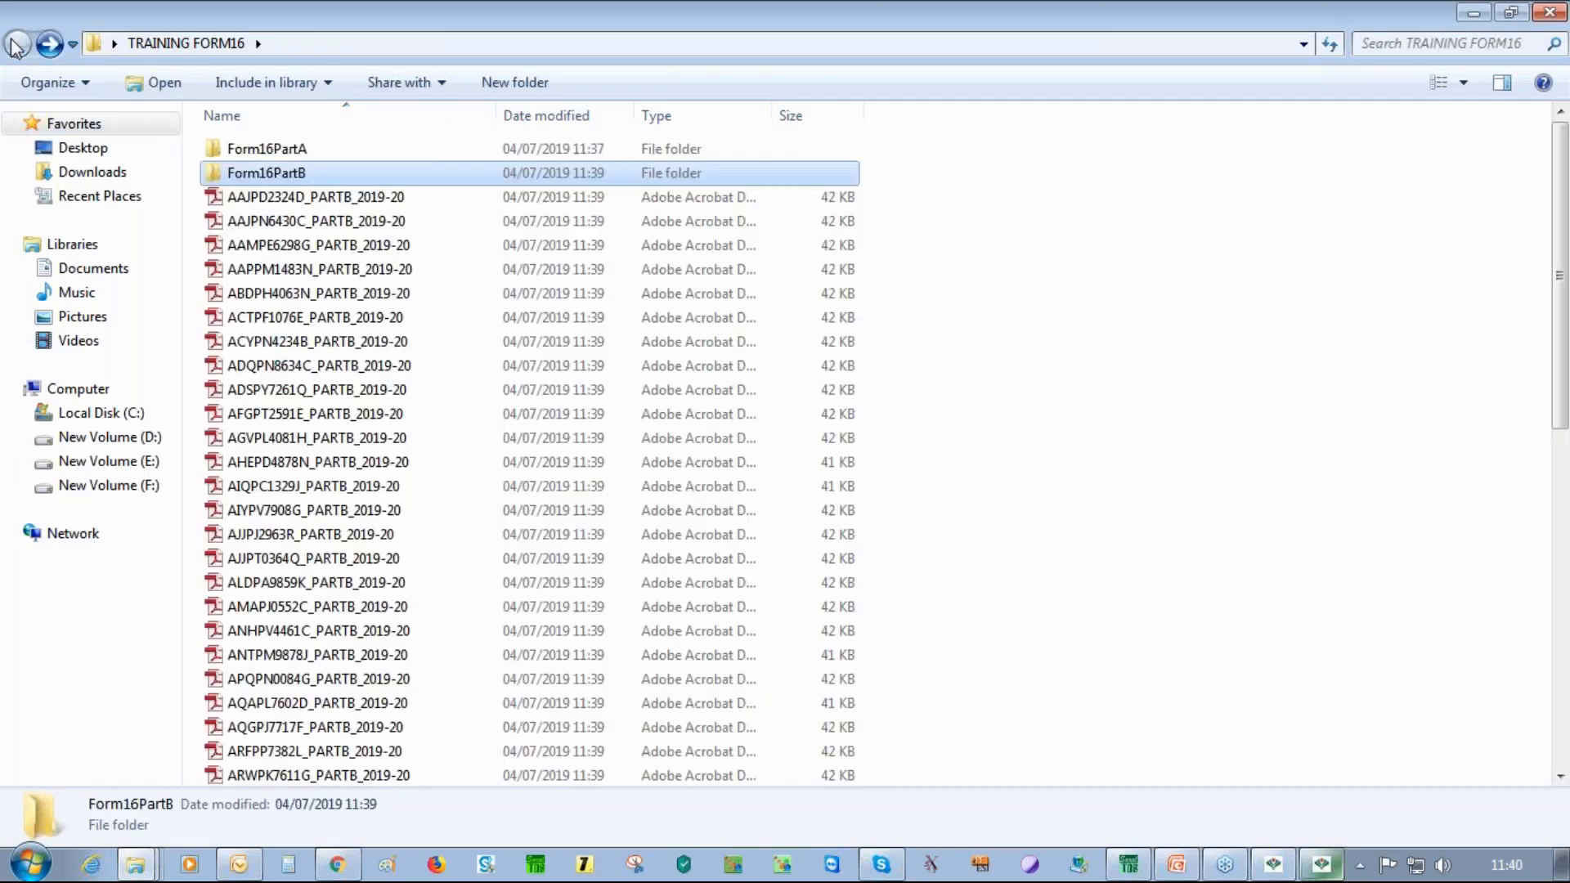
pyautogui.doubleClick(301, 150)
pyautogui.click(17, 45)
# View one generated Part B PDF in Adobe Reader, then close it
pyautogui.click(351, 220)
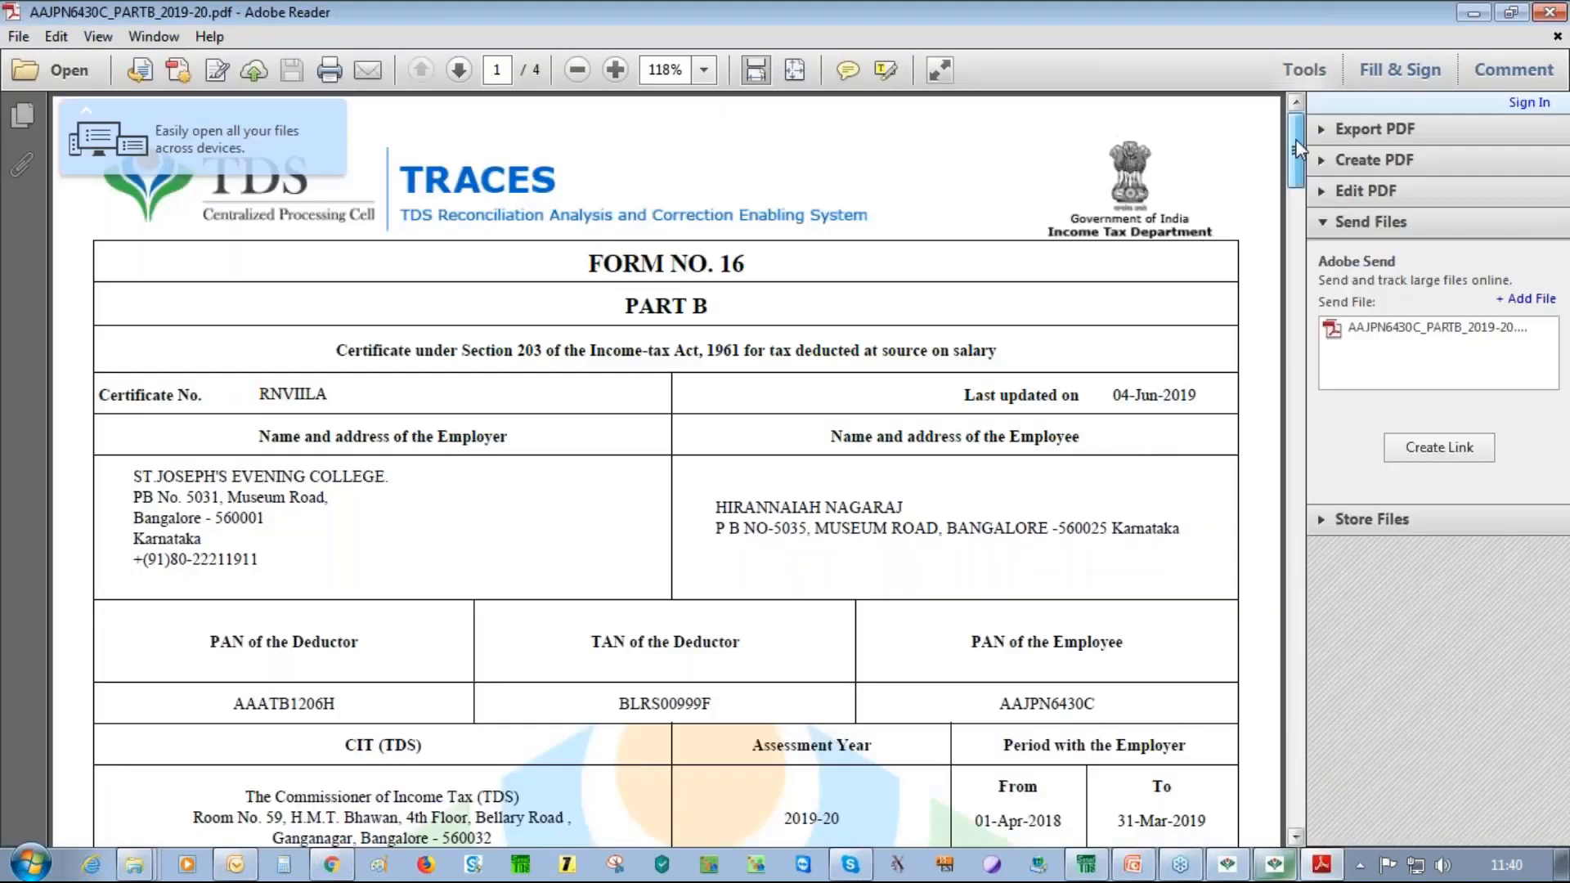
pyautogui.moveTo(1299, 148)
pyautogui.mouseDown()
pyautogui.moveTo(1301, 491)
pyautogui.moveTo(1332, 667)
pyautogui.moveTo(1299, 143)
pyautogui.mouseUp()
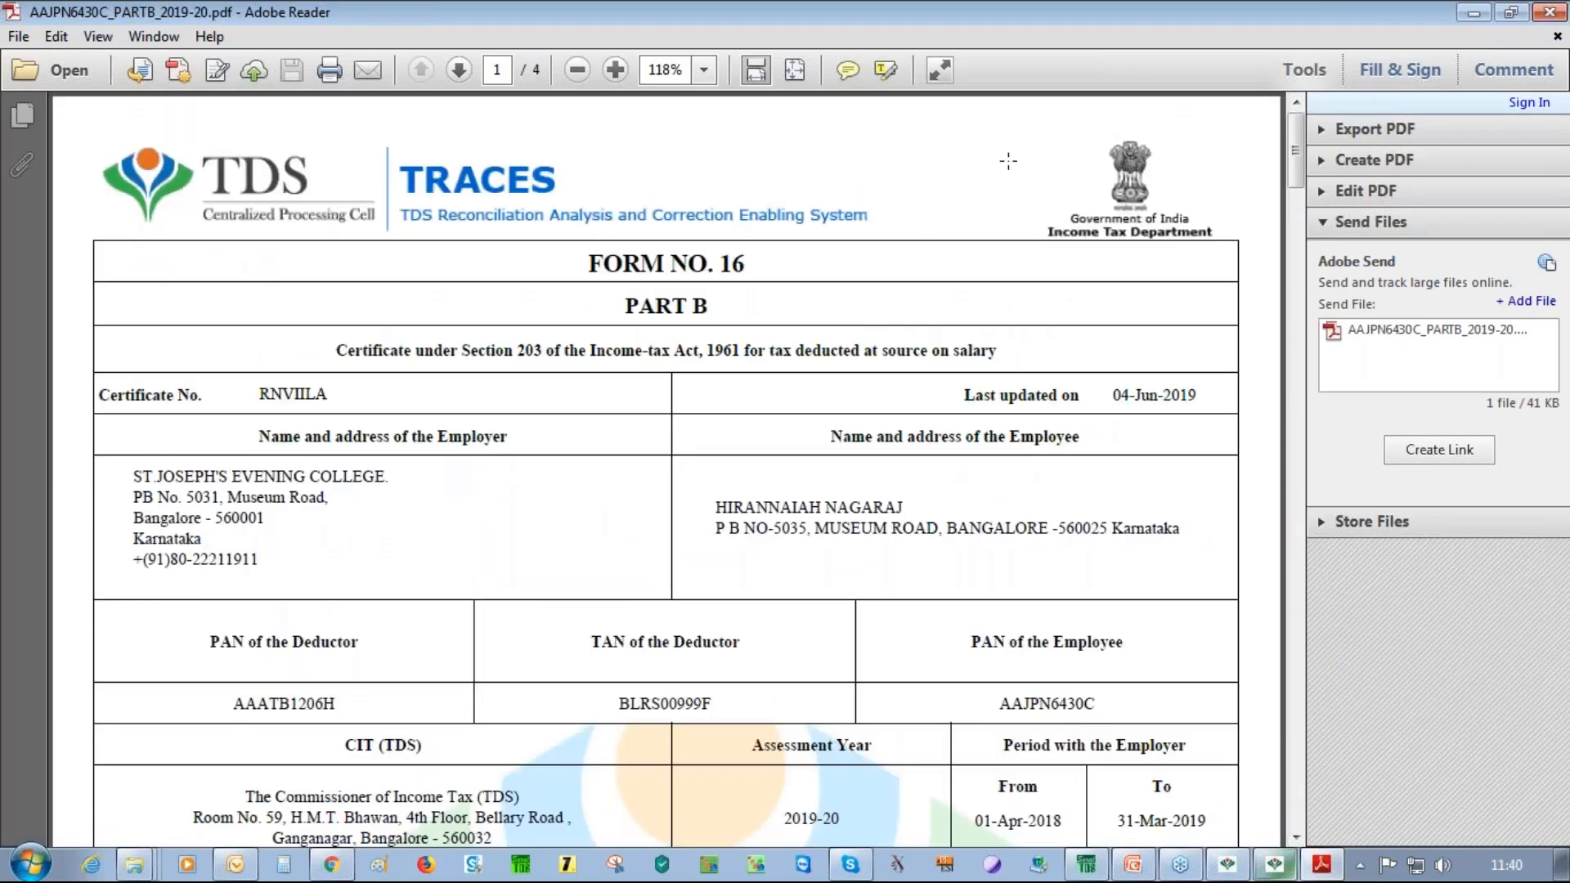
pyautogui.click(1550, 16)
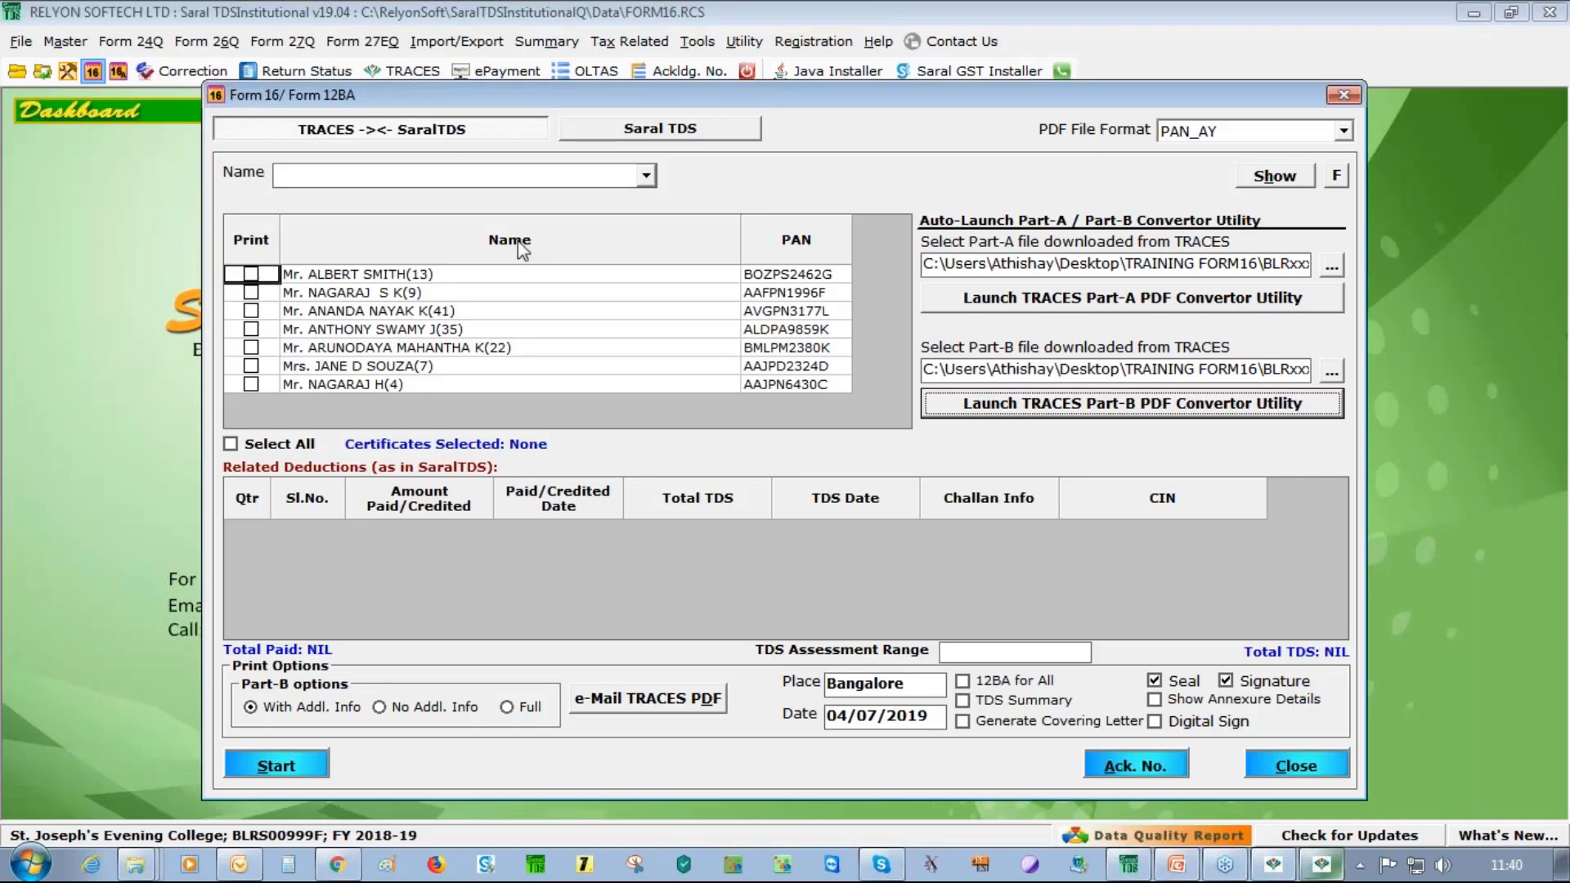
pyautogui.click(639, 133)
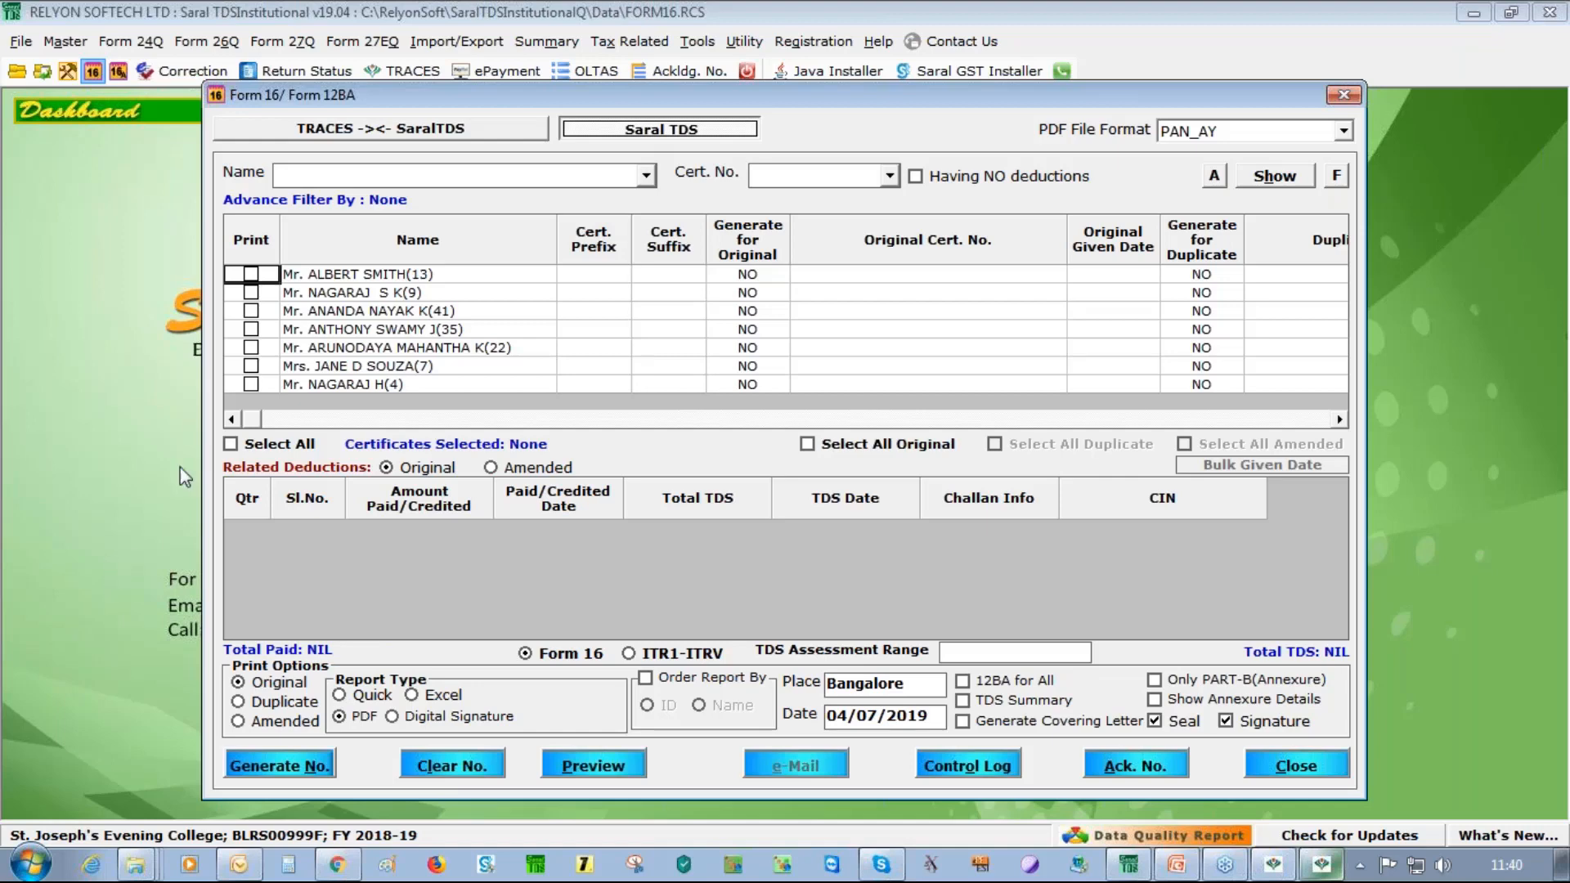
pyautogui.click(232, 445)
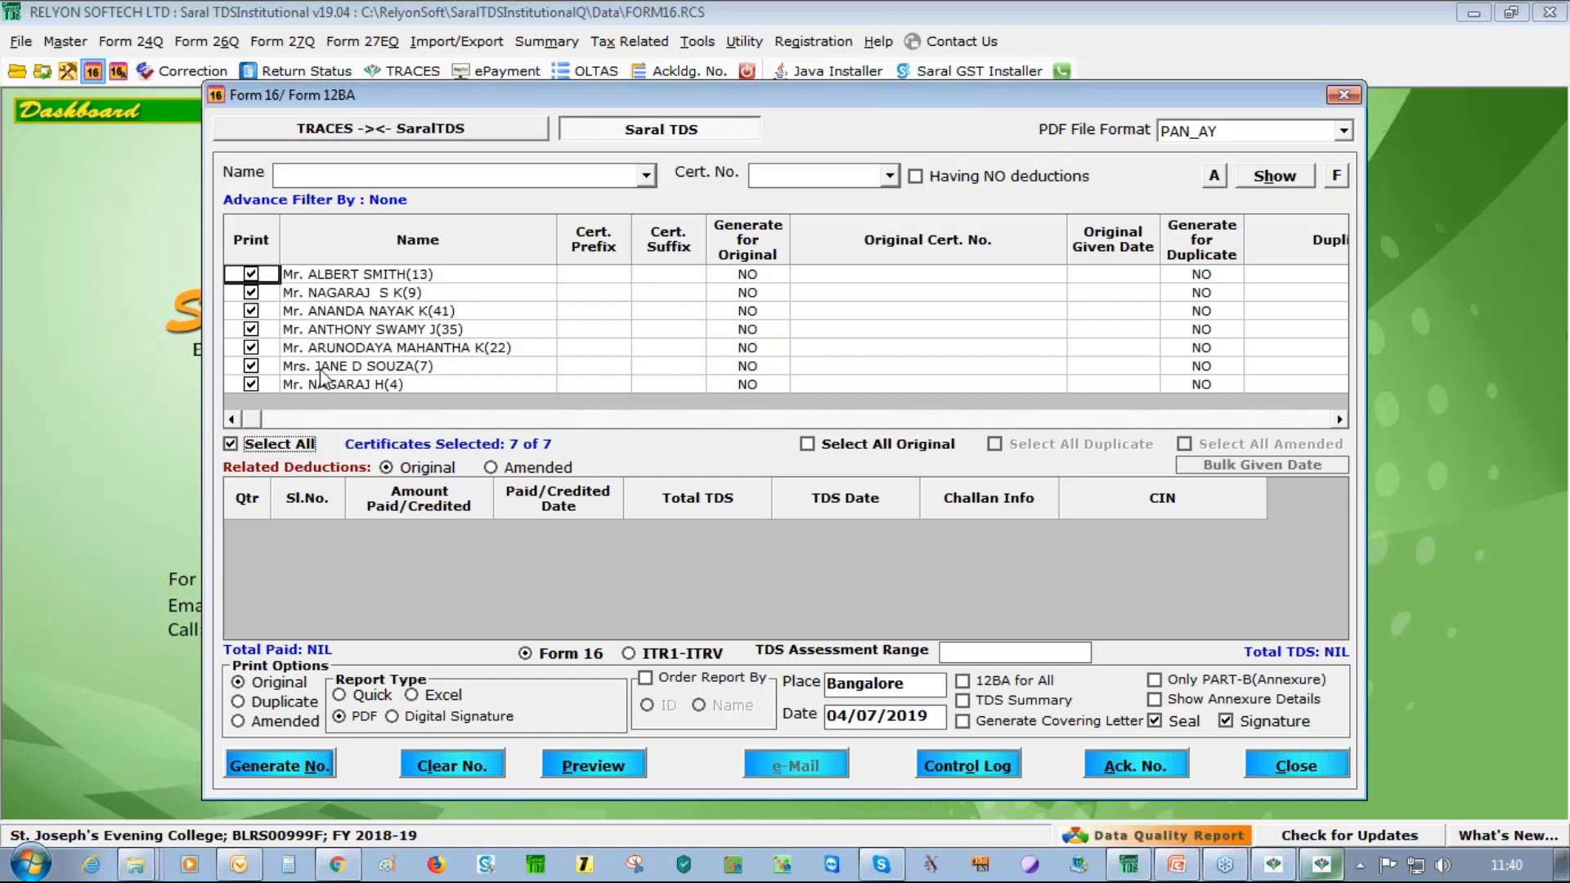
pyautogui.click(354, 131)
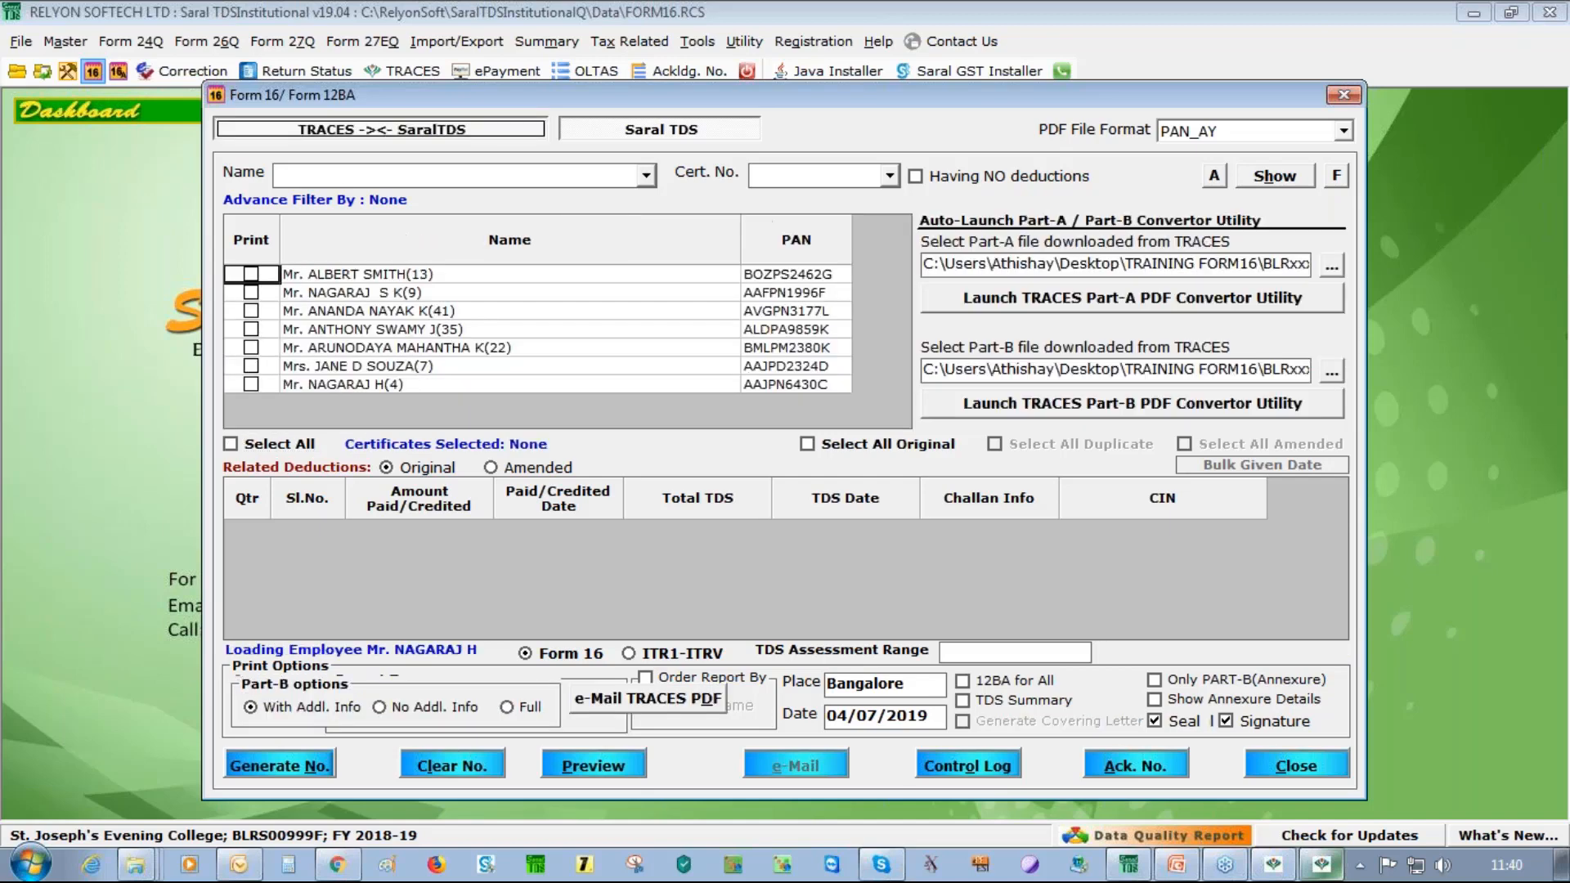
# Tick Select All for the seven employees and start, bringing up the Merge Form 16 Part A and Part B window
pyautogui.click(230, 443)
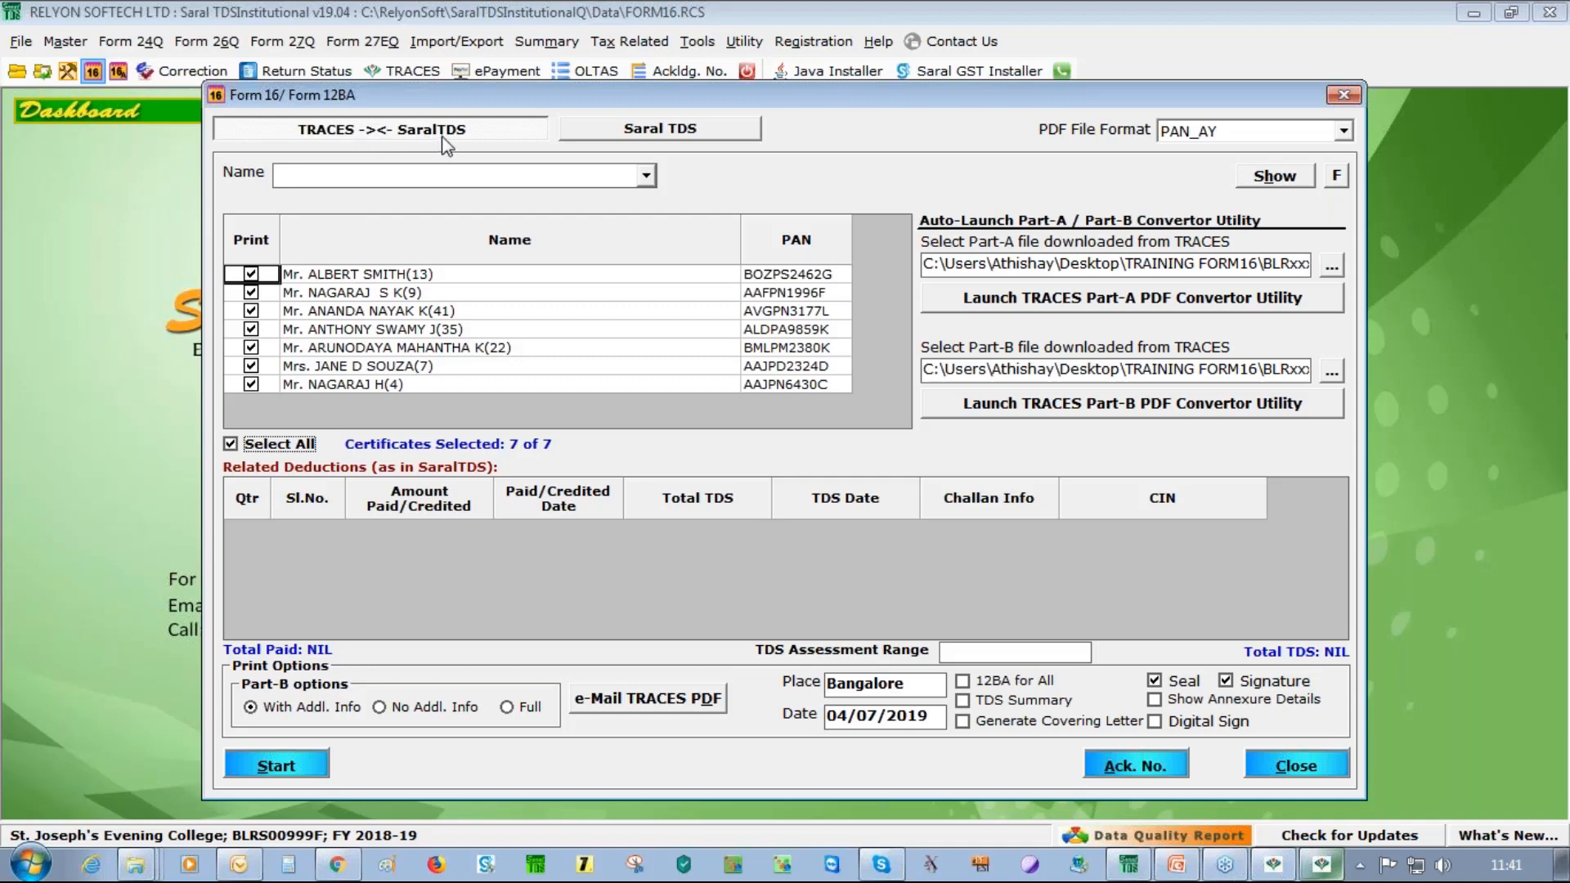
pyautogui.click(294, 772)
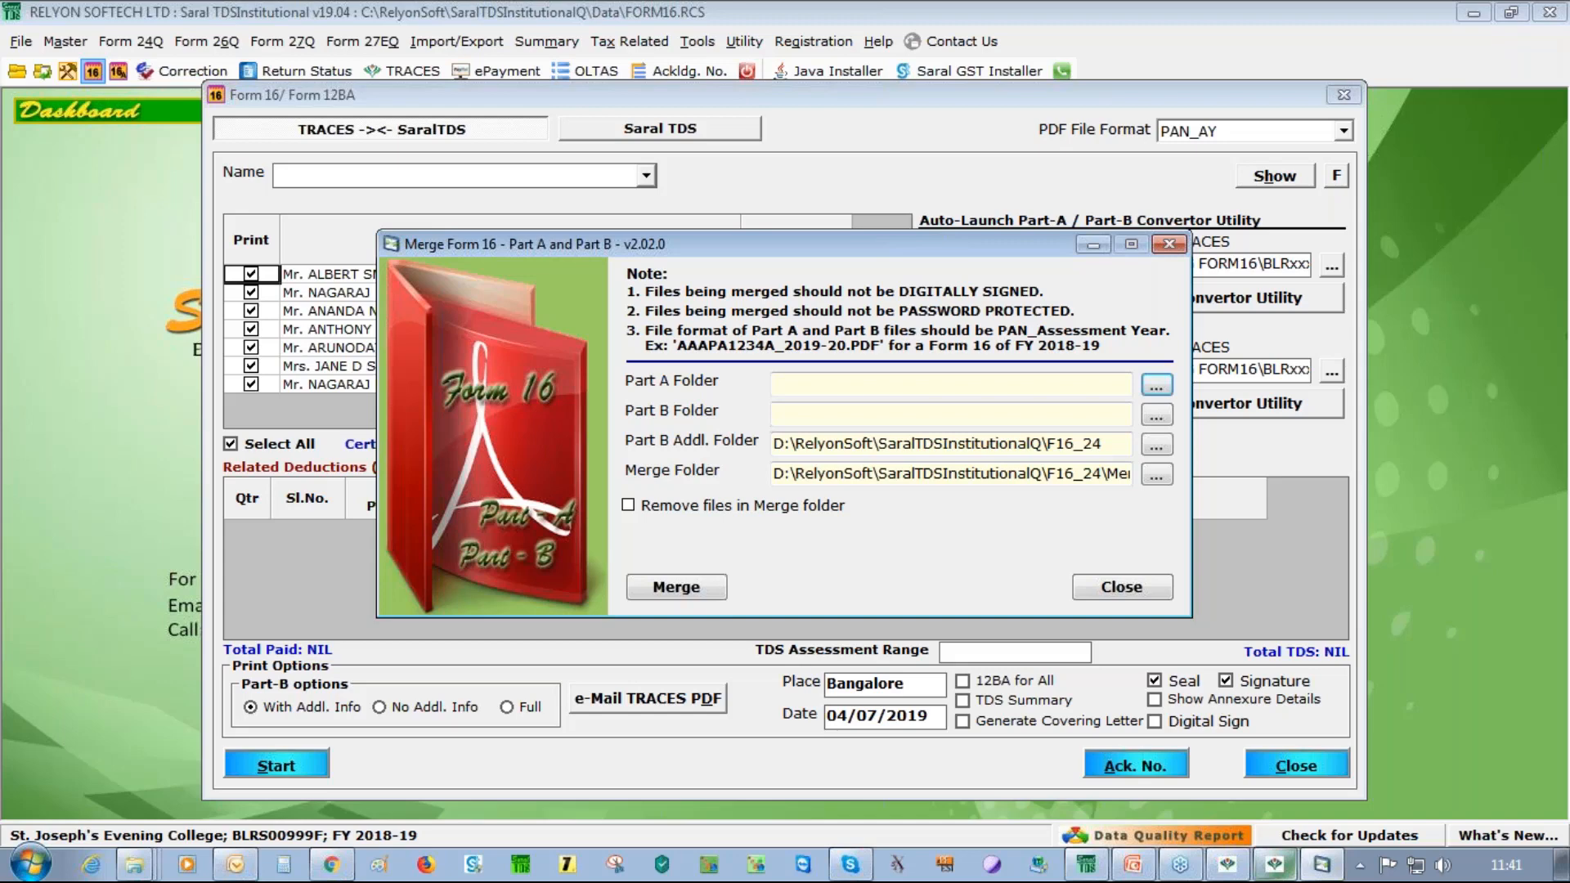
# Set the merge dialog's Part A folder to 16\Form16PartA
pyautogui.click(1158, 388)
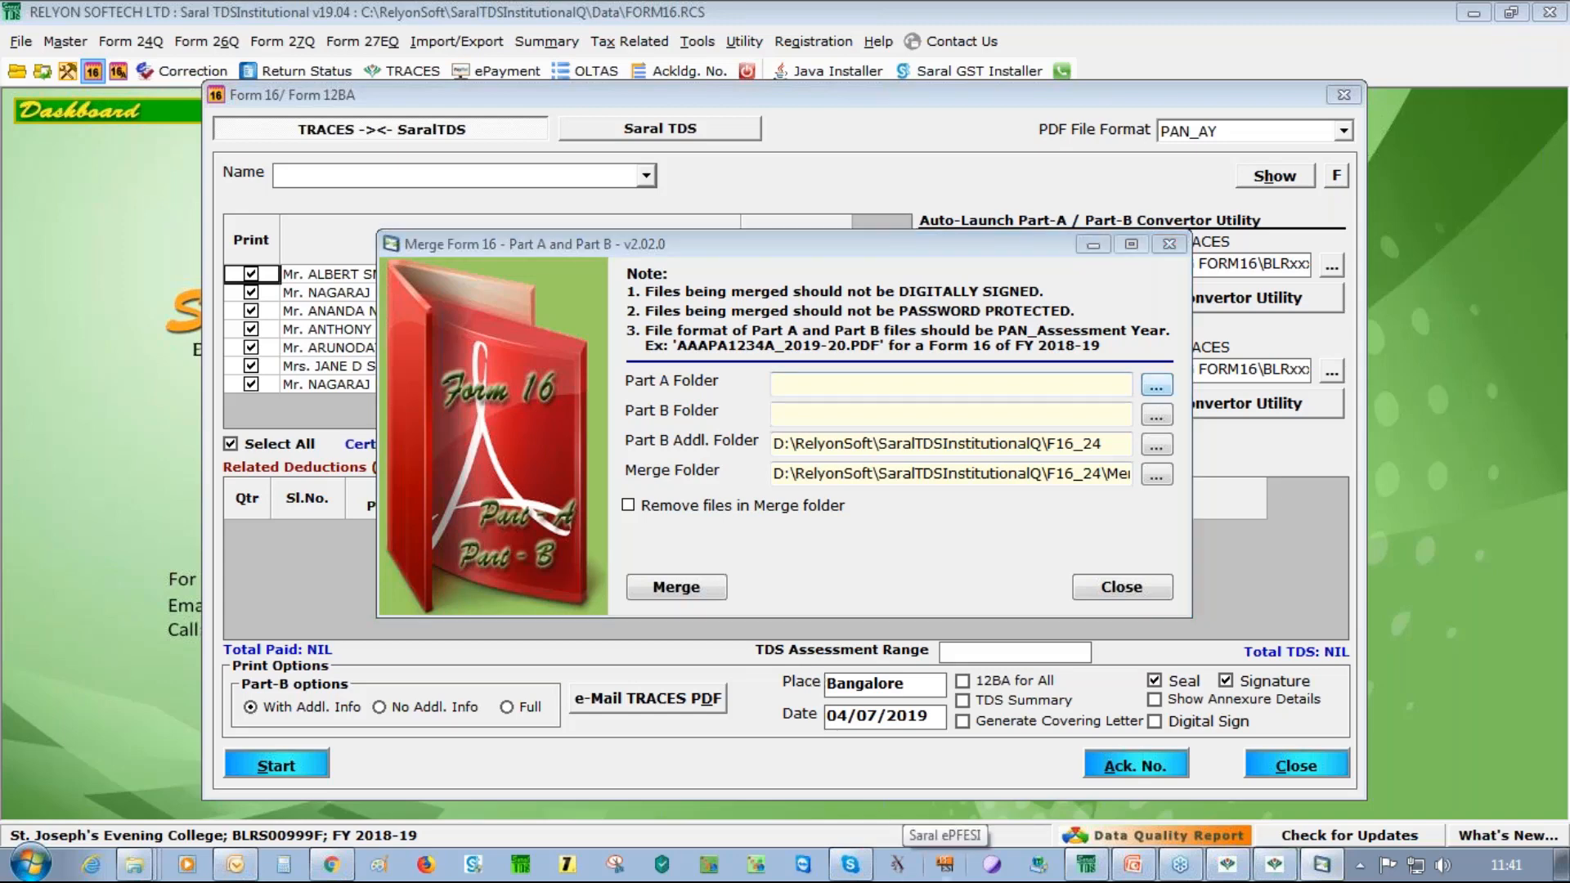
pyautogui.scroll(-1, 940, 416)
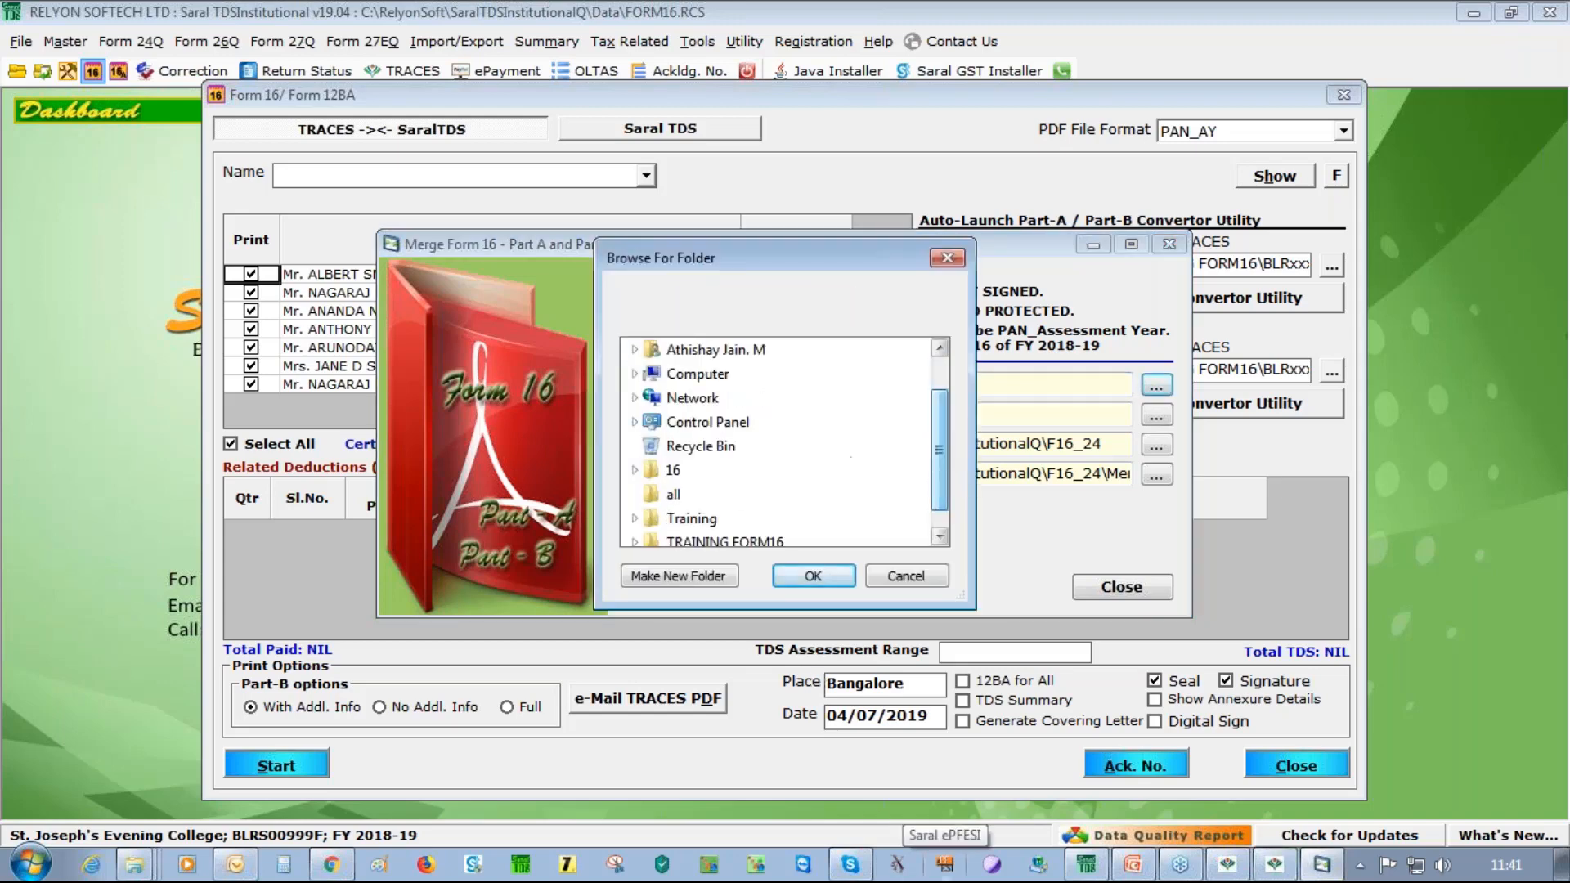
pyautogui.click(635, 472)
pyautogui.click(718, 494)
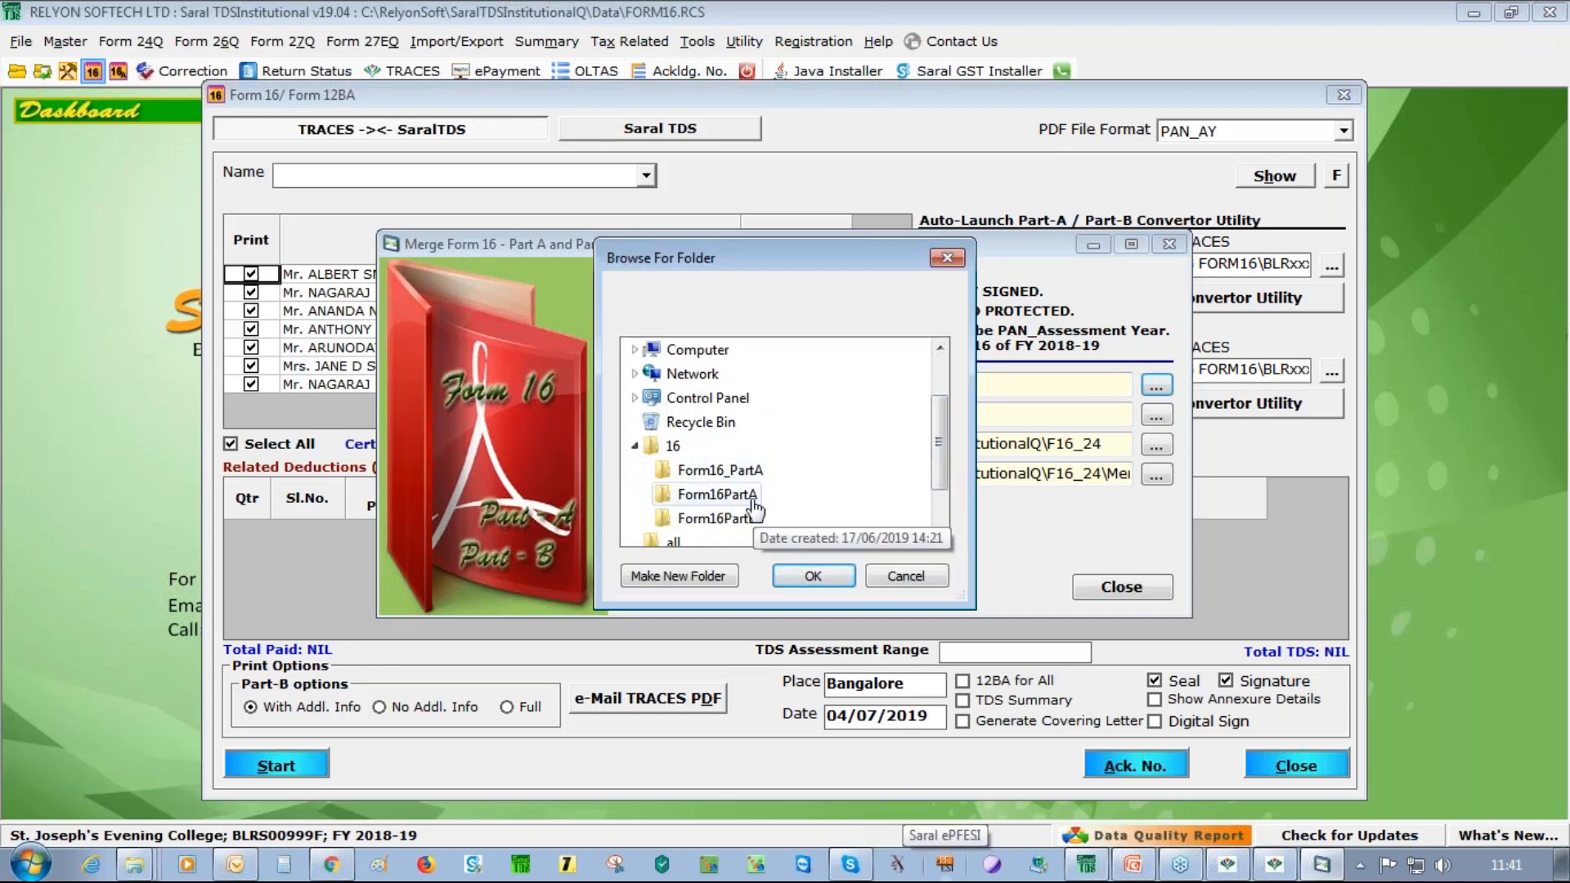
pyautogui.click(808, 577)
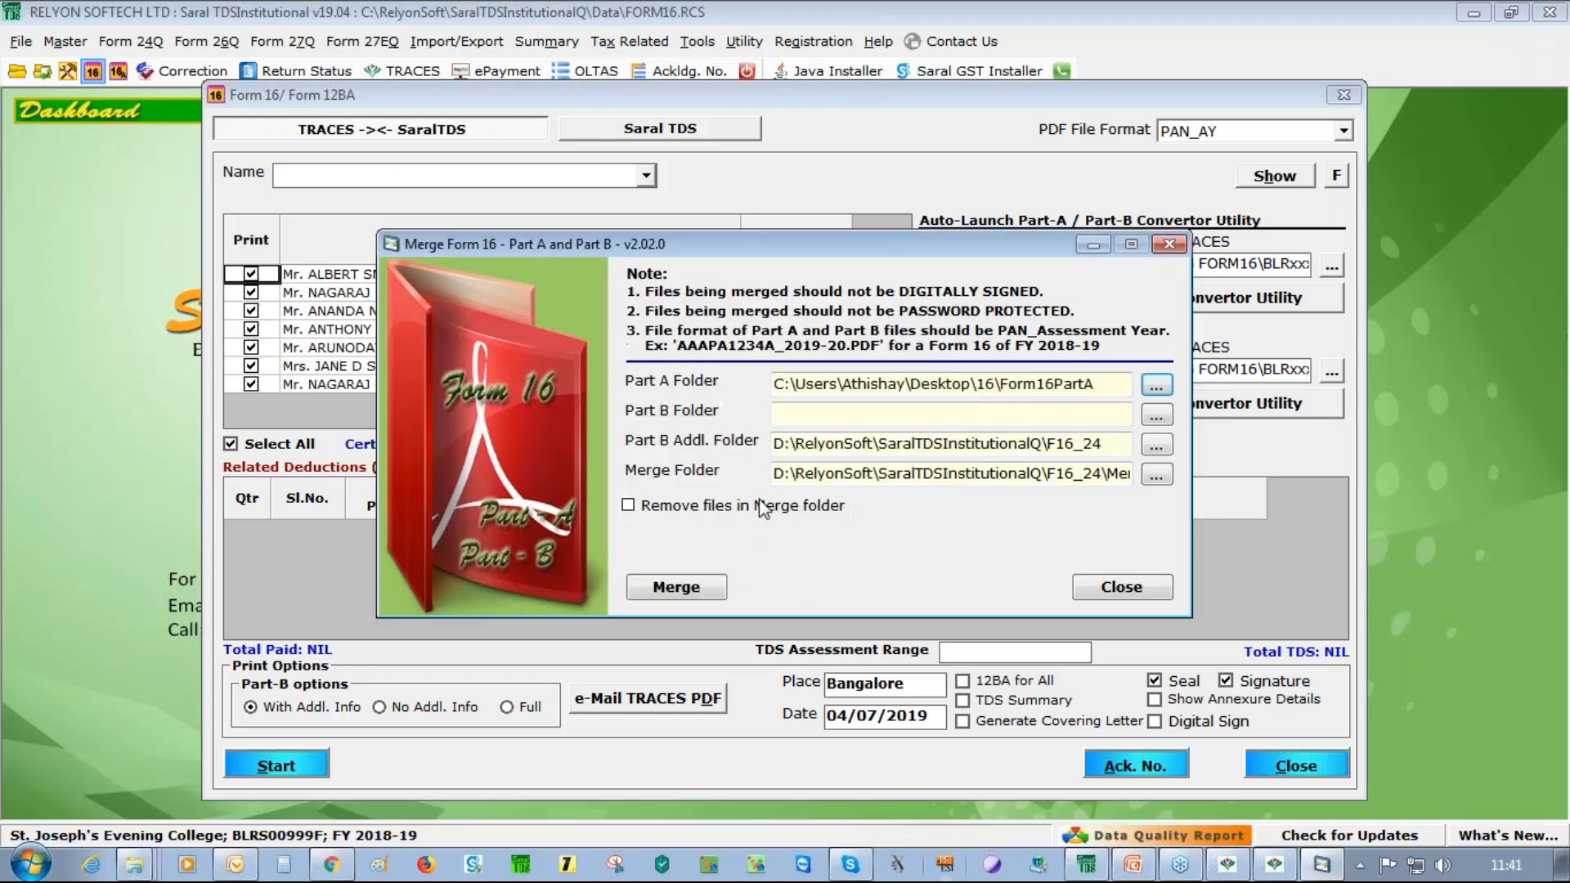
# Set the merge dialog's Part B folder to 16\Form16PartB
pyautogui.click(1156, 416)
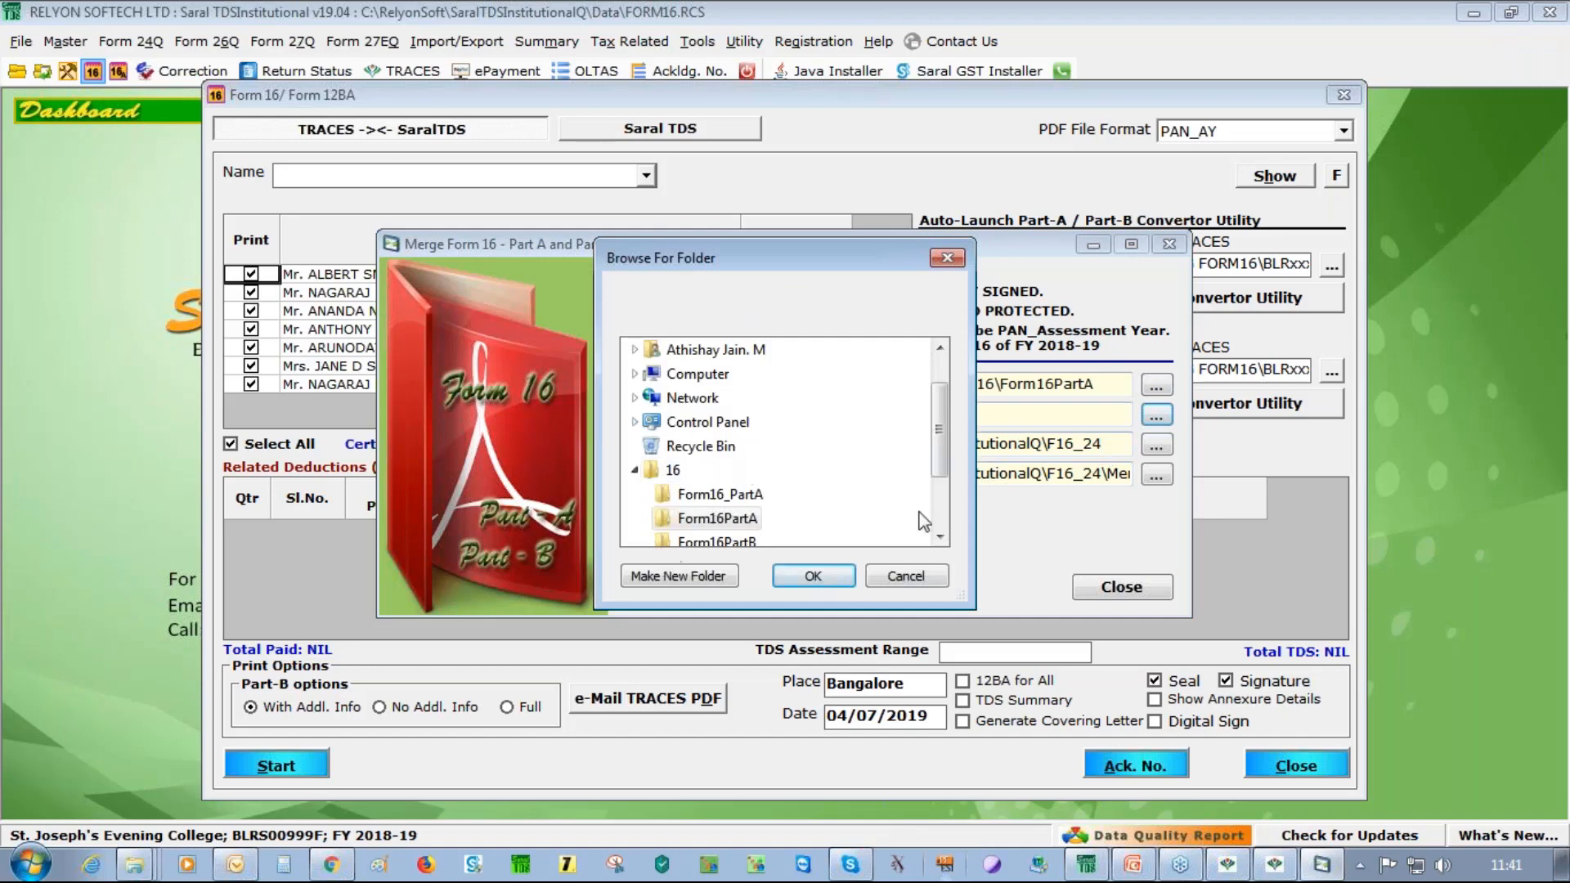
pyautogui.scroll(-1, 940, 439)
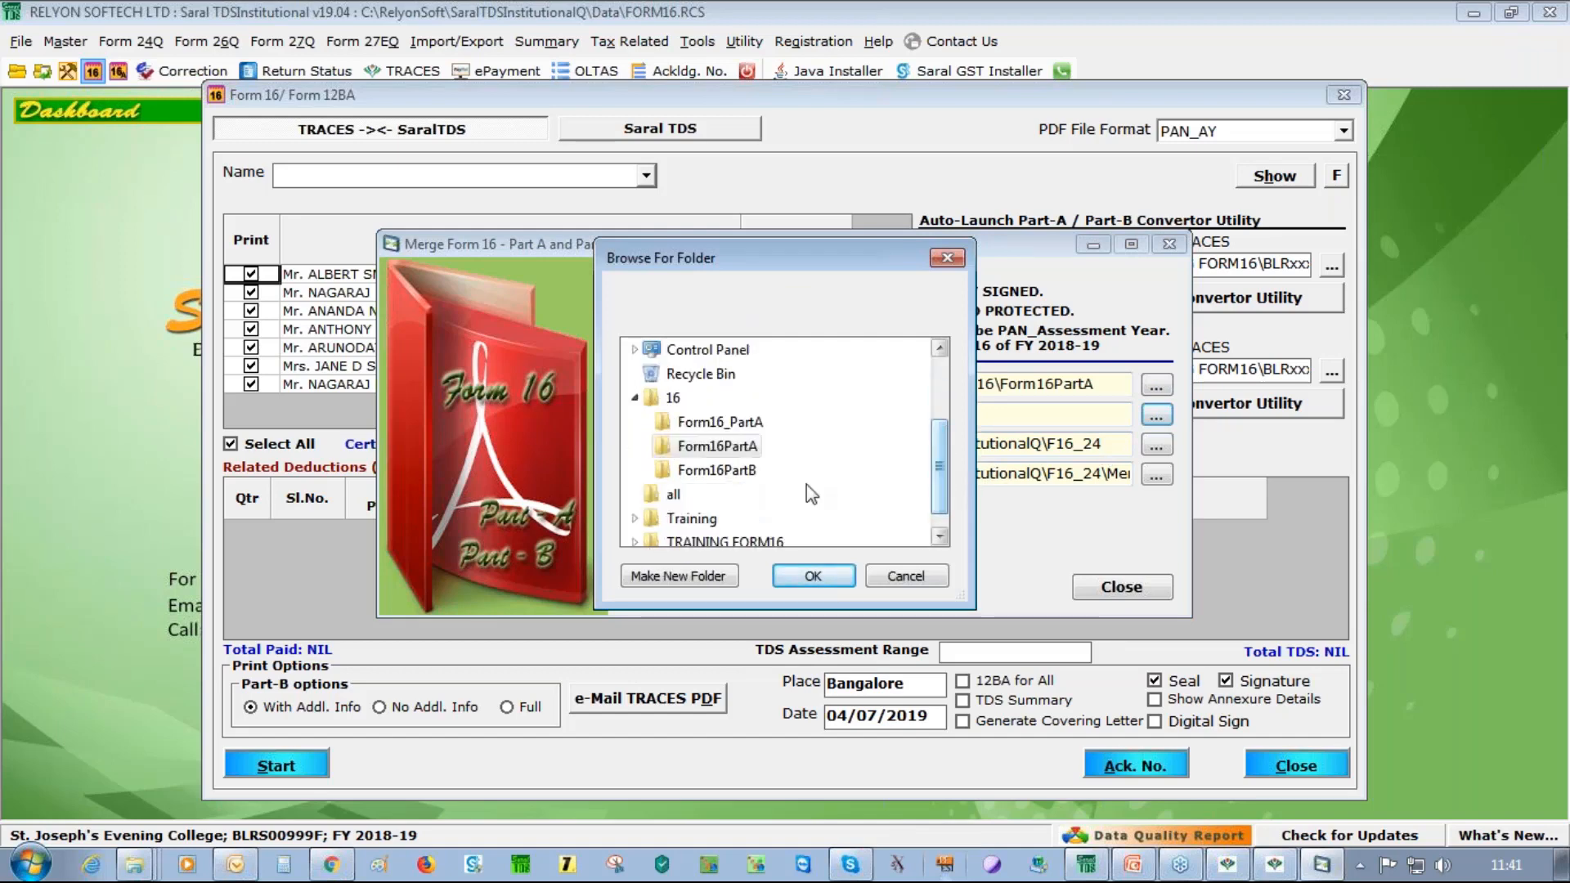
pyautogui.click(712, 472)
pyautogui.click(814, 577)
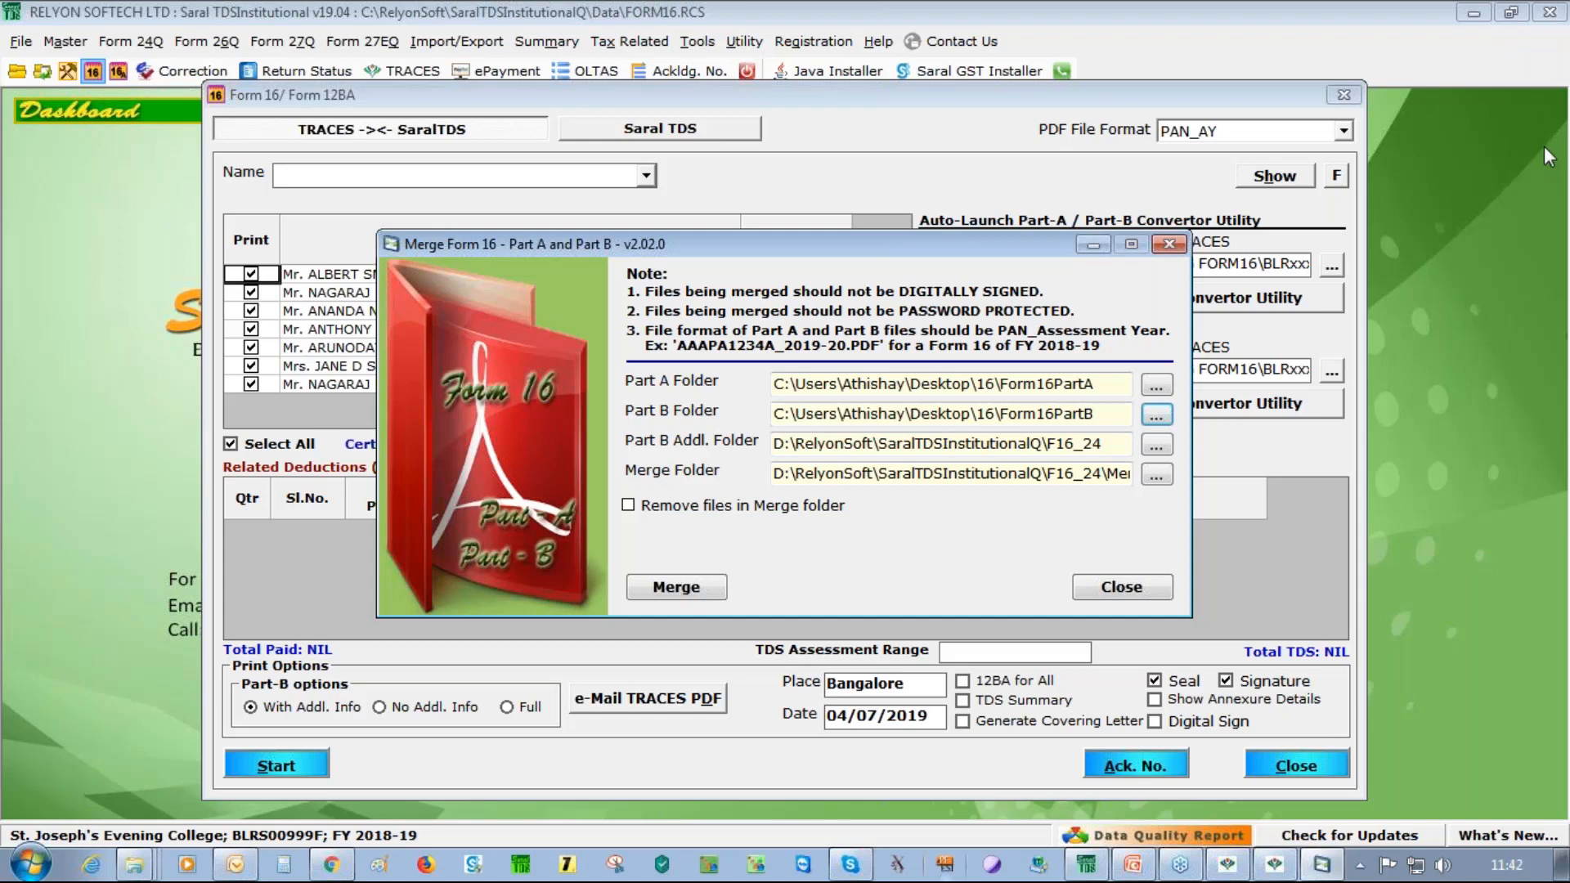
pyautogui.click(1421, 363)
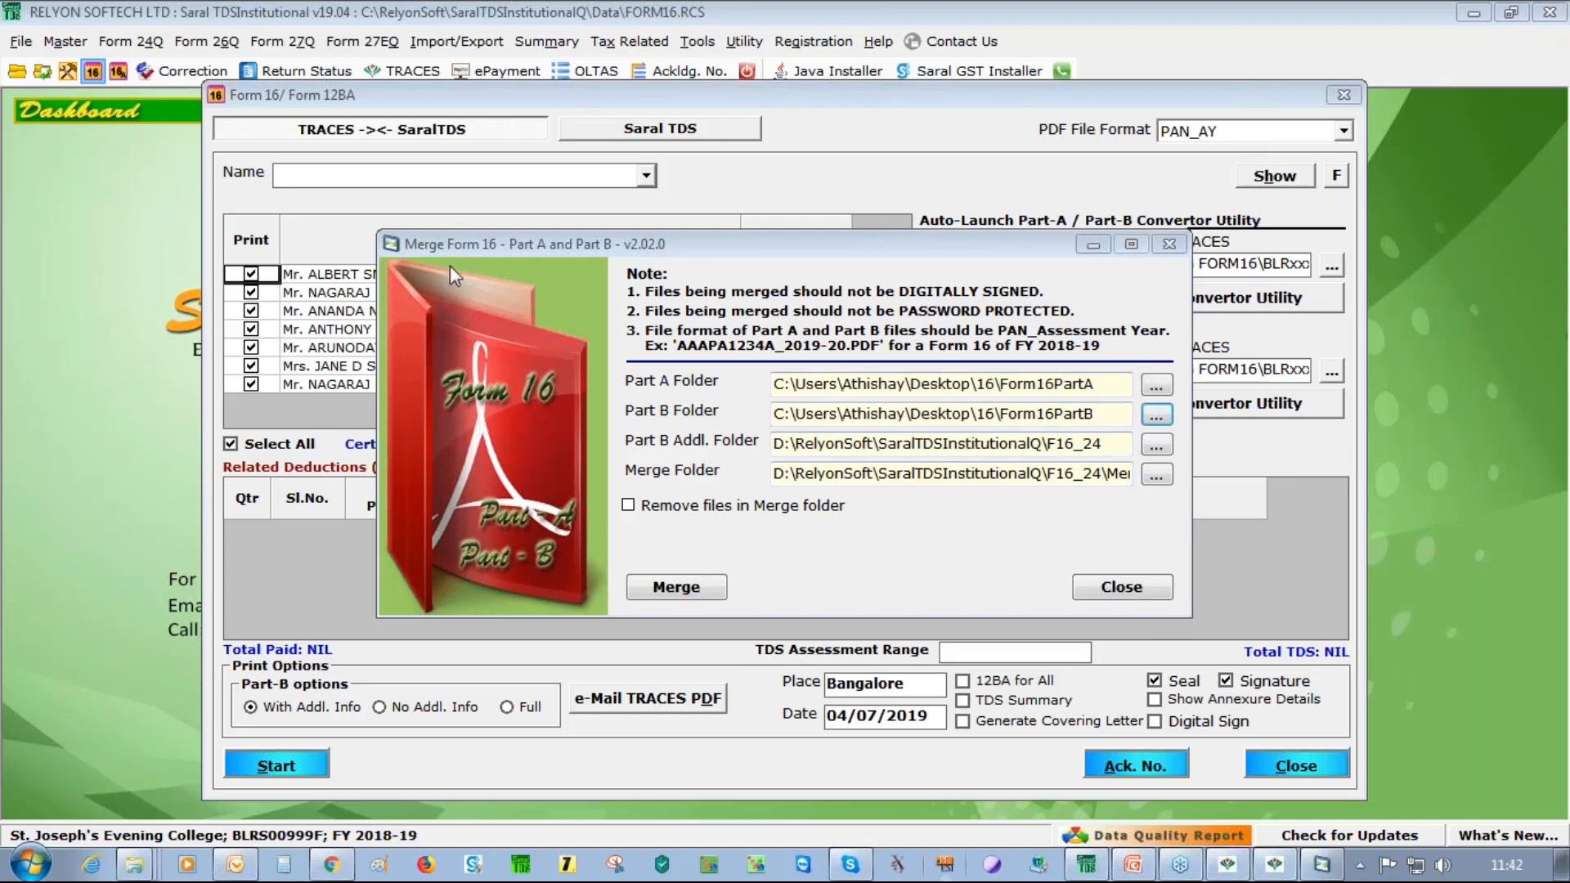
# Run Merge, set the exclusion Notepad aside, check the three merged PDFs, and acknowledge completion
pyautogui.click(708, 585)
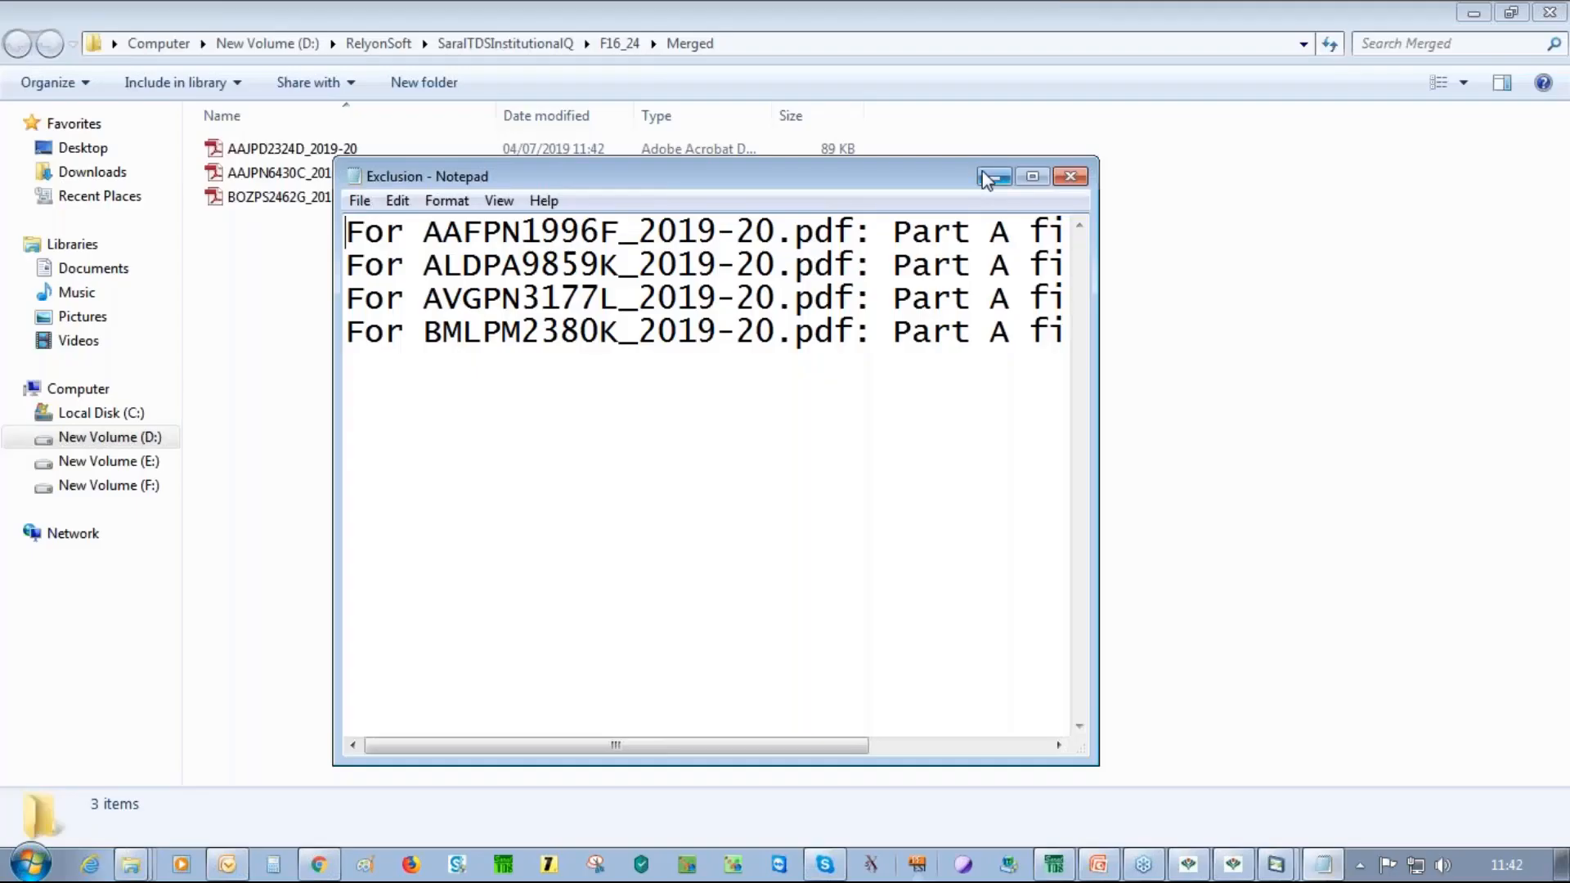
pyautogui.click(994, 177)
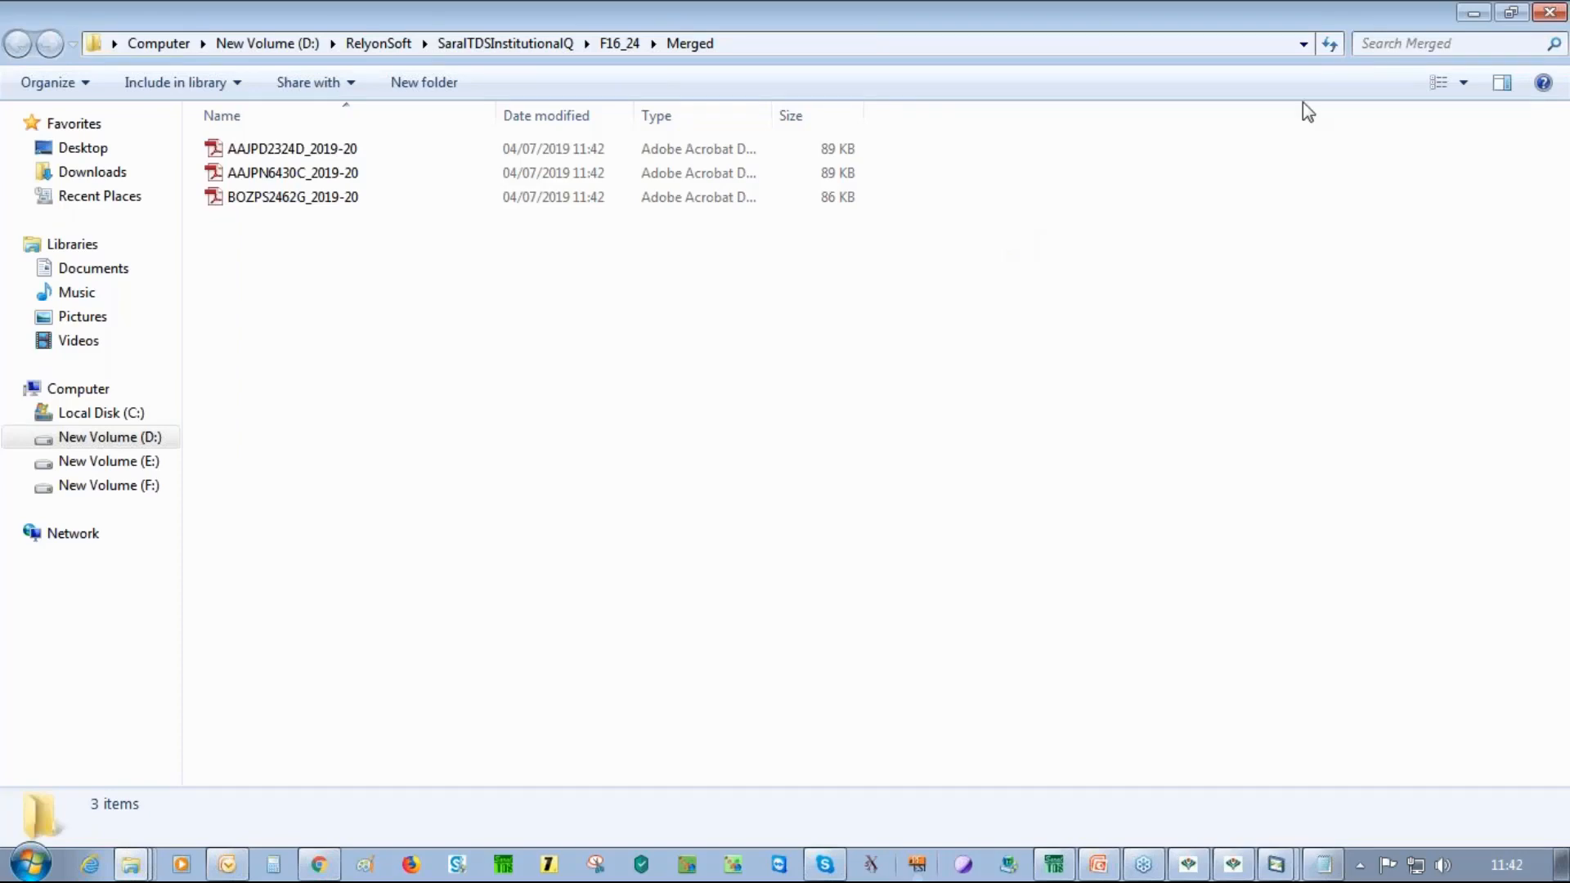
pyautogui.click(1550, 12)
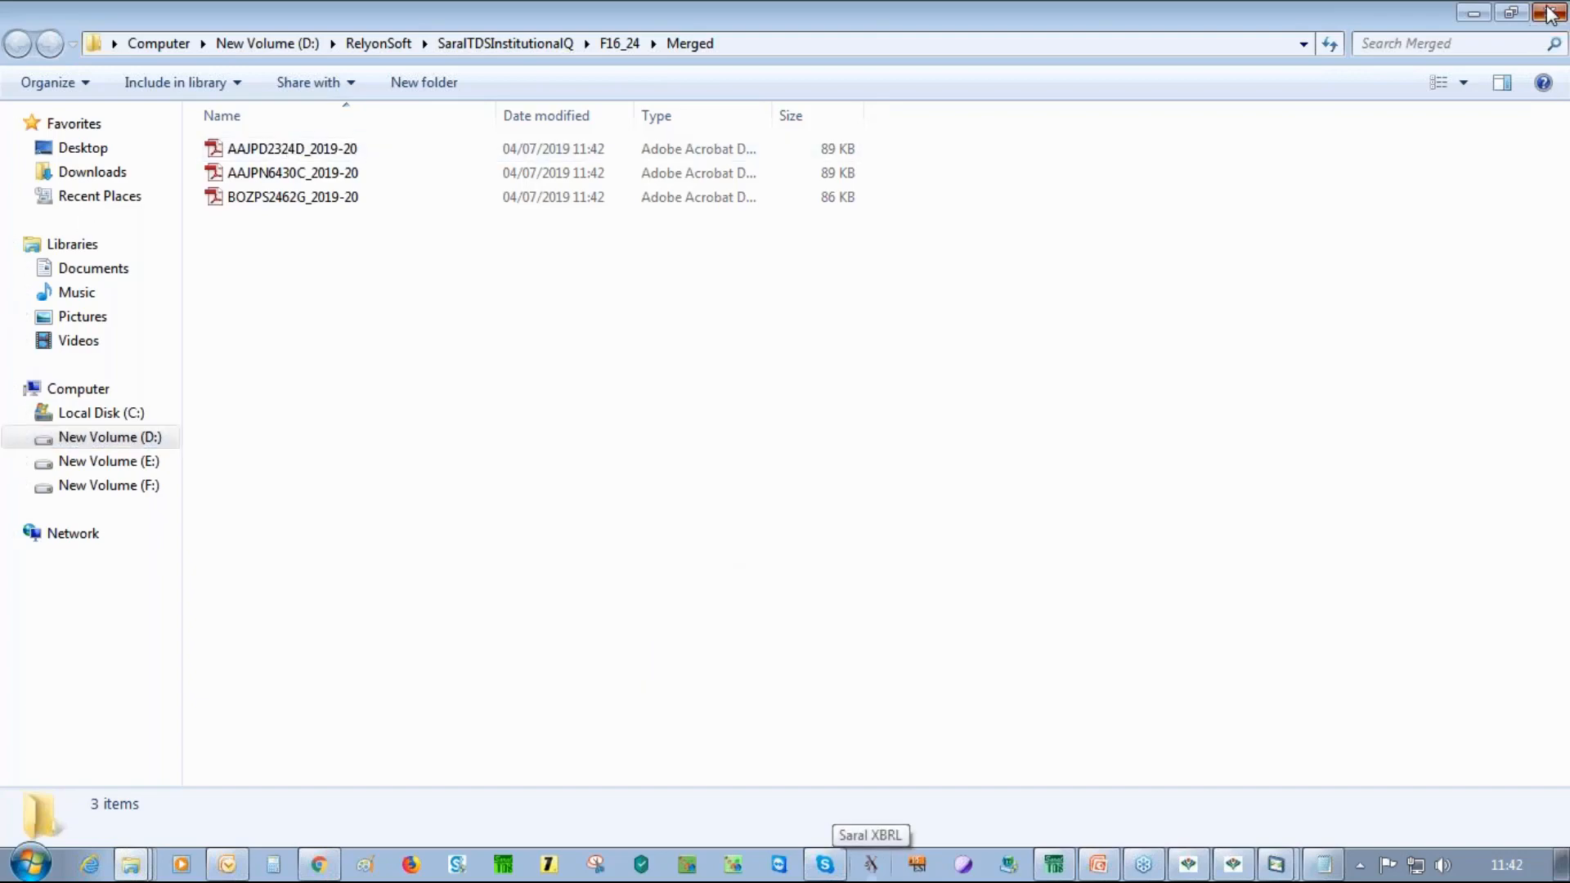
pyautogui.press('Return')
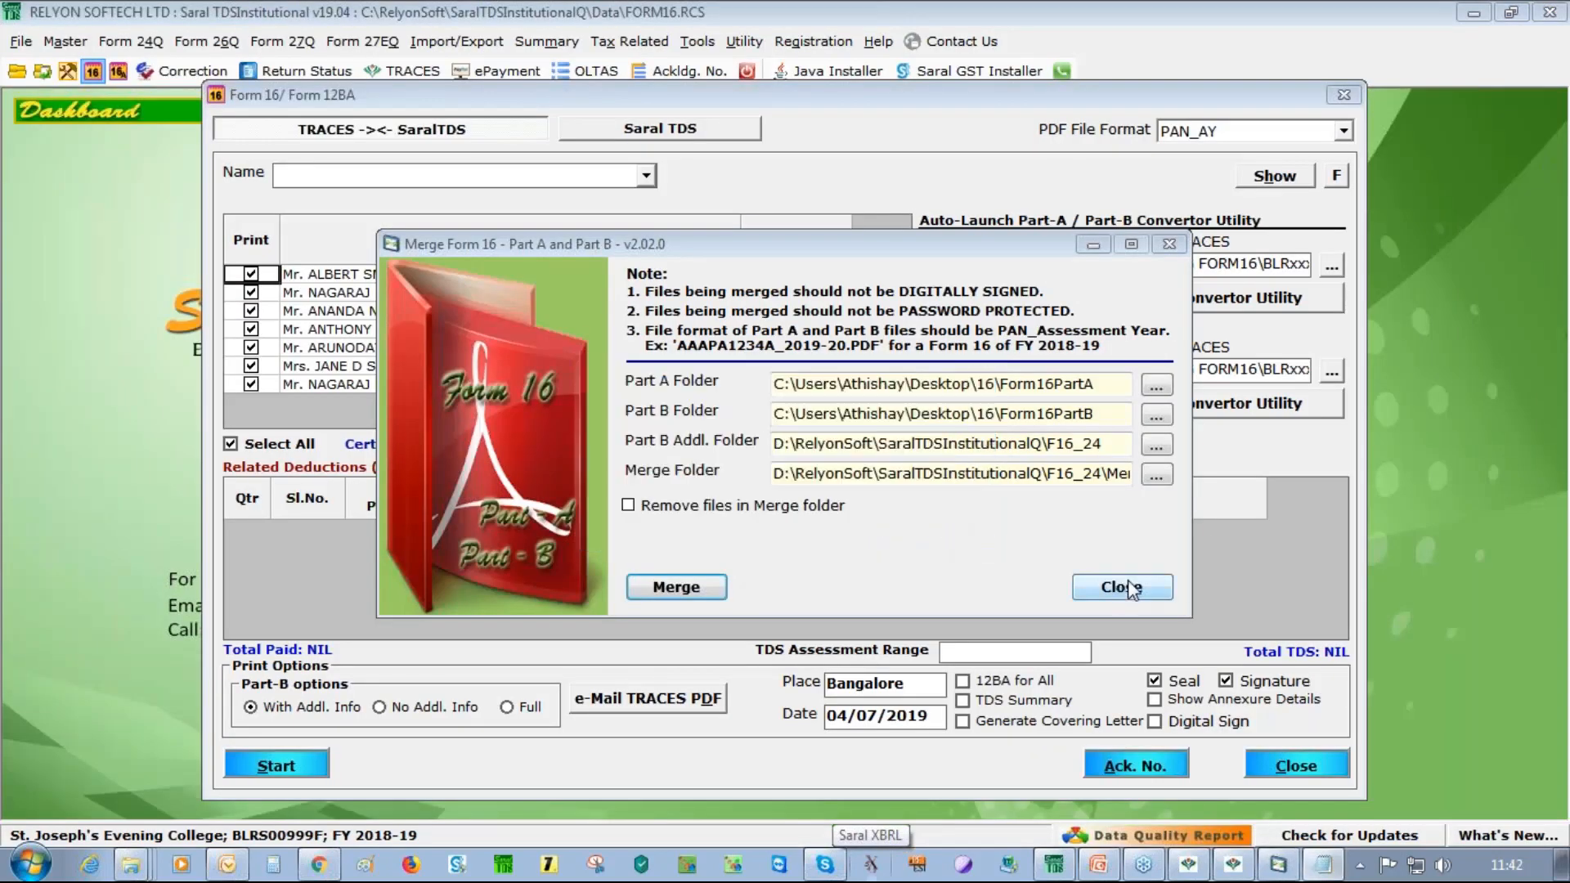
# Regenerate Form 16 with 12BA for all, TDS summary, annexure details and covering letter
pyautogui.click(1170, 244)
pyautogui.click(983, 684)
pyautogui.click(988, 701)
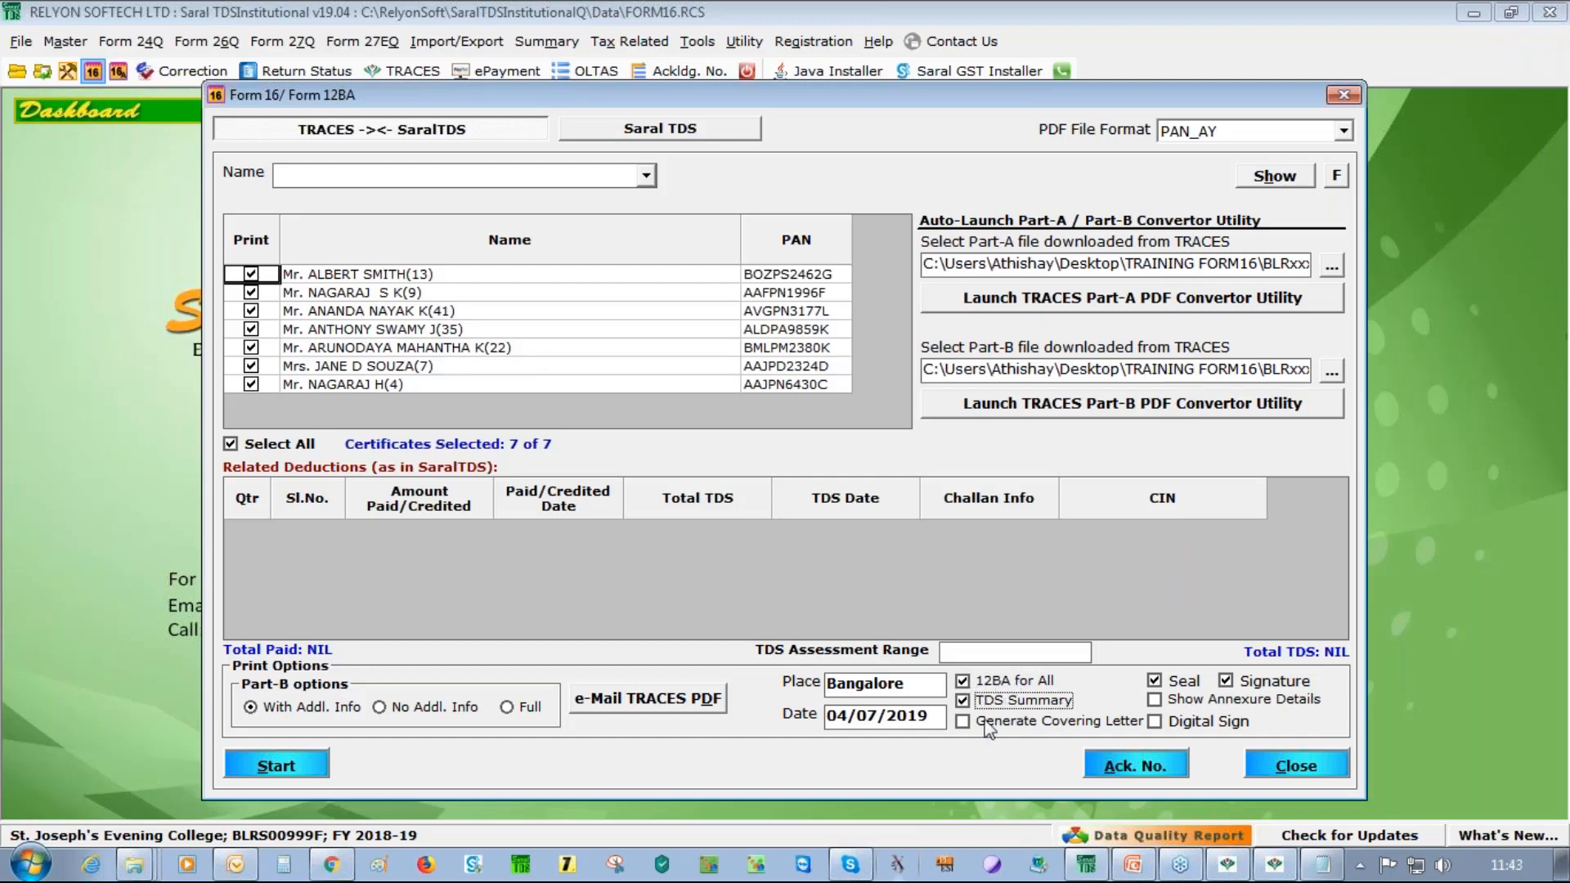
pyautogui.click(1188, 700)
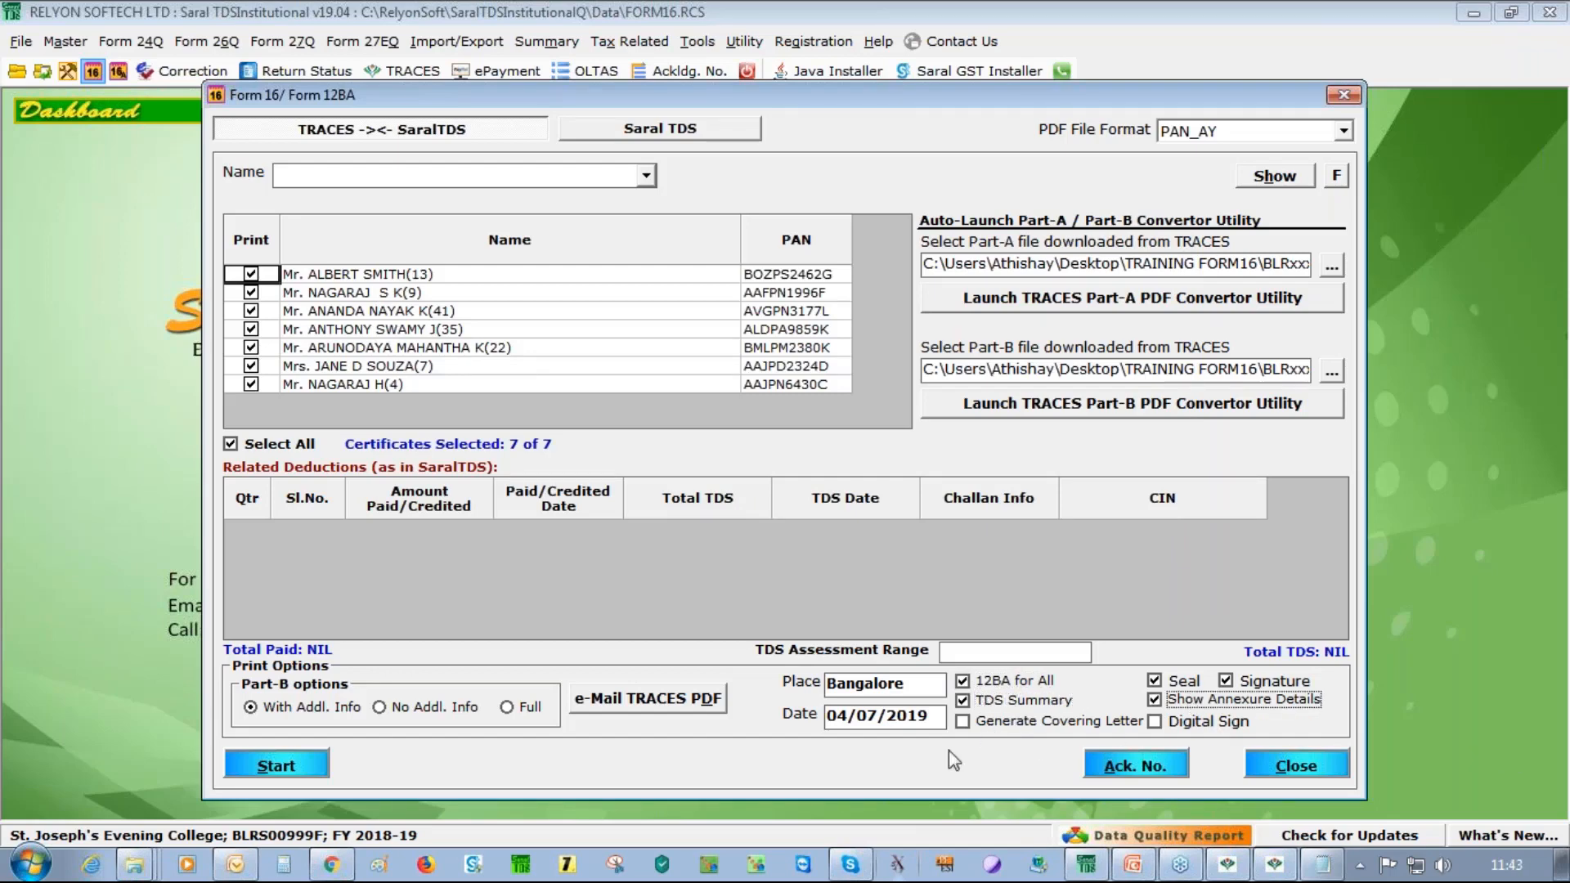
pyautogui.click(1018, 724)
pyautogui.click(270, 766)
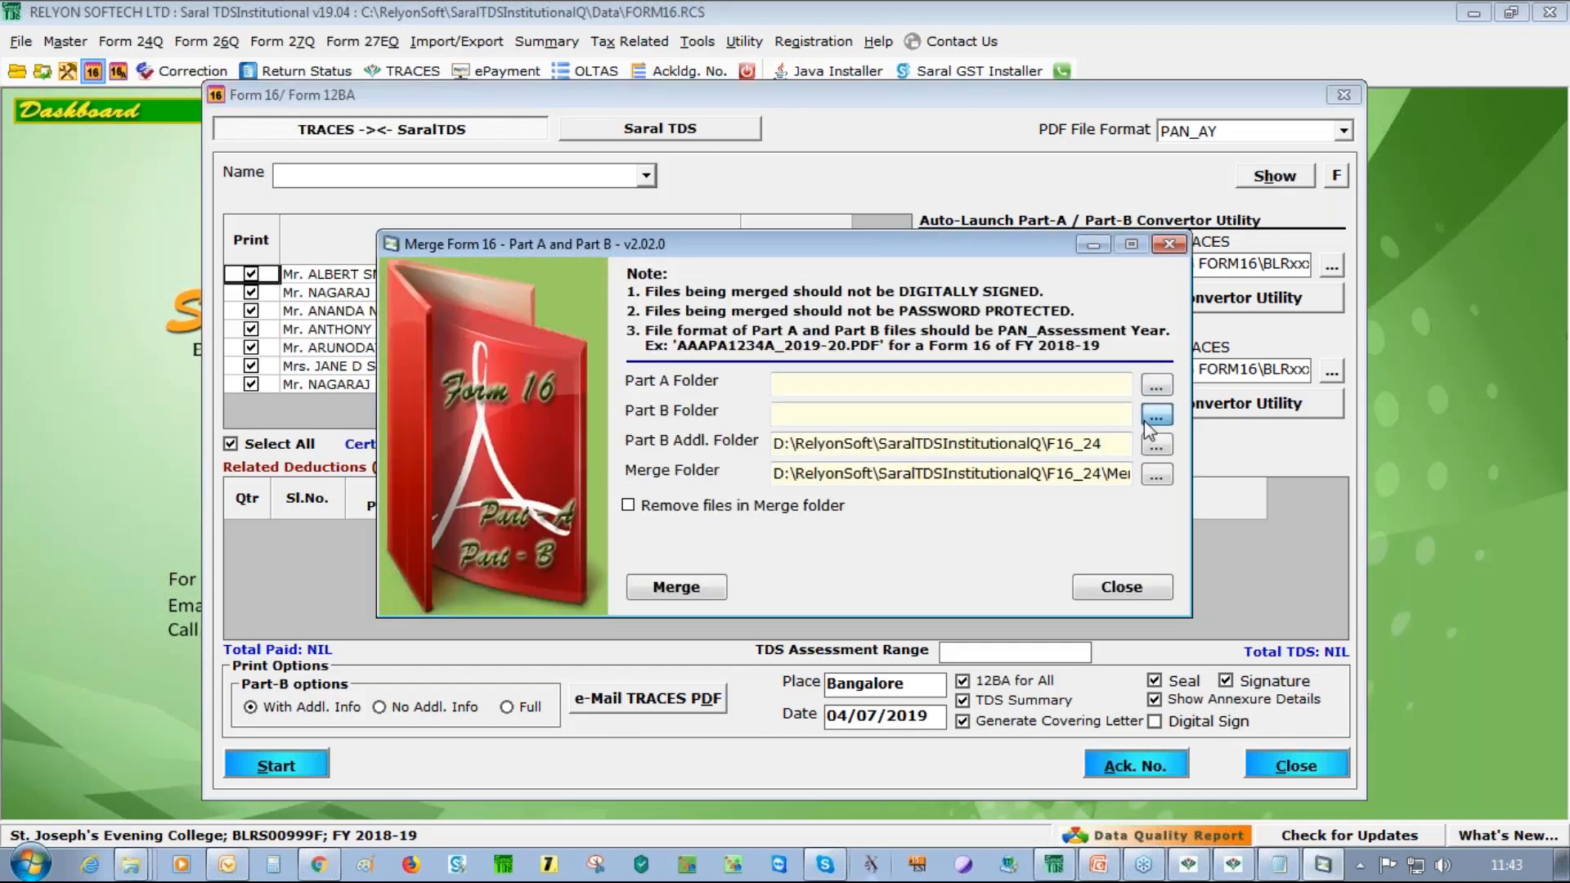
# Set the Part B folder to 16\Form16PartB, correcting an initial Form16PartA pick
pyautogui.click(1149, 419)
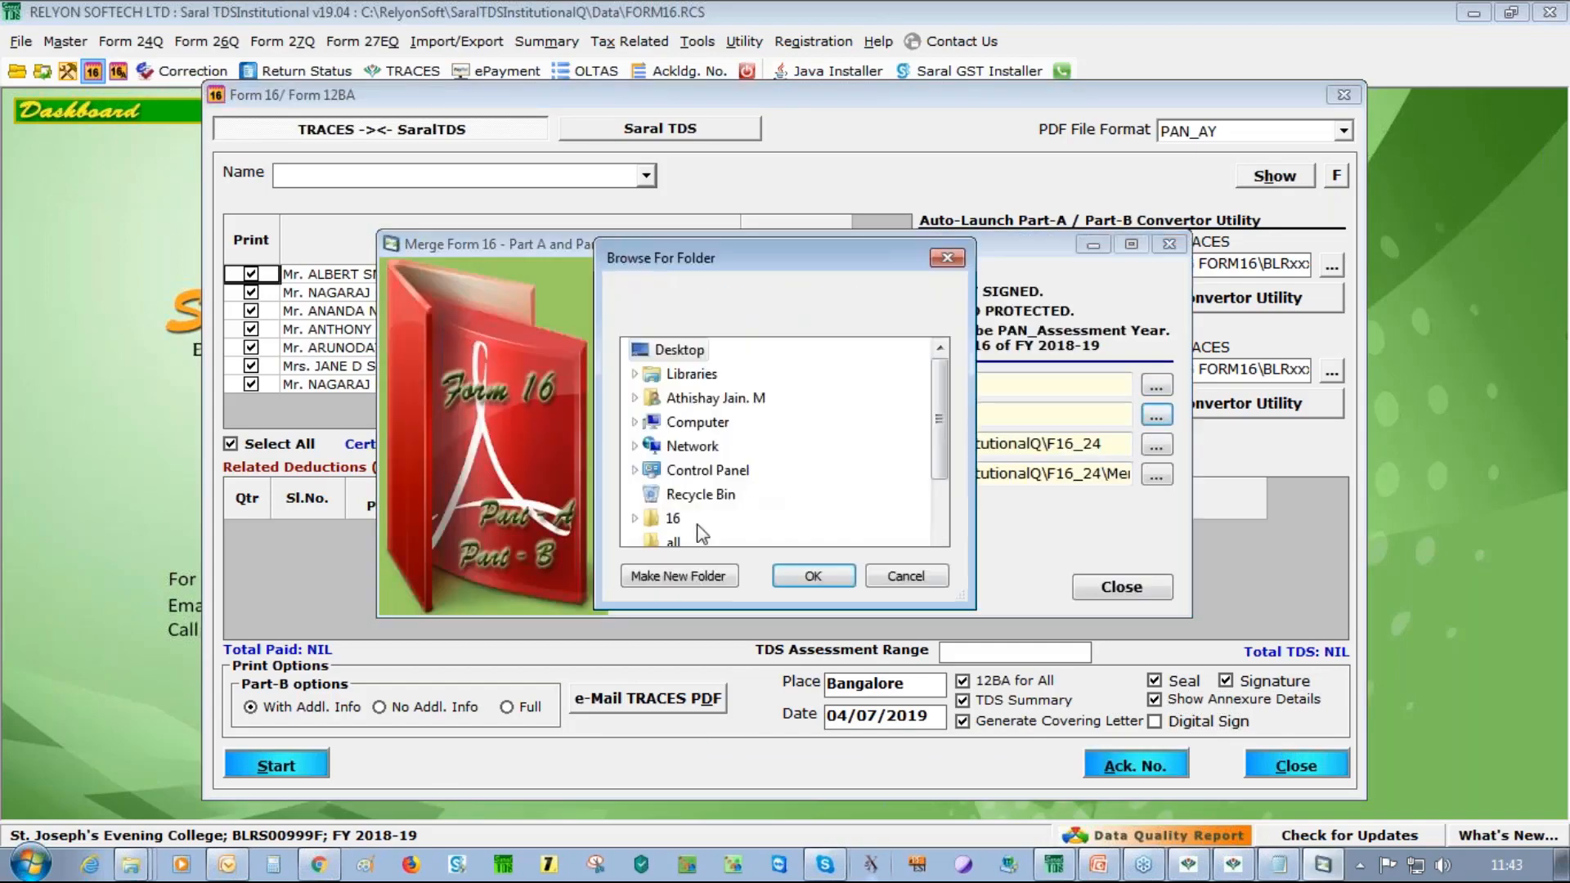
pyautogui.click(634, 519)
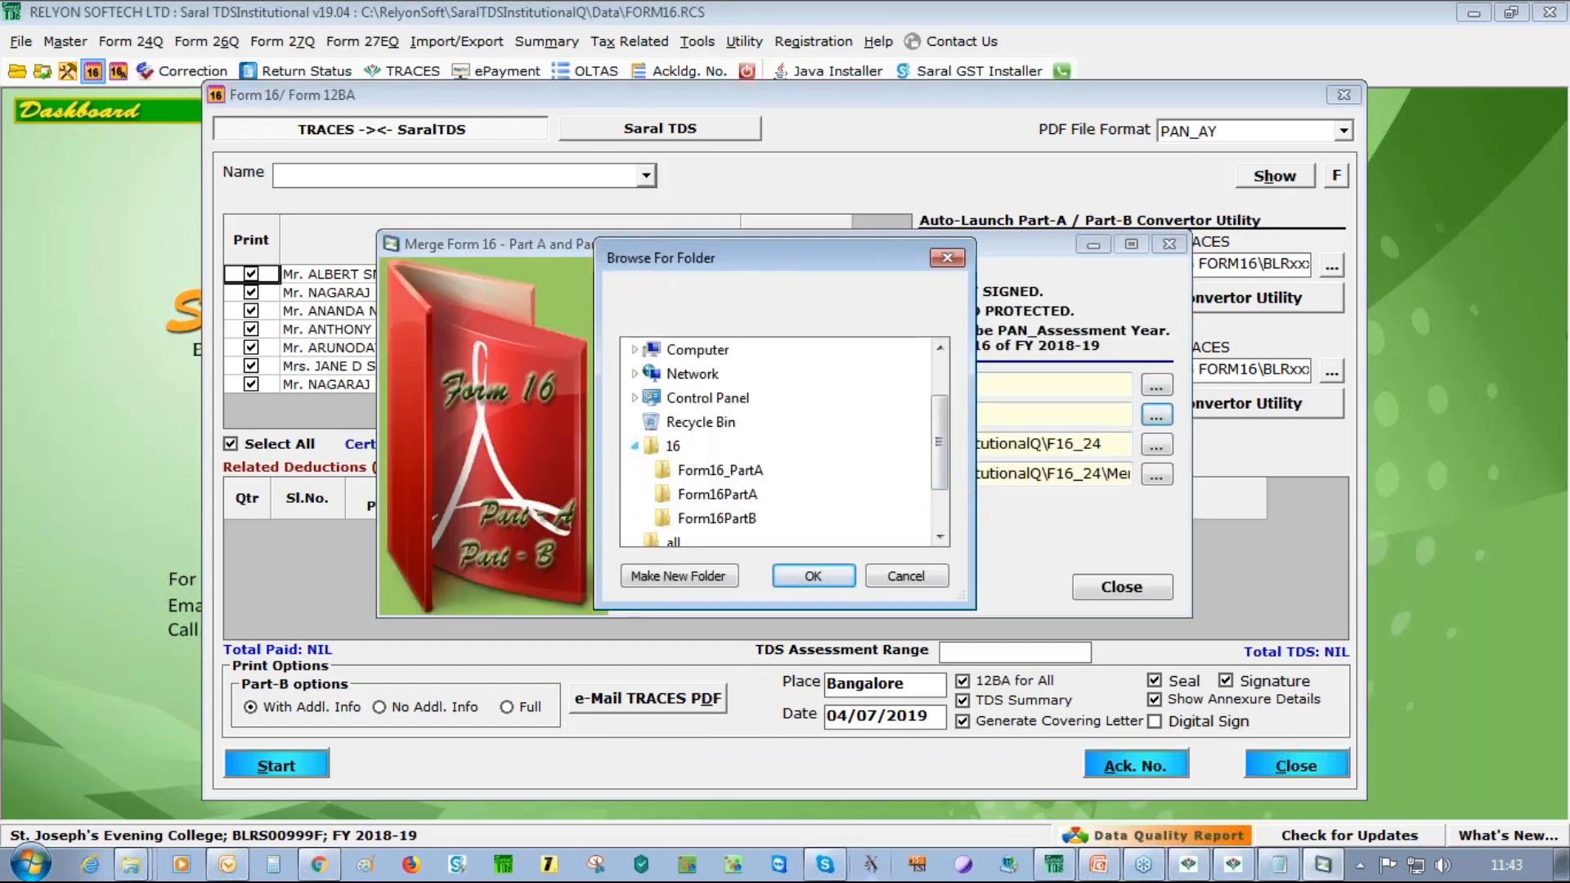
pyautogui.click(731, 497)
pyautogui.click(803, 577)
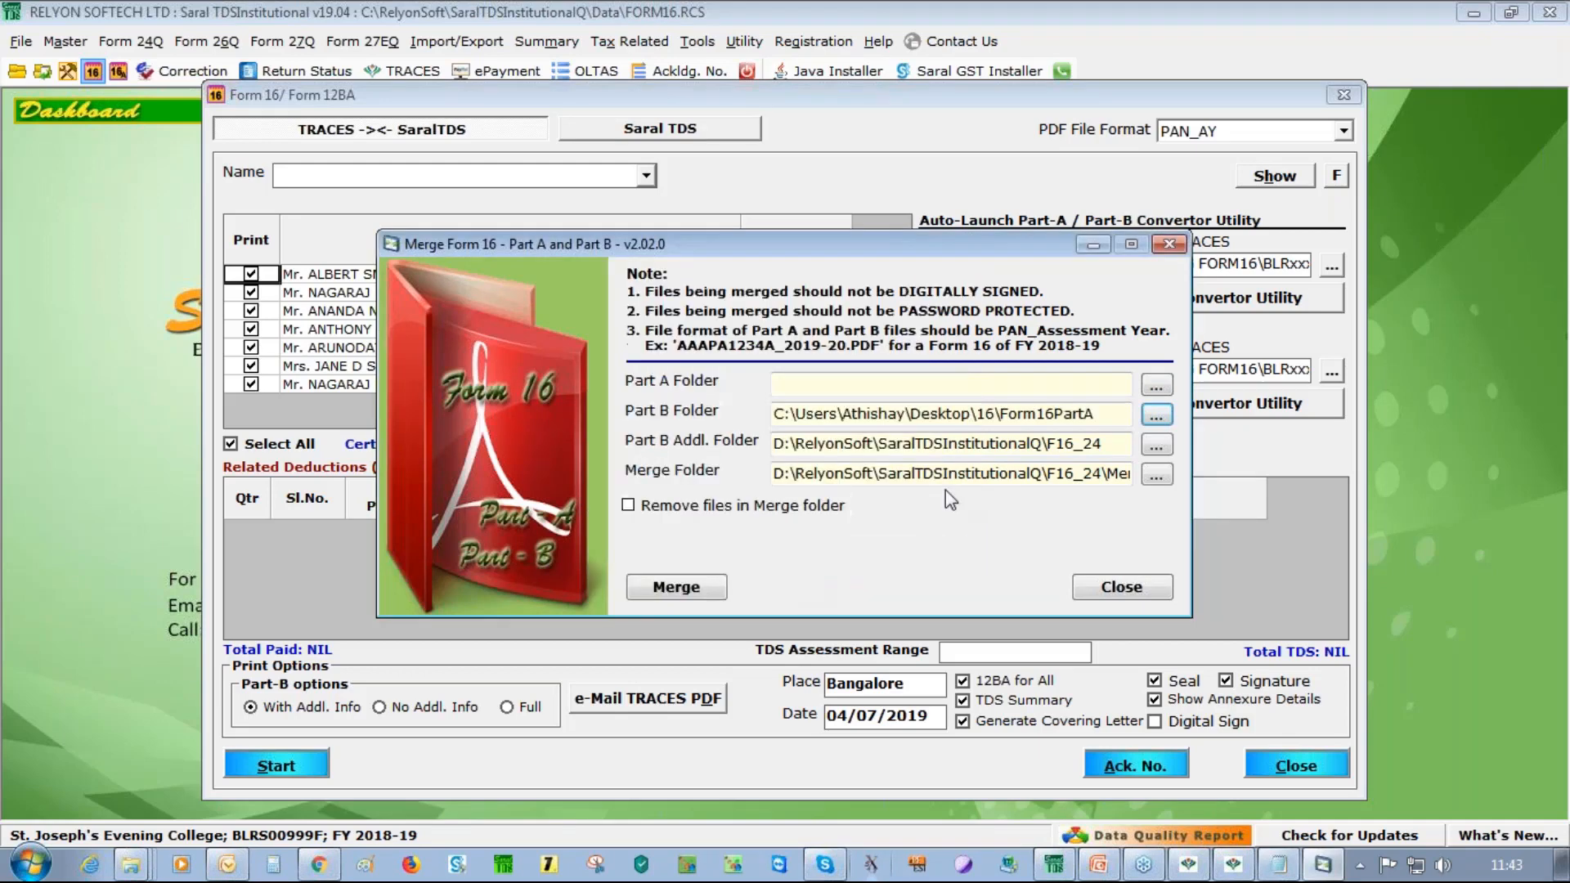
pyautogui.click(1155, 416)
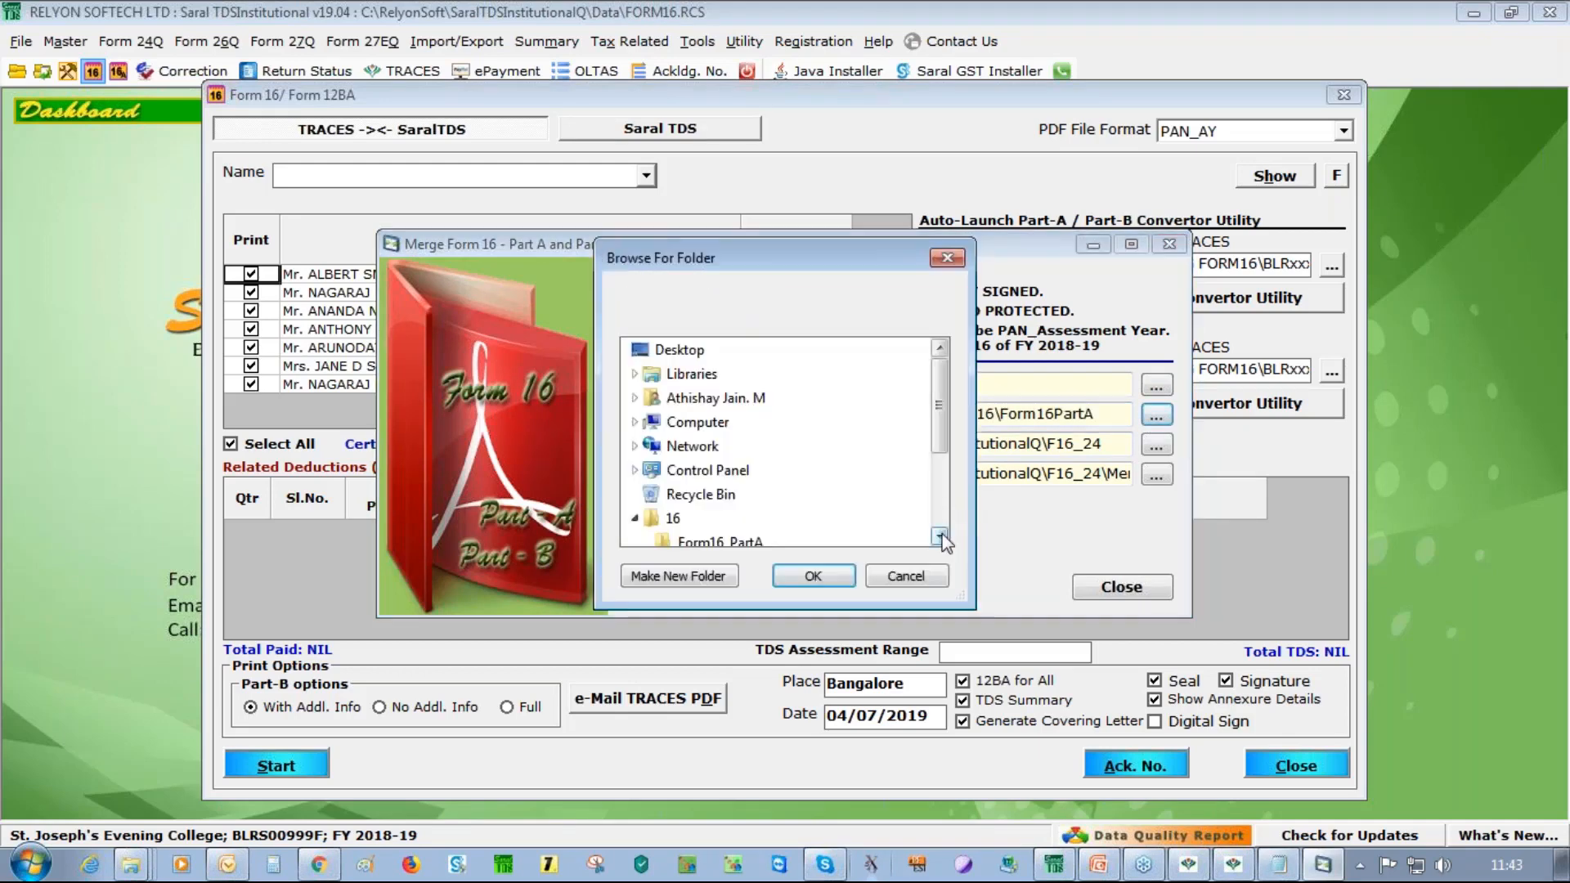
pyautogui.scroll(-2, 940, 536)
pyautogui.click(719, 536)
pyautogui.click(810, 576)
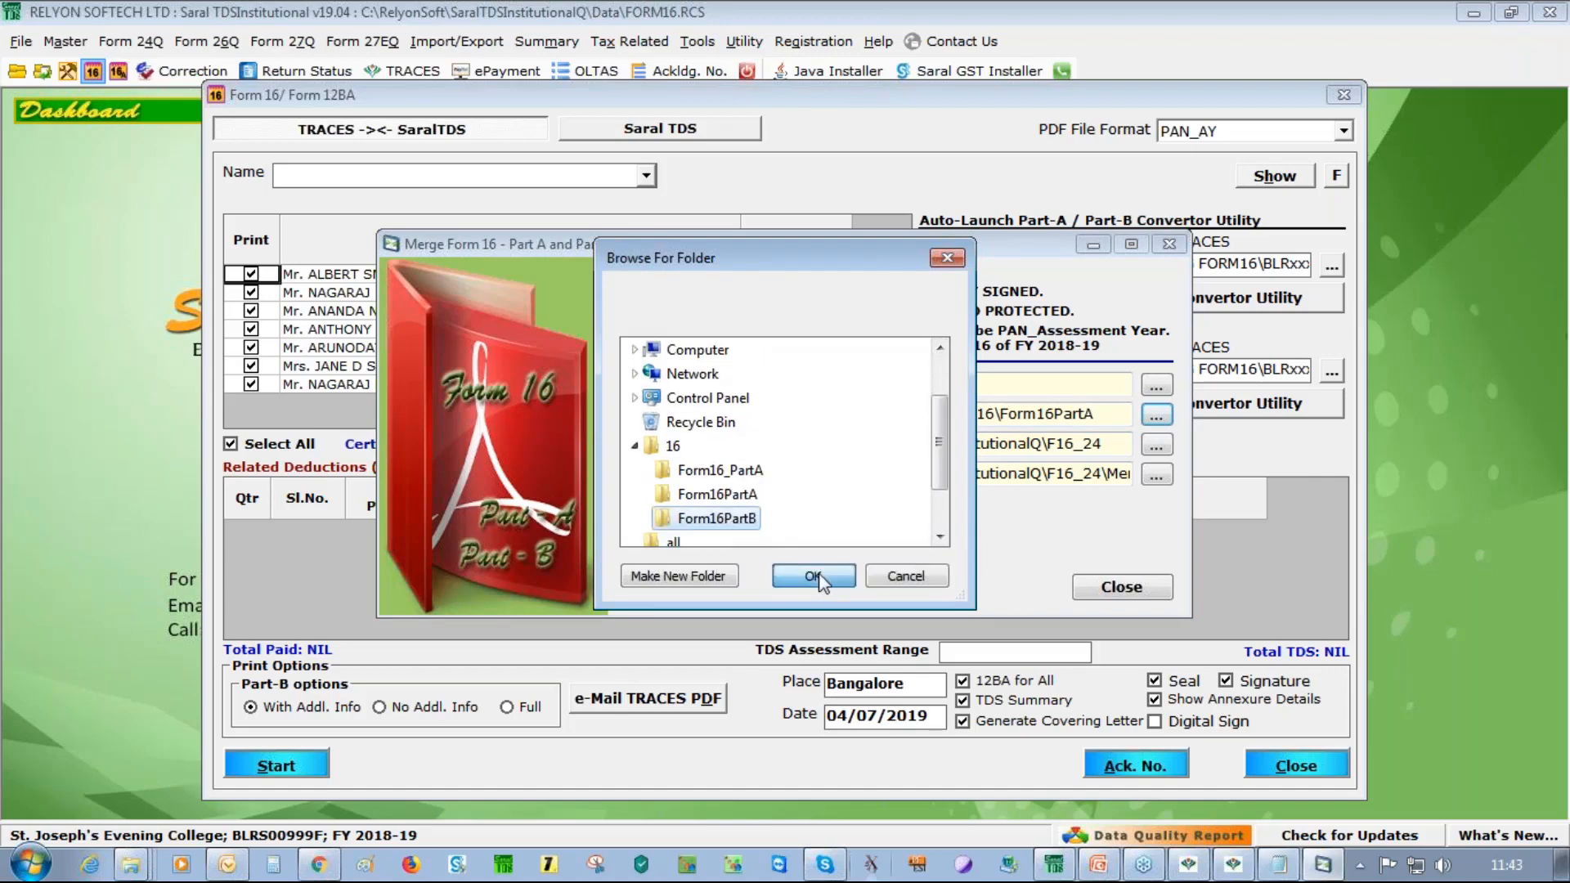
# Set the Part A folder to 16\Form16_PartA and run the merge
pyautogui.click(1155, 386)
pyautogui.click(720, 542)
pyautogui.click(814, 577)
pyautogui.click(676, 587)
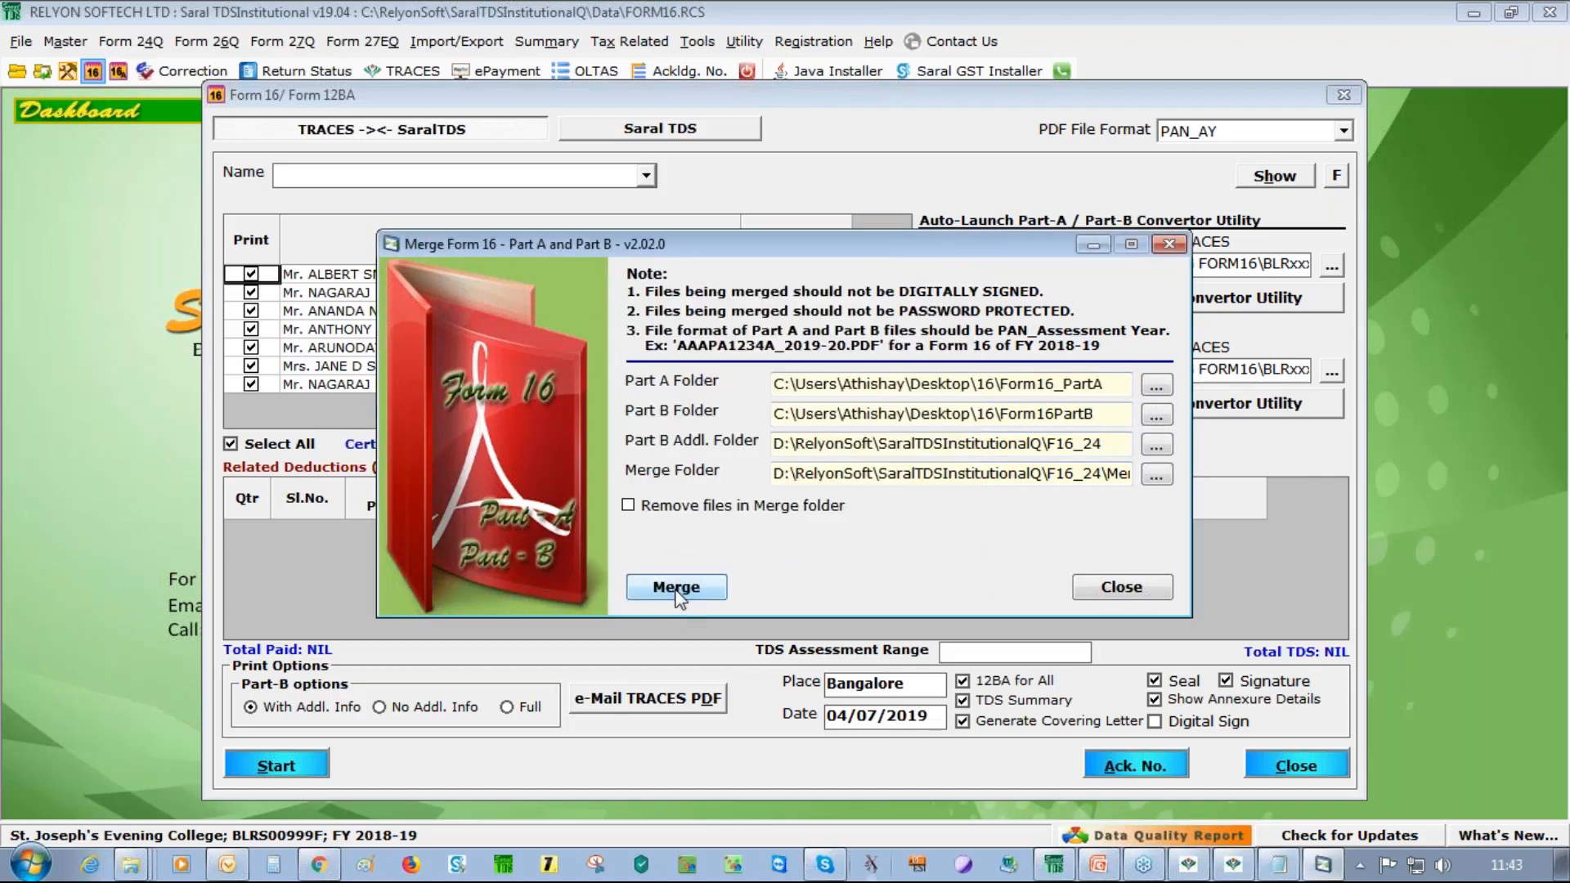
# Scroll through the first merged employee Form 16 PDF in Adobe Reader, then close it
pyautogui.click(278, 149)
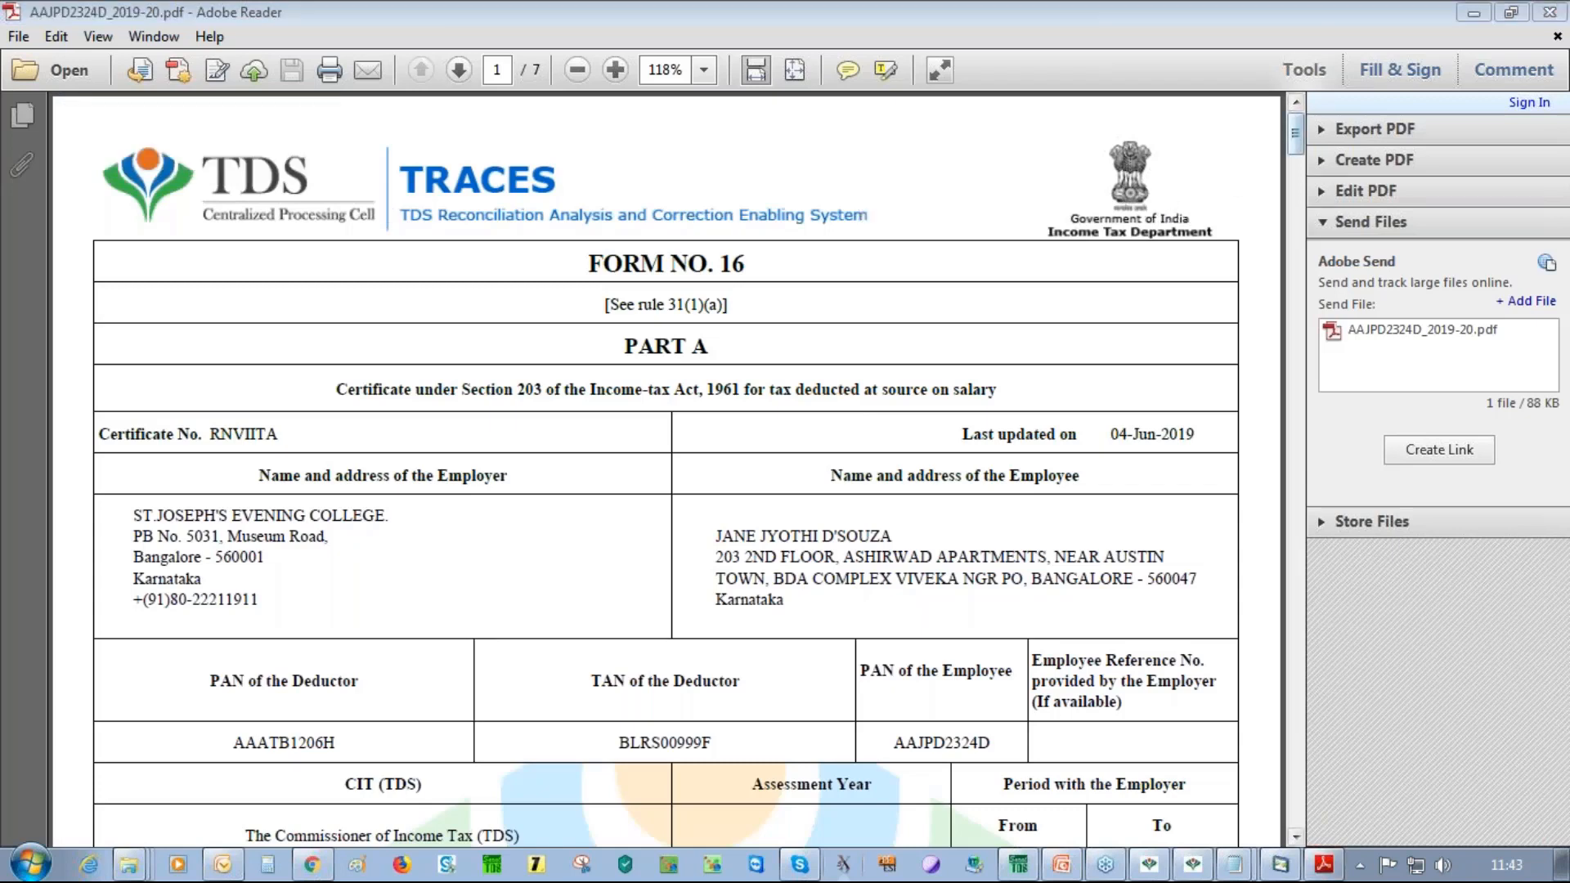
pyautogui.click(1293, 136)
pyautogui.moveTo(1294, 139); pyautogui.dragTo(1294, 178)
pyautogui.moveTo(1293, 201); pyautogui.dragTo(1191, 123)
pyautogui.click(1551, 13)
# Scroll through the second and third merged Form 16 PDFs, closing Reader after each
pyautogui.doubleClick(274, 173)
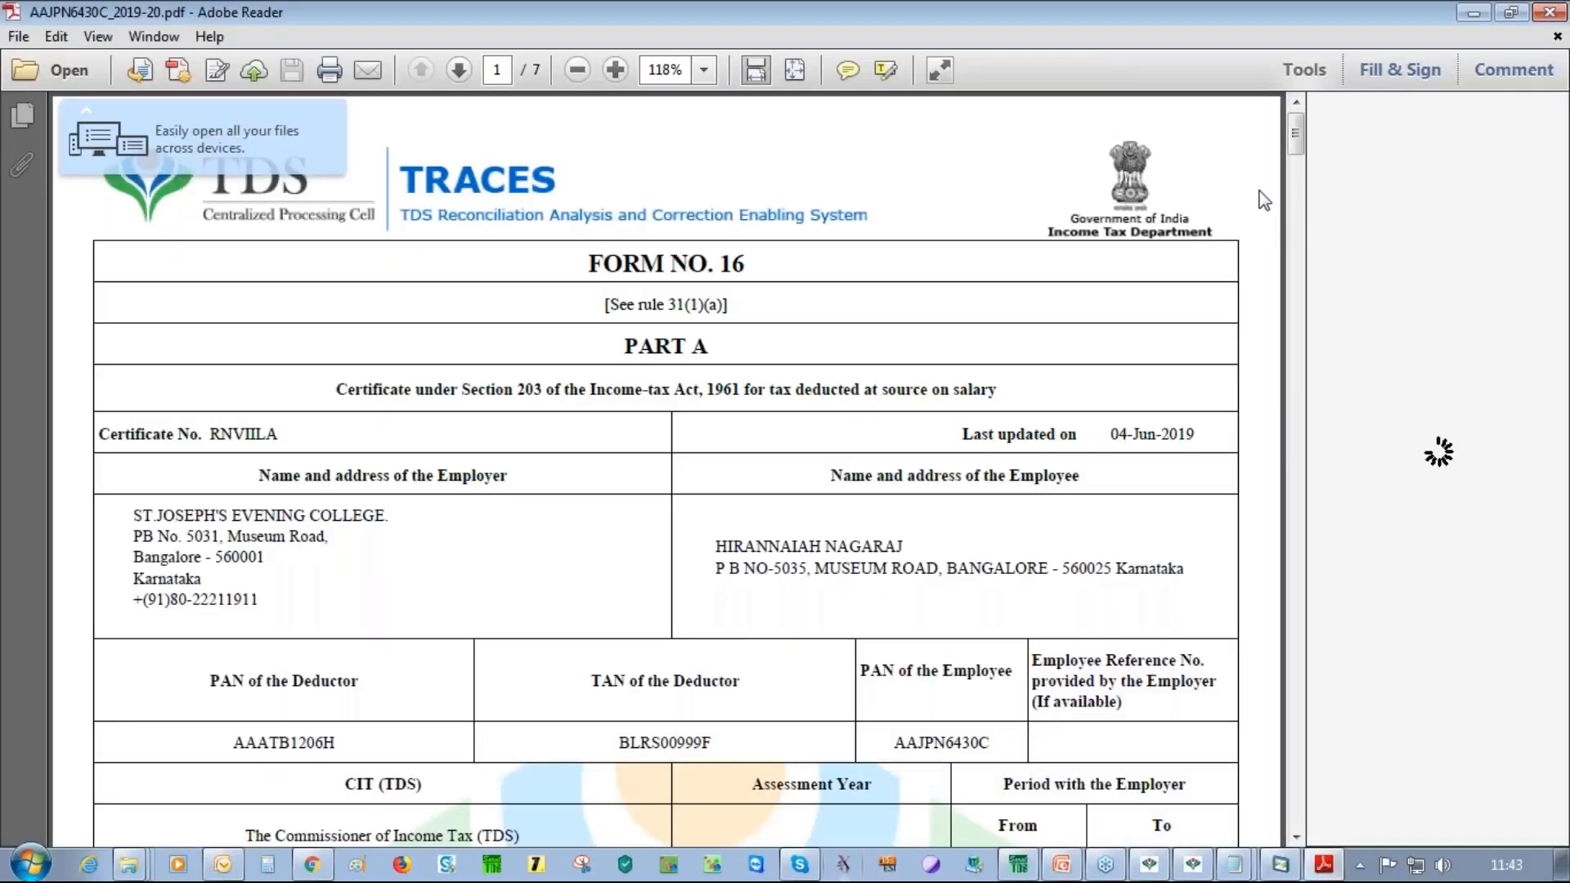
pyautogui.moveTo(1295, 135); pyautogui.dragTo(1284, 384)
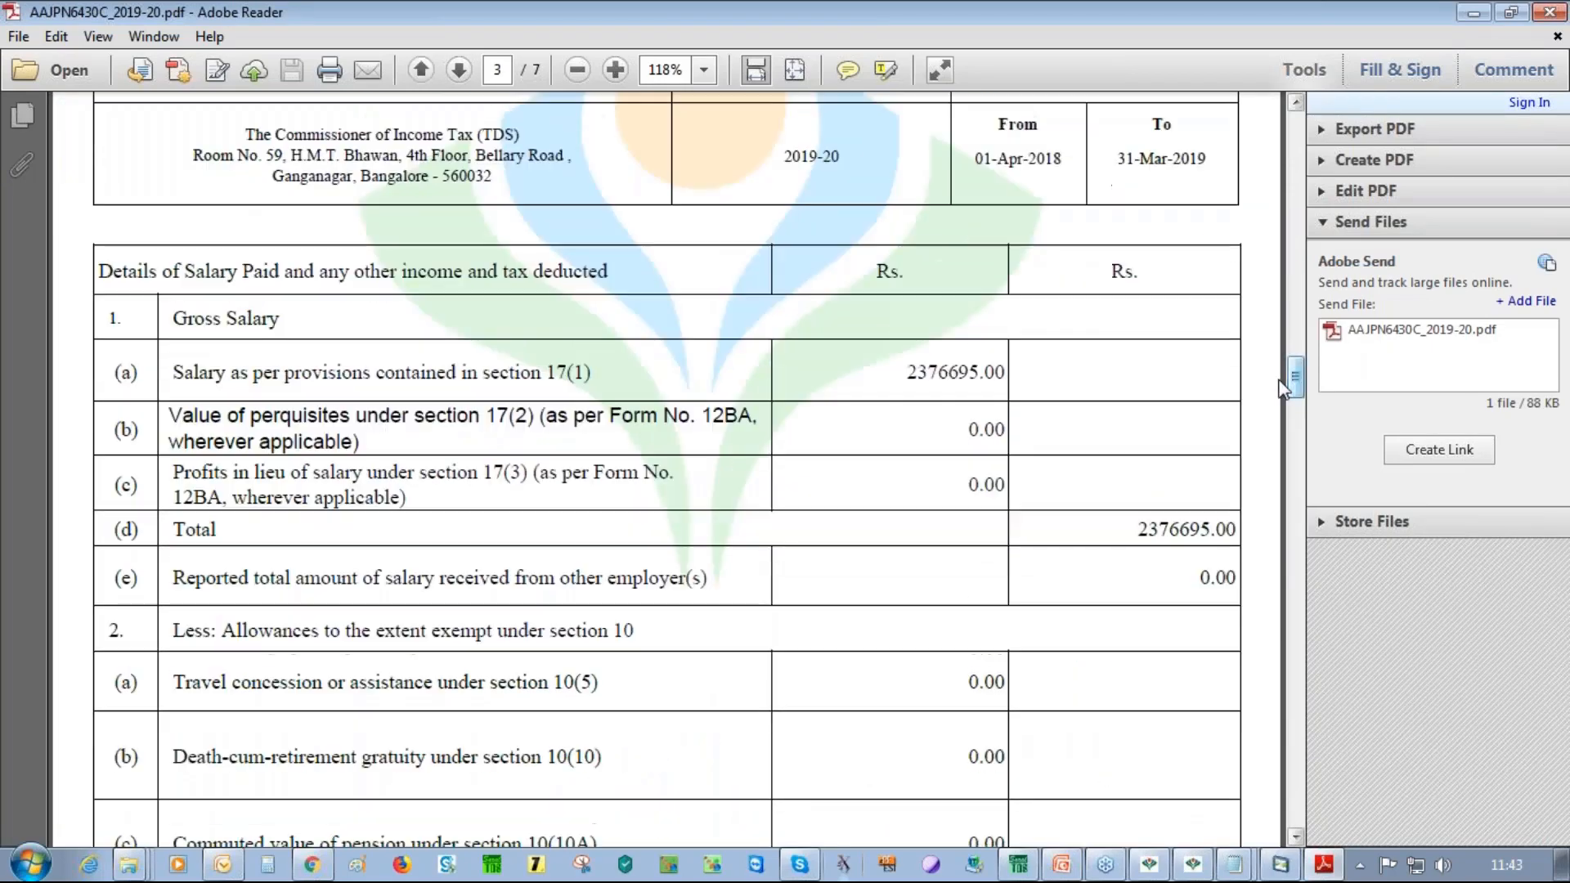
pyautogui.click(1550, 13)
pyautogui.doubleClick(270, 197)
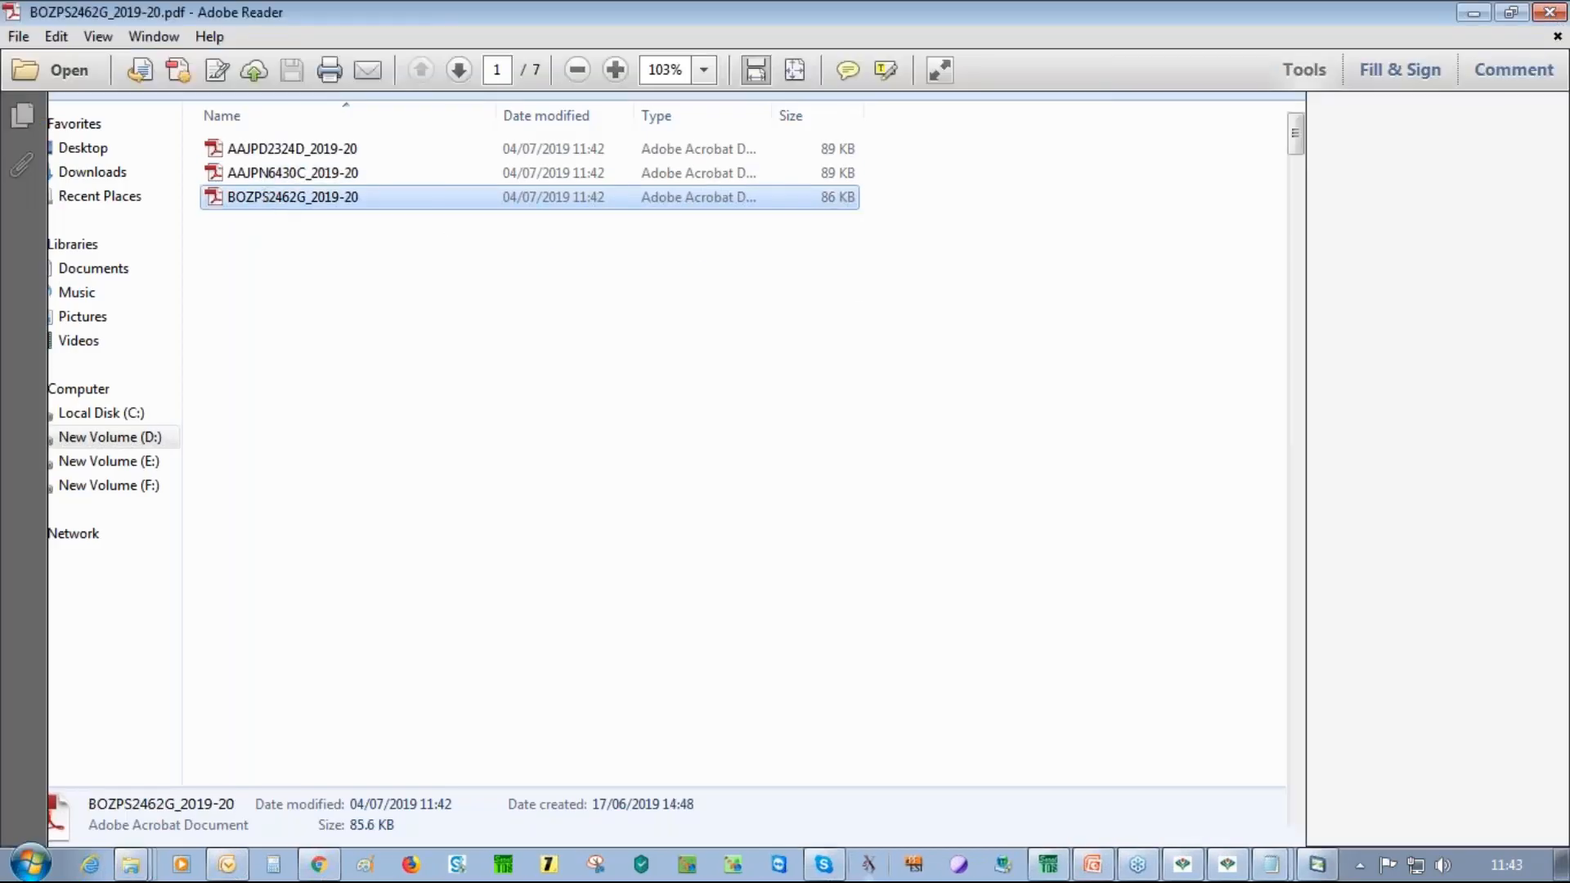
pyautogui.moveTo(1299, 147)
pyautogui.mouseDown()
pyautogui.moveTo(1261, 412)
pyautogui.moveTo(1291, 422)
pyautogui.moveTo(1280, 556)
pyautogui.moveTo(1295, 558)
pyautogui.moveTo(1307, 789)
pyautogui.moveTo(1328, 675)
pyautogui.moveTo(1315, 131)
pyautogui.mouseUp()
pyautogui.click(1553, 12)
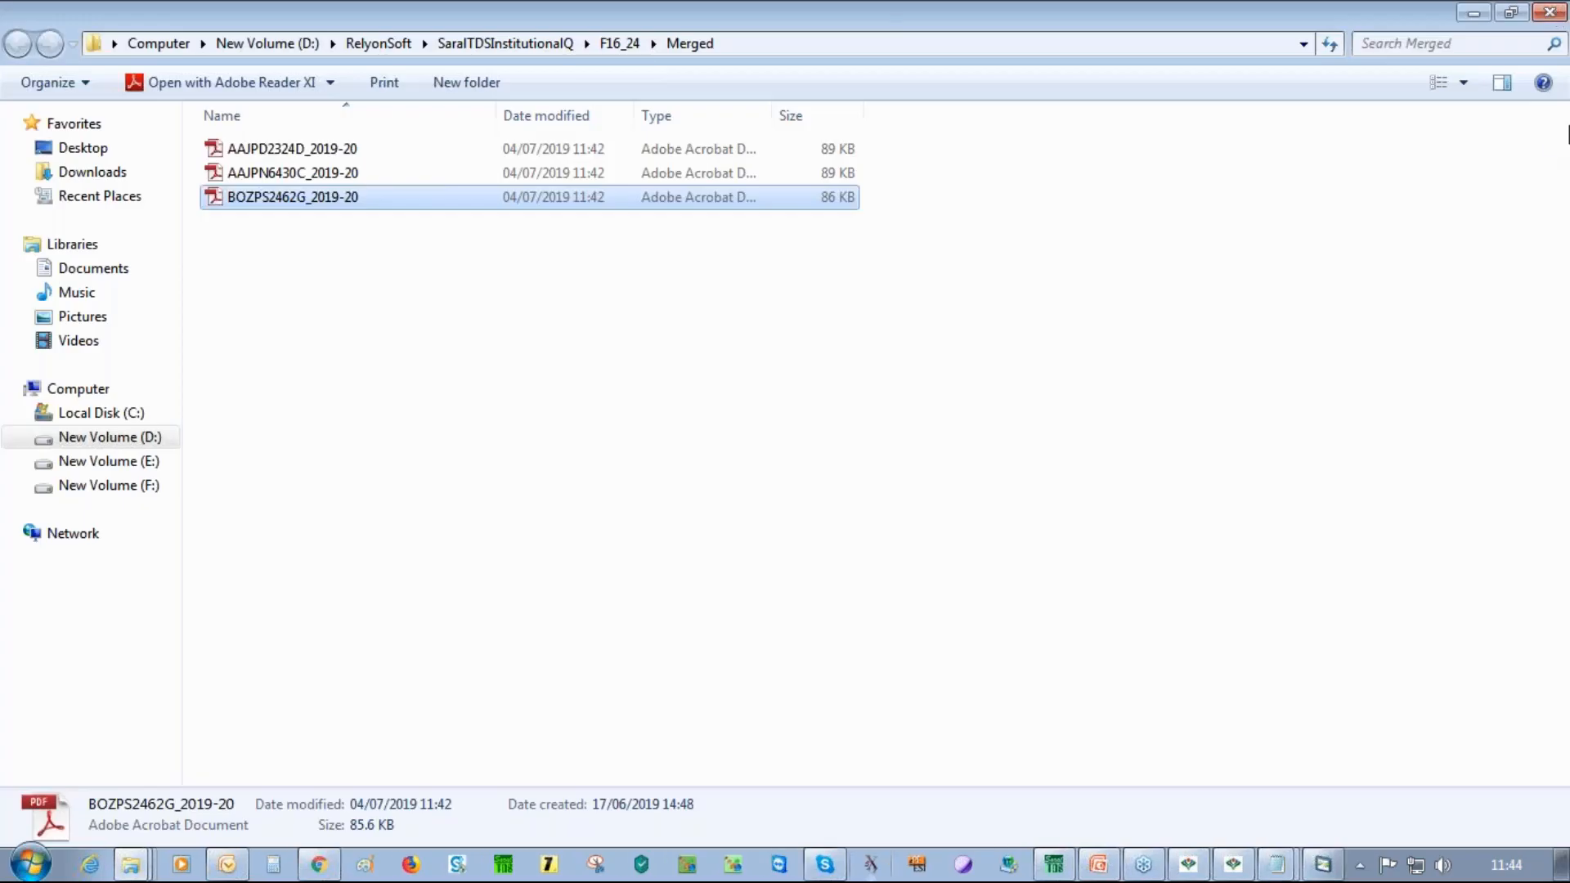
# Close the Merged folder, the completion message, the Merge Form 16 dialog and the Form 16/12BA window
pyautogui.click(1551, 12)
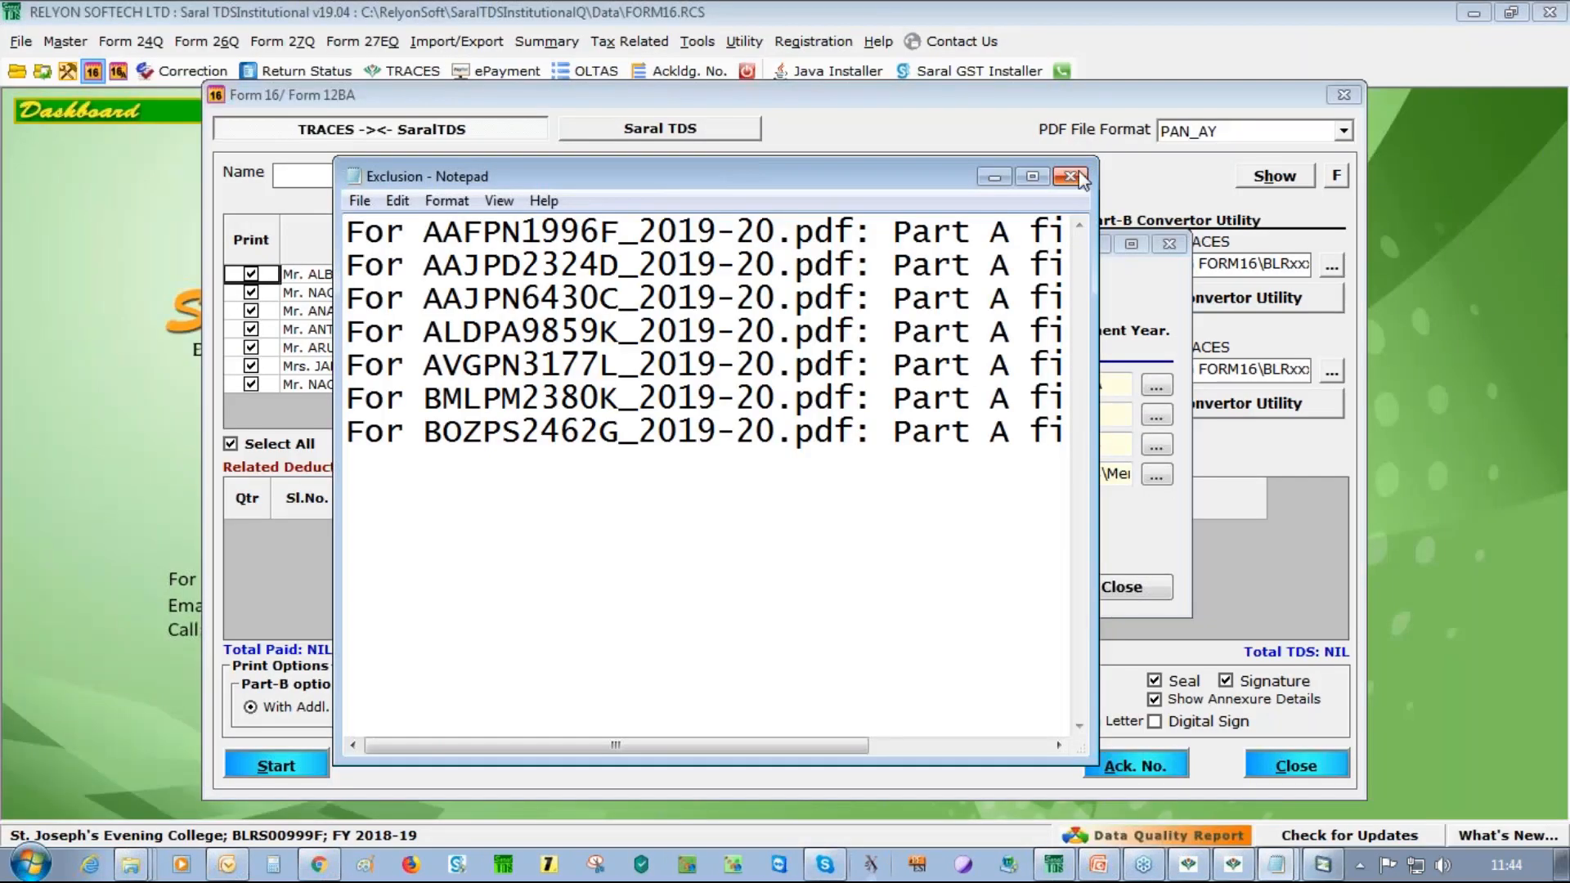
pyautogui.click(955, 536)
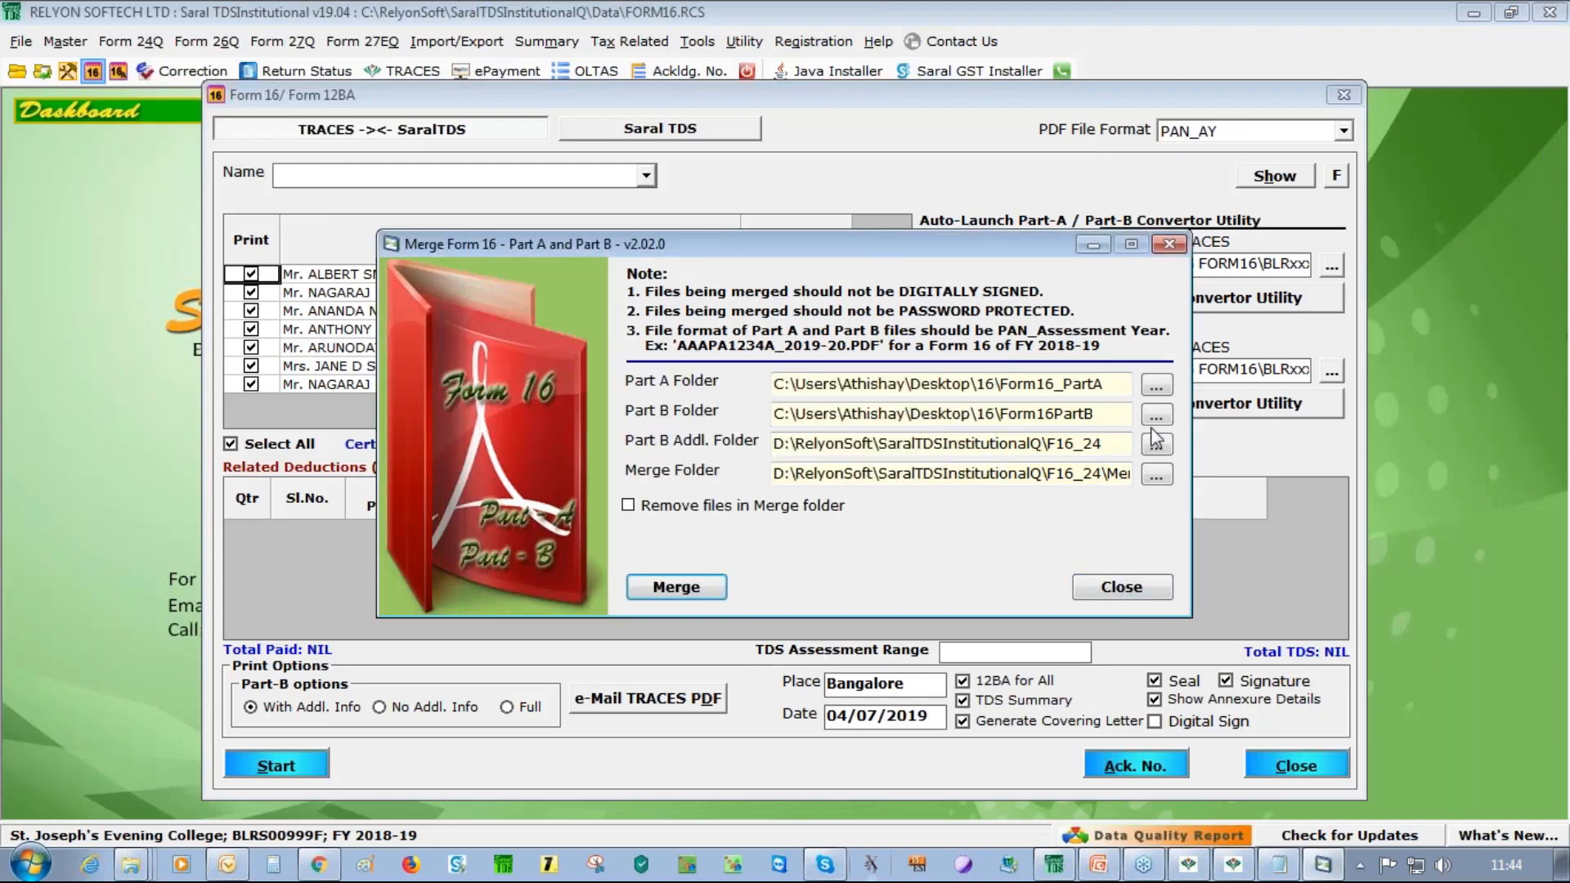
pyautogui.click(1168, 244)
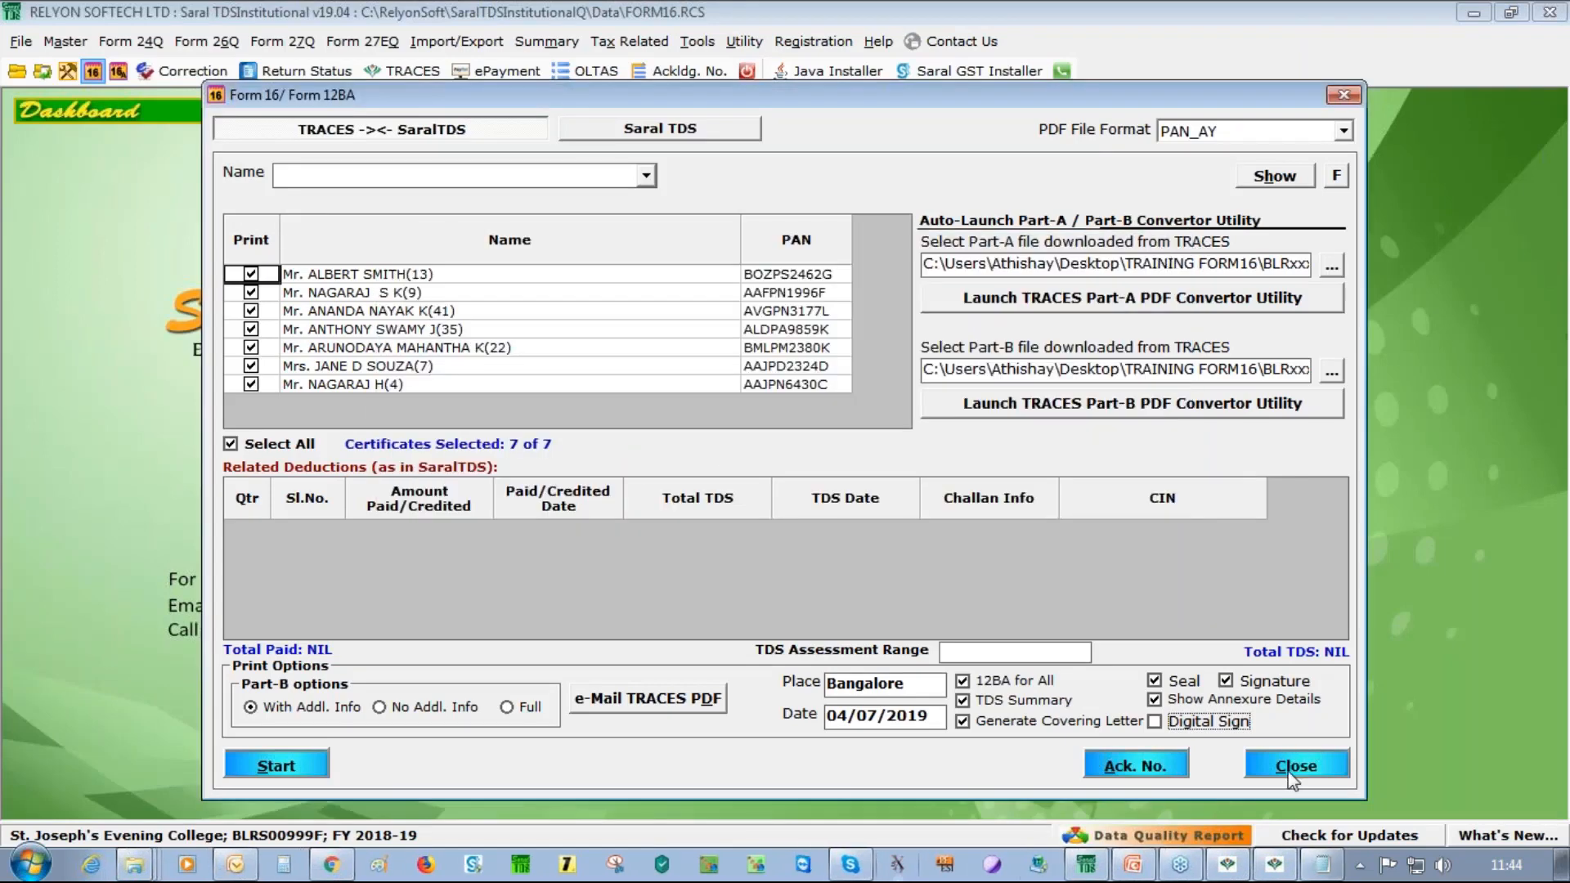
pyautogui.click(1299, 768)
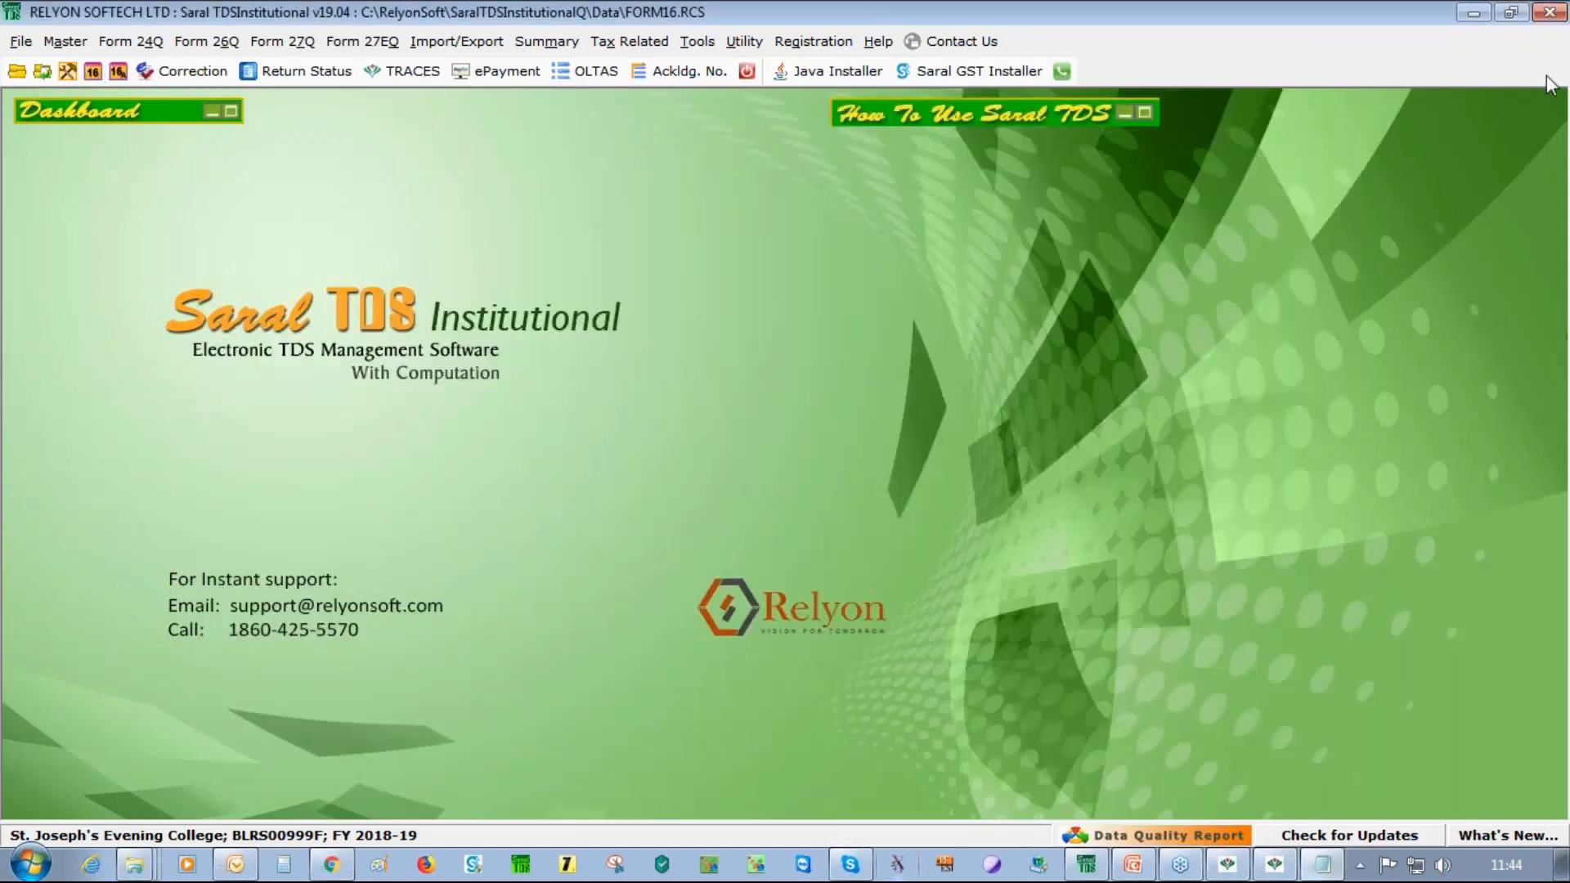